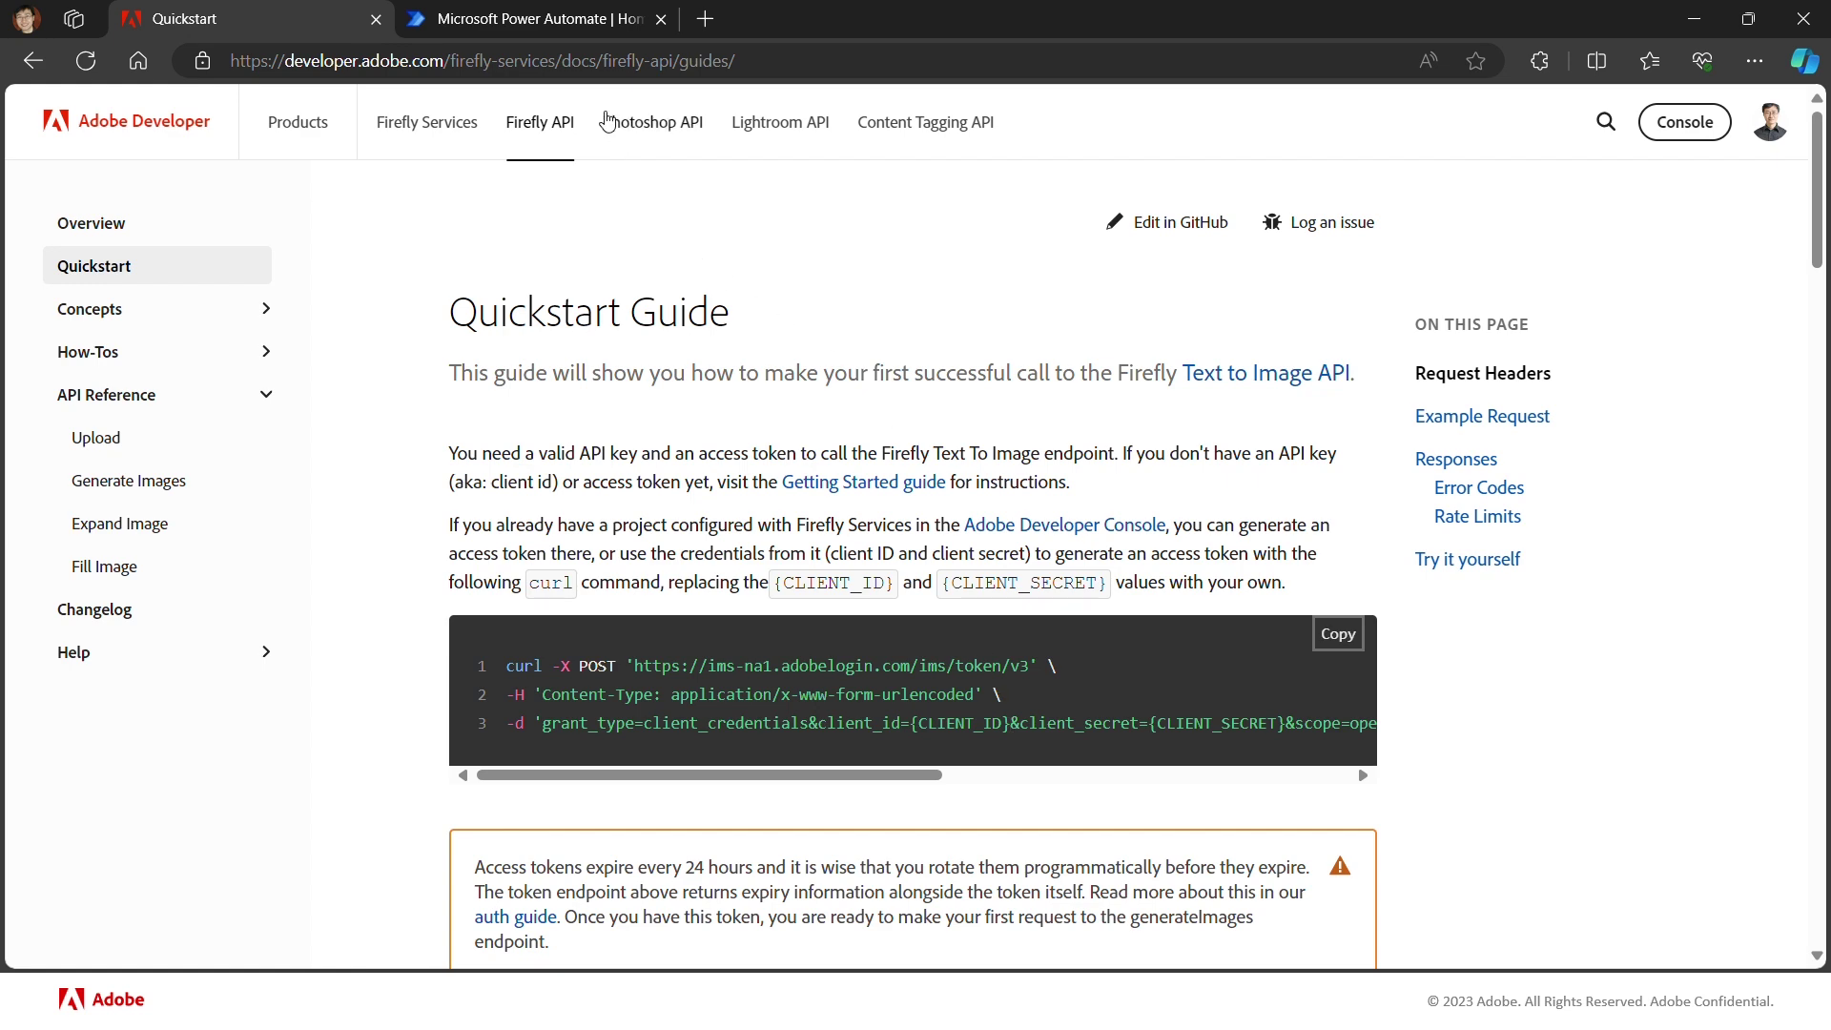
Step: Start a new instant cloud flow from the Create page in Power Automate
{"action": "left_click", "coordinate": [565, 21]}
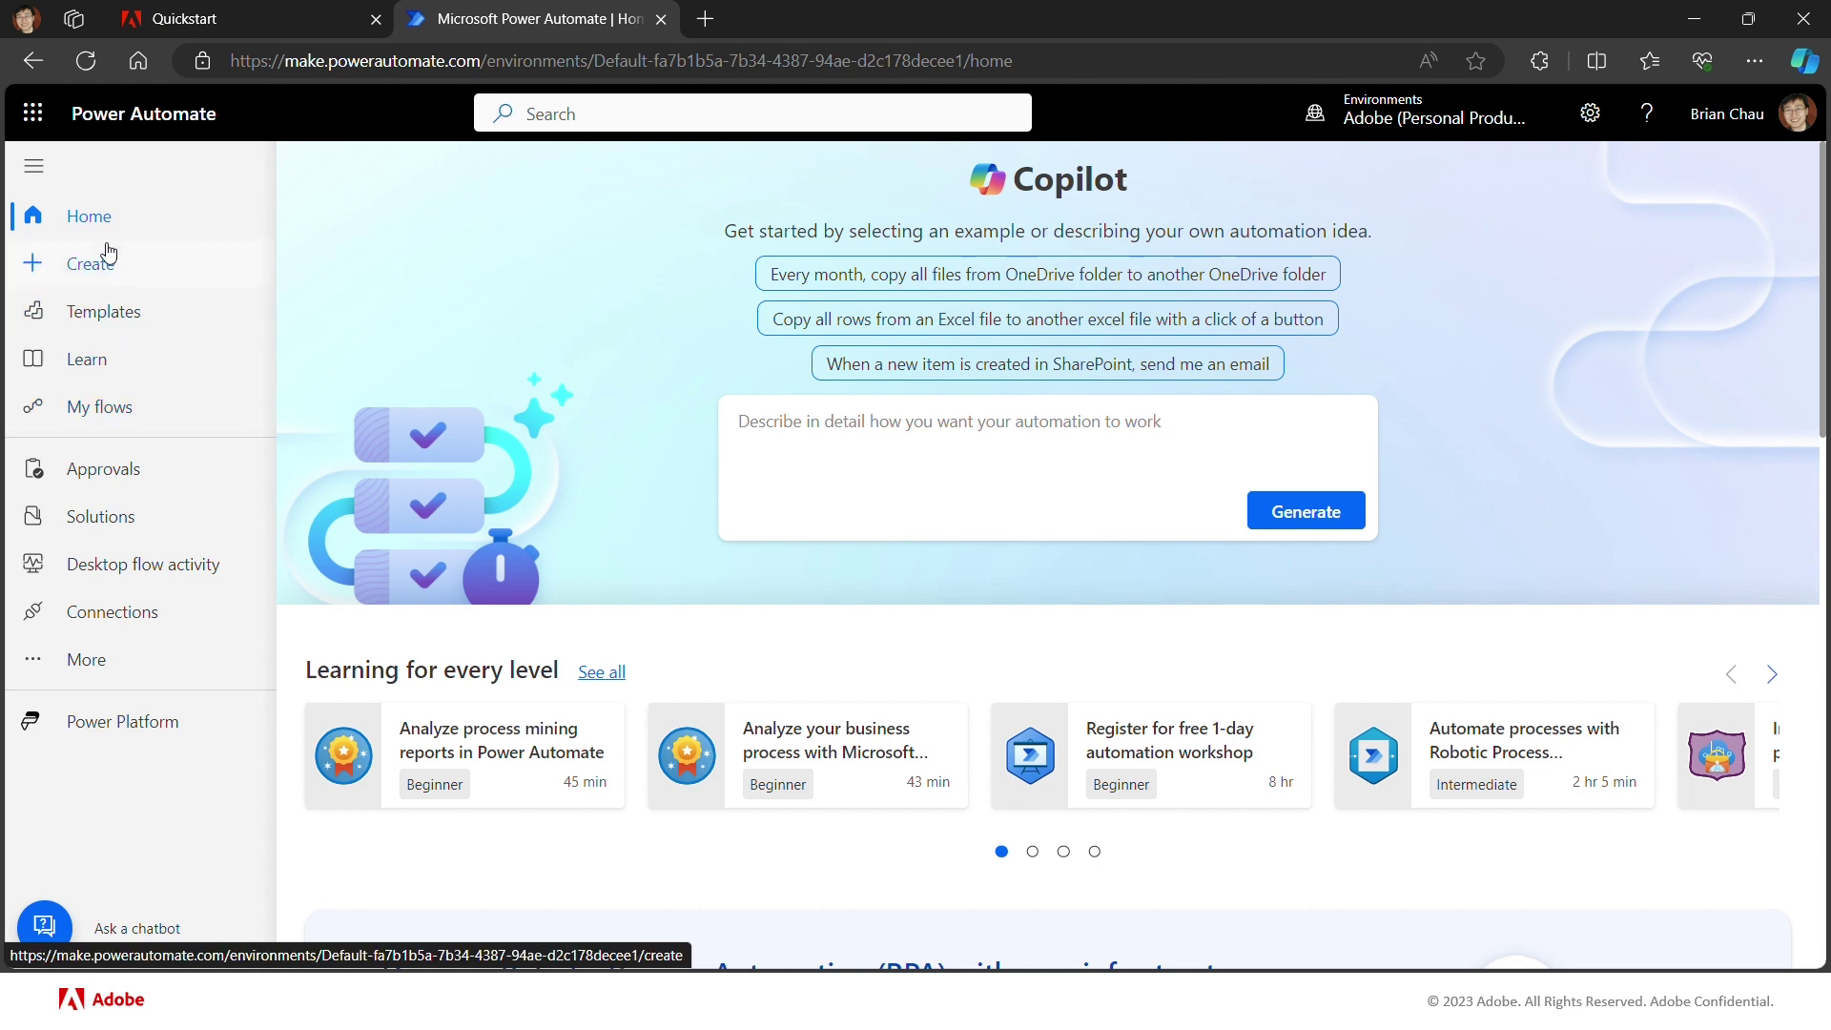
{"action": "left_click", "coordinate": [102, 274]}
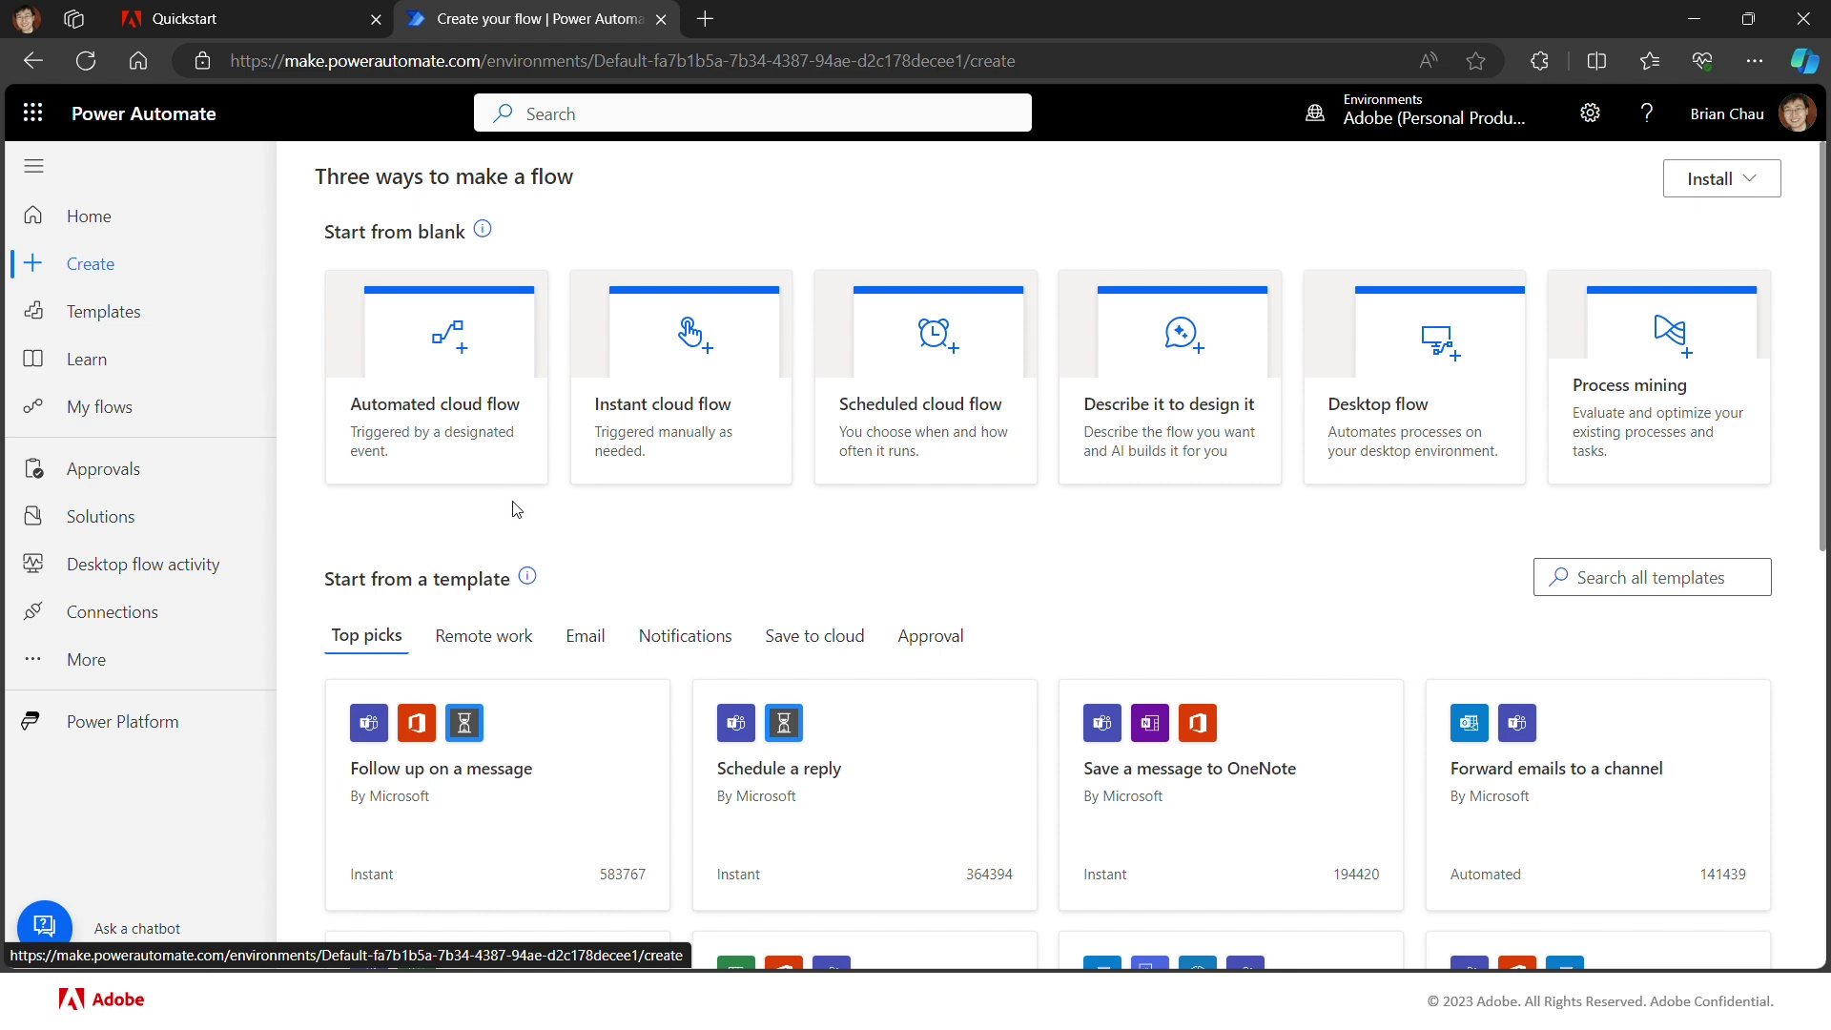
{"action": "left_click", "coordinate": [632, 449]}
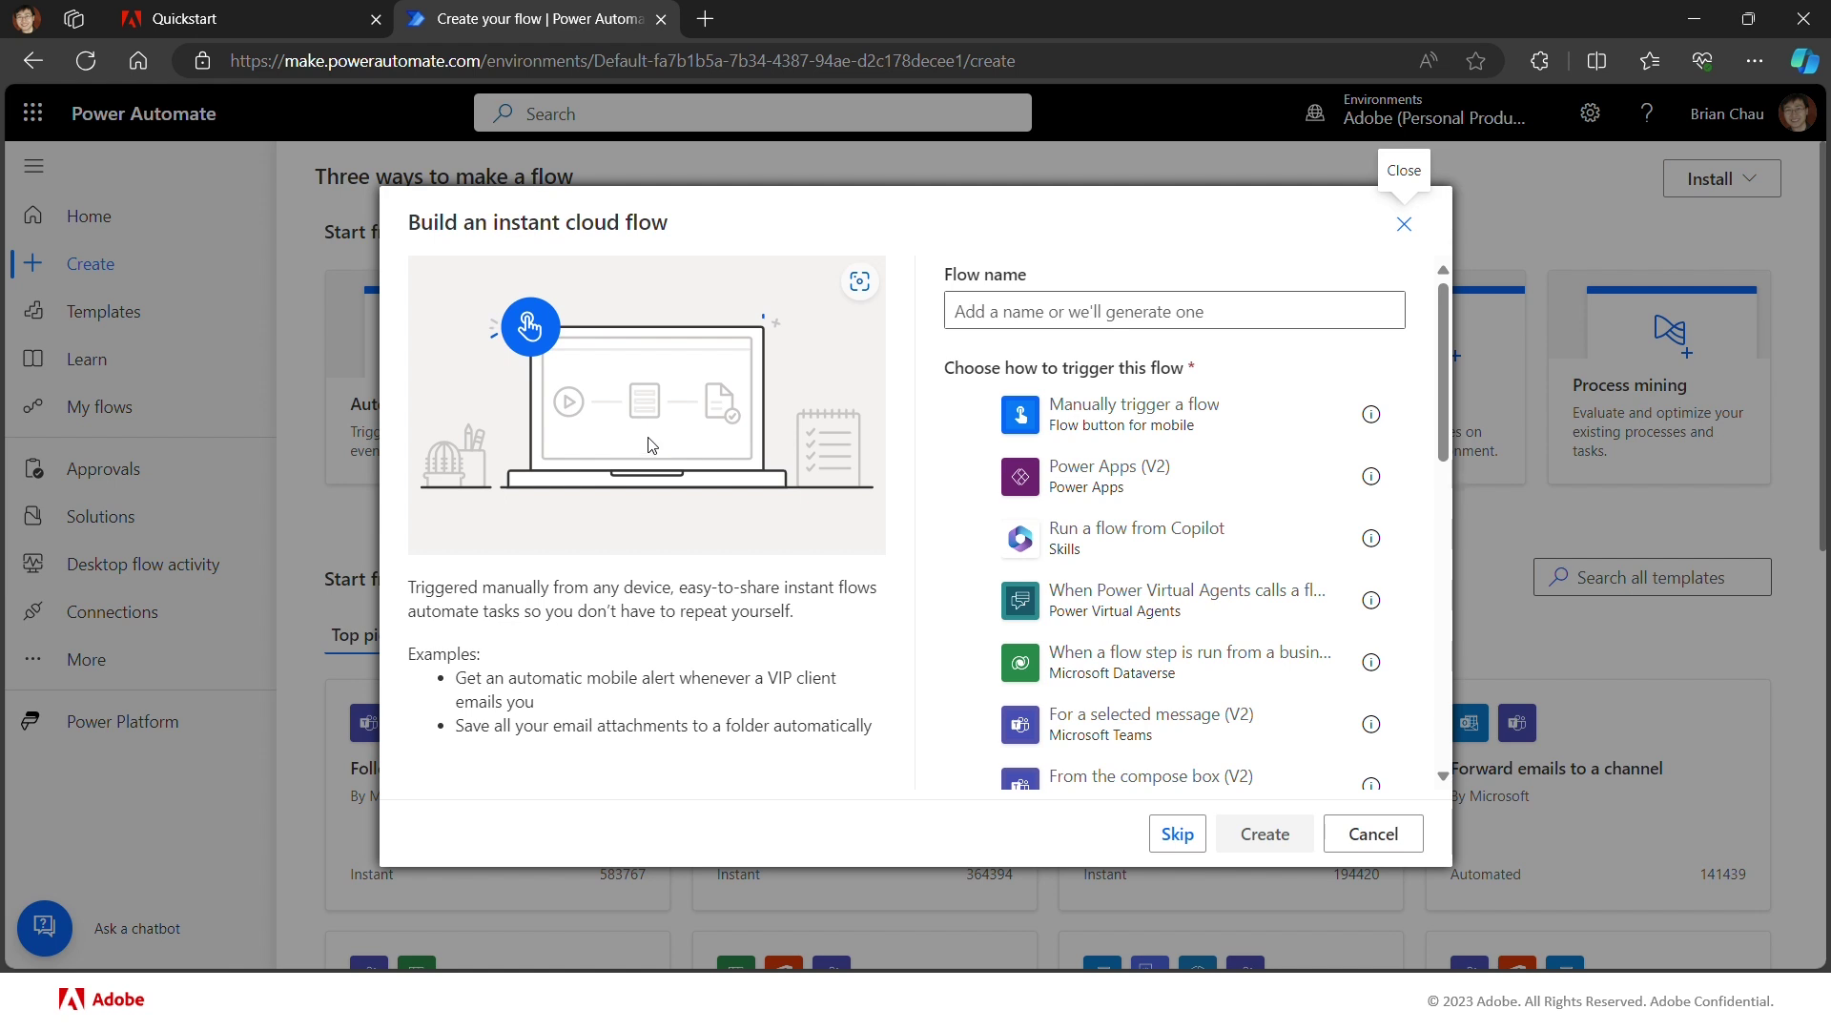
Step: Create an instant flow named Demo-0 triggered by 'Manually trigger a flow'
{"action": "left_click", "coordinate": [992, 316]}
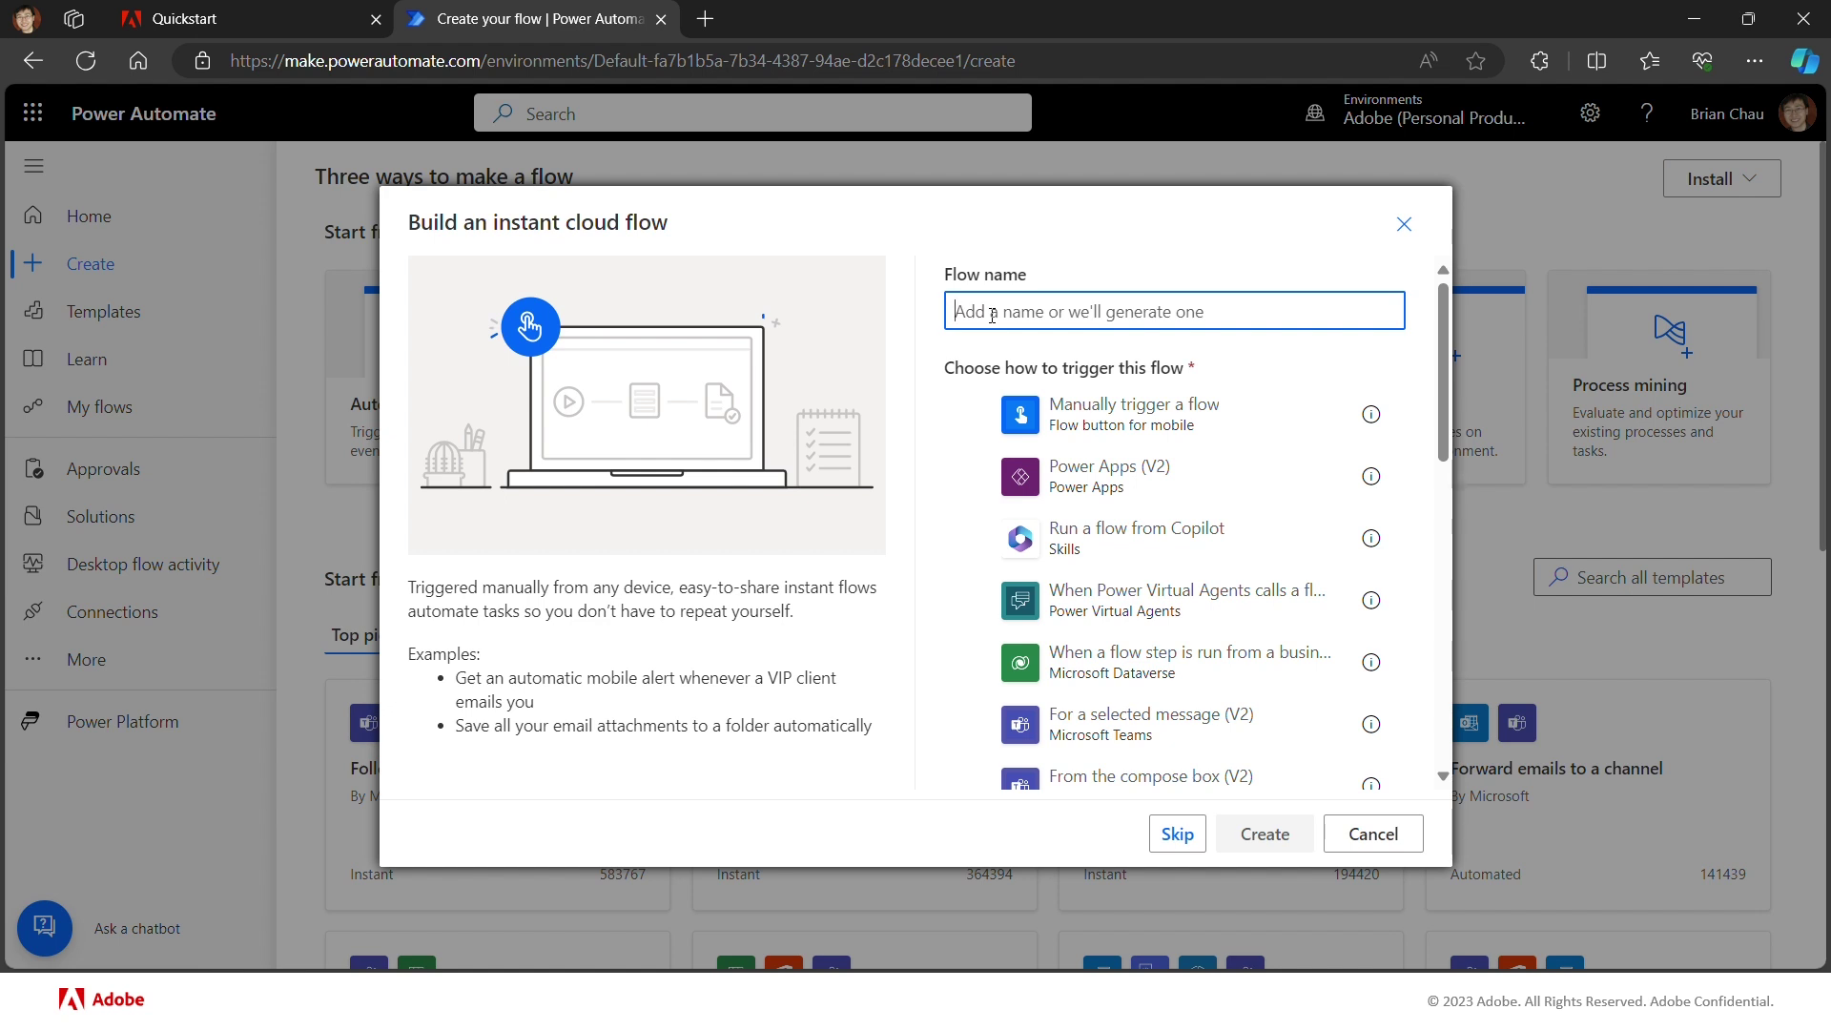
{"action": "type", "text": "Demo-0"}
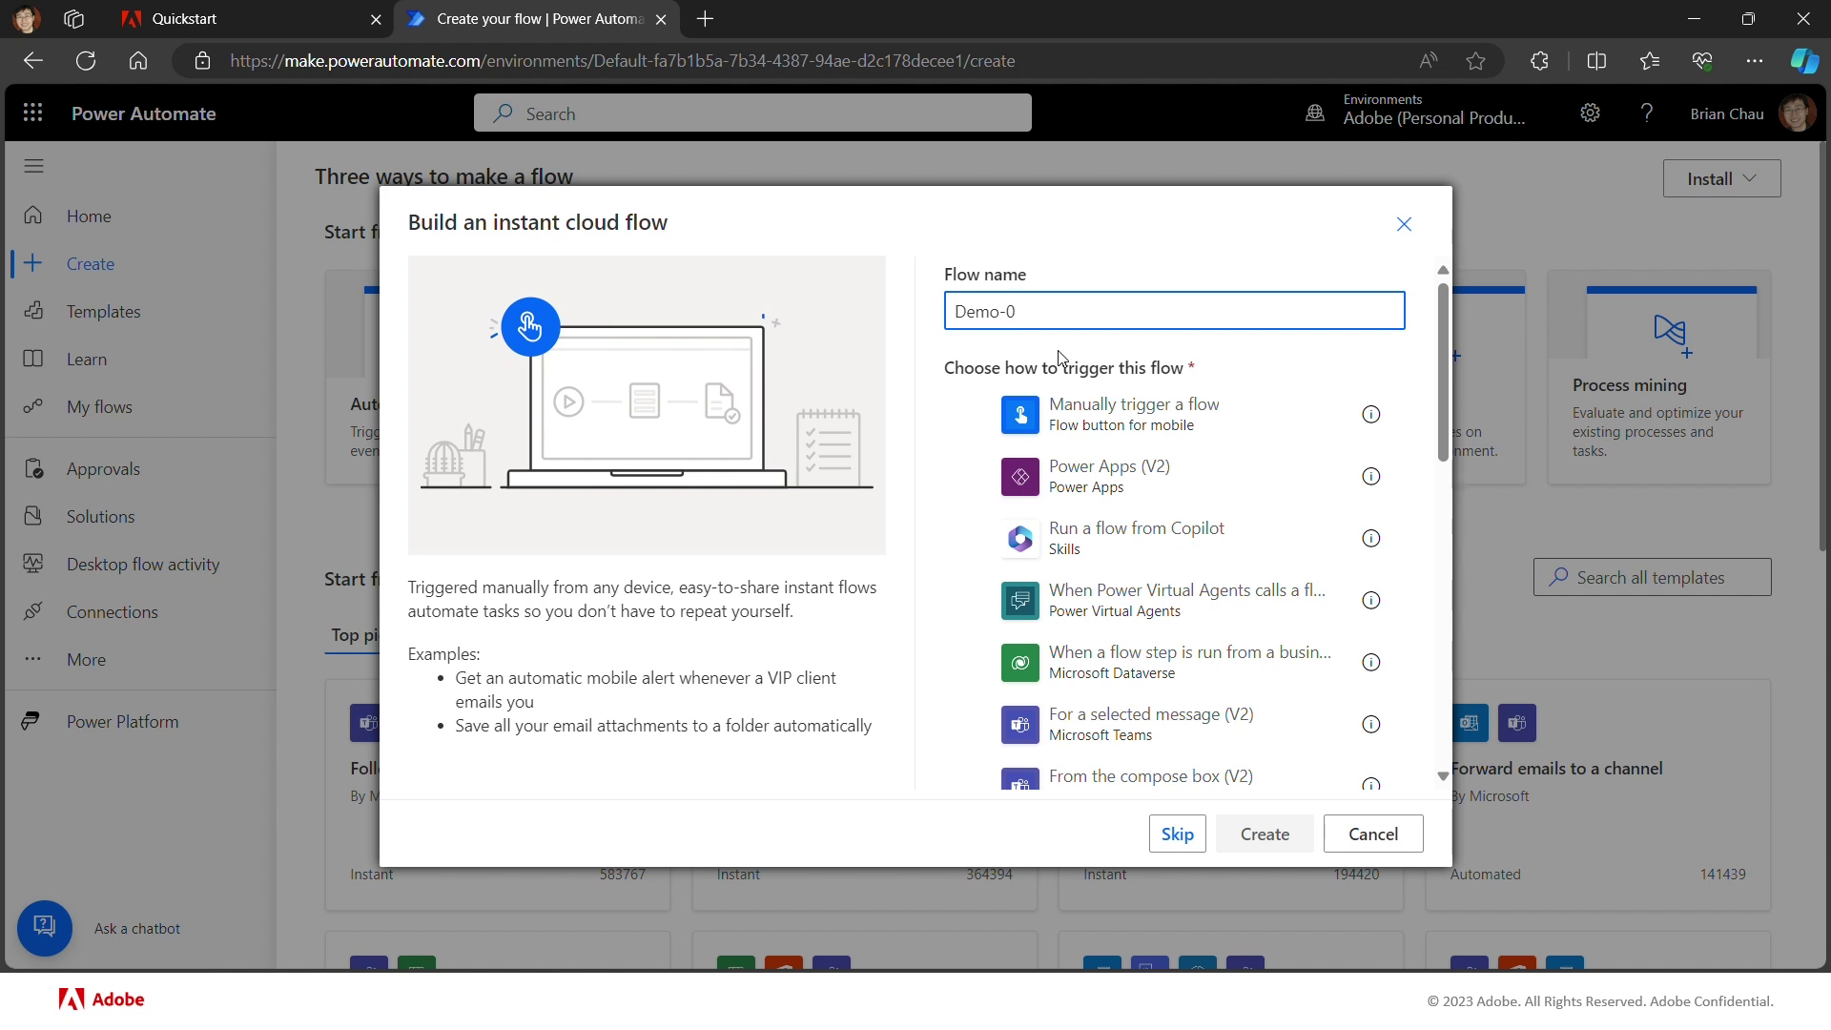
{"action": "left_click", "coordinate": [974, 418]}
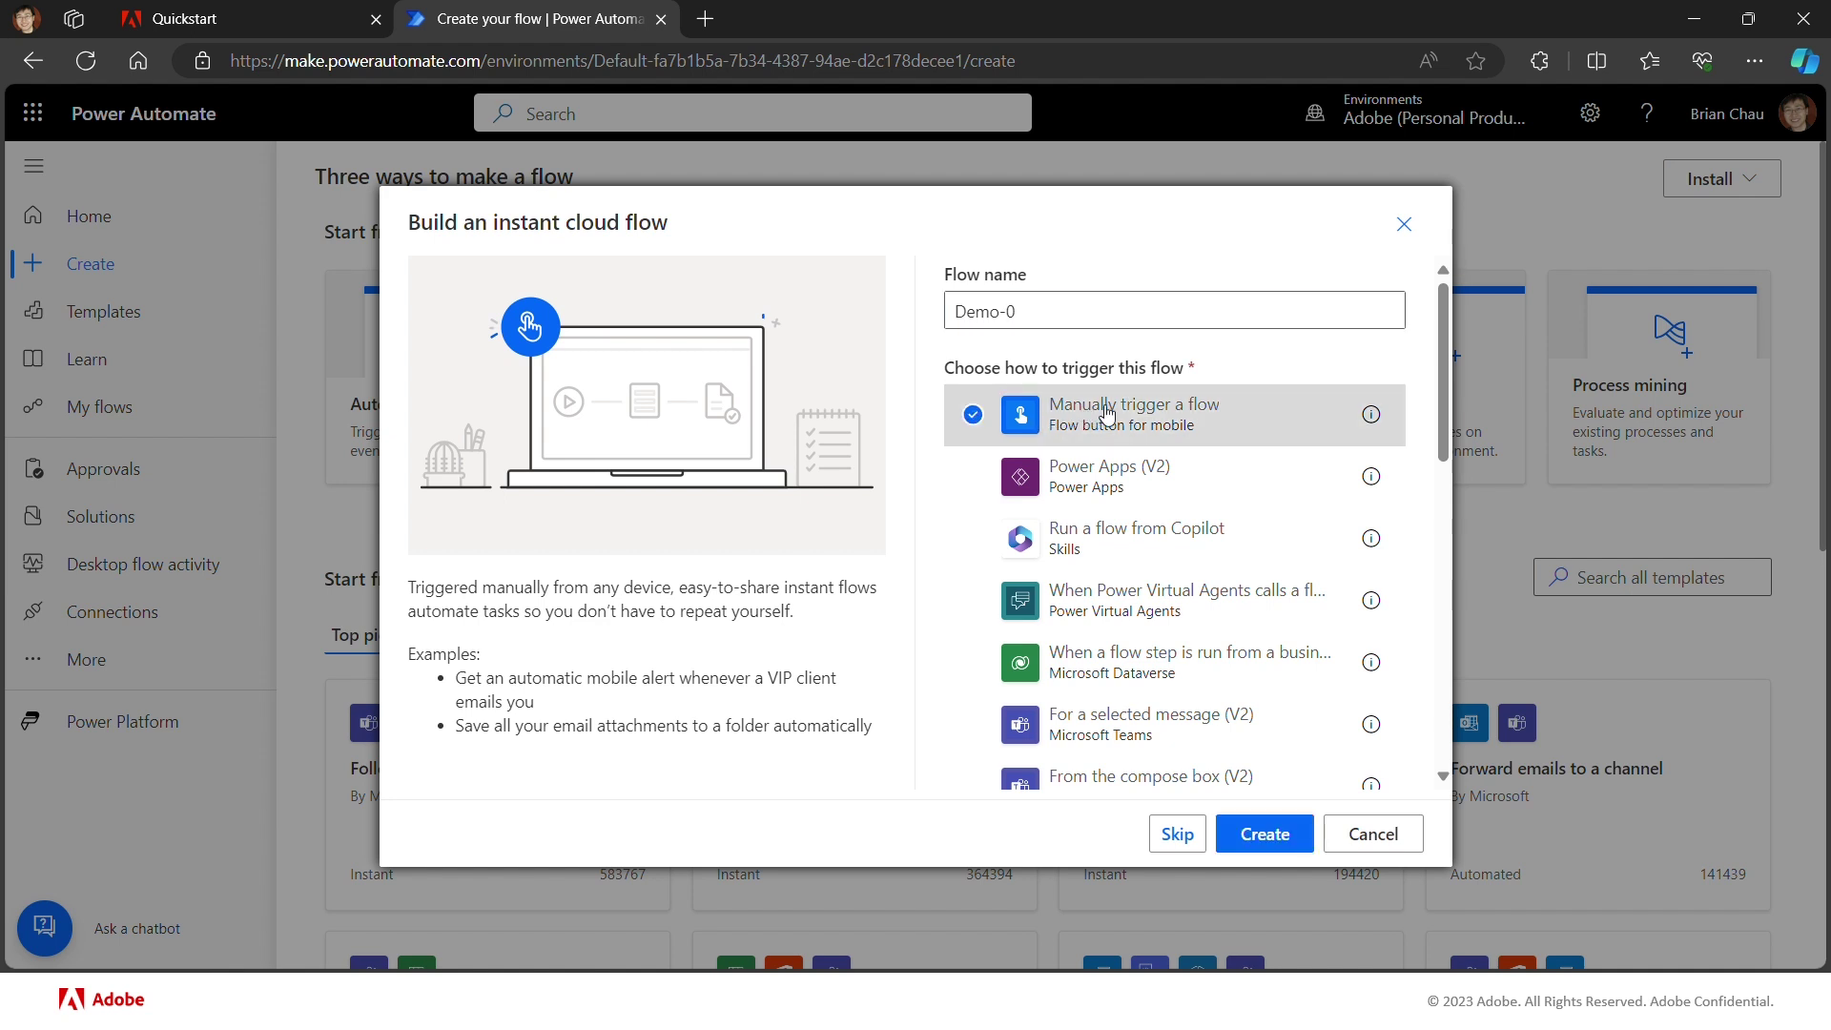
{"action": "left_click", "coordinate": [1283, 839]}
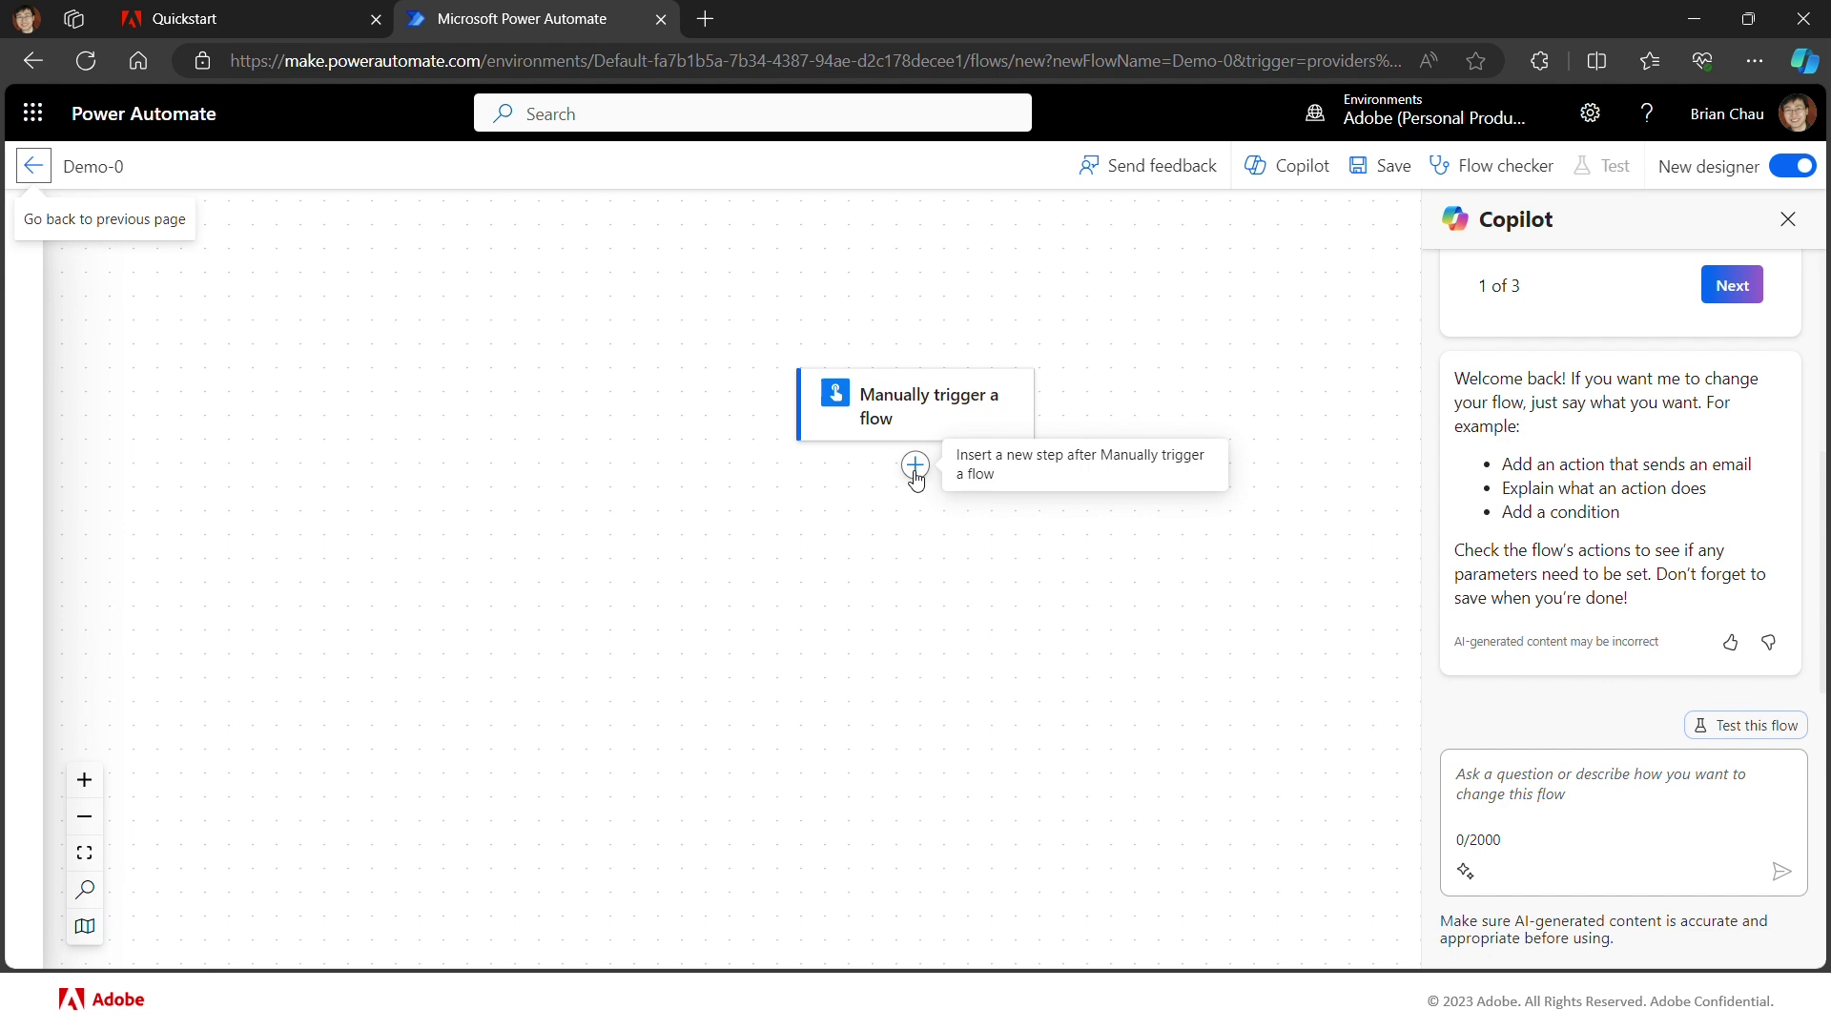
Step: Add an Initialize variable action right after the manual trigger
{"action": "left_click", "coordinate": [916, 467]}
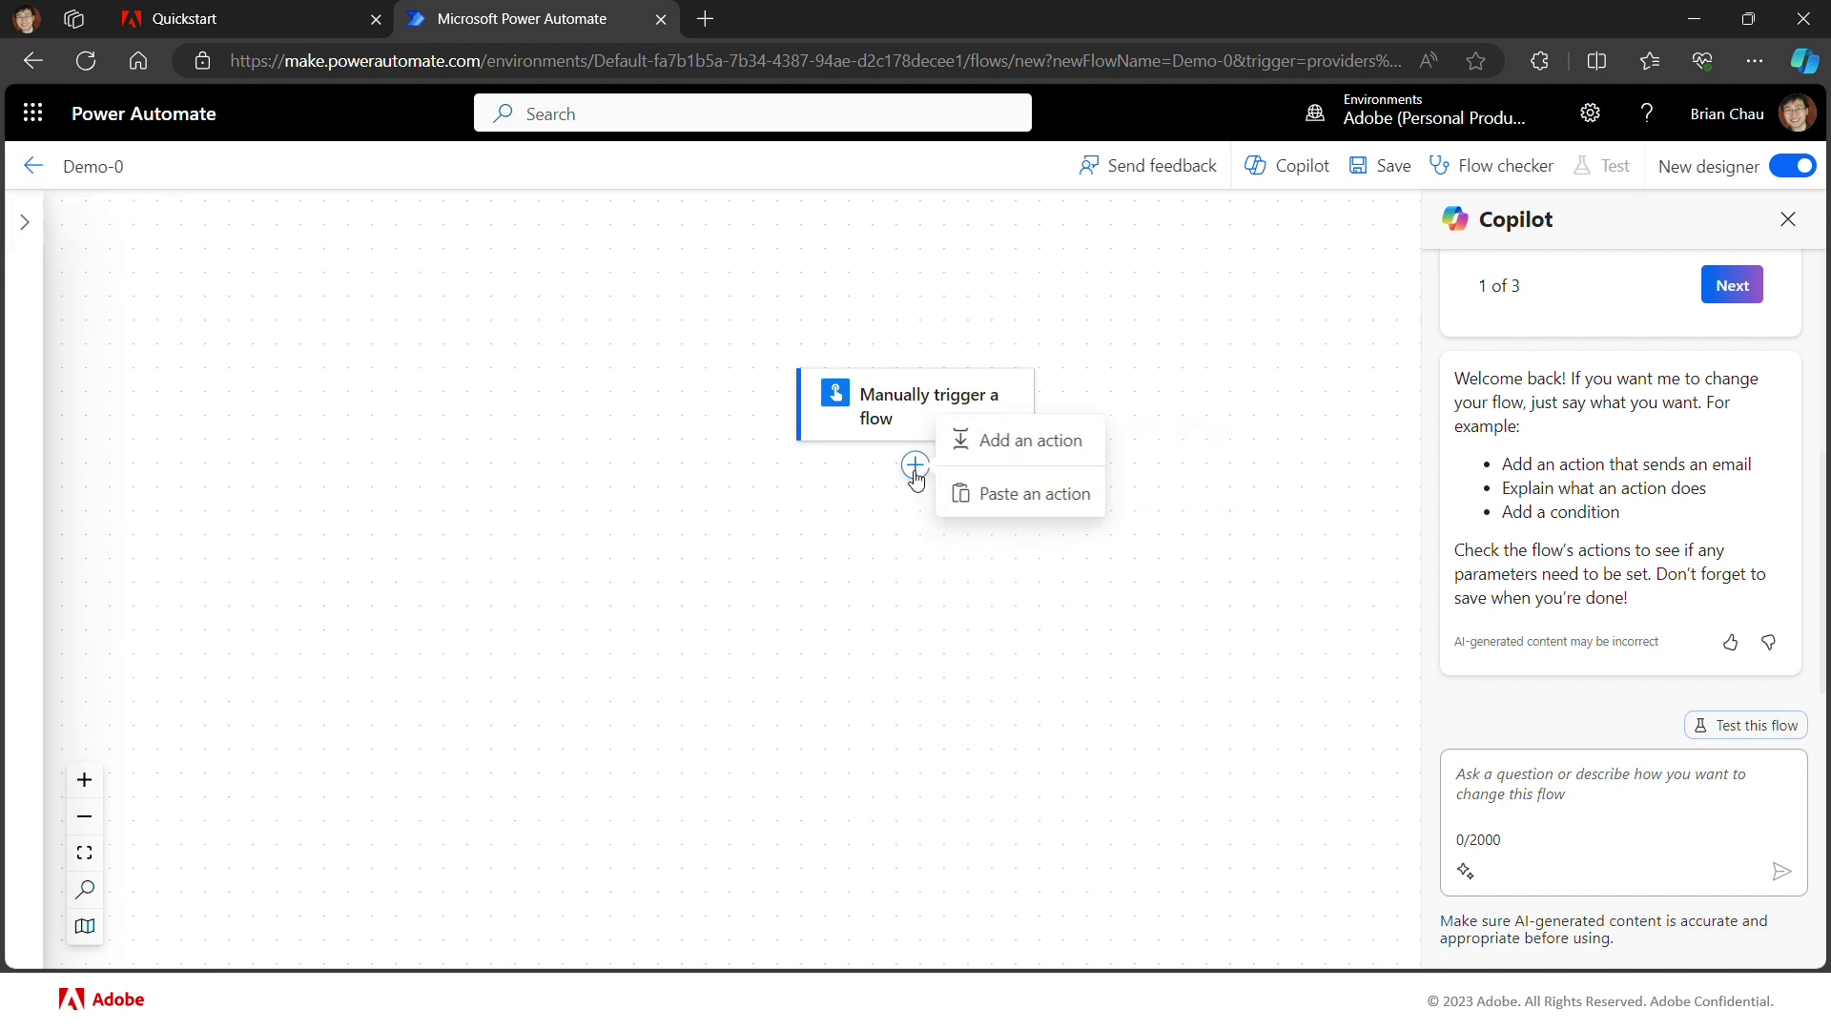
{"action": "left_click", "coordinate": [1008, 445]}
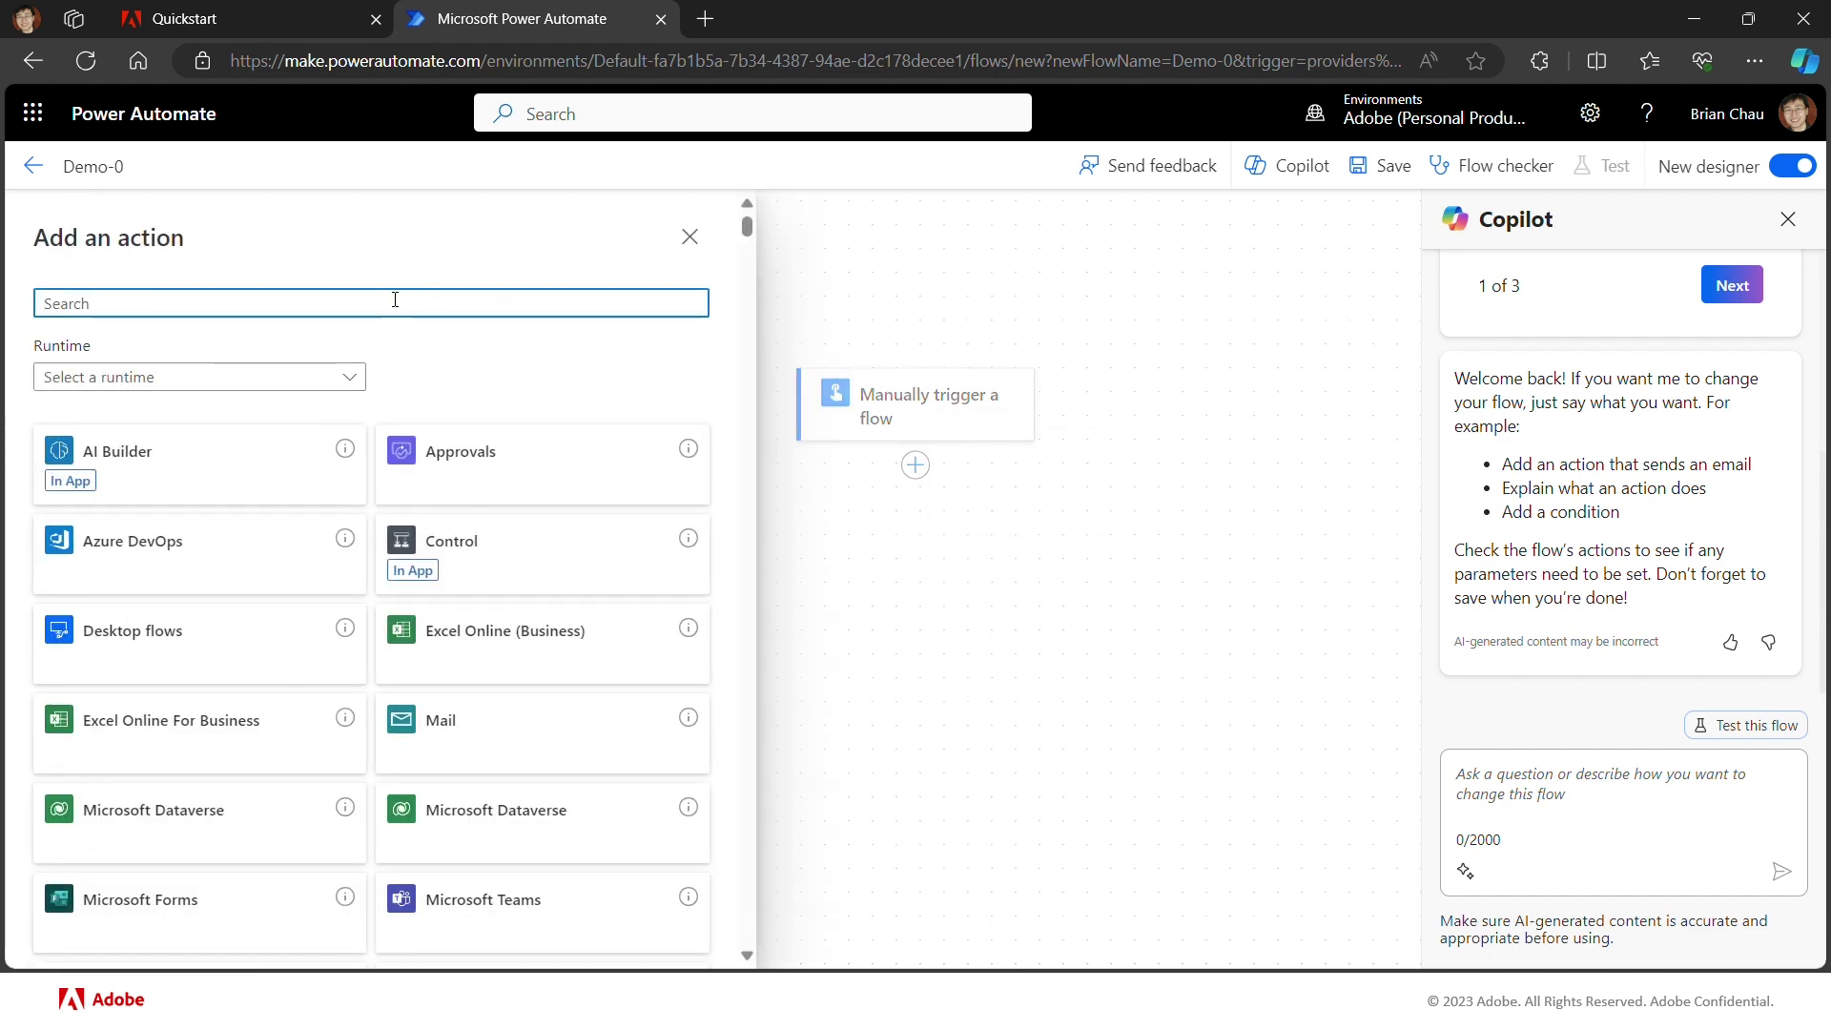
{"action": "type", "text": "varia"}
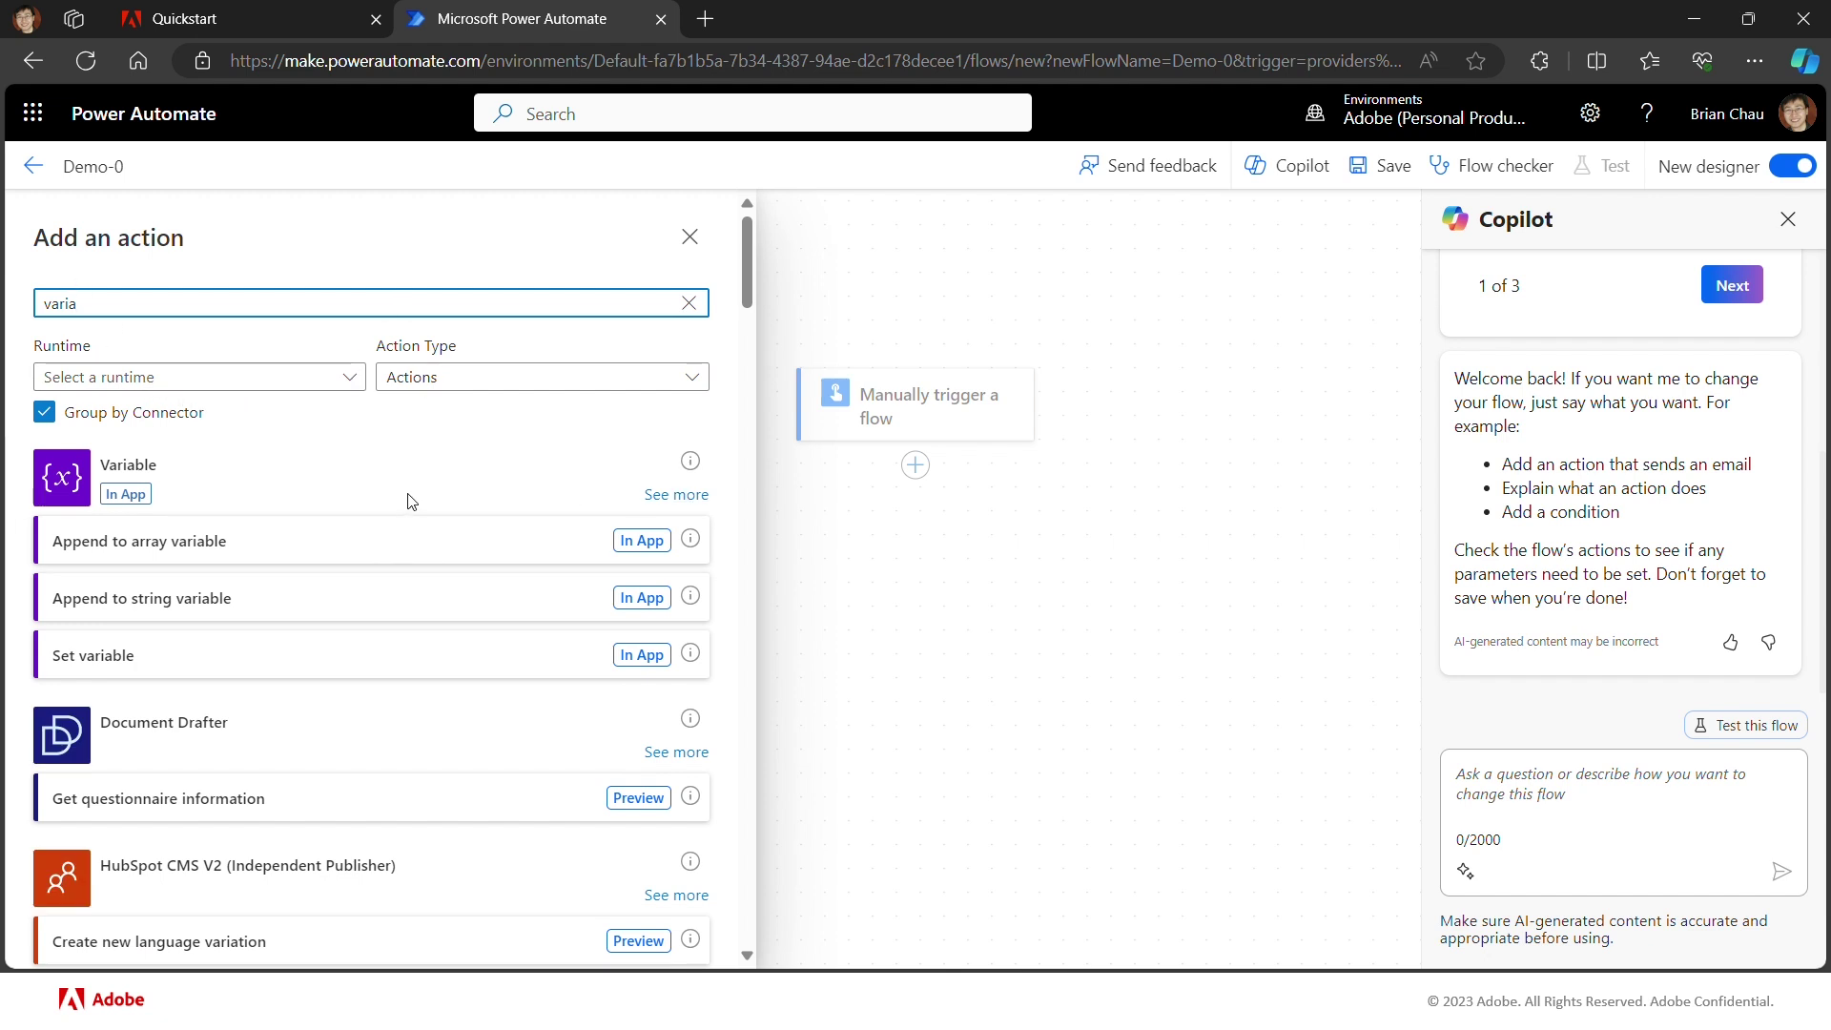
{"action": "left_click", "coordinate": [673, 505]}
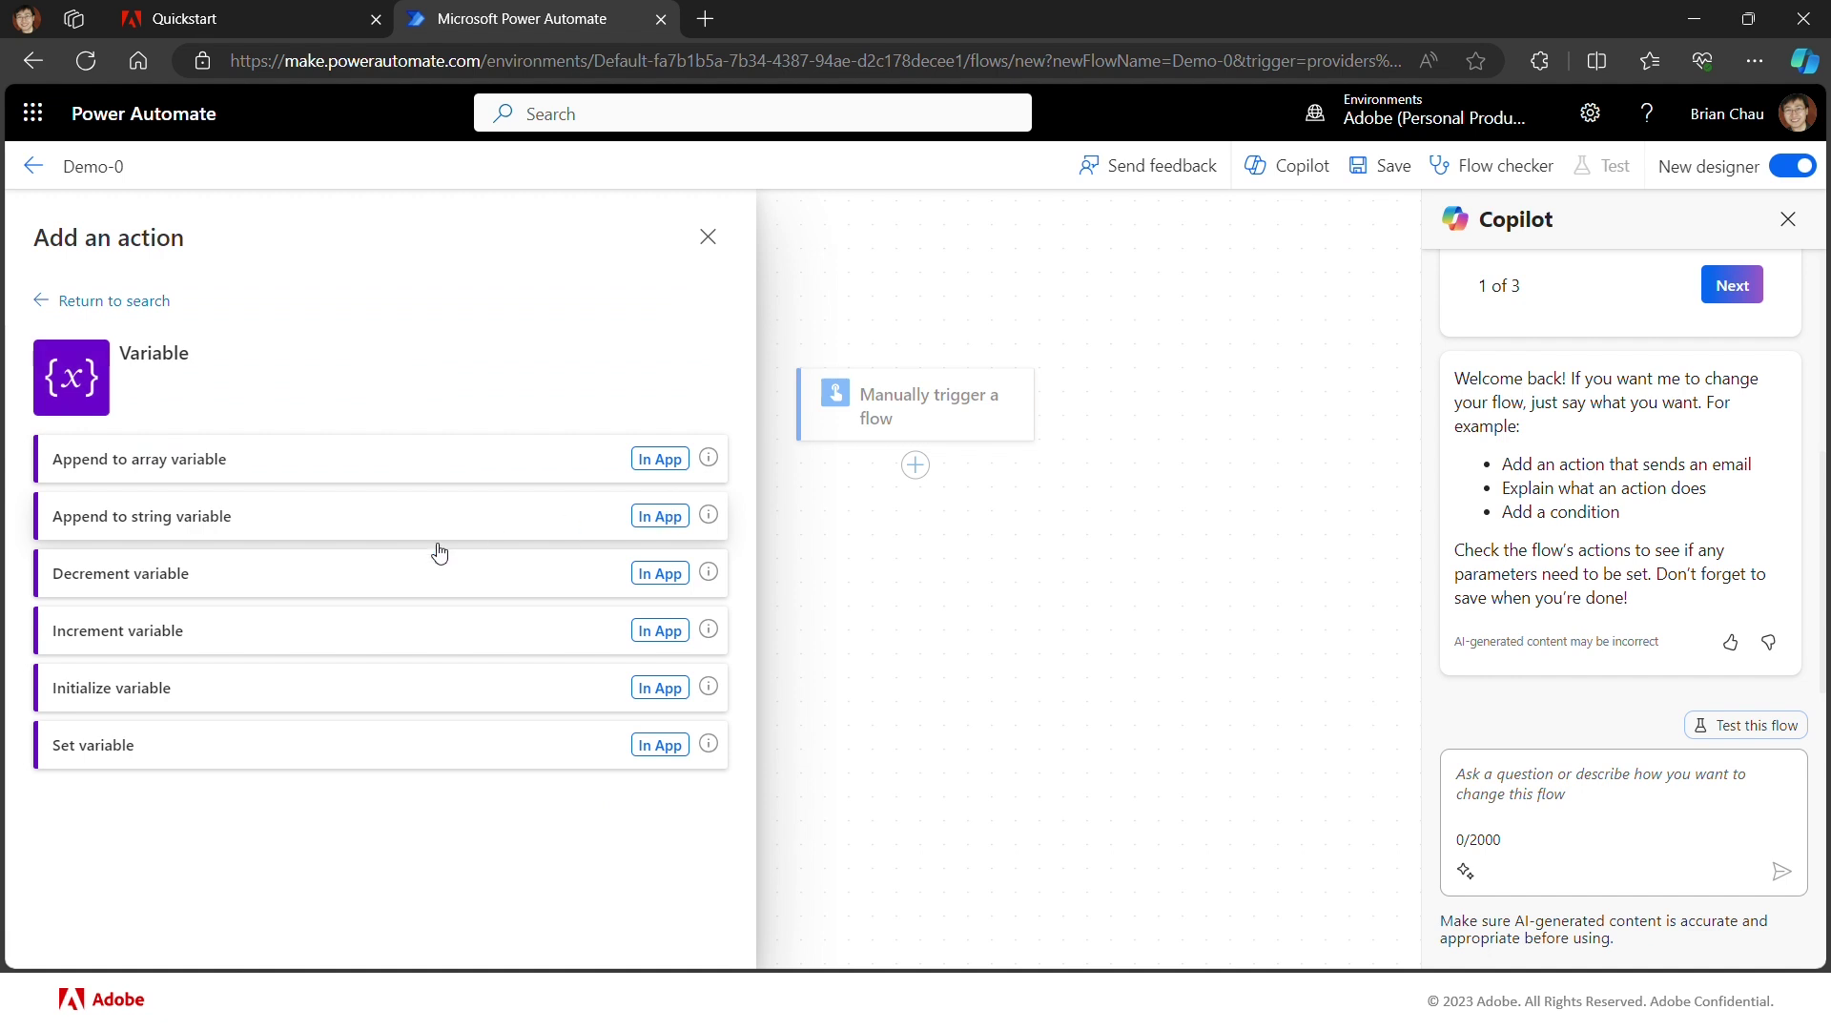
{"action": "left_click", "coordinate": [253, 702]}
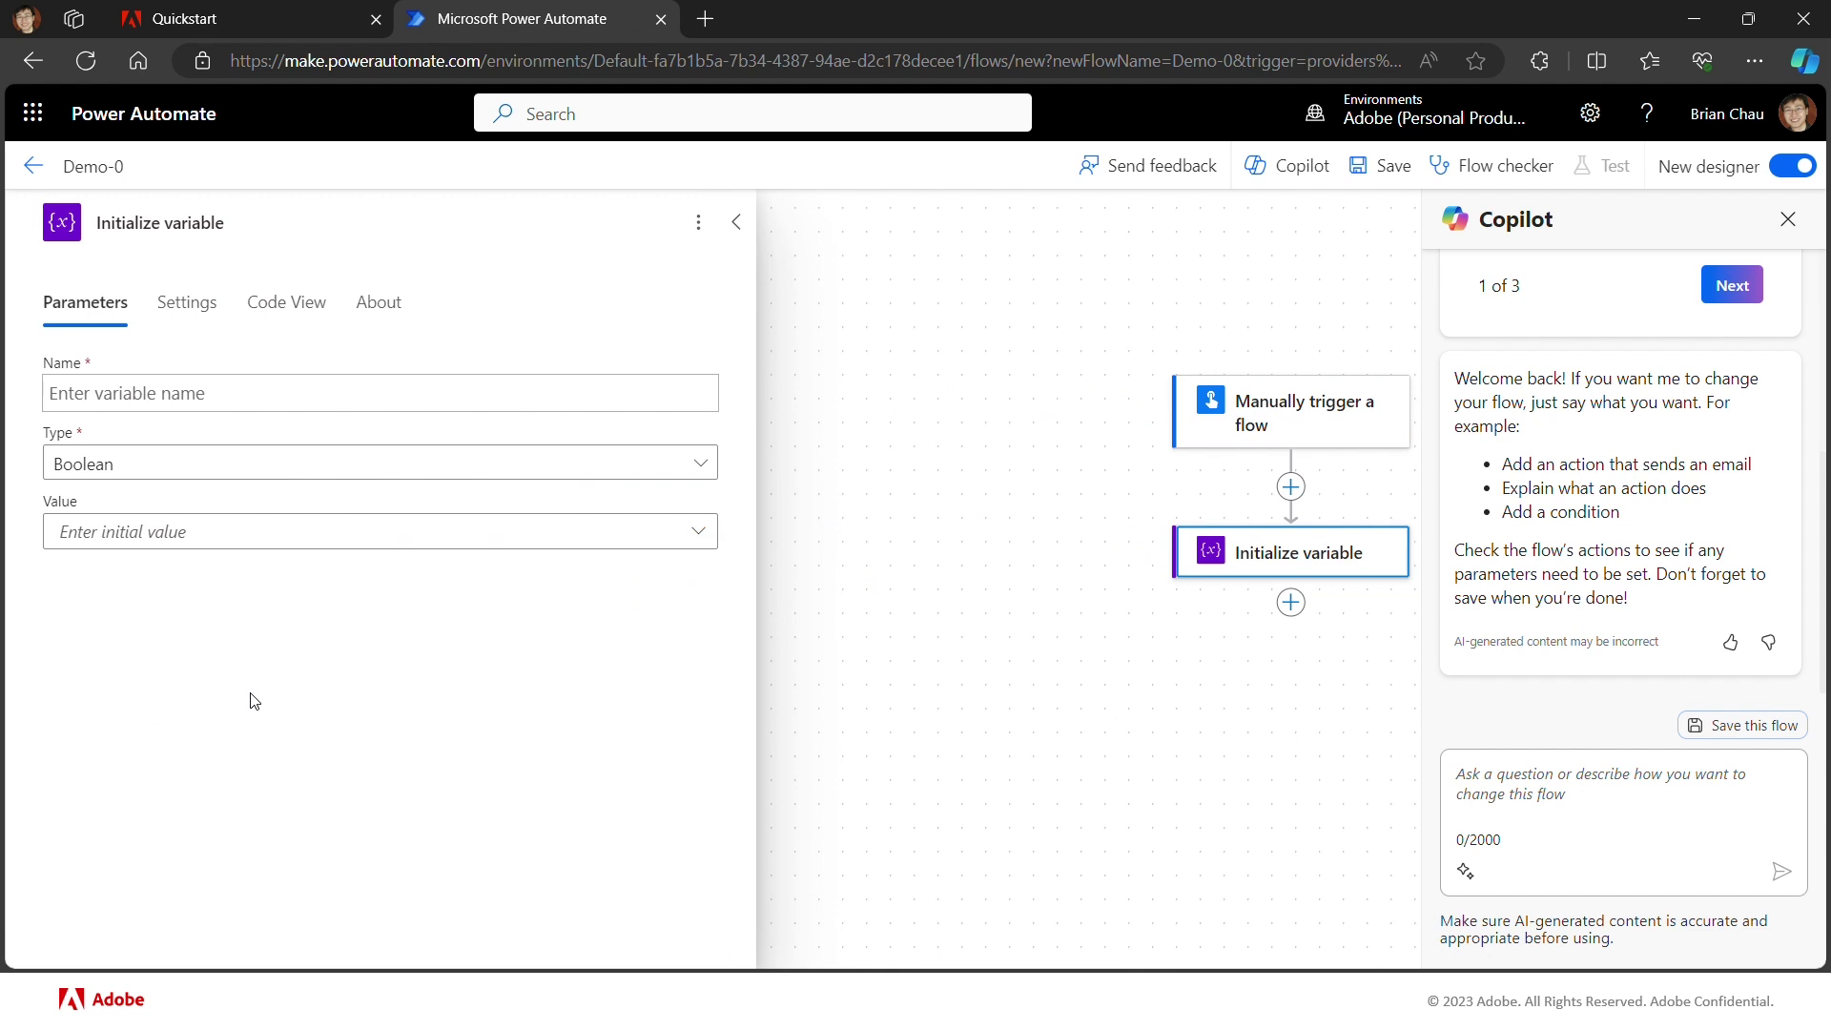
Step: Rename the step 'Initialize Client ID' and define String variable ff_client_id with its value
{"action": "double_click", "coordinate": [227, 223]}
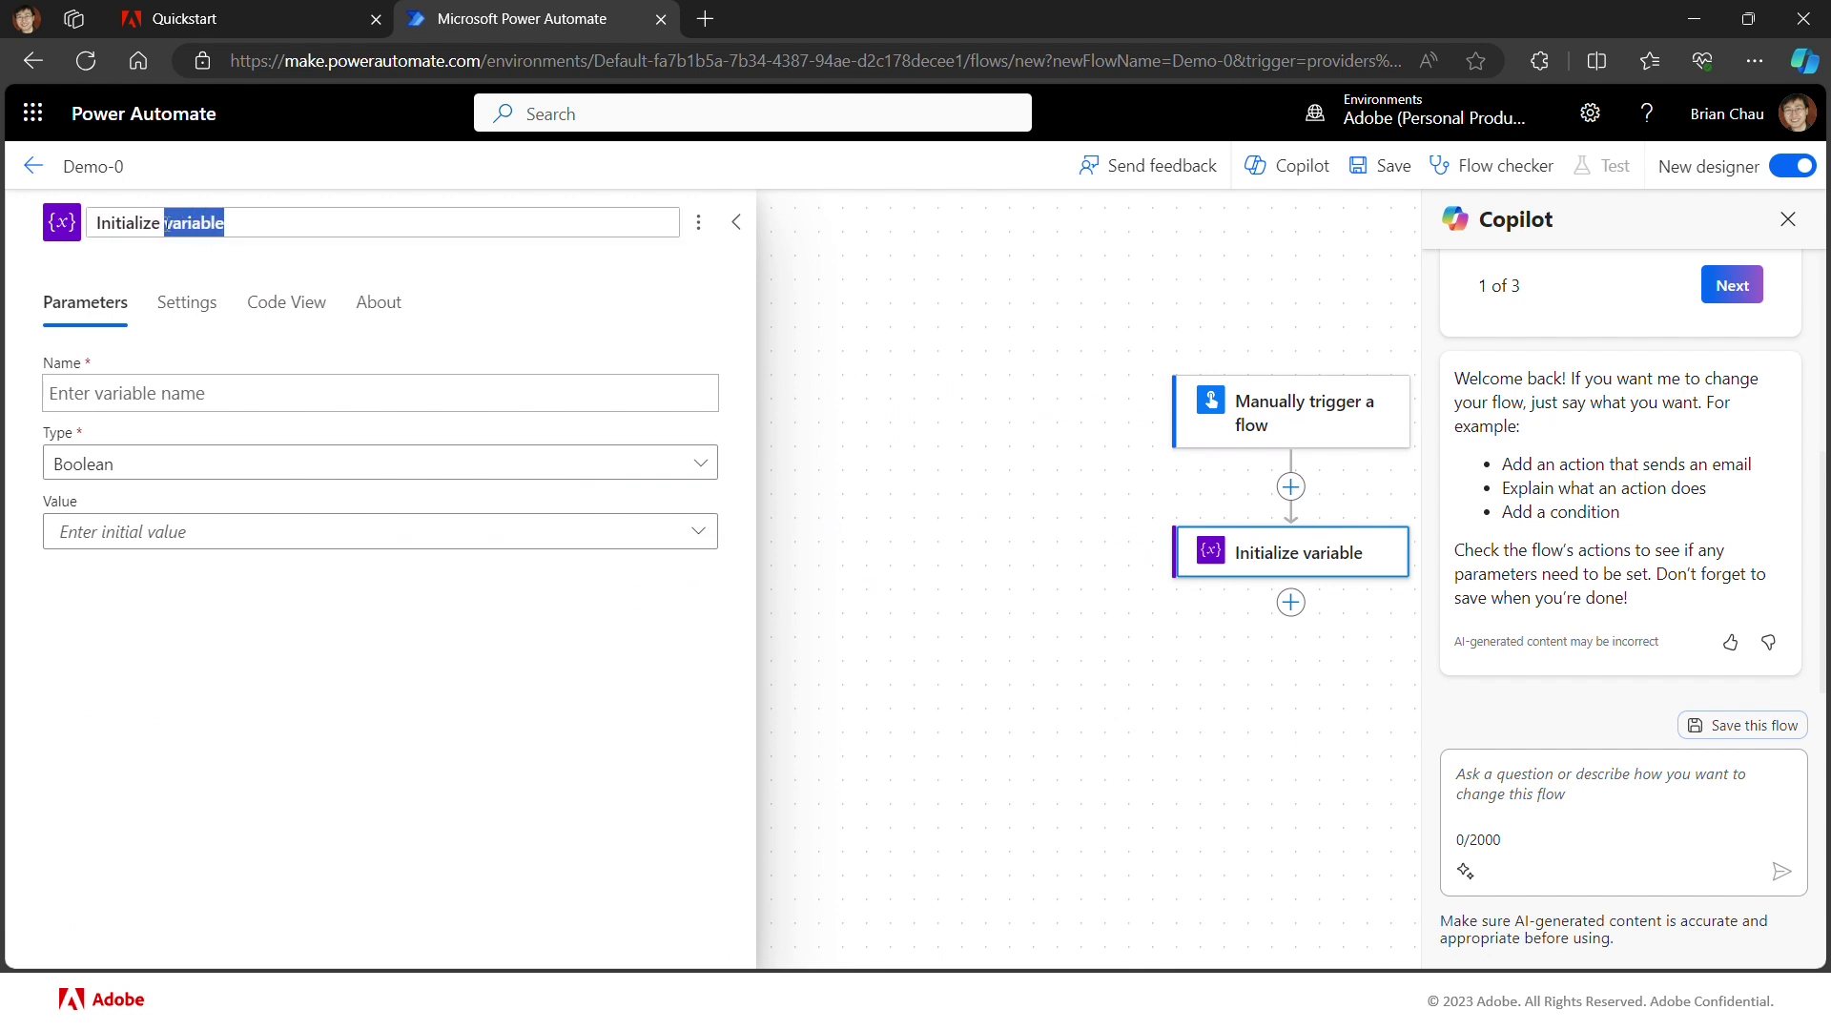
{"action": "type", "text": "Client"}
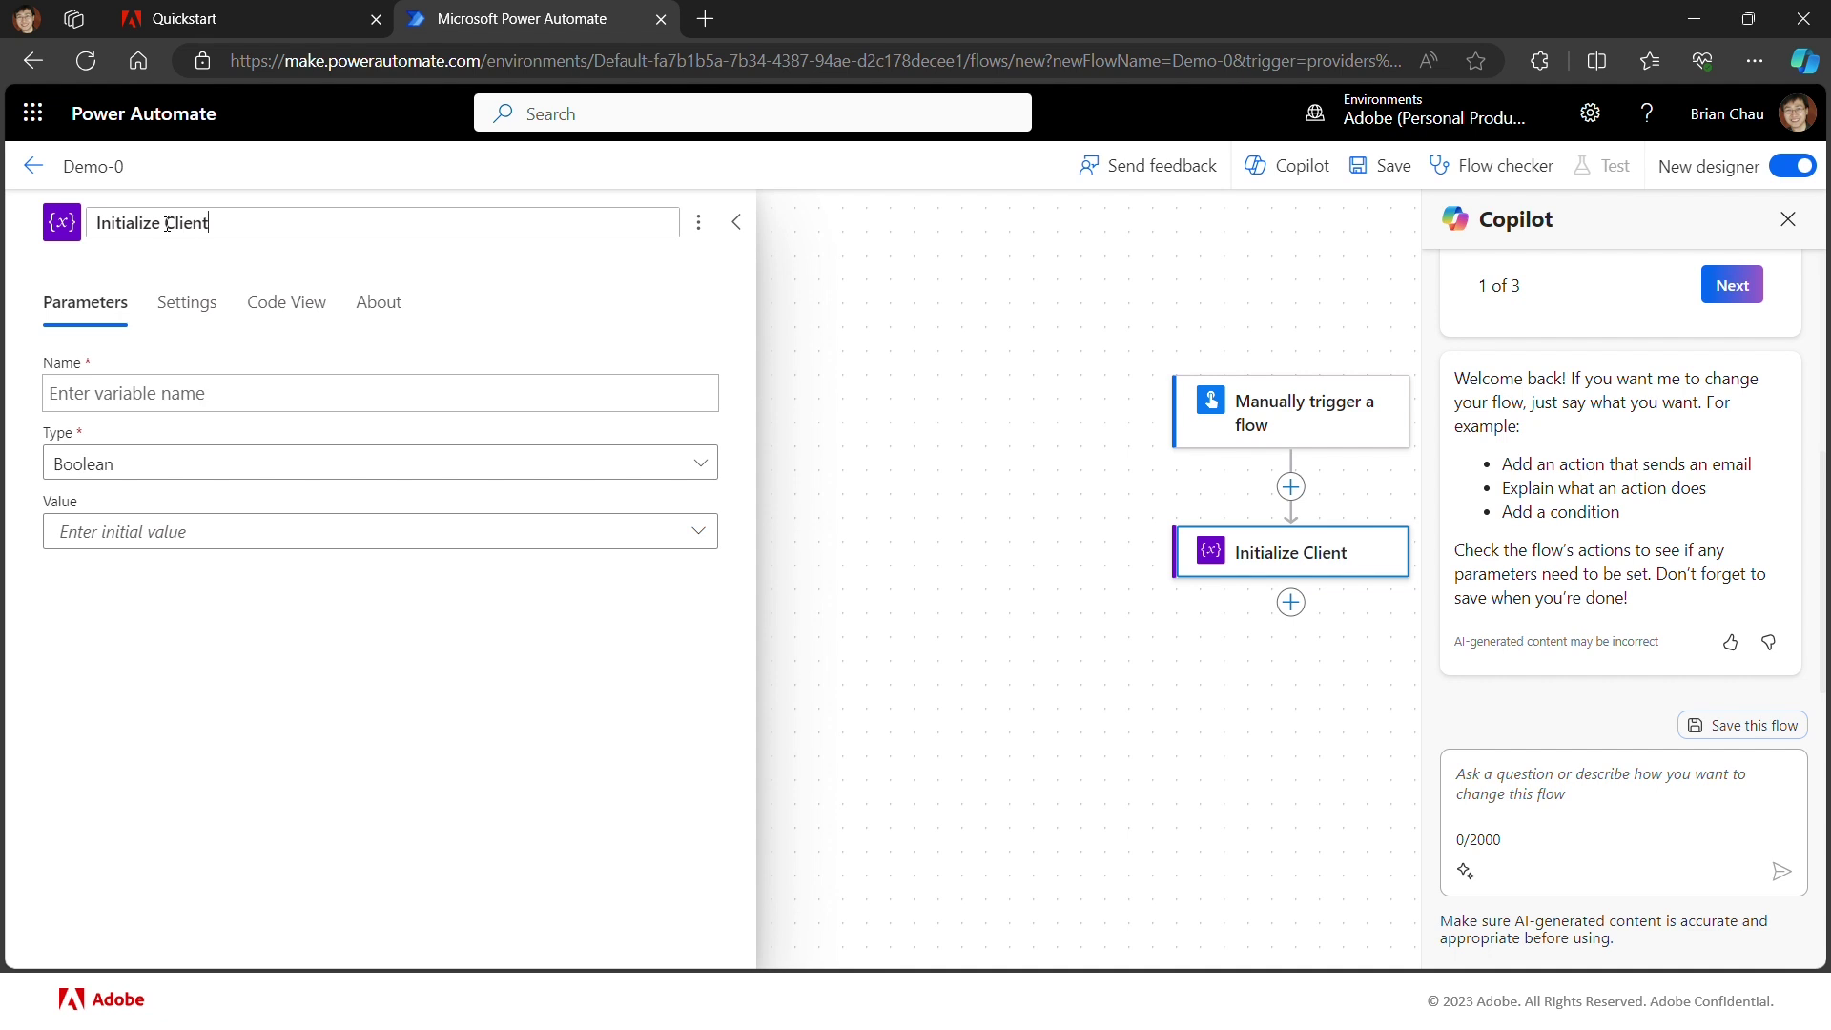
{"action": "type", "text": " ID"}
{"action": "left_click", "coordinate": [220, 397]}
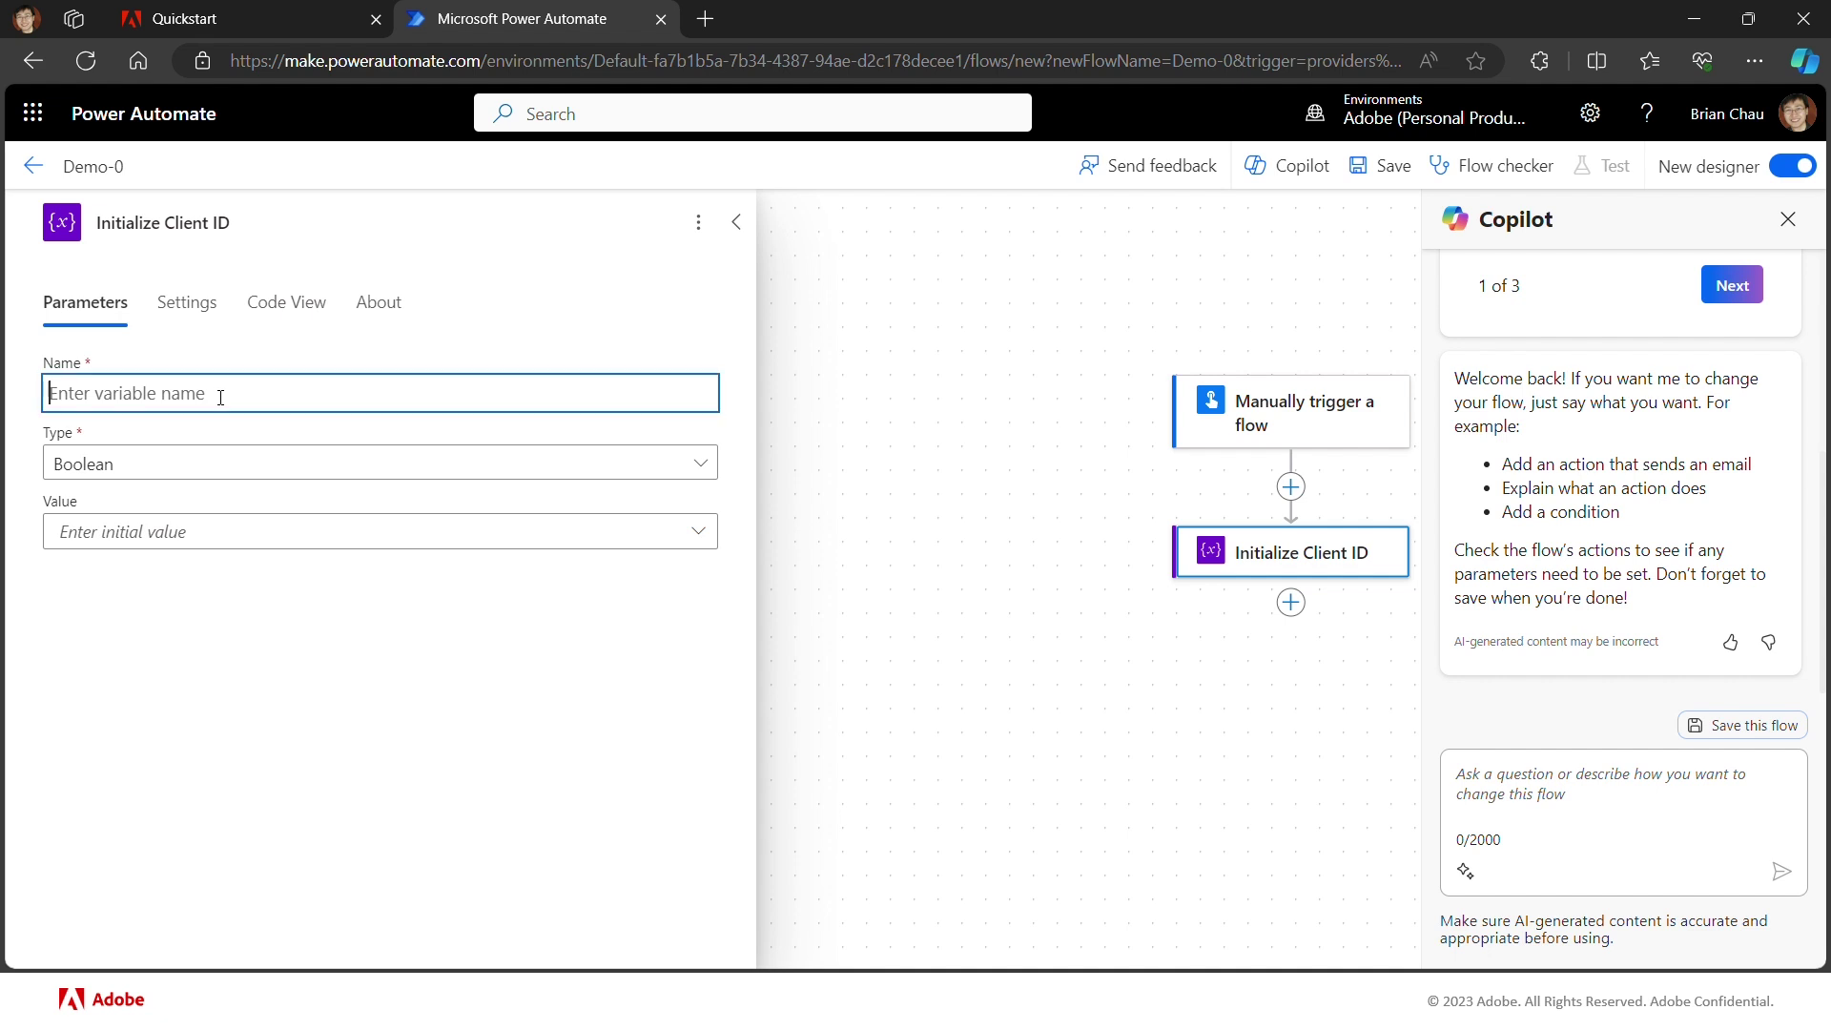
{"action": "type", "text": "client_id"}
{"action": "left_click", "coordinate": [126, 474]}
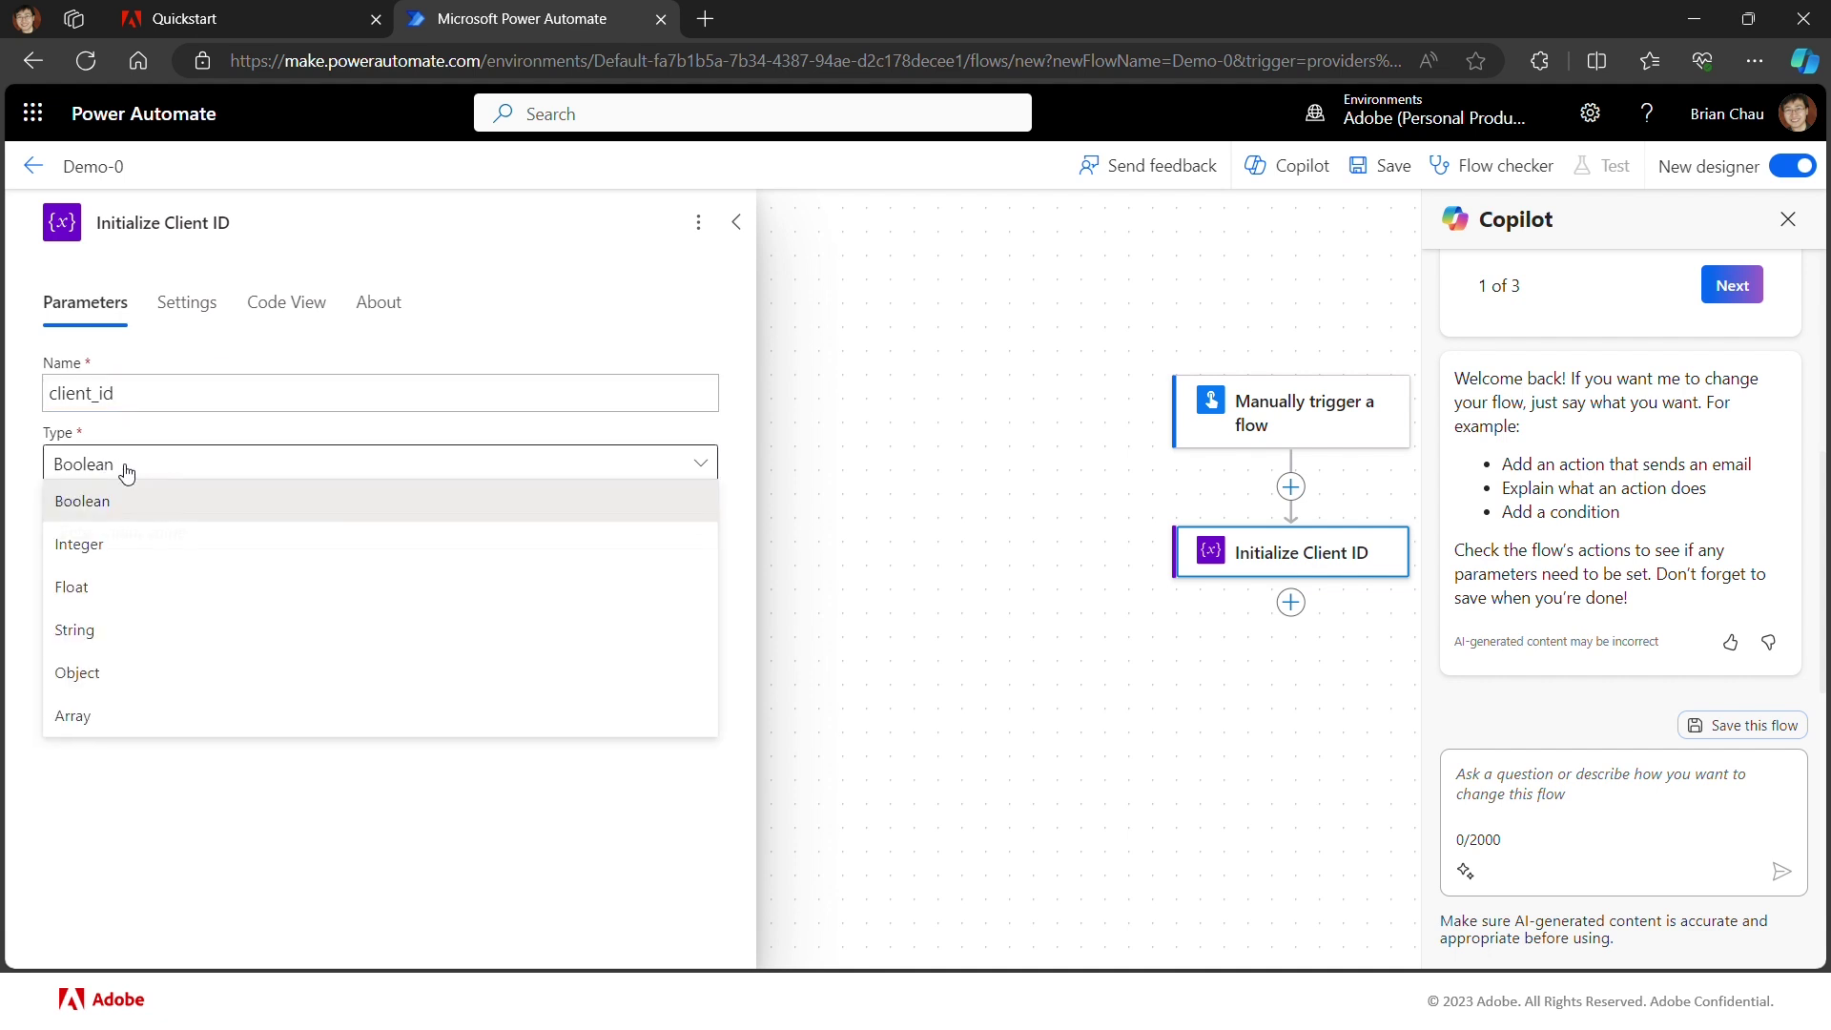
{"action": "left_click", "coordinate": [84, 639]}
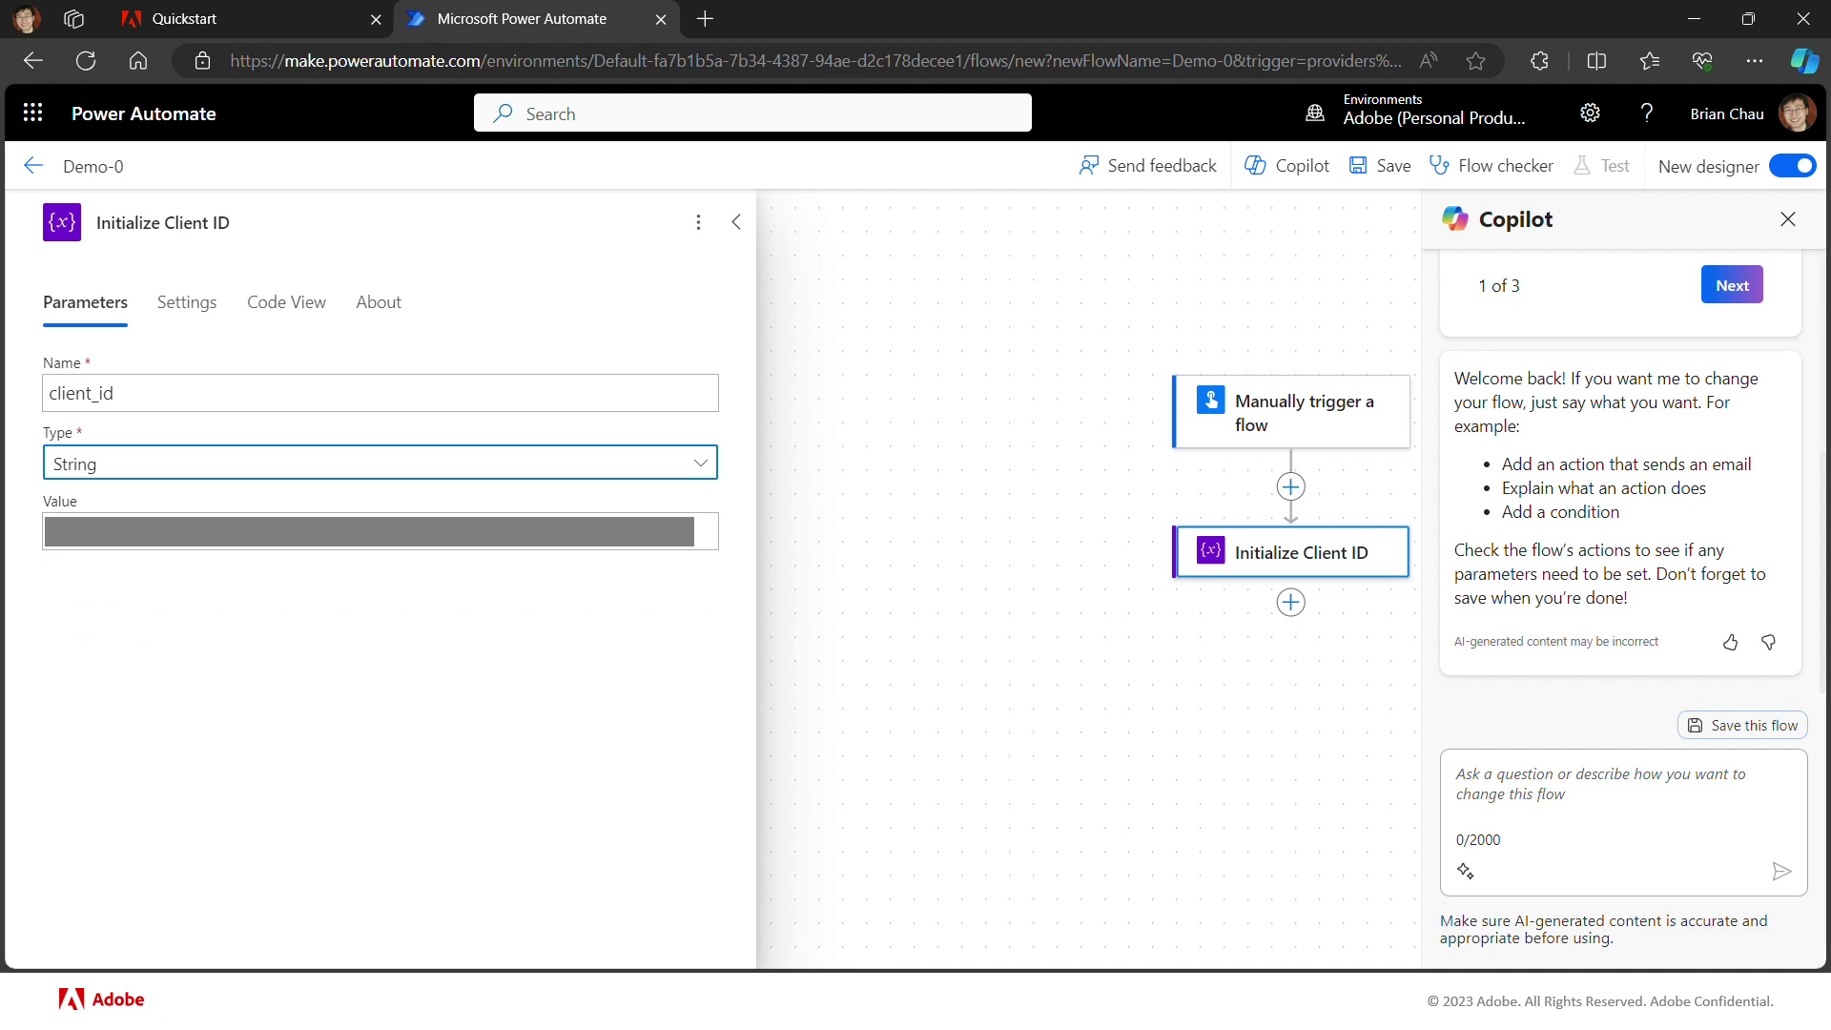
{"action": "left_click", "coordinate": [706, 532]}
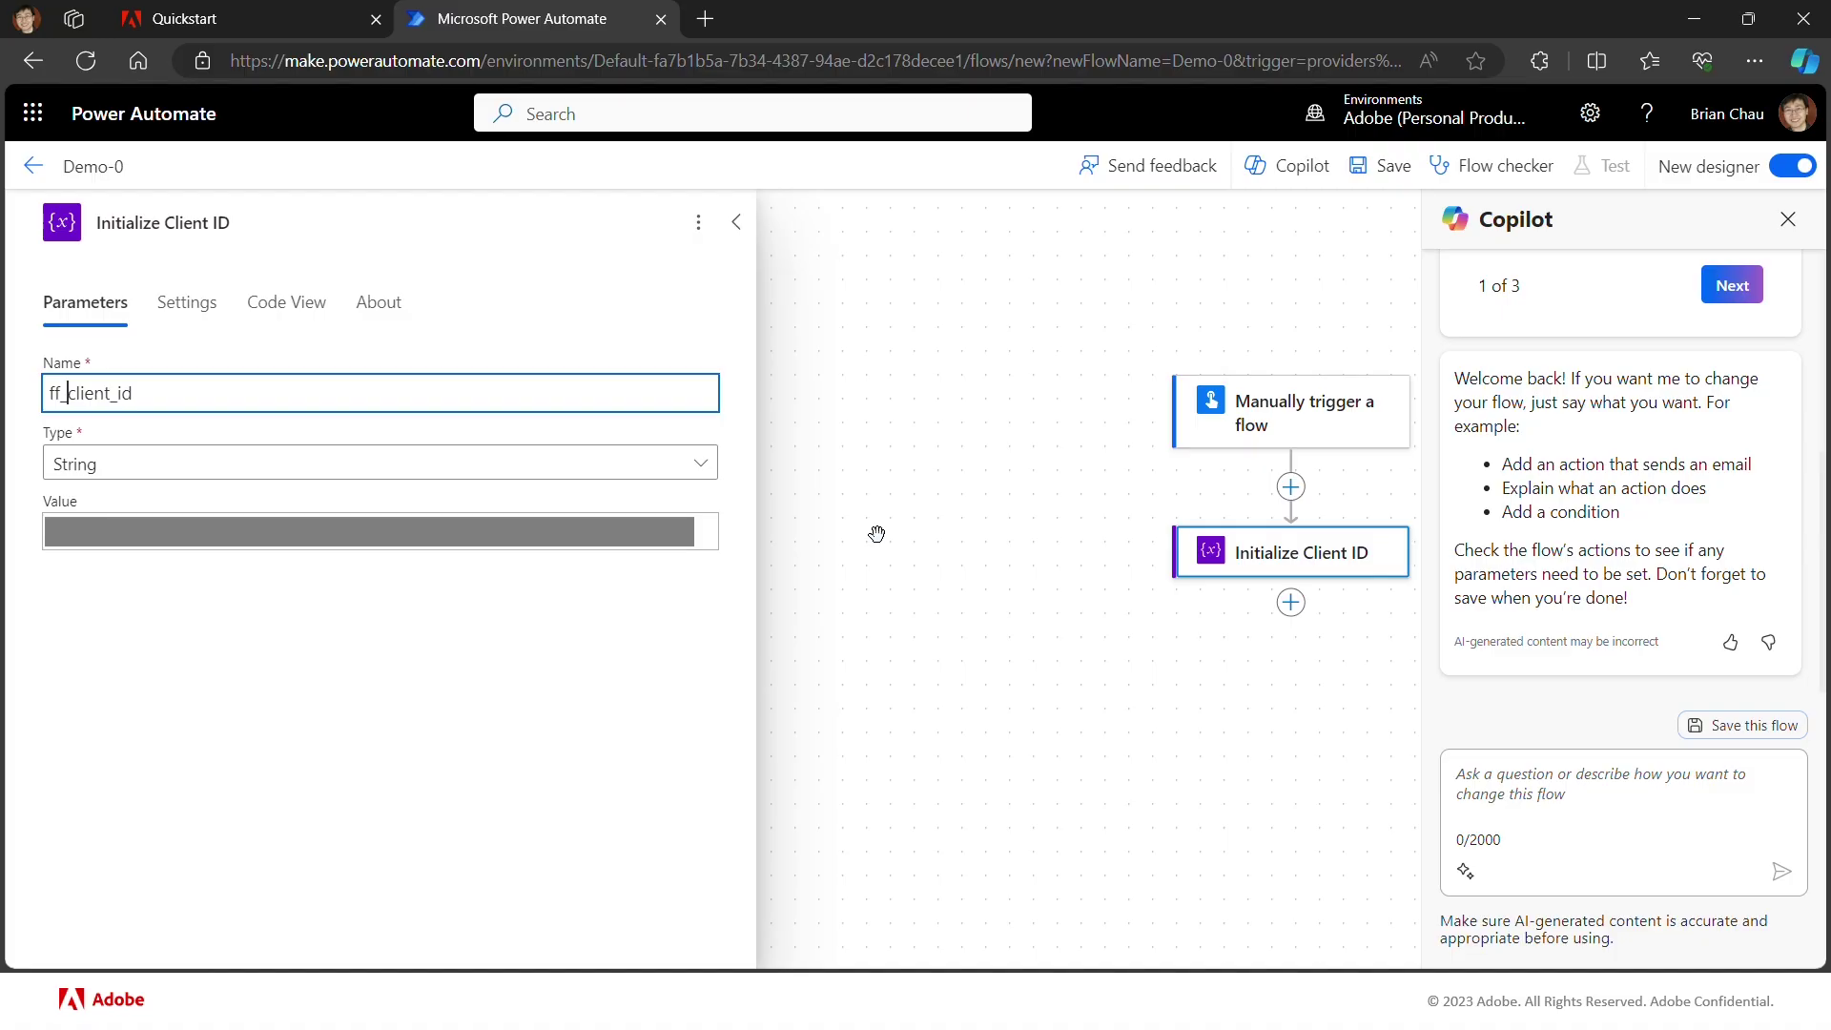
{"action": "left_click", "coordinate": [877, 534]}
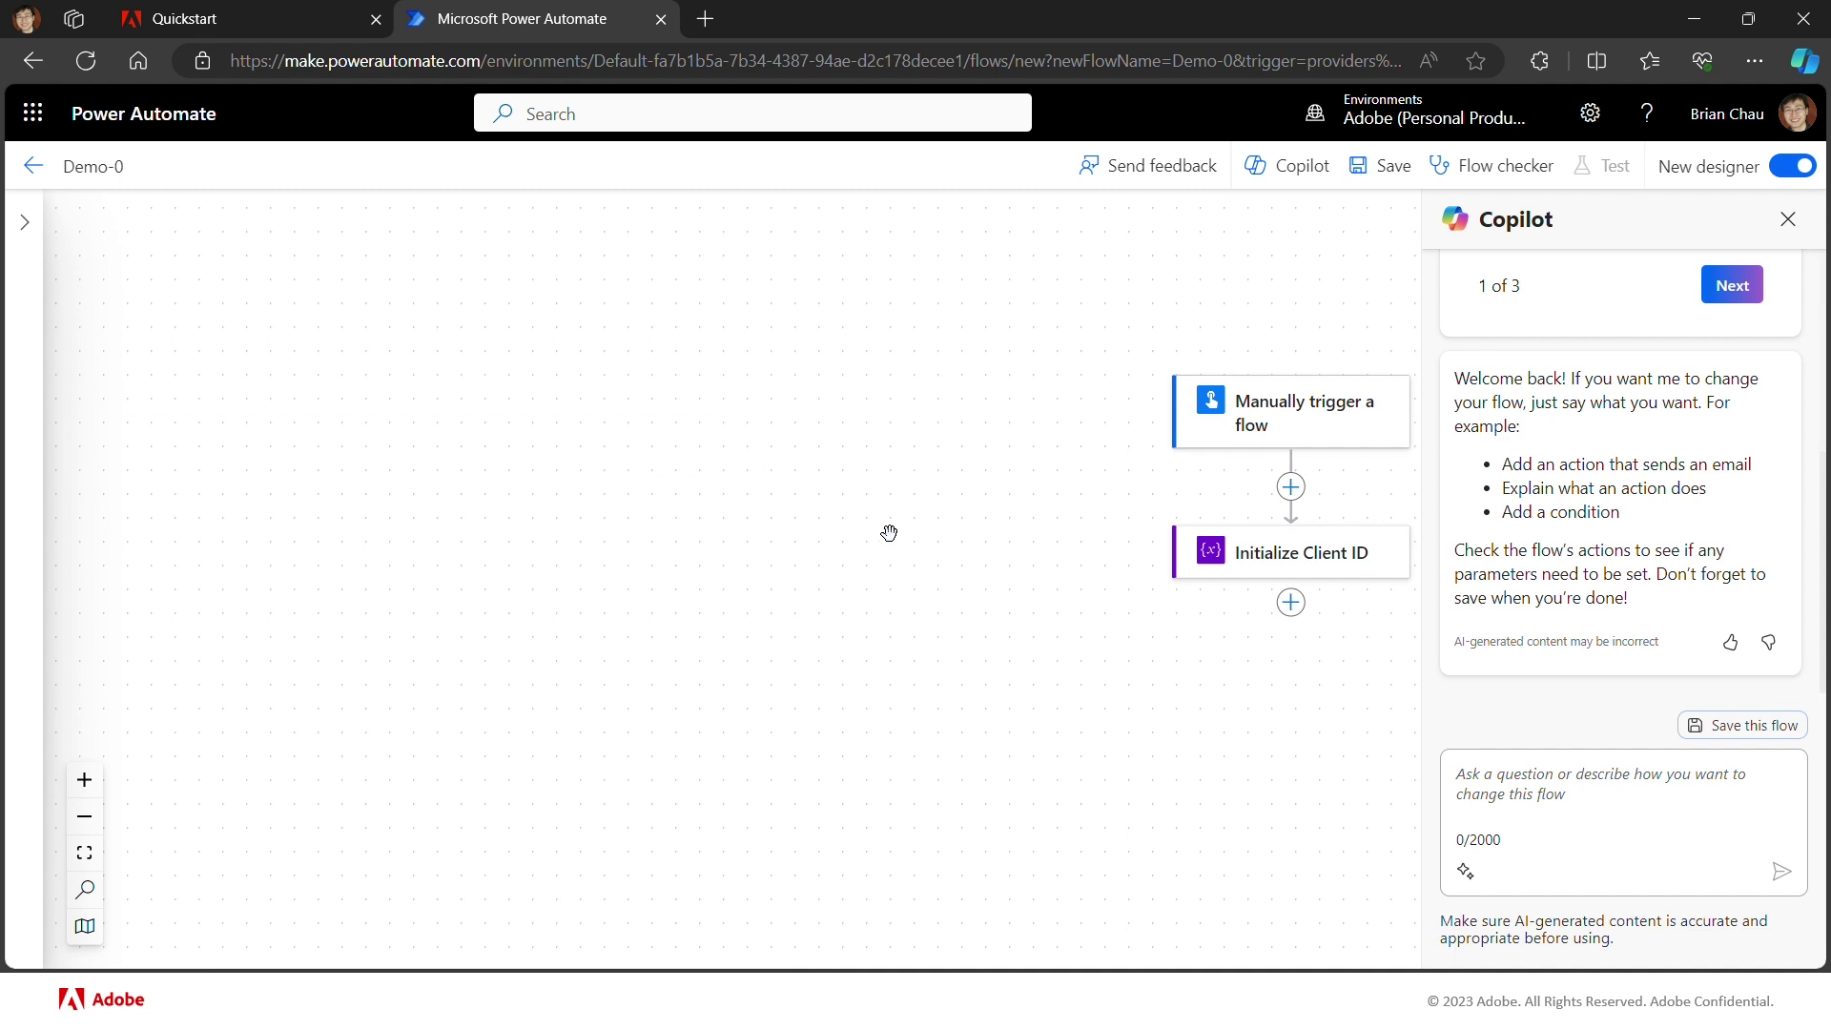
Step: Add another Initialize variable action after Initialize Client ID
{"action": "left_click", "coordinate": [1292, 603]}
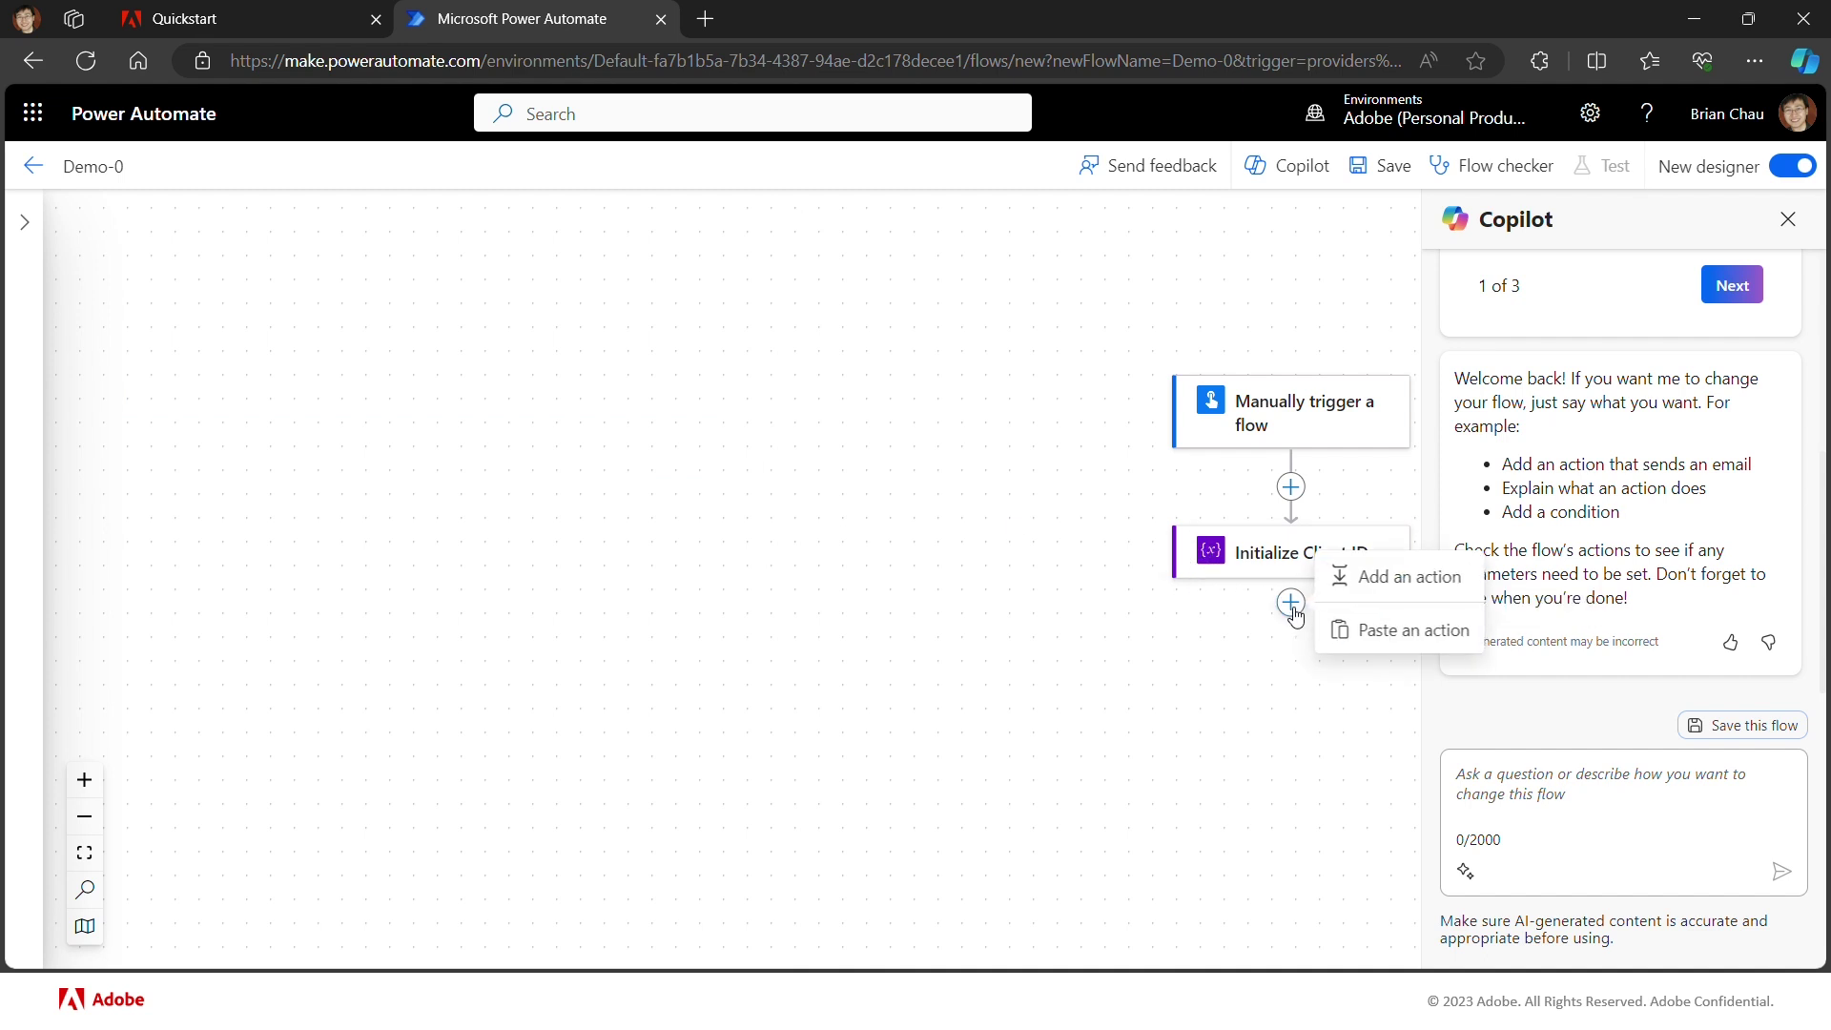
{"action": "left_click", "coordinate": [1349, 581]}
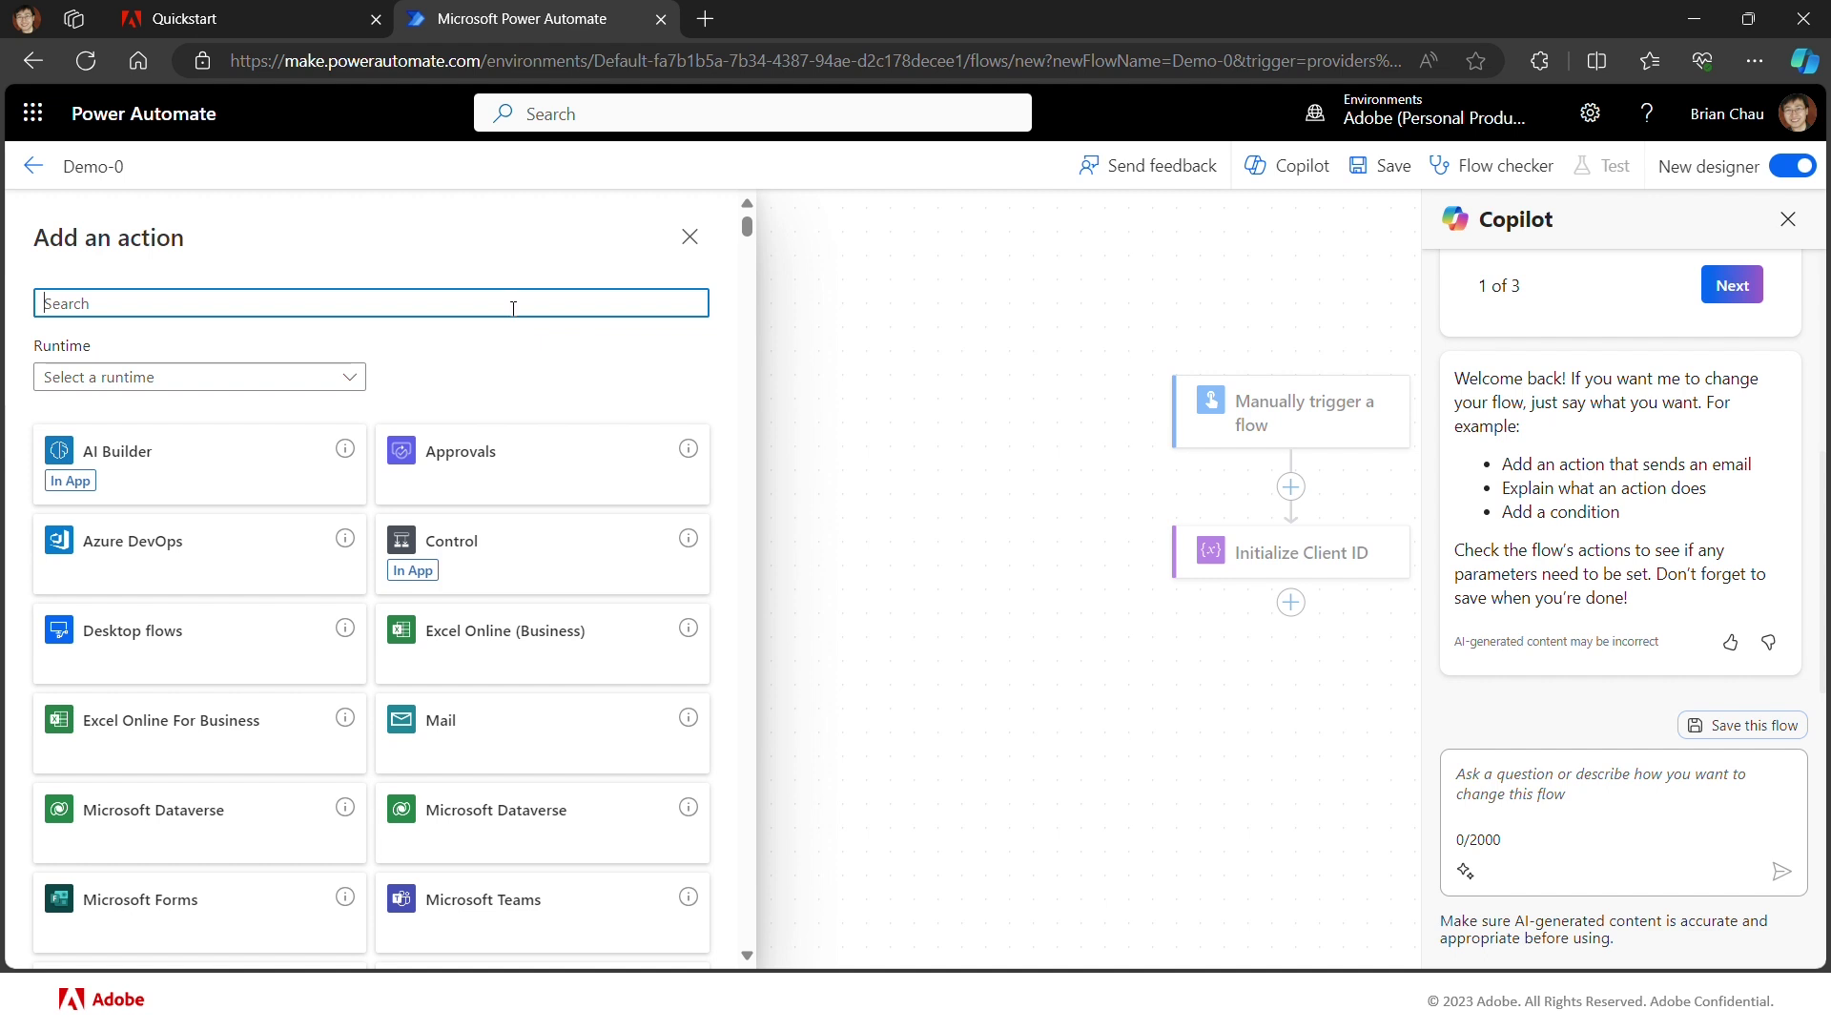
{"action": "type", "text": "varia"}
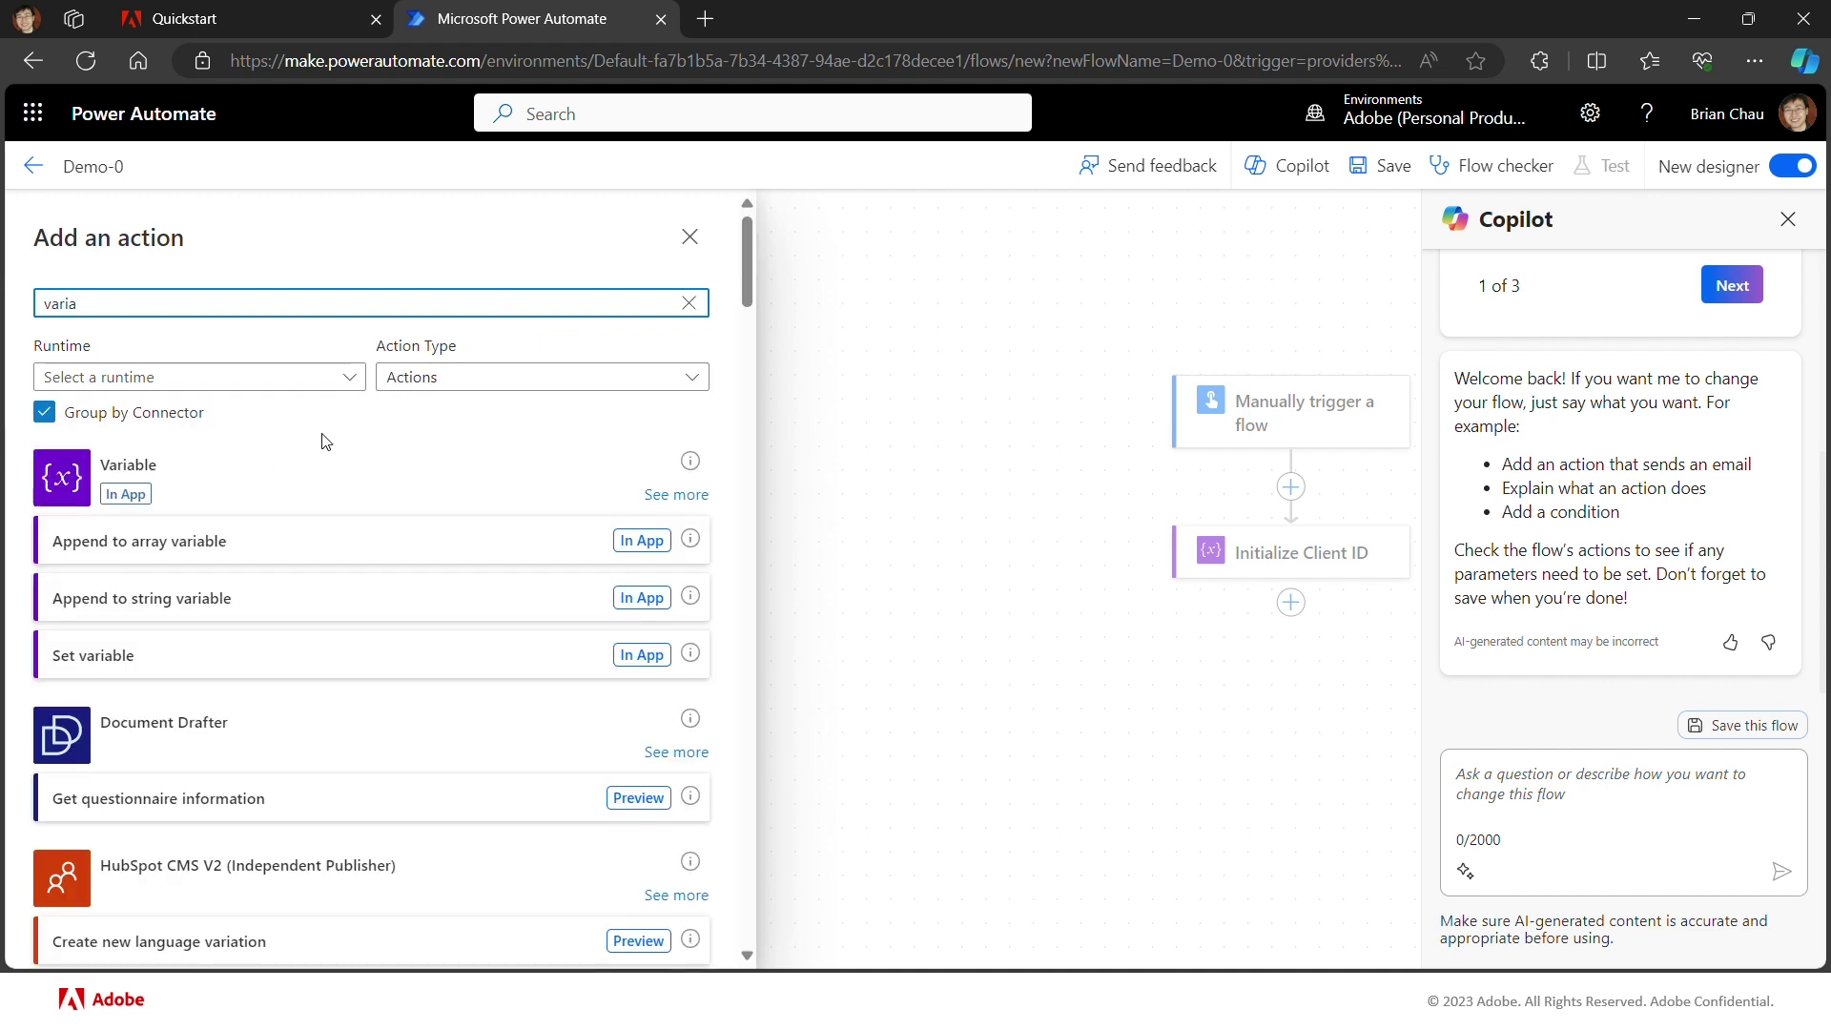
{"action": "left_click", "coordinate": [676, 494]}
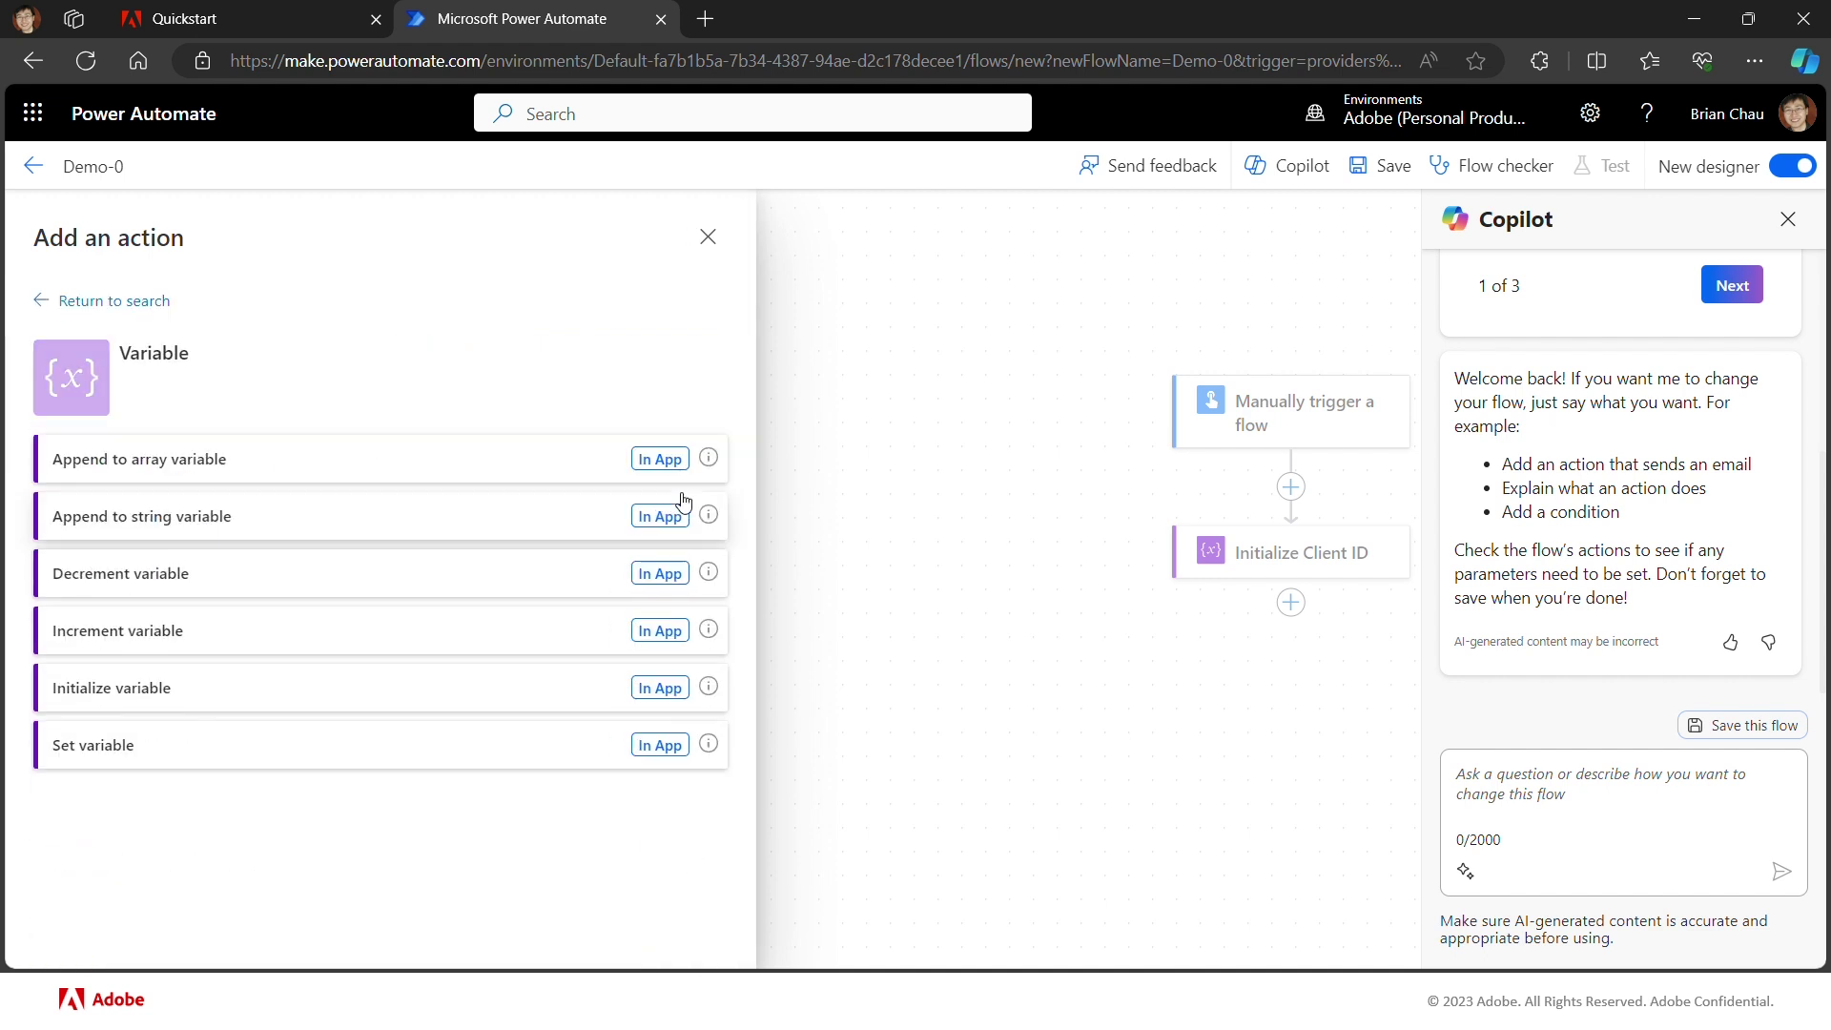
{"action": "left_click", "coordinate": [336, 708]}
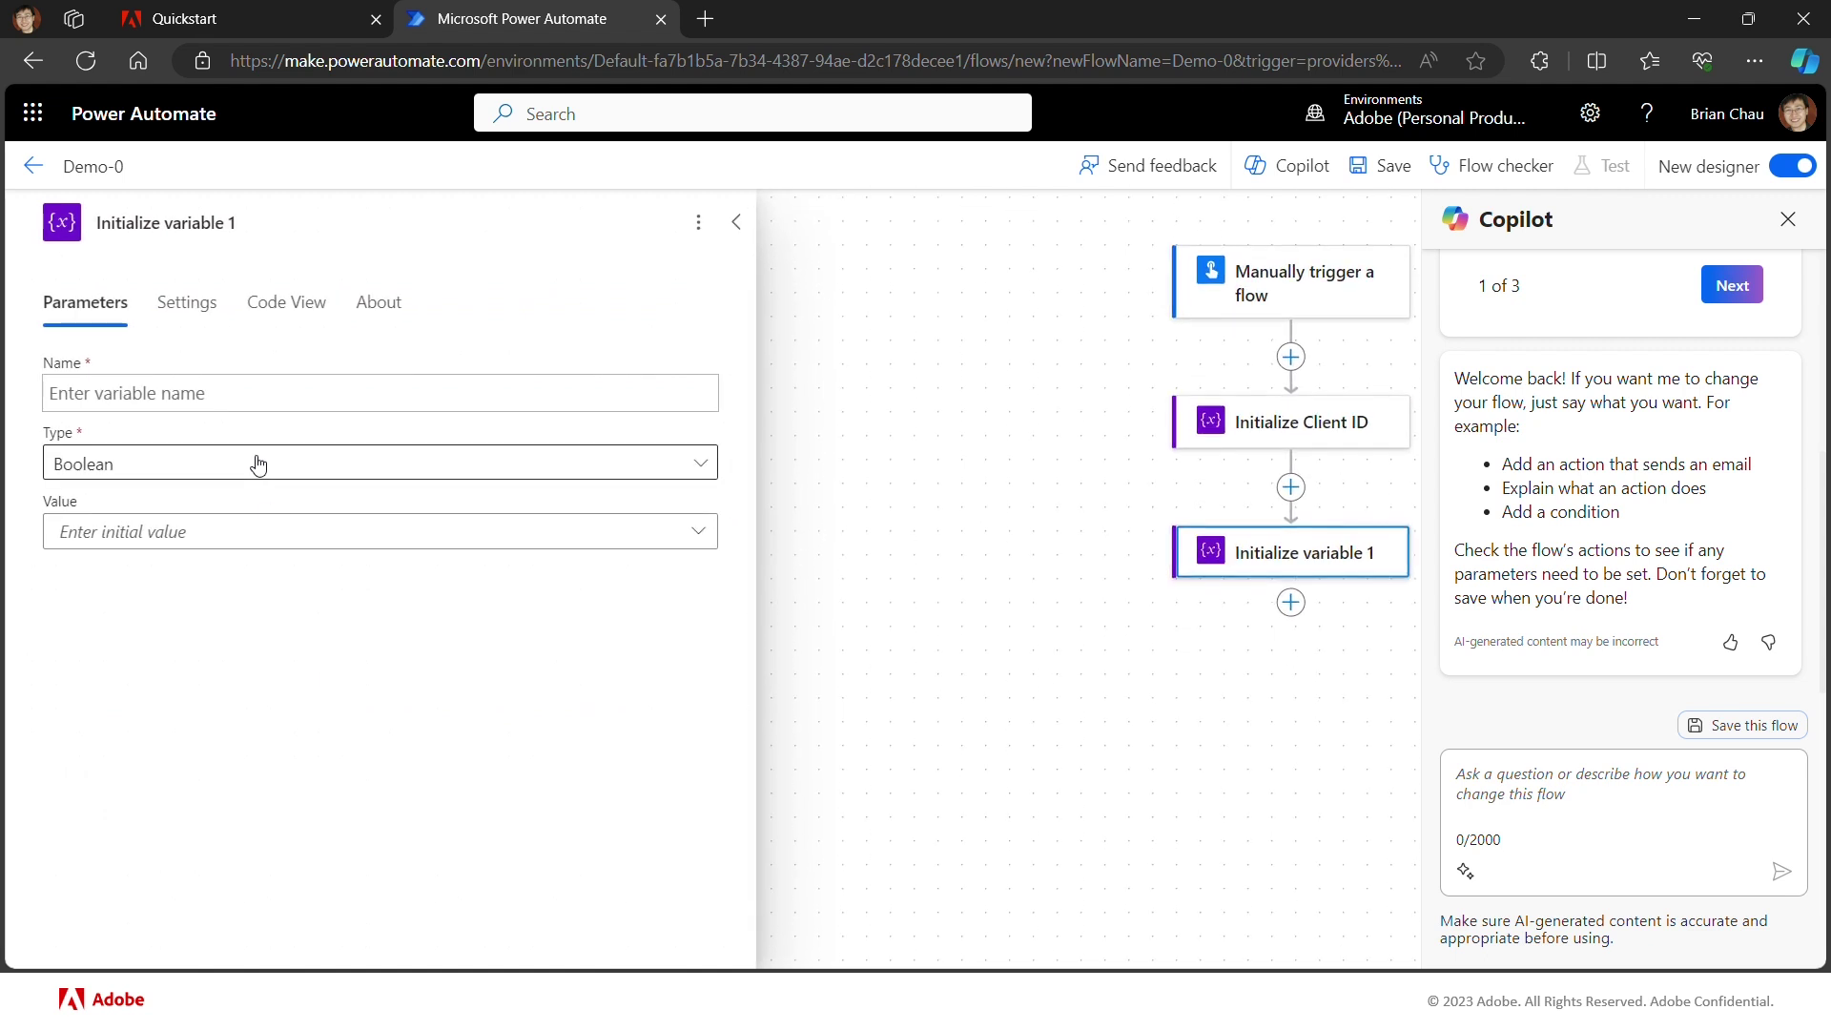
Step: Define String variable ff_client_secret with the pasted secret, titled 'Initialize Client Secret'
{"action": "left_click", "coordinate": [260, 390]}
{"action": "type", "text": "ff_"}
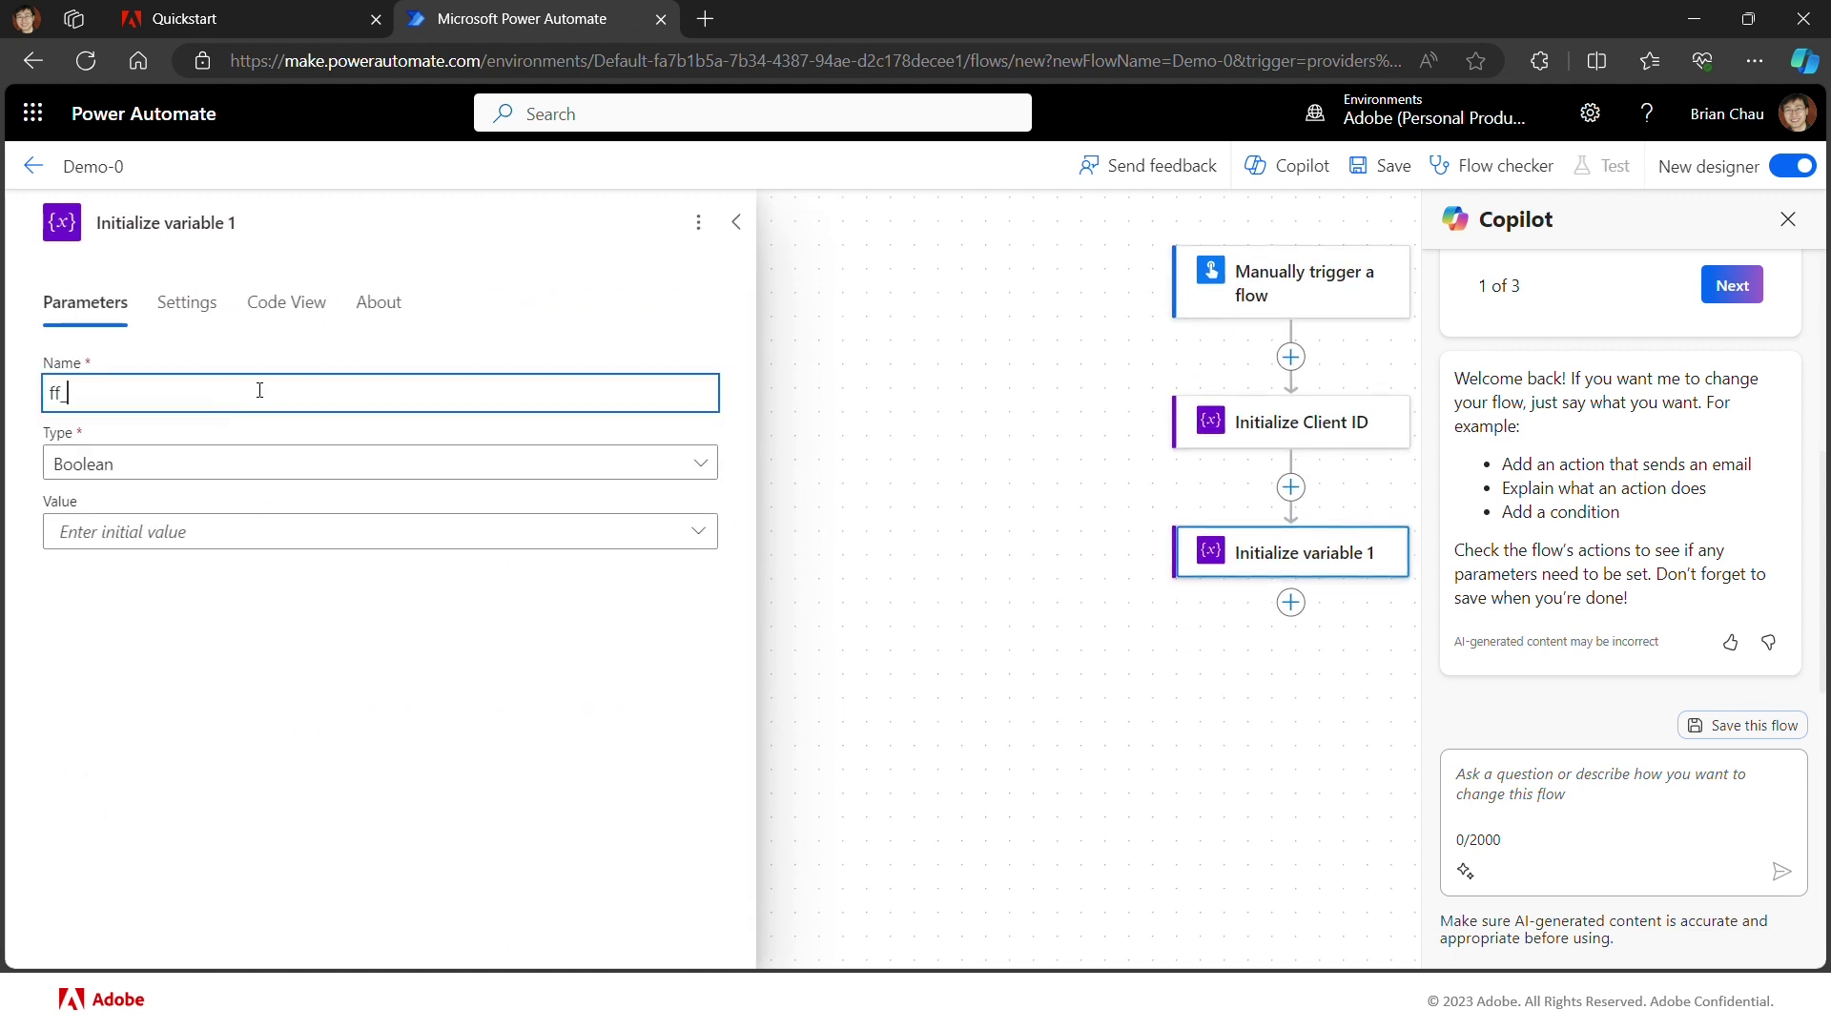
{"action": "type", "text": "client_secret"}
{"action": "left_click", "coordinate": [167, 222]}
{"action": "left_click_drag", "start_coordinate": [167, 222], "coordinate": [274, 223]}
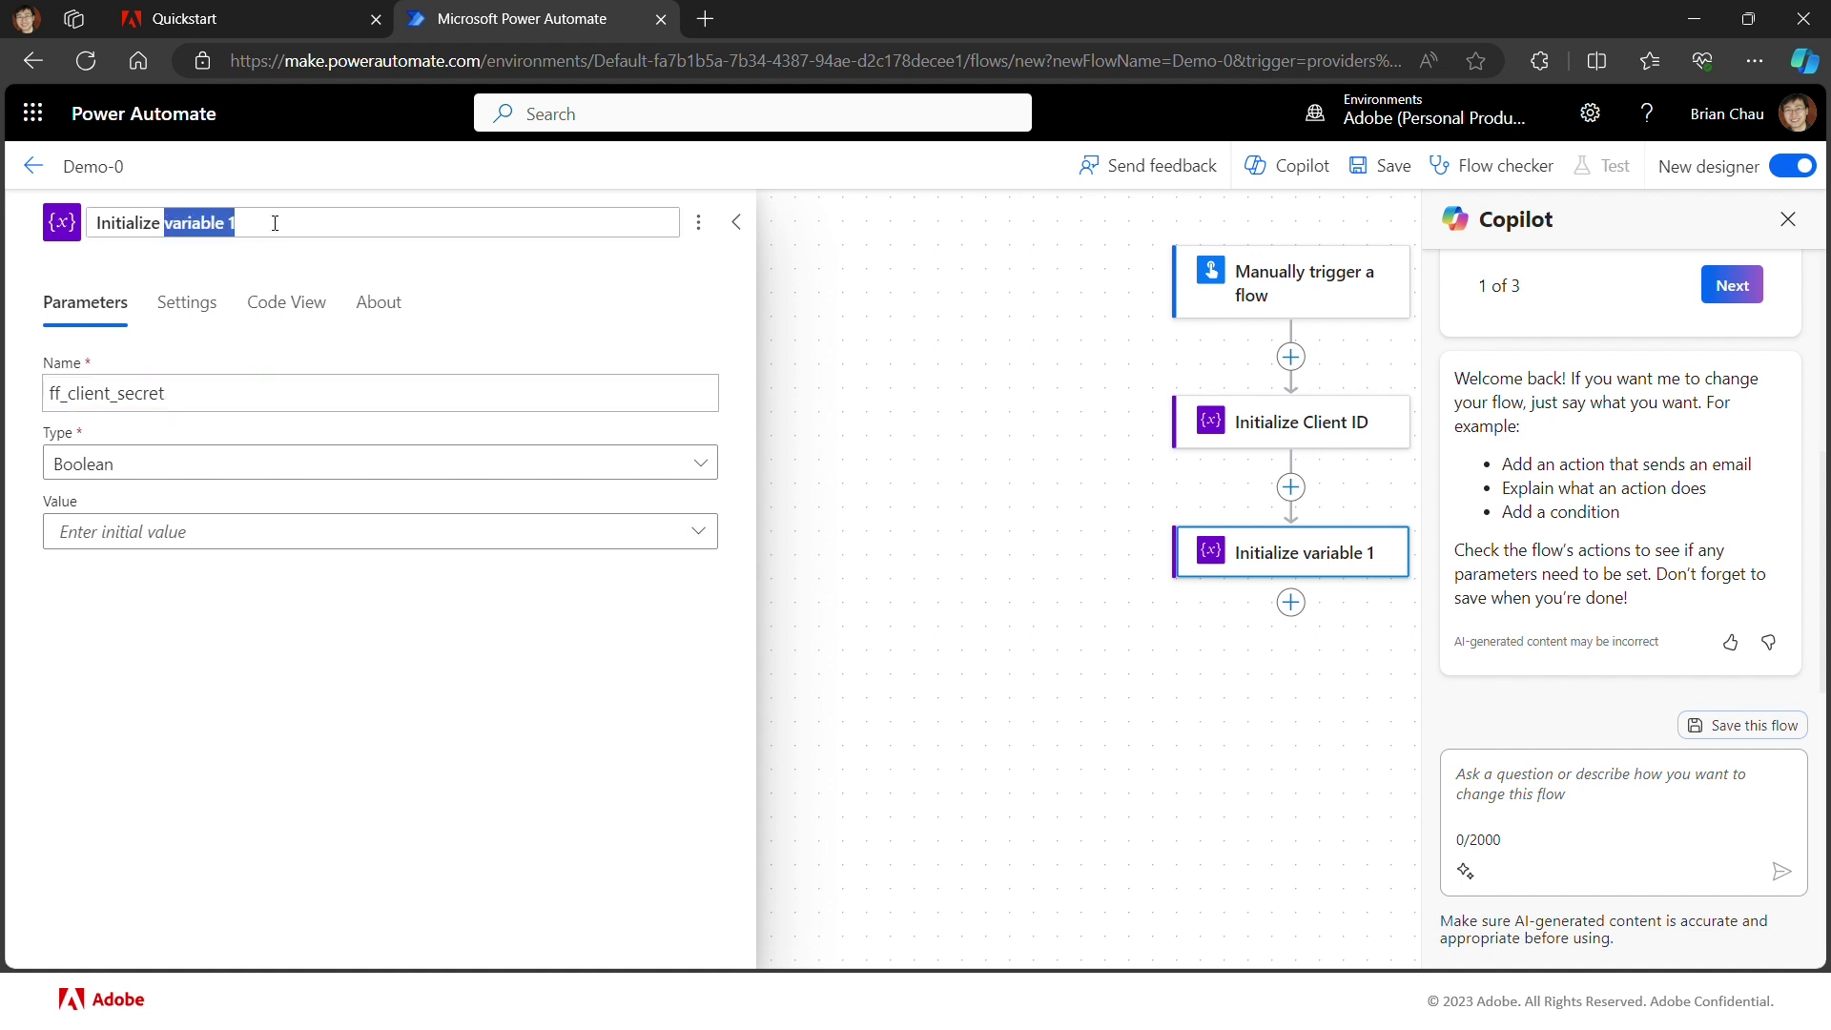
{"action": "type", "text": "Client"}
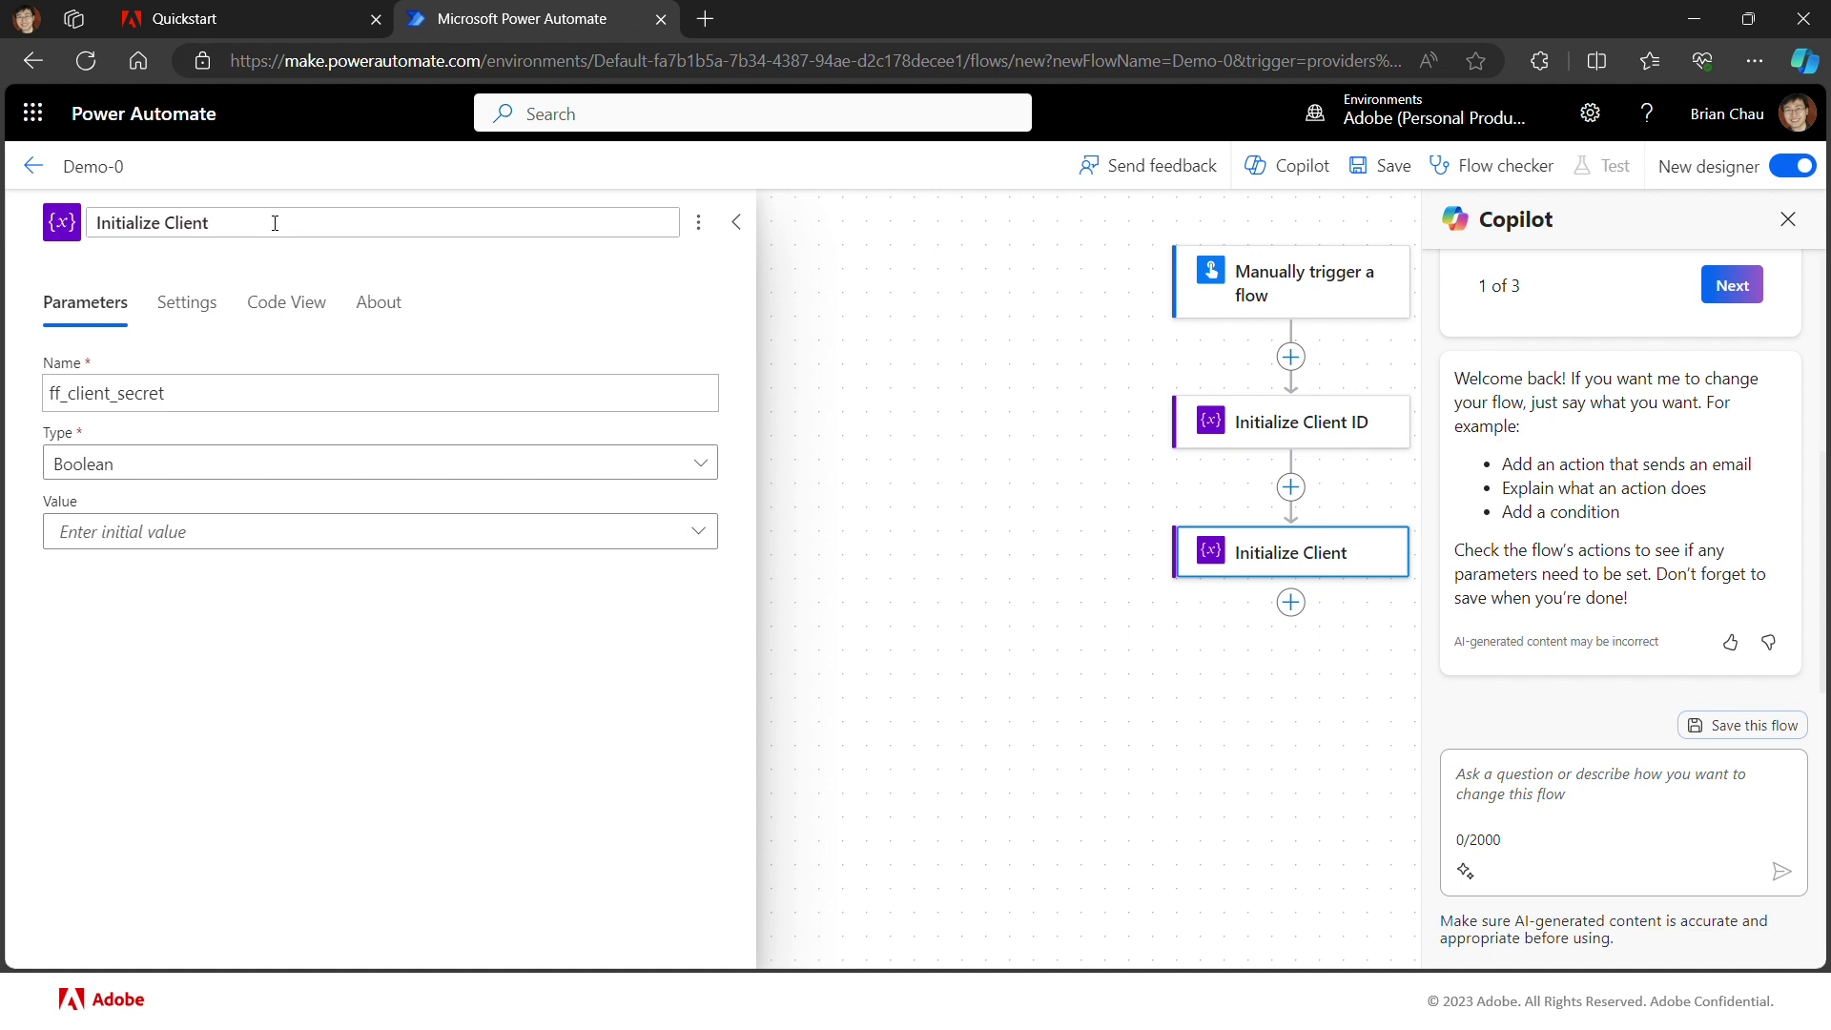
{"action": "type", "text": " Secret"}
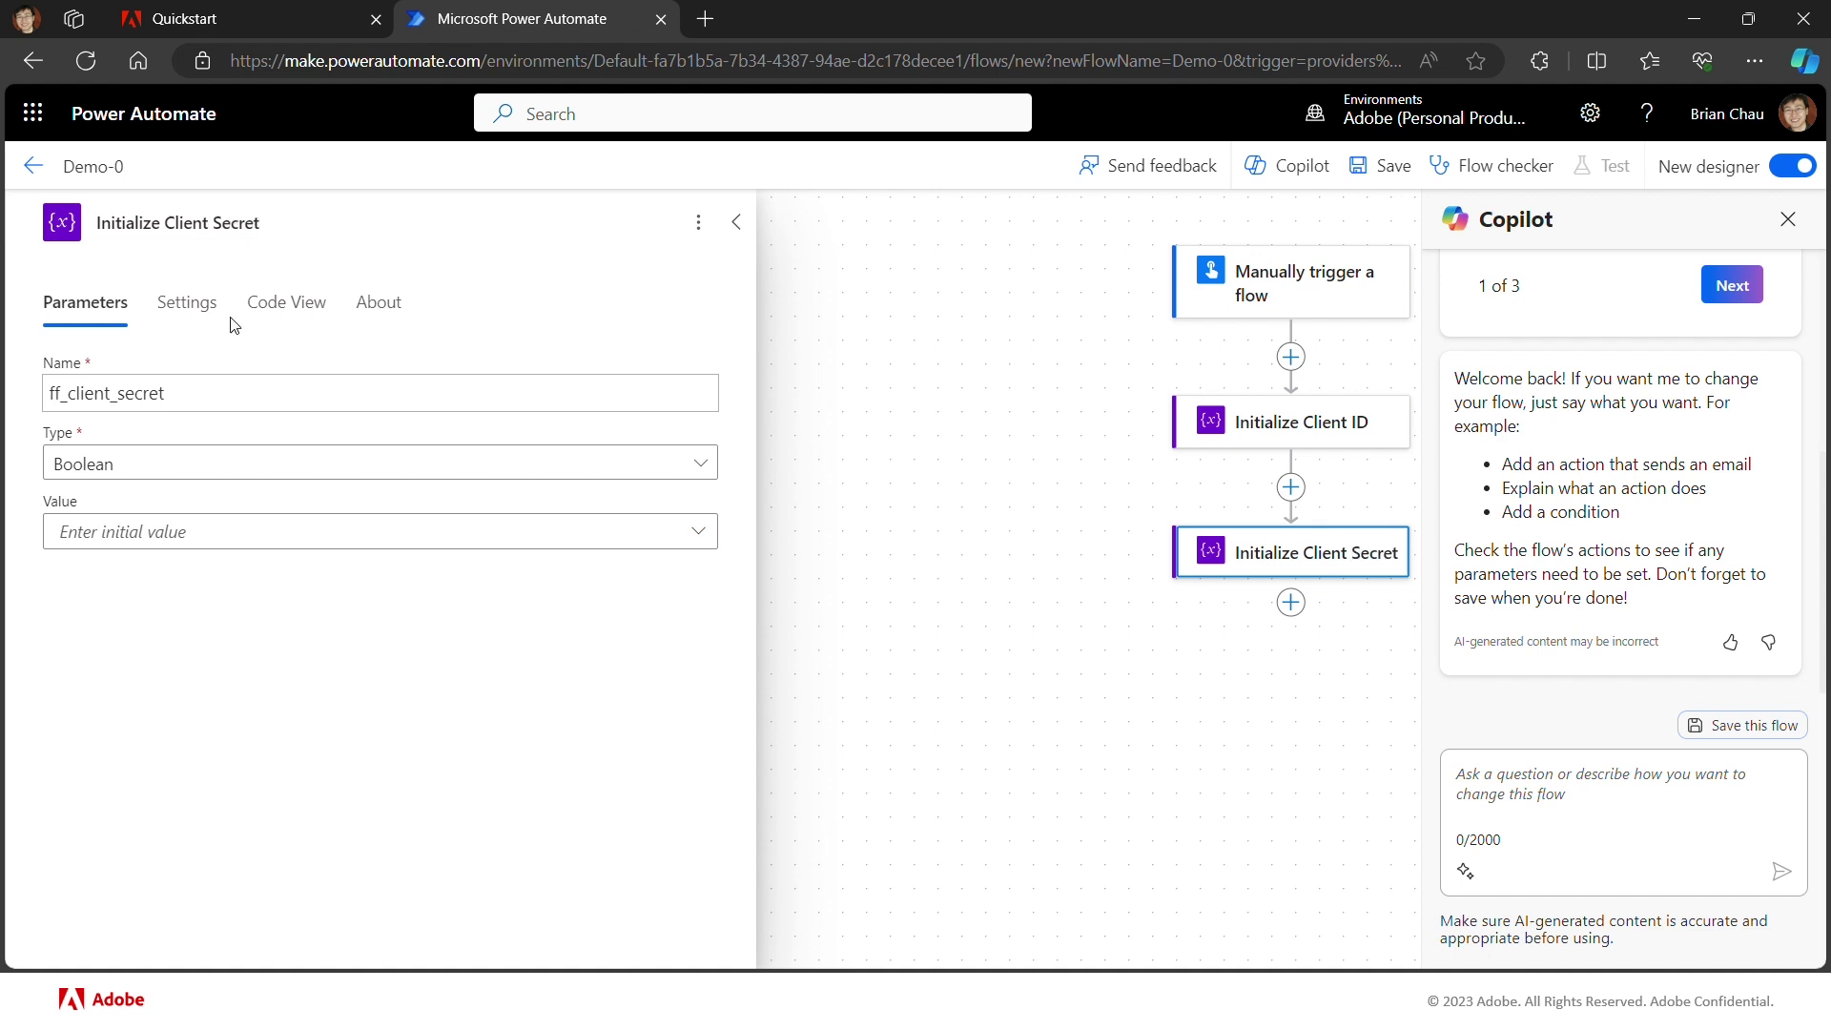
{"action": "left_click", "coordinate": [181, 474]}
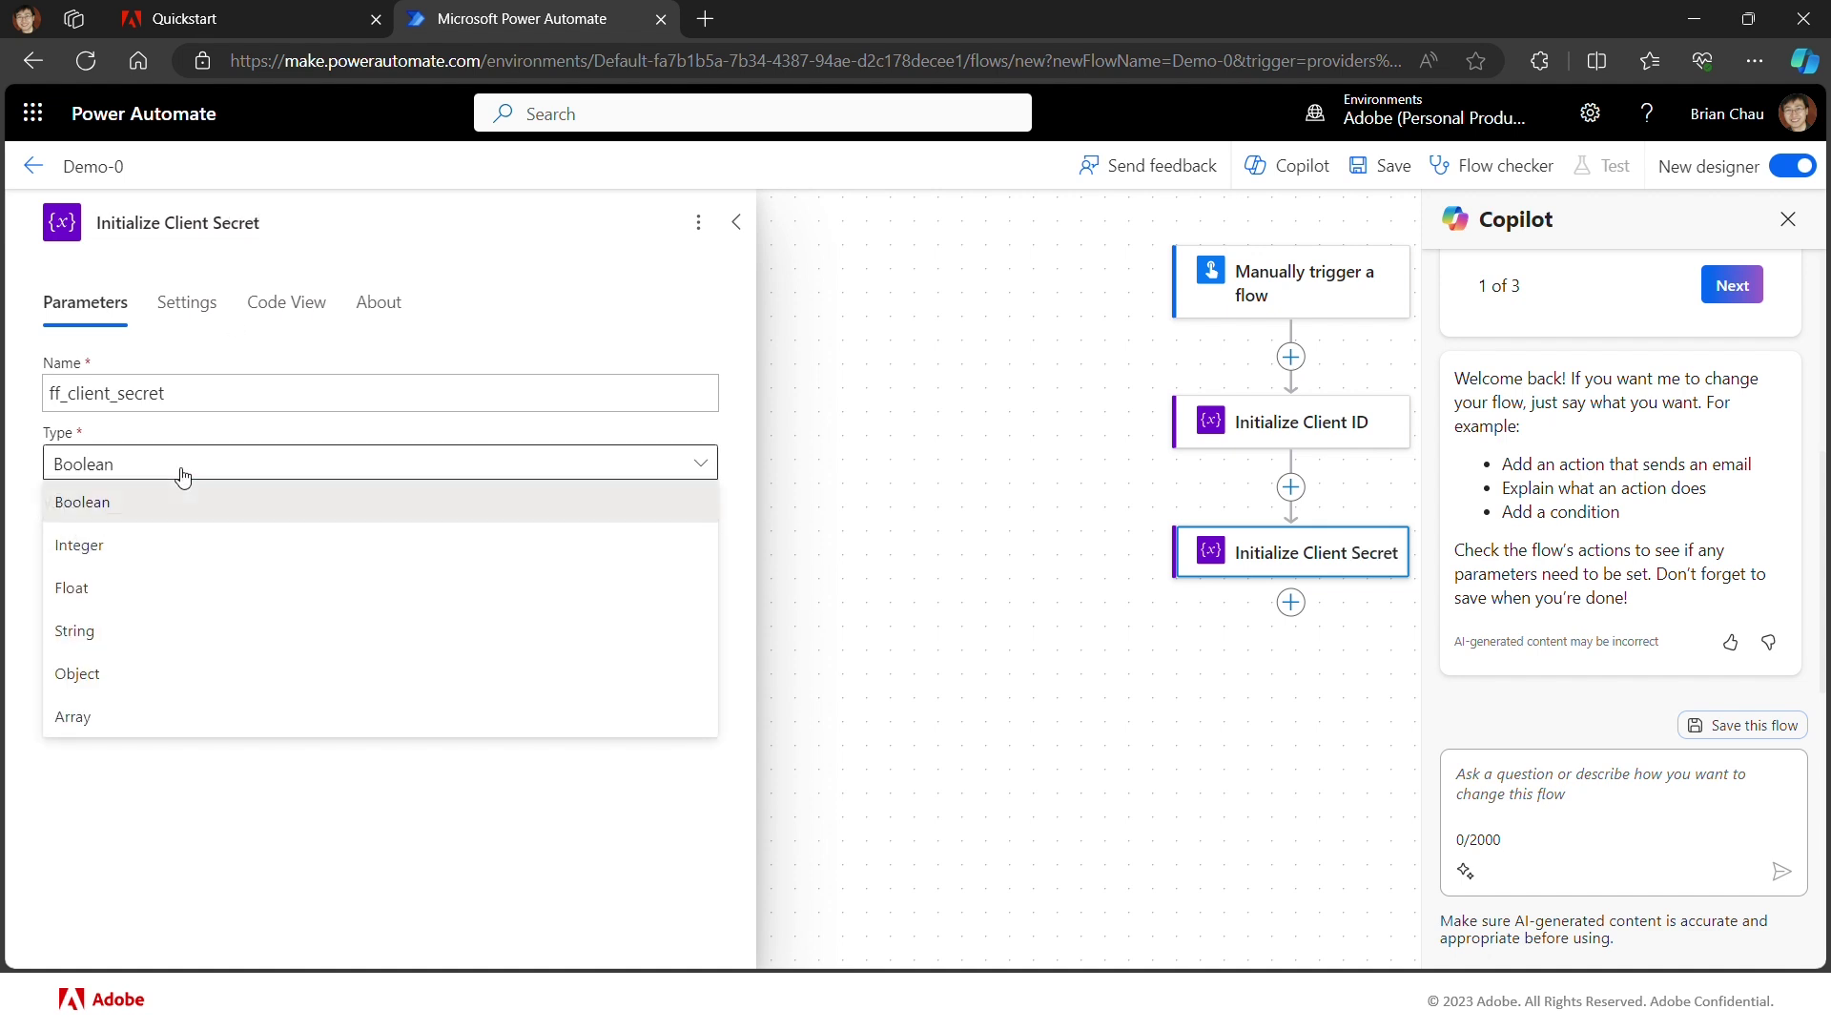
{"action": "left_click", "coordinate": [122, 631]}
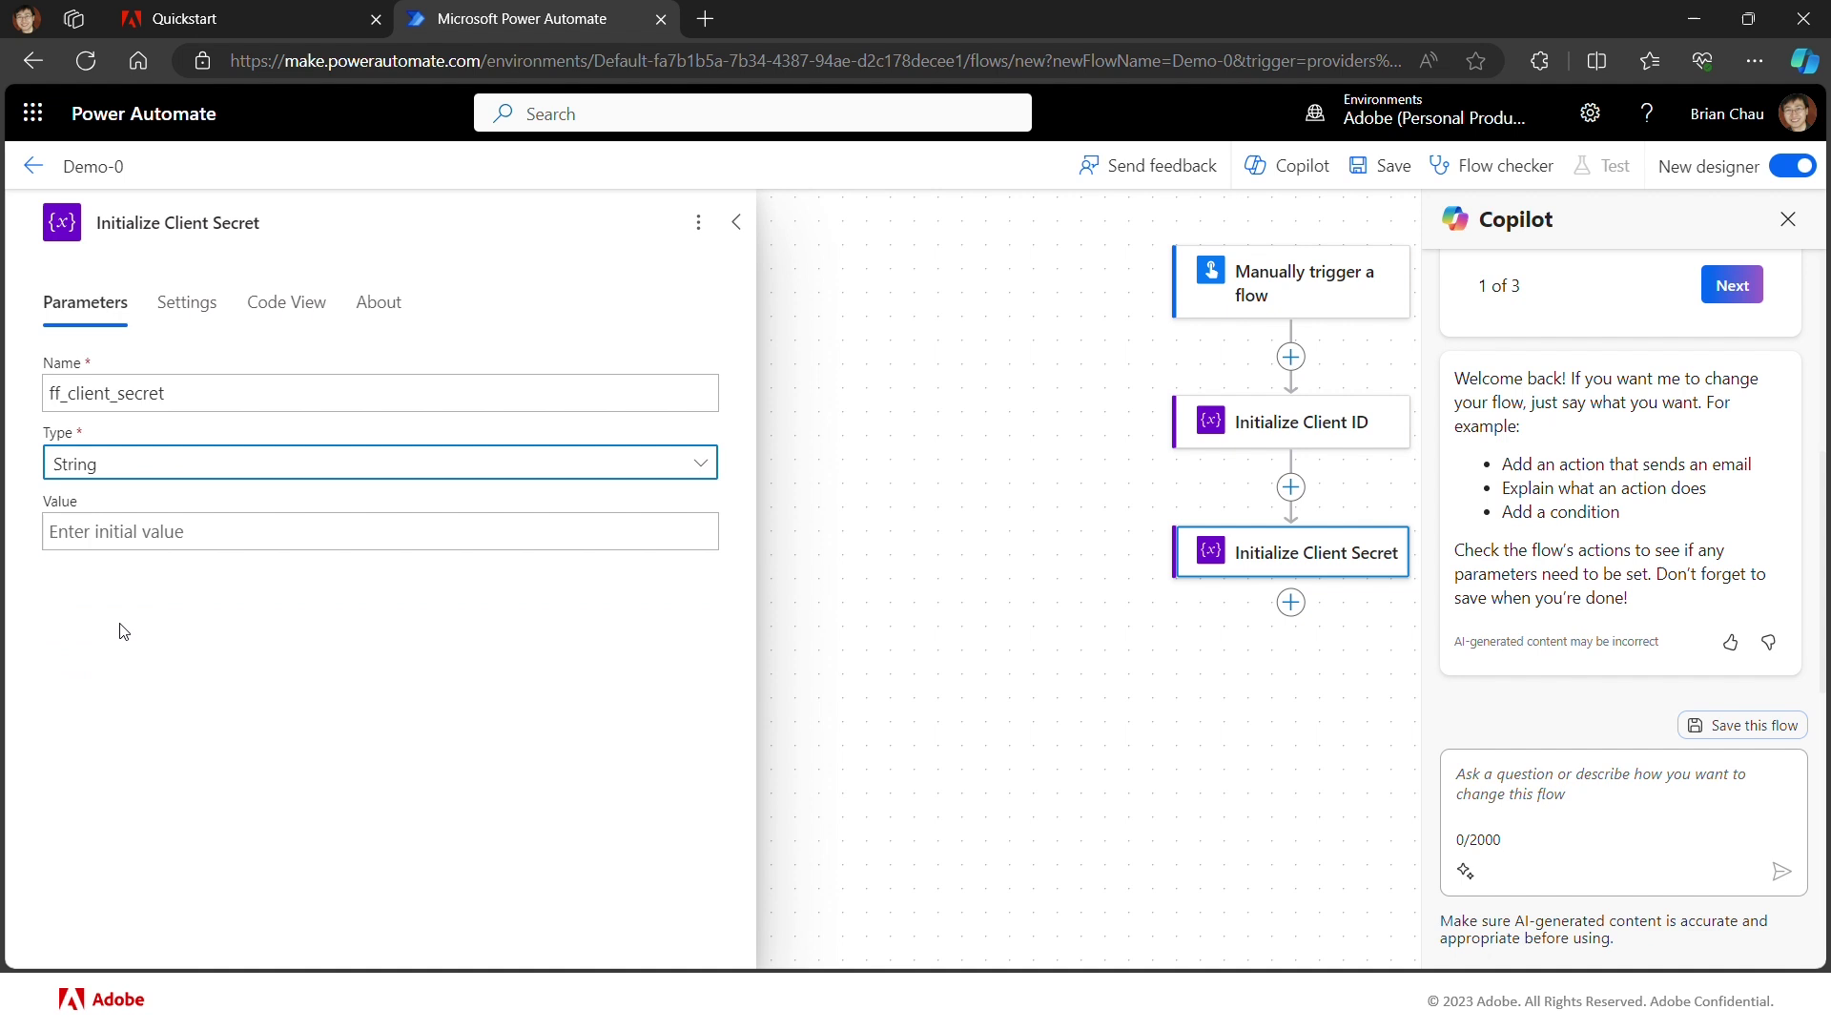
{"action": "left_click", "coordinate": [188, 546]}
{"action": "key", "text": "ctrl+v"}
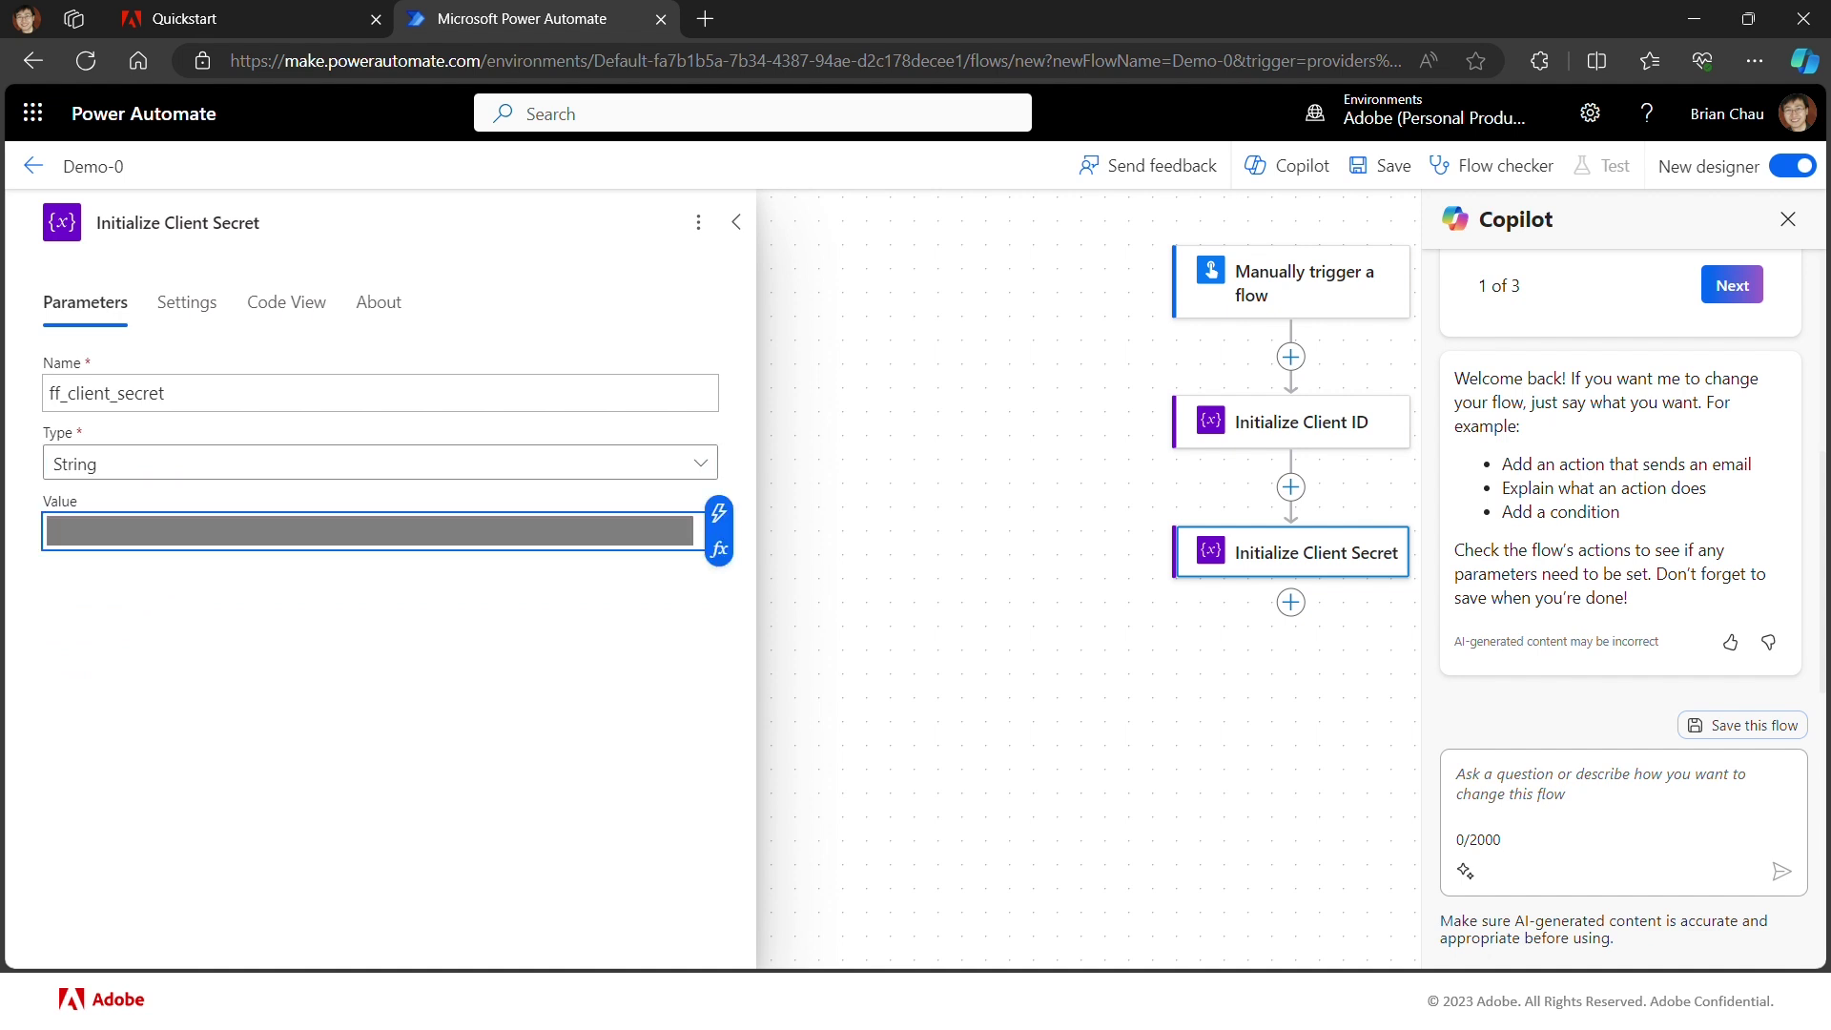
{"action": "left_click", "coordinate": [803, 653]}
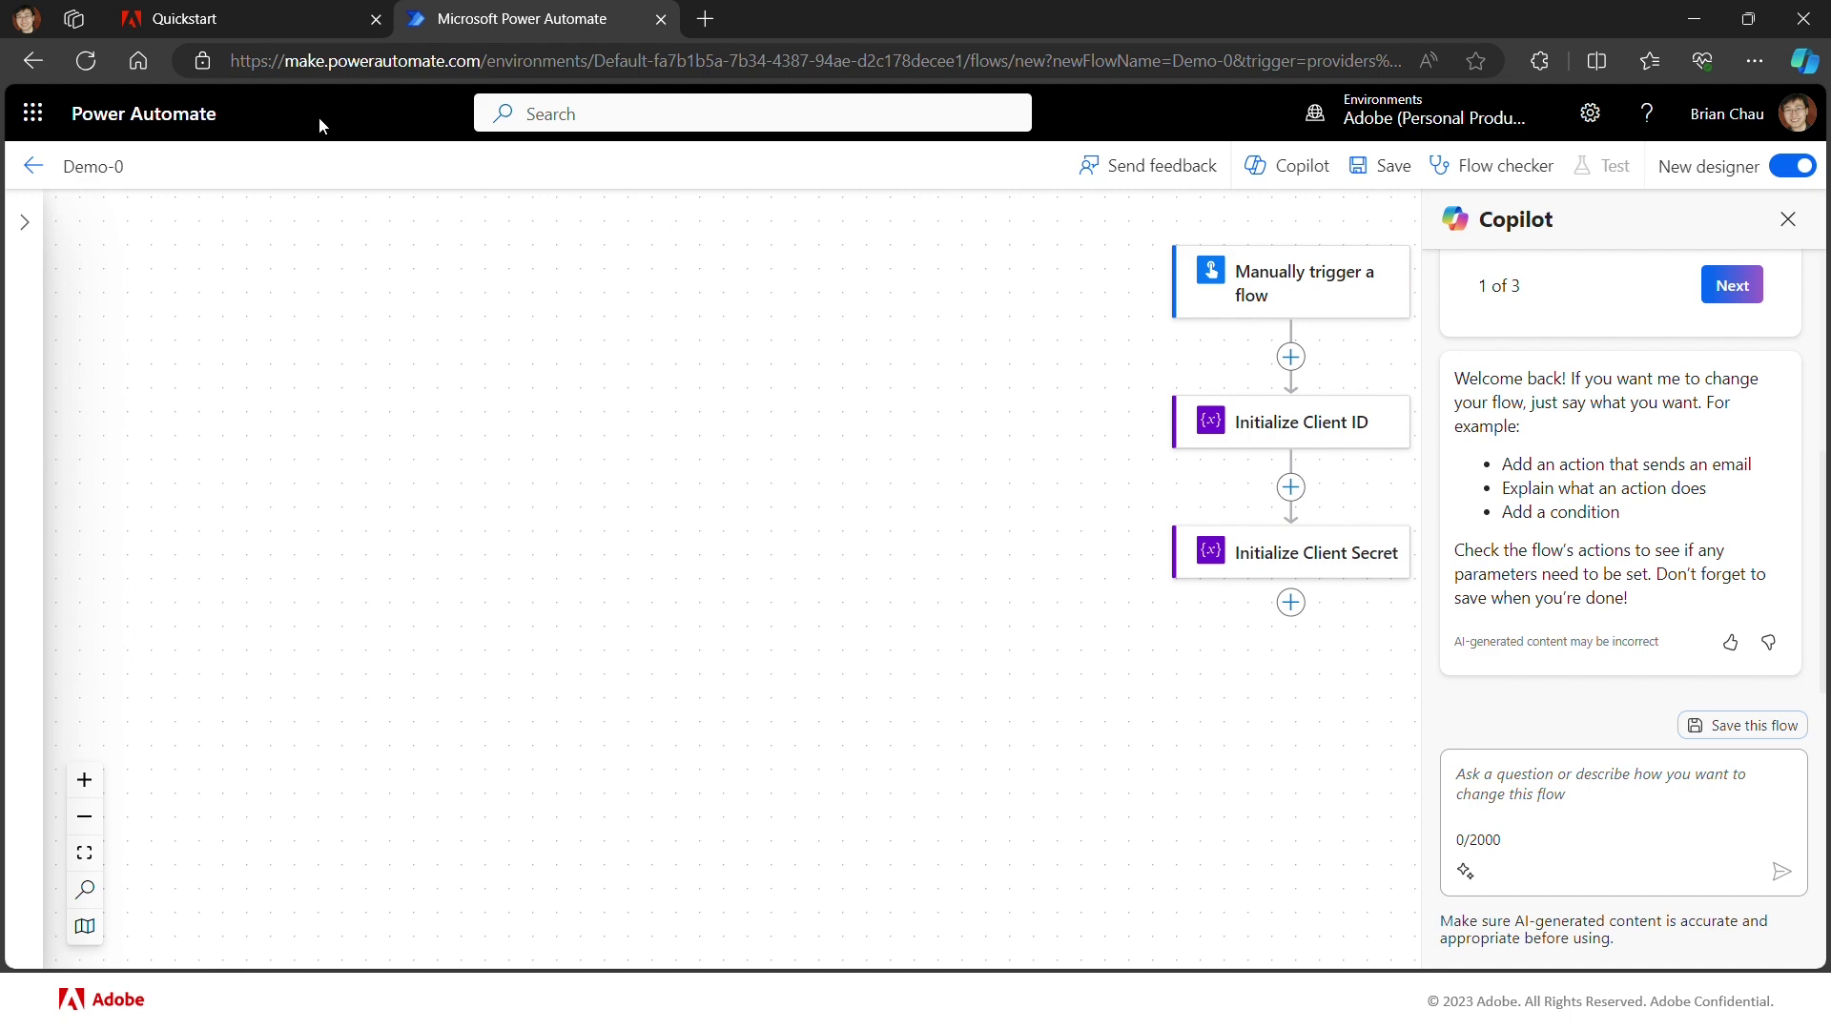
{"action": "left_click", "coordinate": [227, 24]}
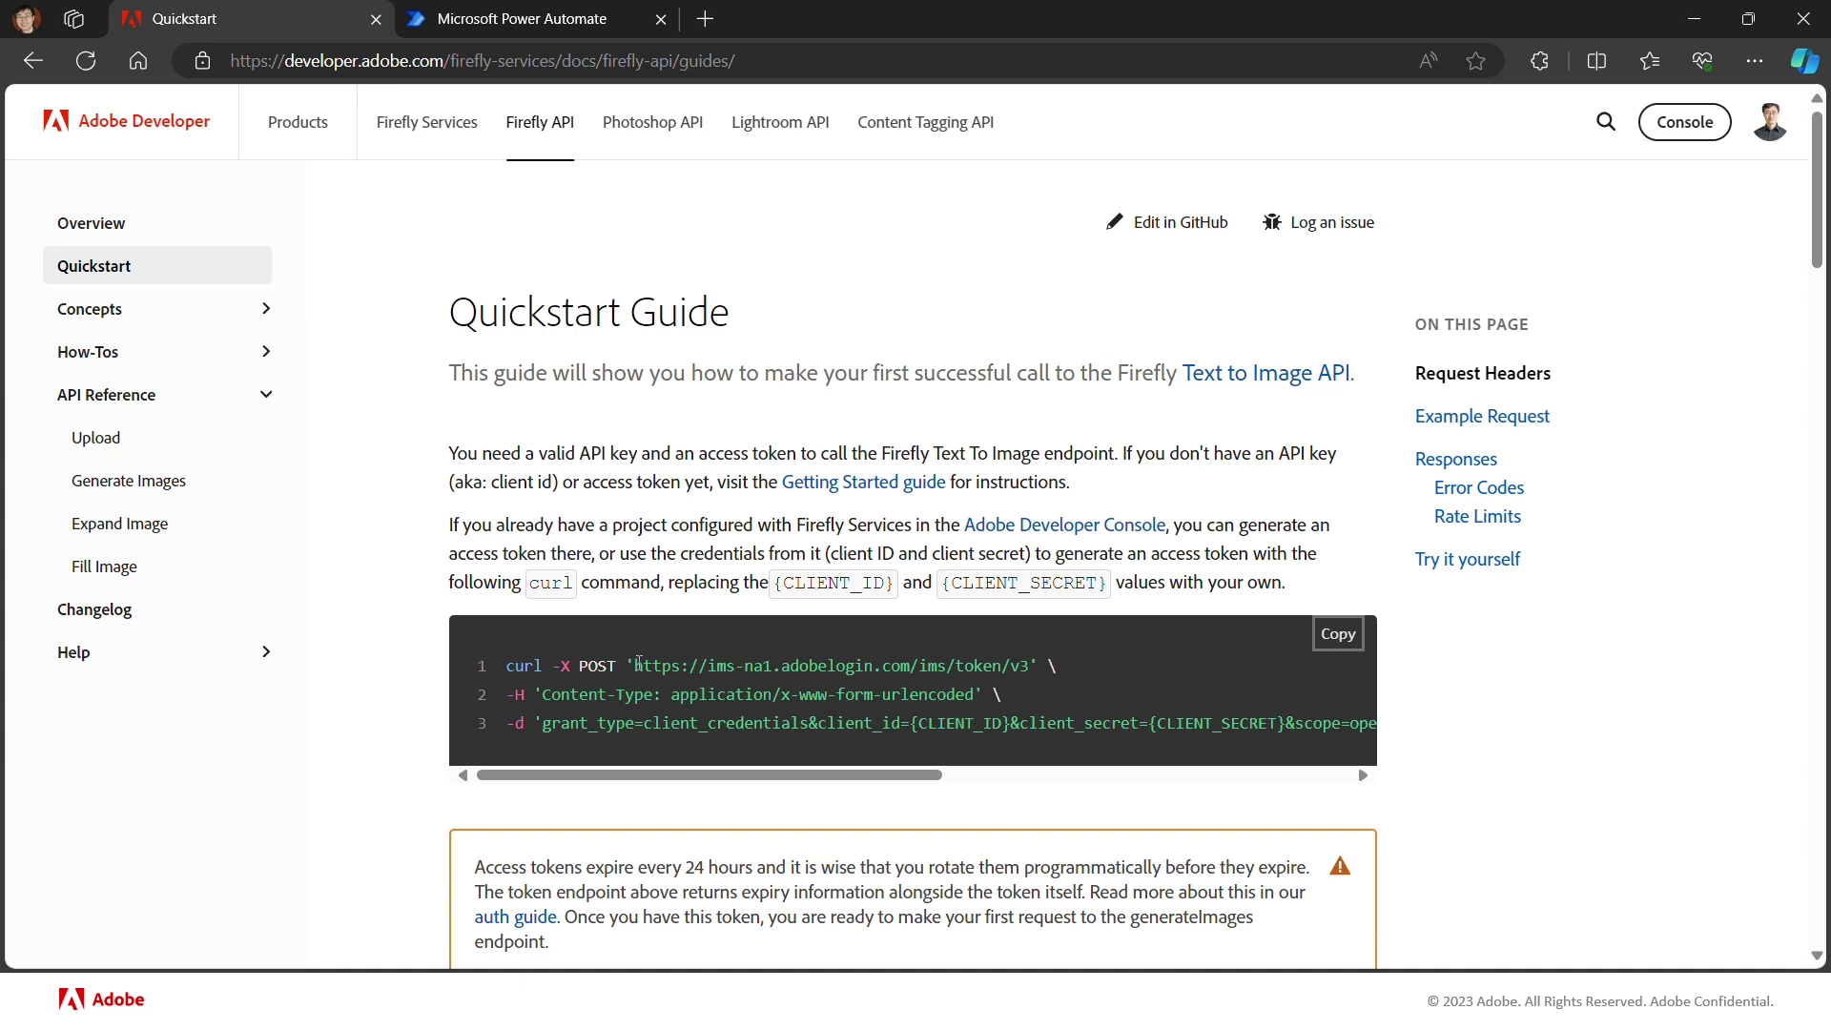
{"action": "left_click_drag", "start_coordinate": [637, 668], "coordinate": [1032, 673]}
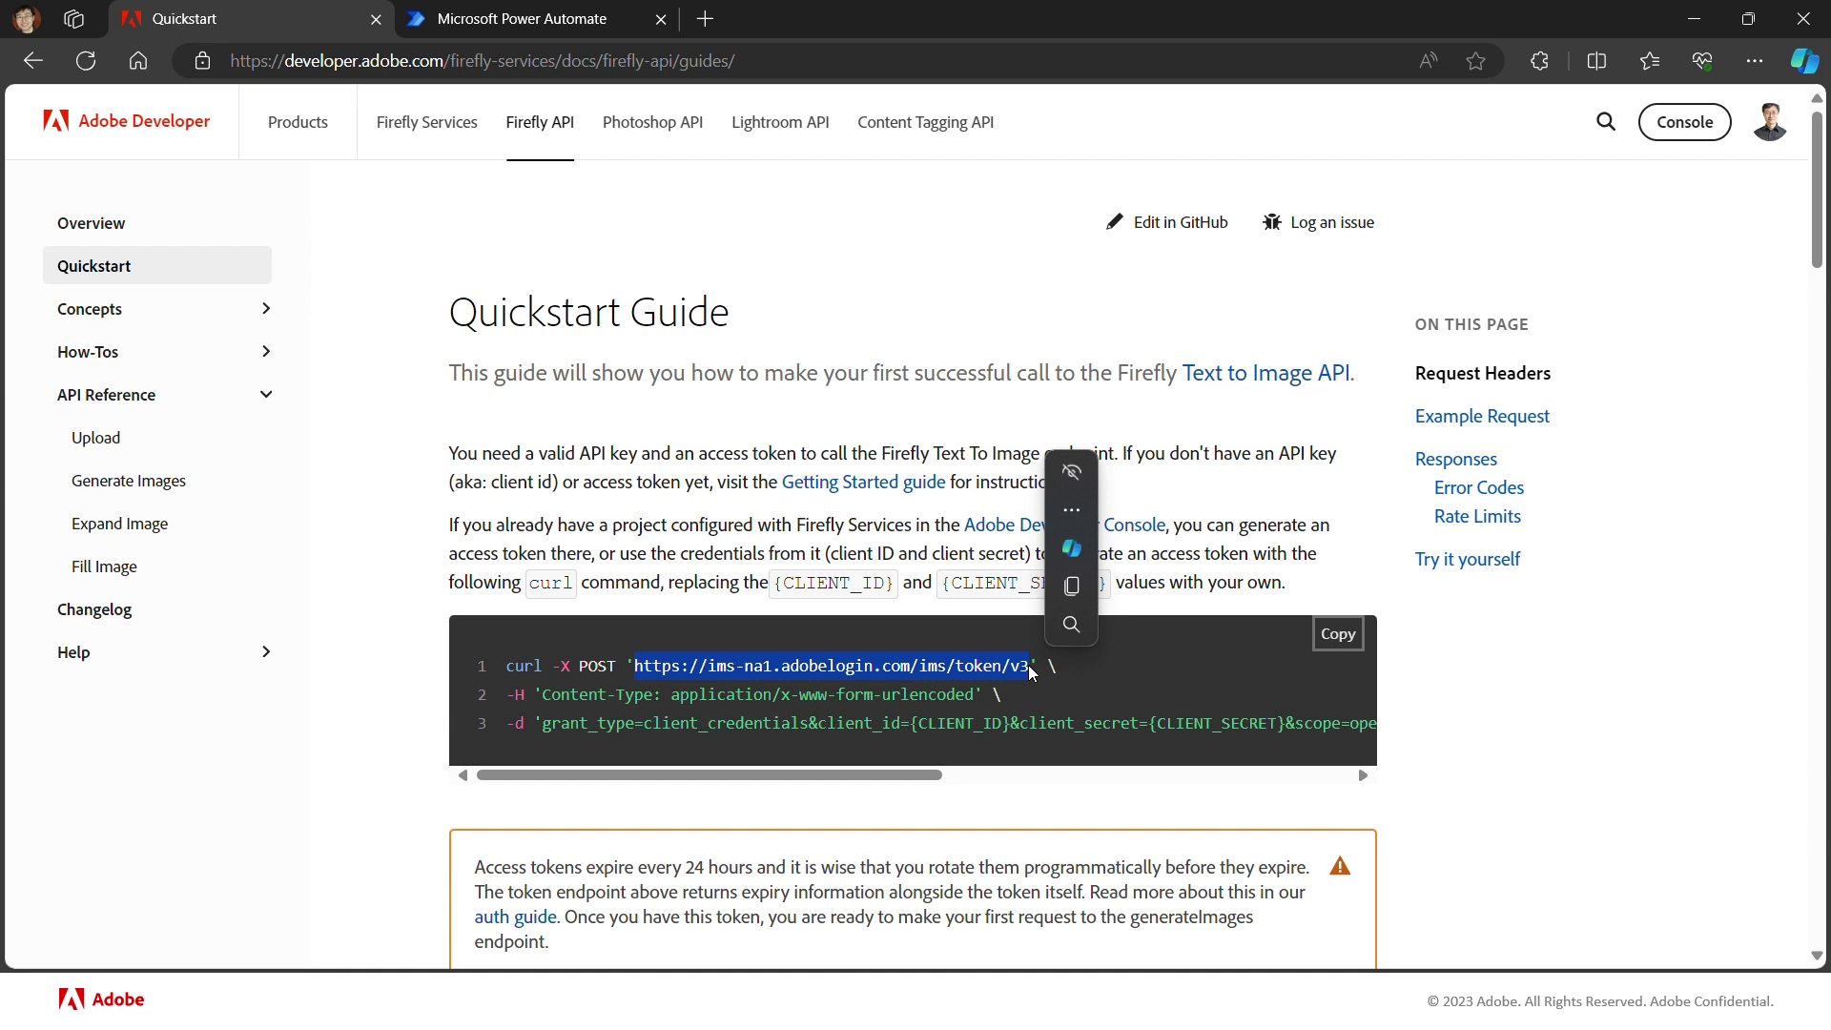
{"action": "key", "text": "ctrl+c"}
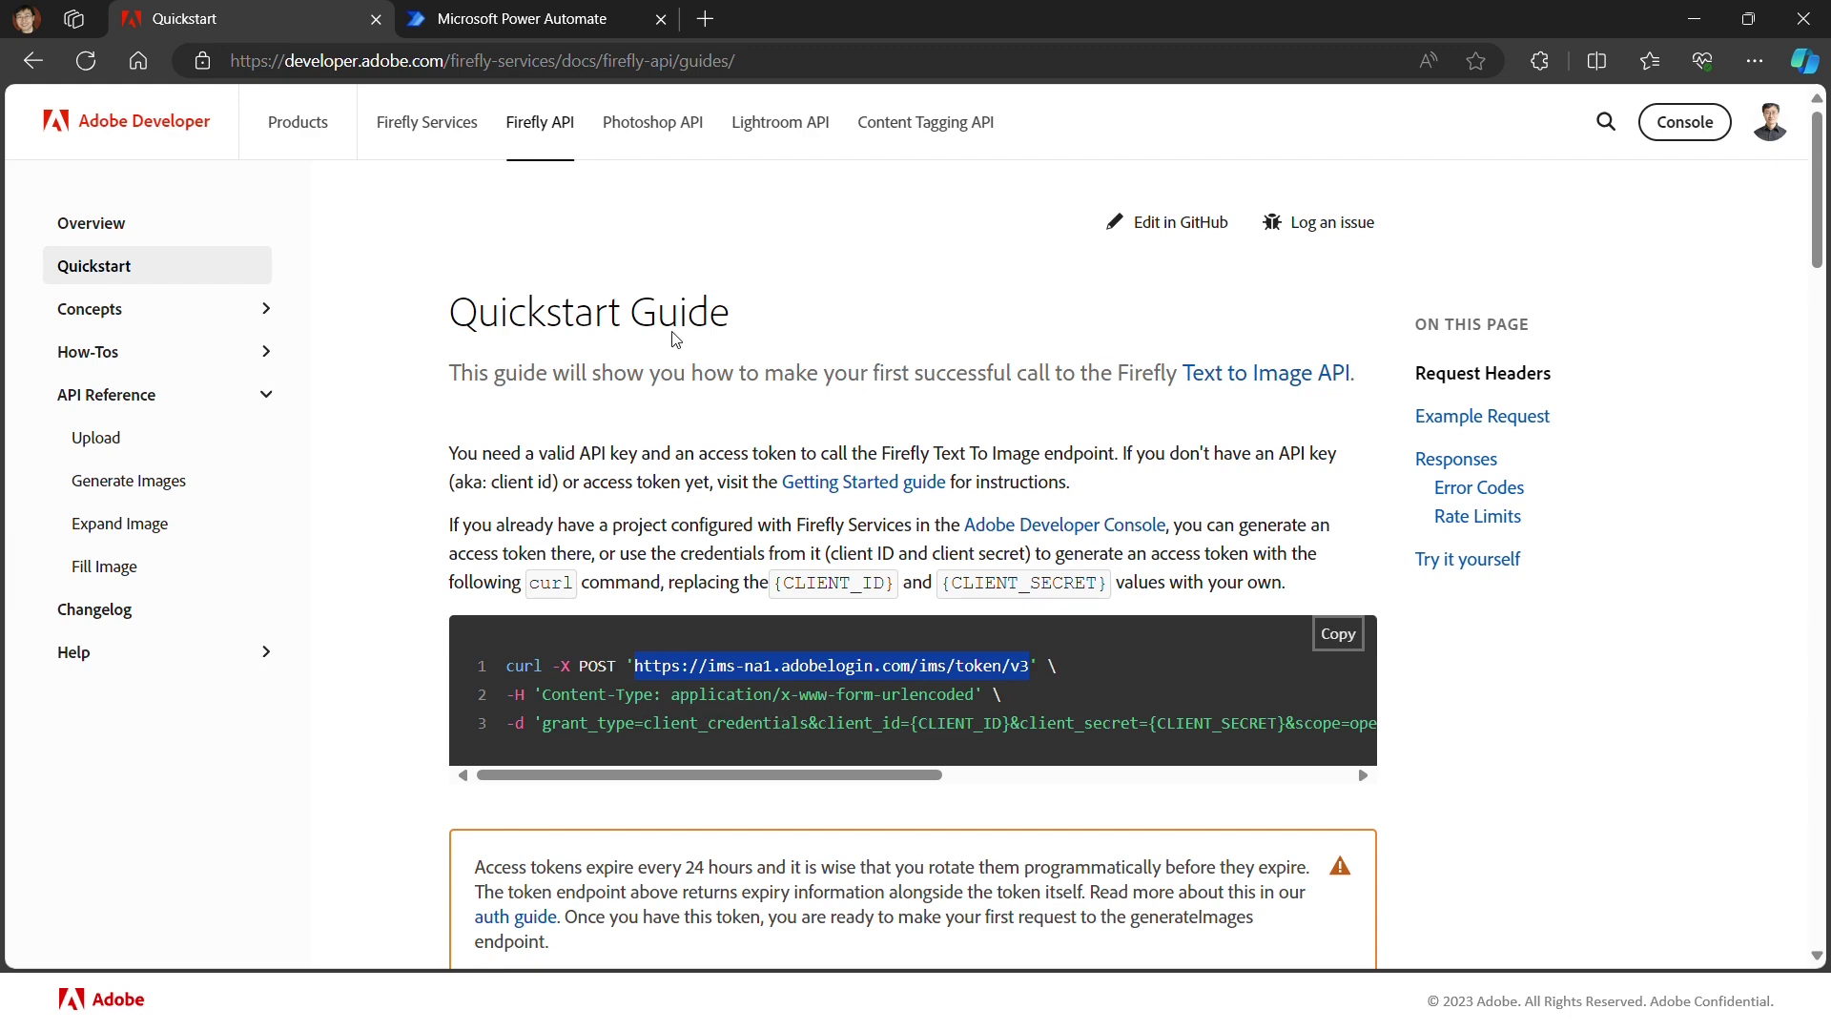
{"action": "left_click", "coordinate": [529, 25]}
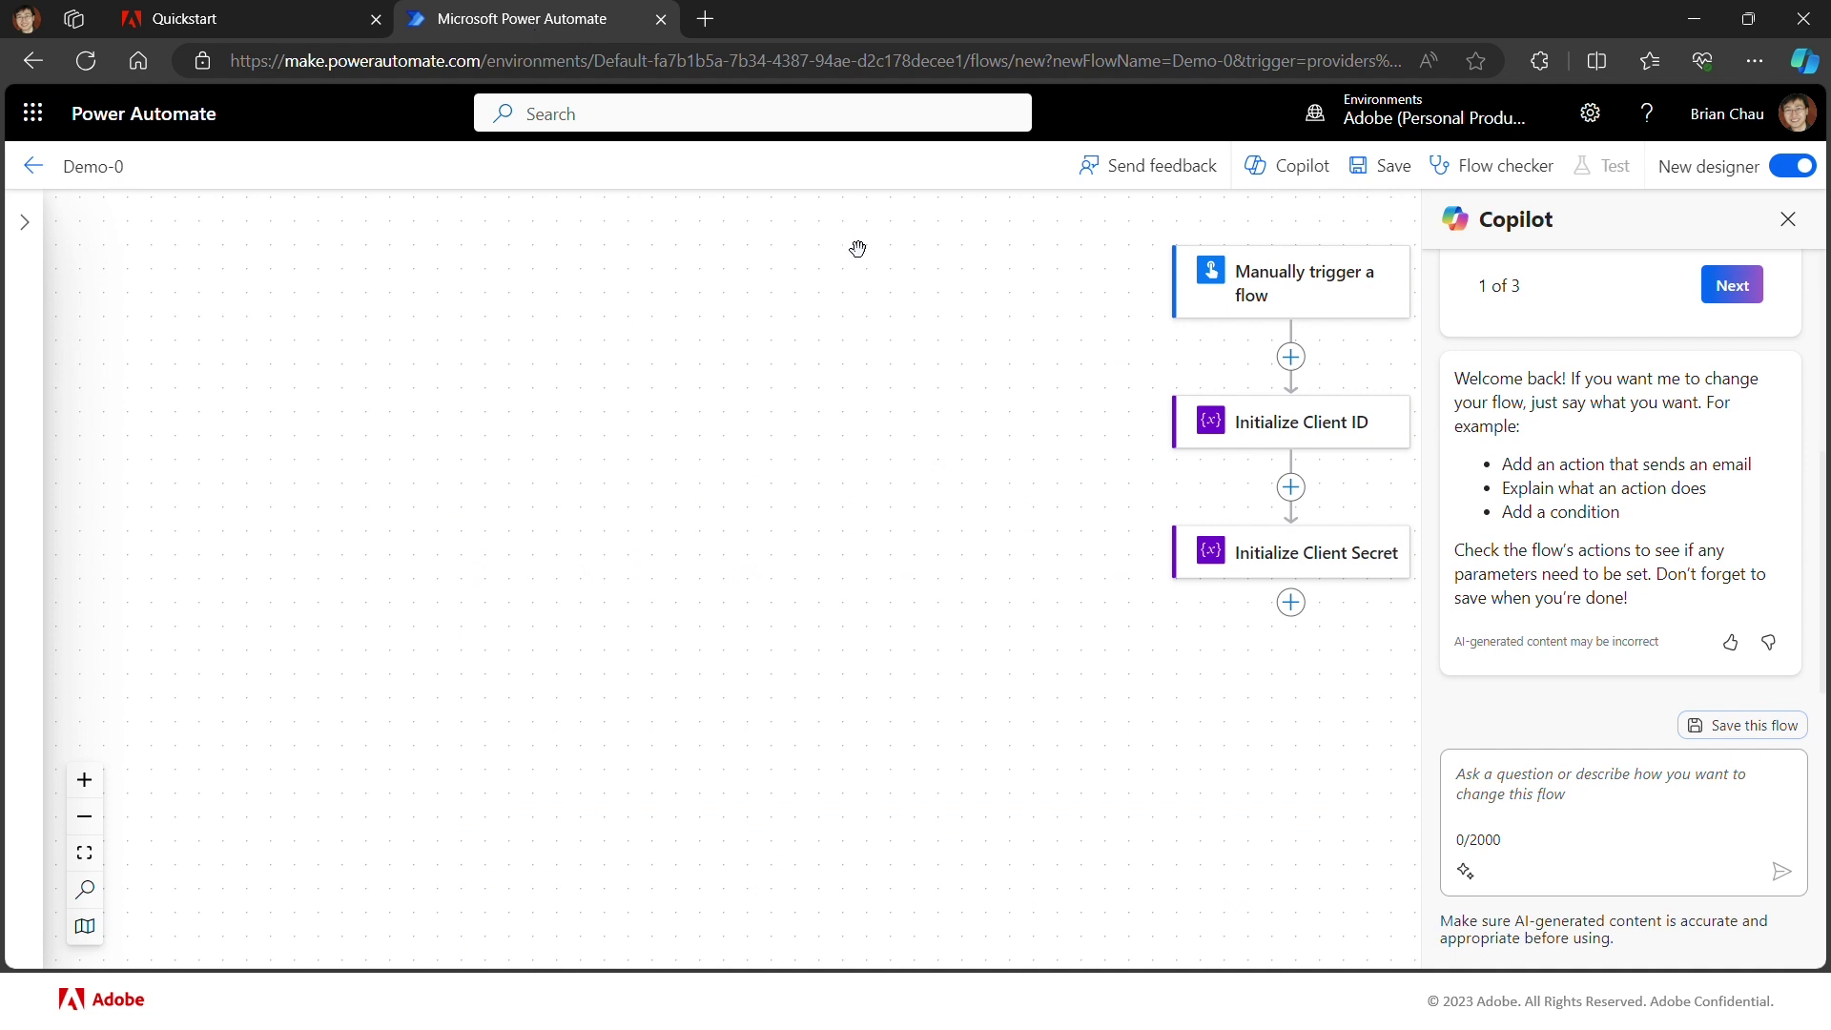
Step: Add an HTTP action after Initialize Client Secret
{"action": "left_click", "coordinate": [1292, 602]}
{"action": "left_click", "coordinate": [1353, 580]}
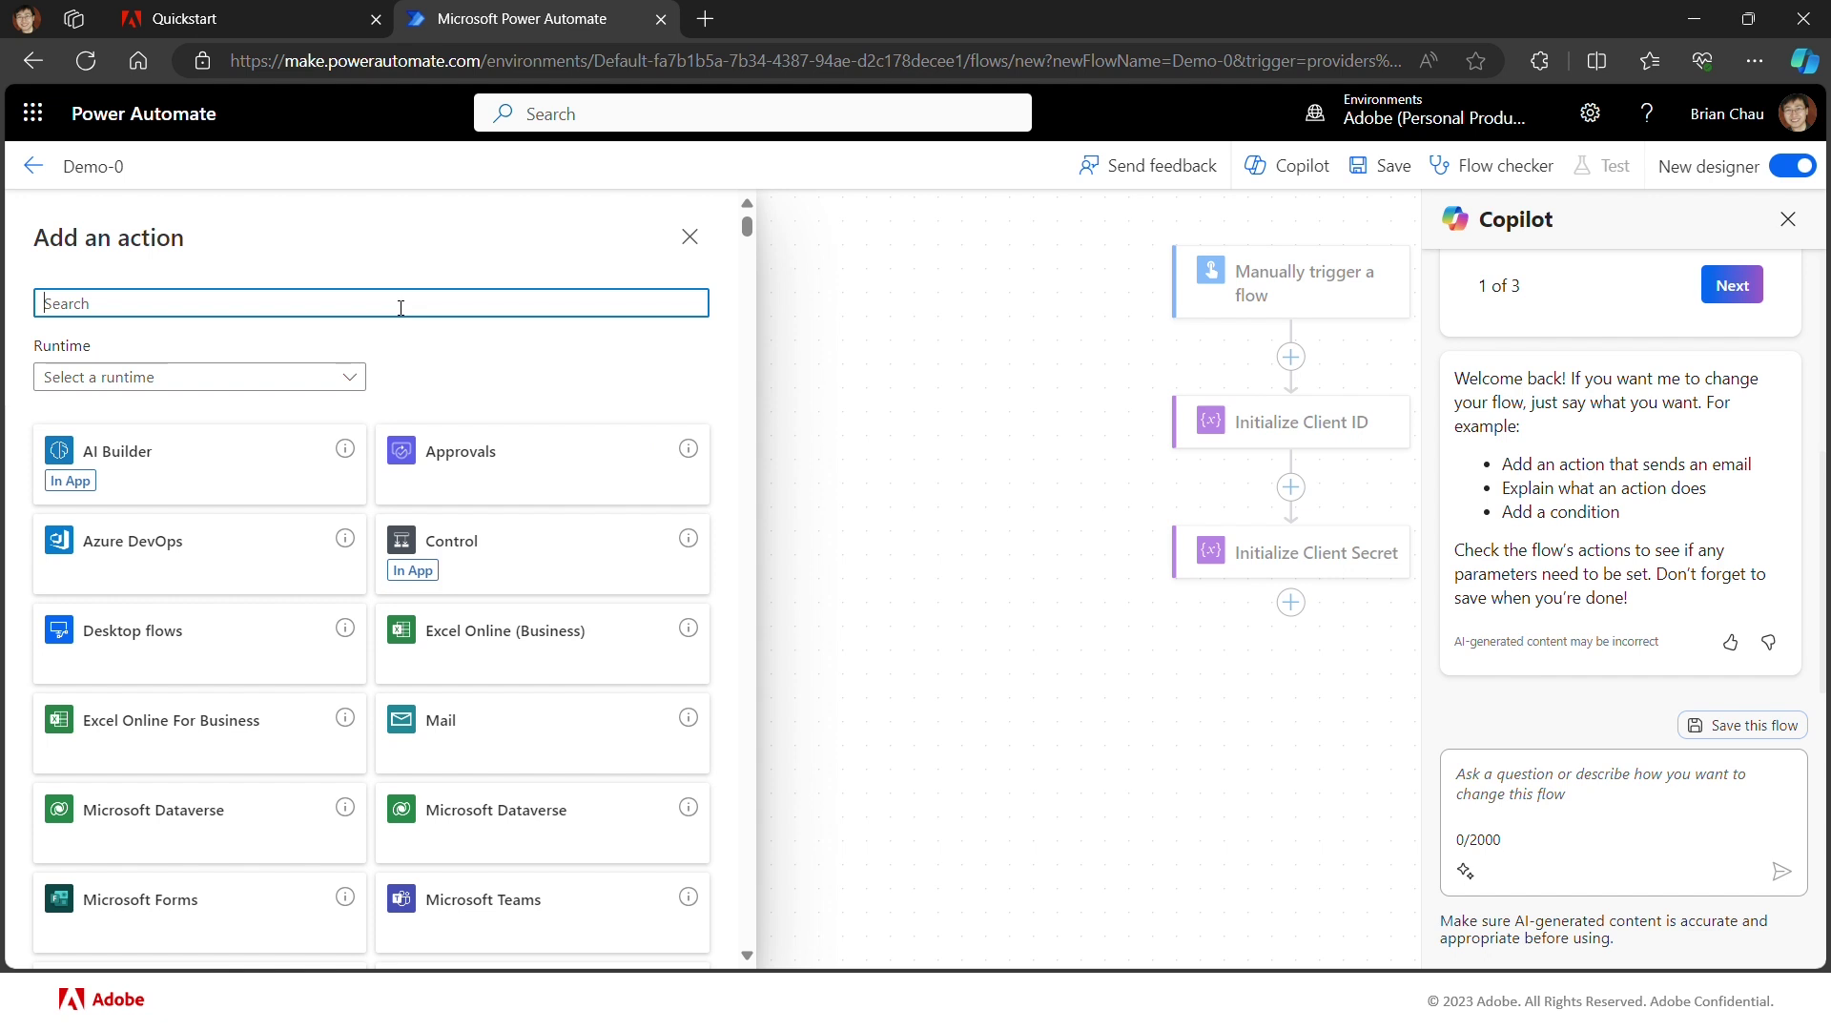
{"action": "type", "text": "http"}
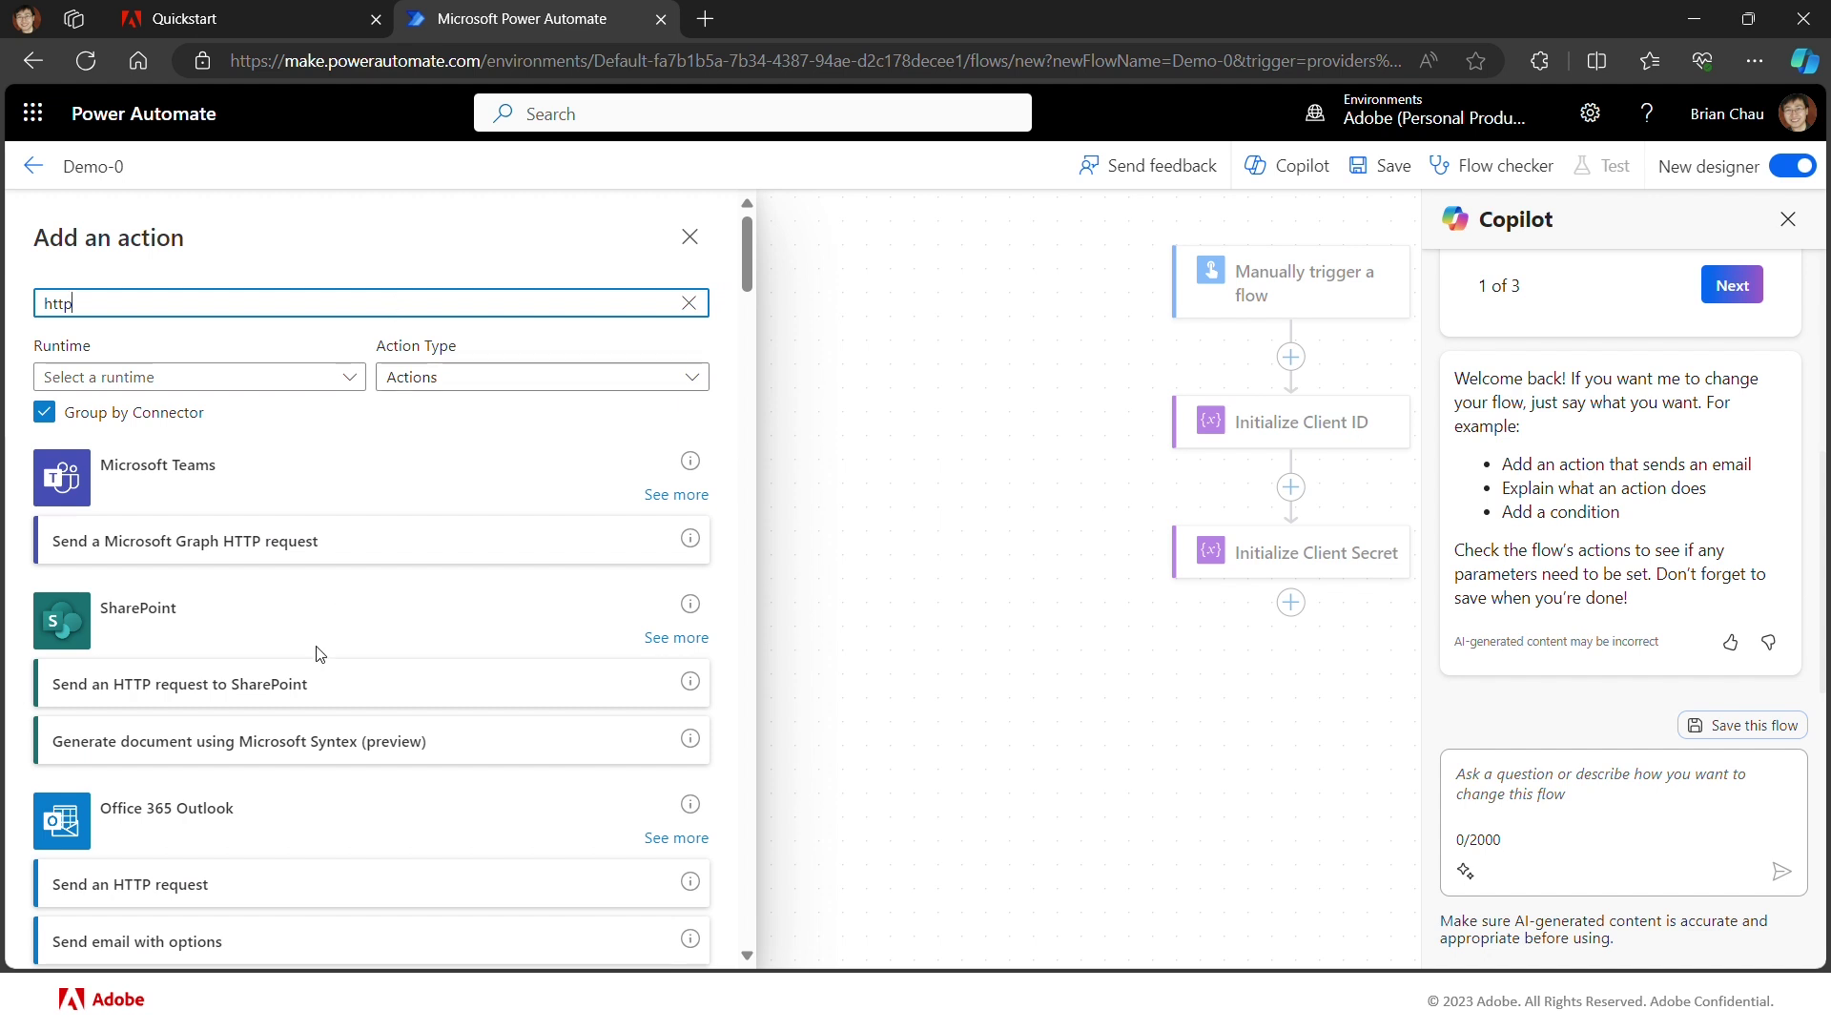
{"action": "scroll", "coordinate": [320, 648], "scroll_direction": "down", "scroll_amount": 3}
{"action": "scroll", "coordinate": [320, 655], "scroll_direction": "down", "scroll_amount": 5}
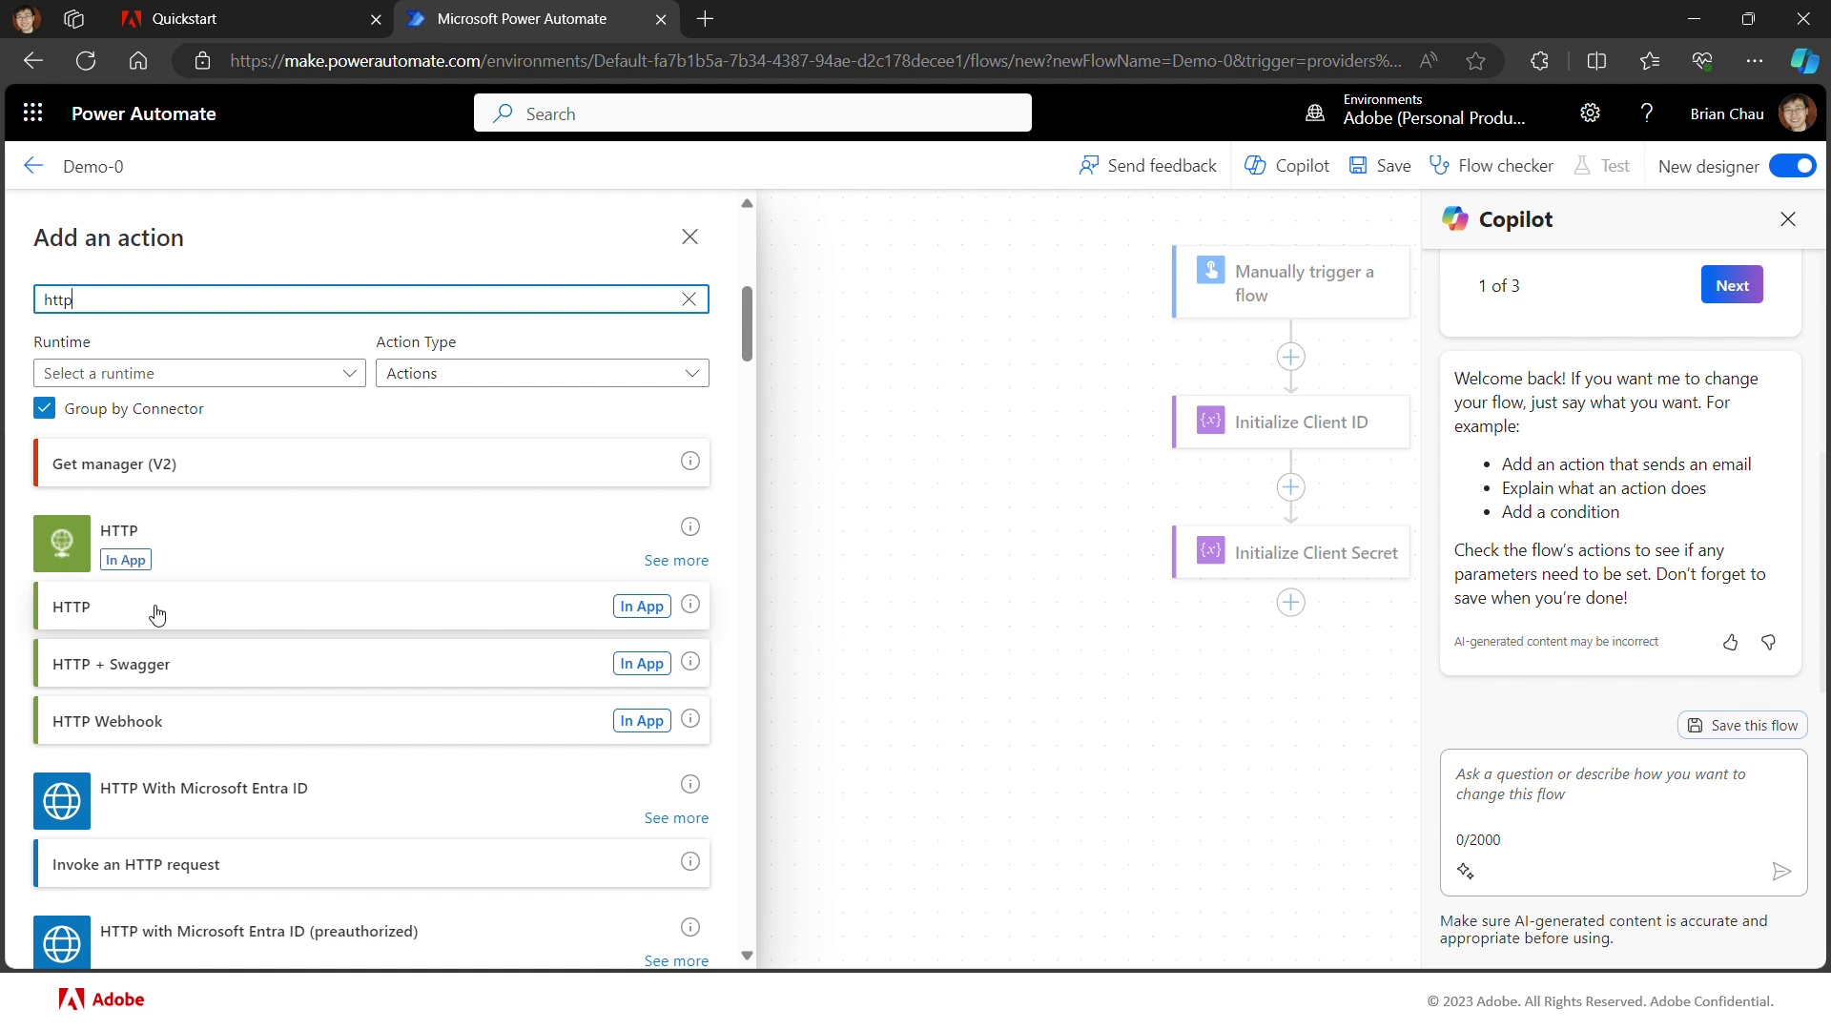
{"action": "left_click", "coordinate": [346, 609]}
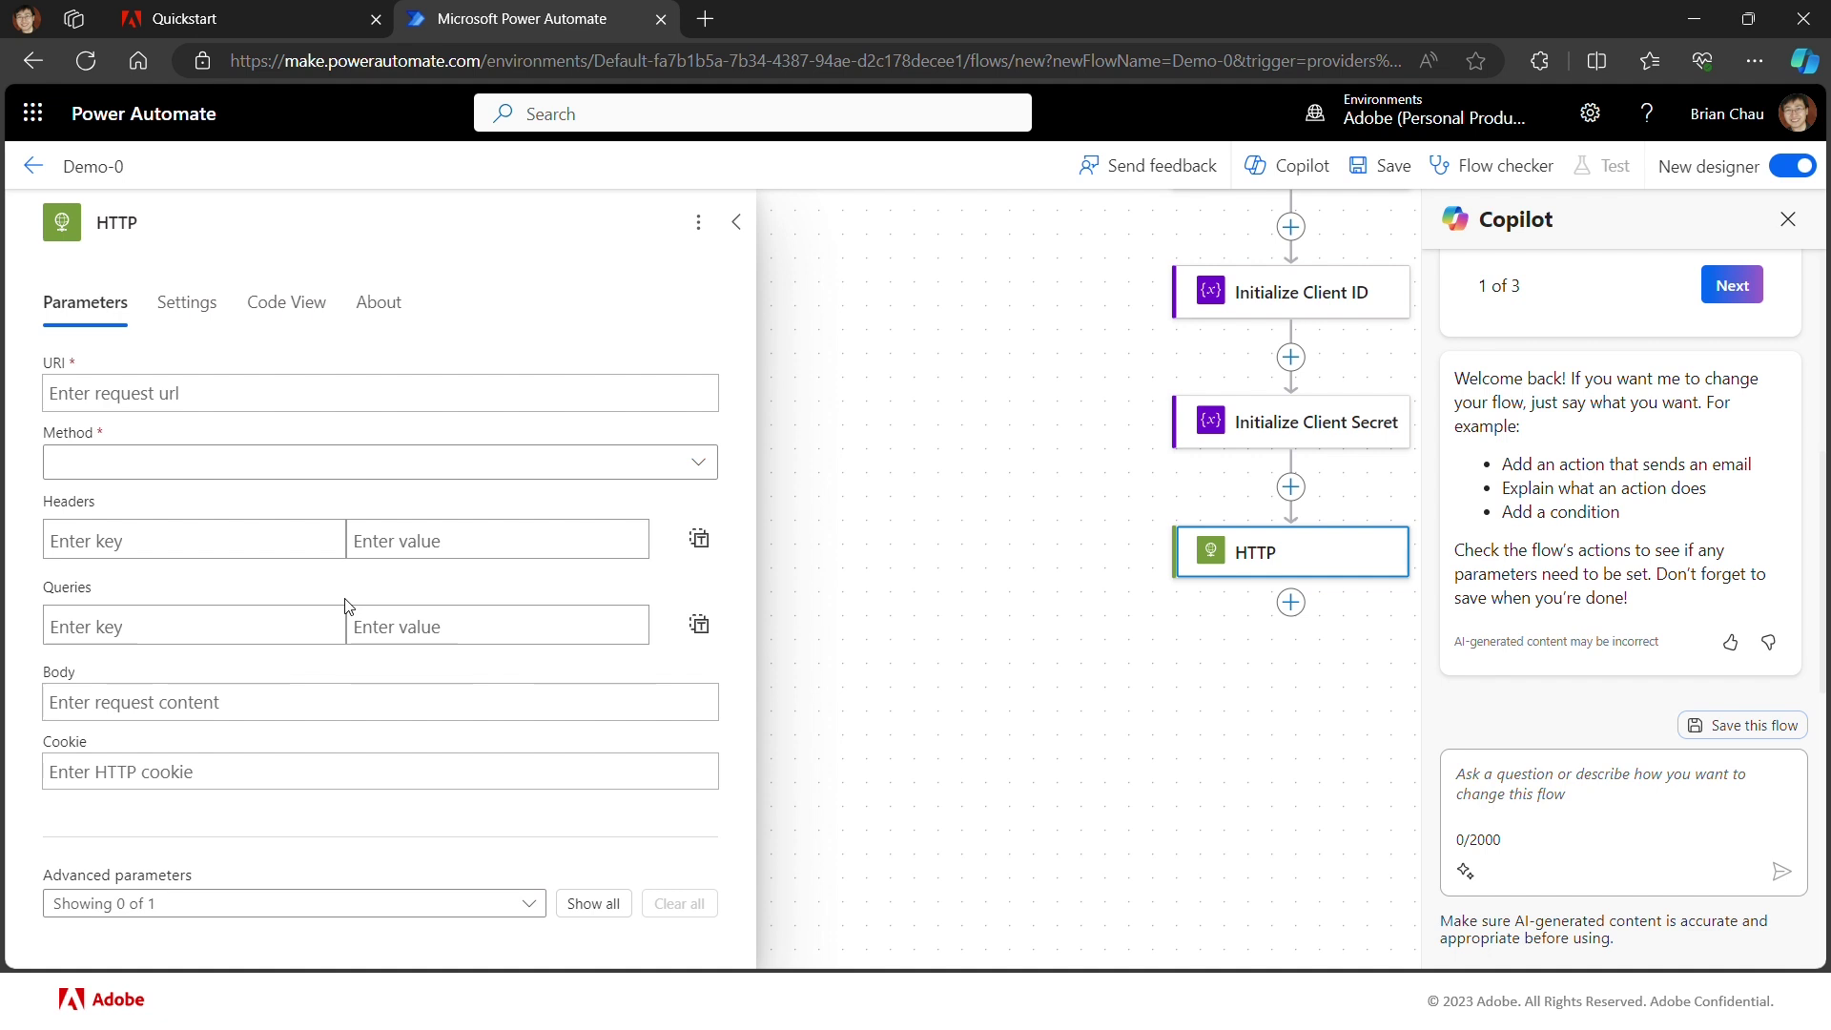
{"action": "left_click", "coordinate": [243, 403]}
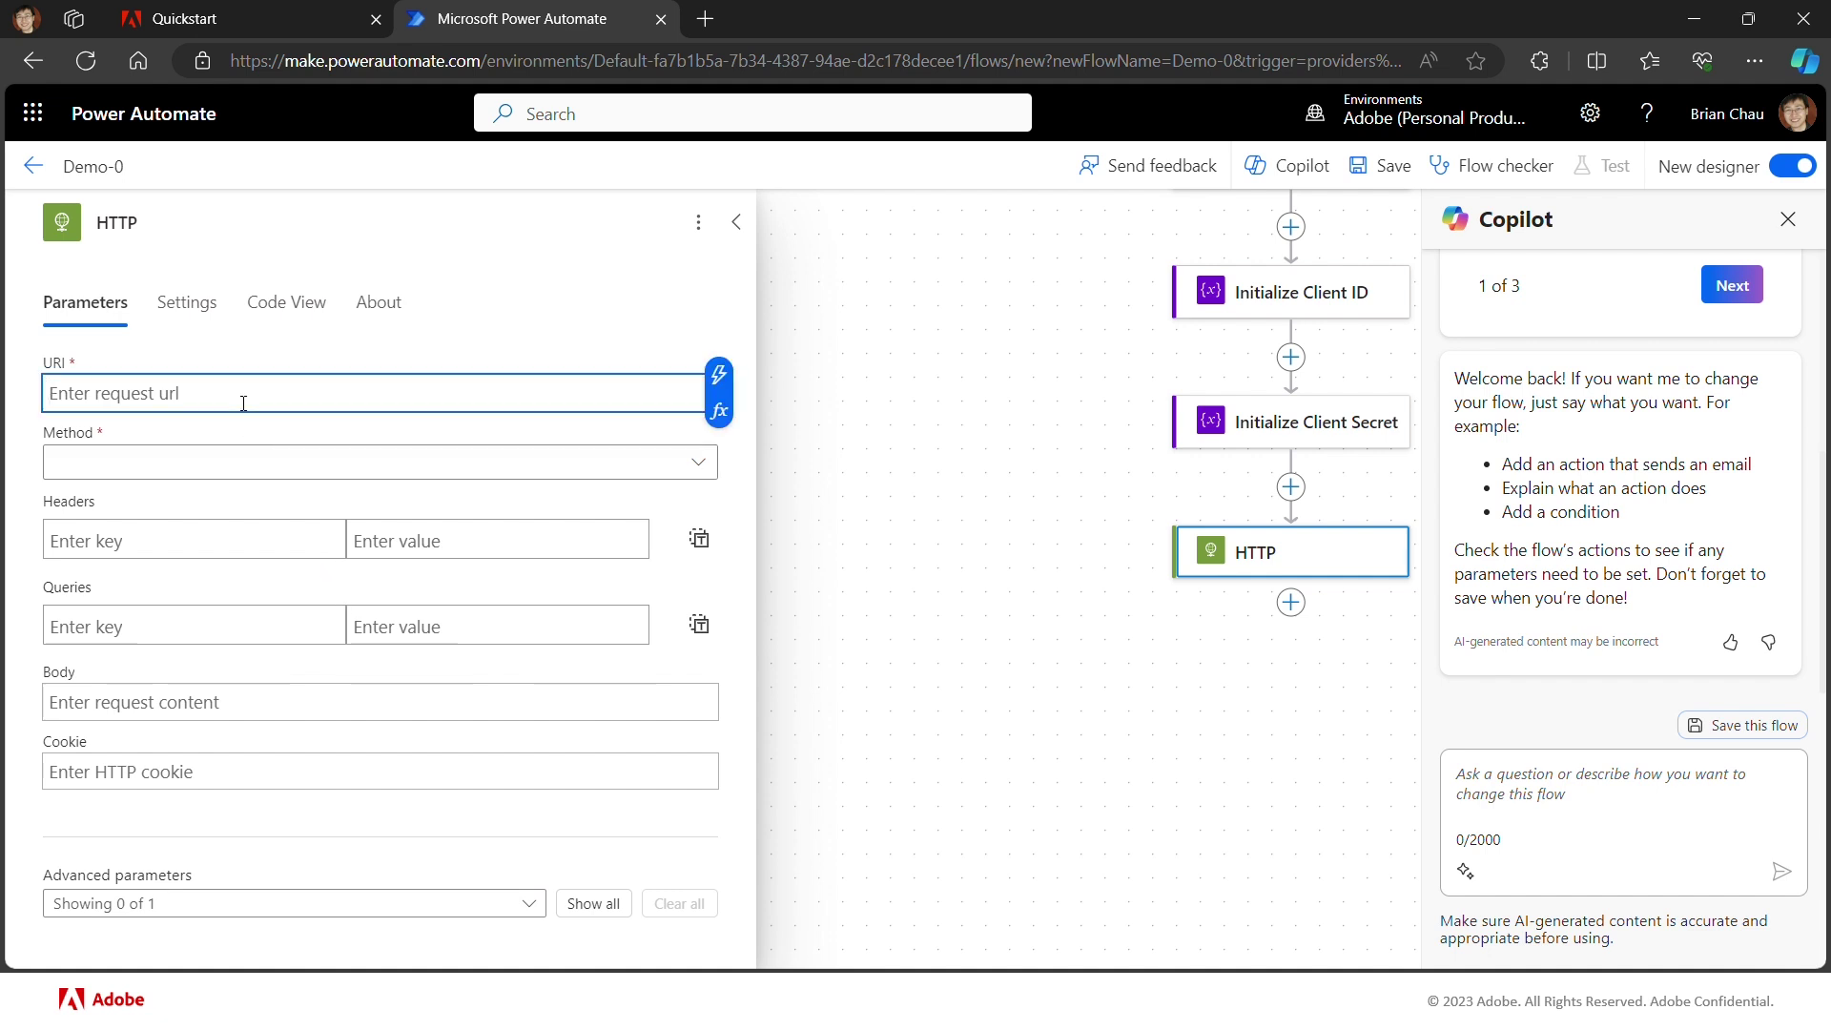
{"action": "key", "text": "ctrl+v"}
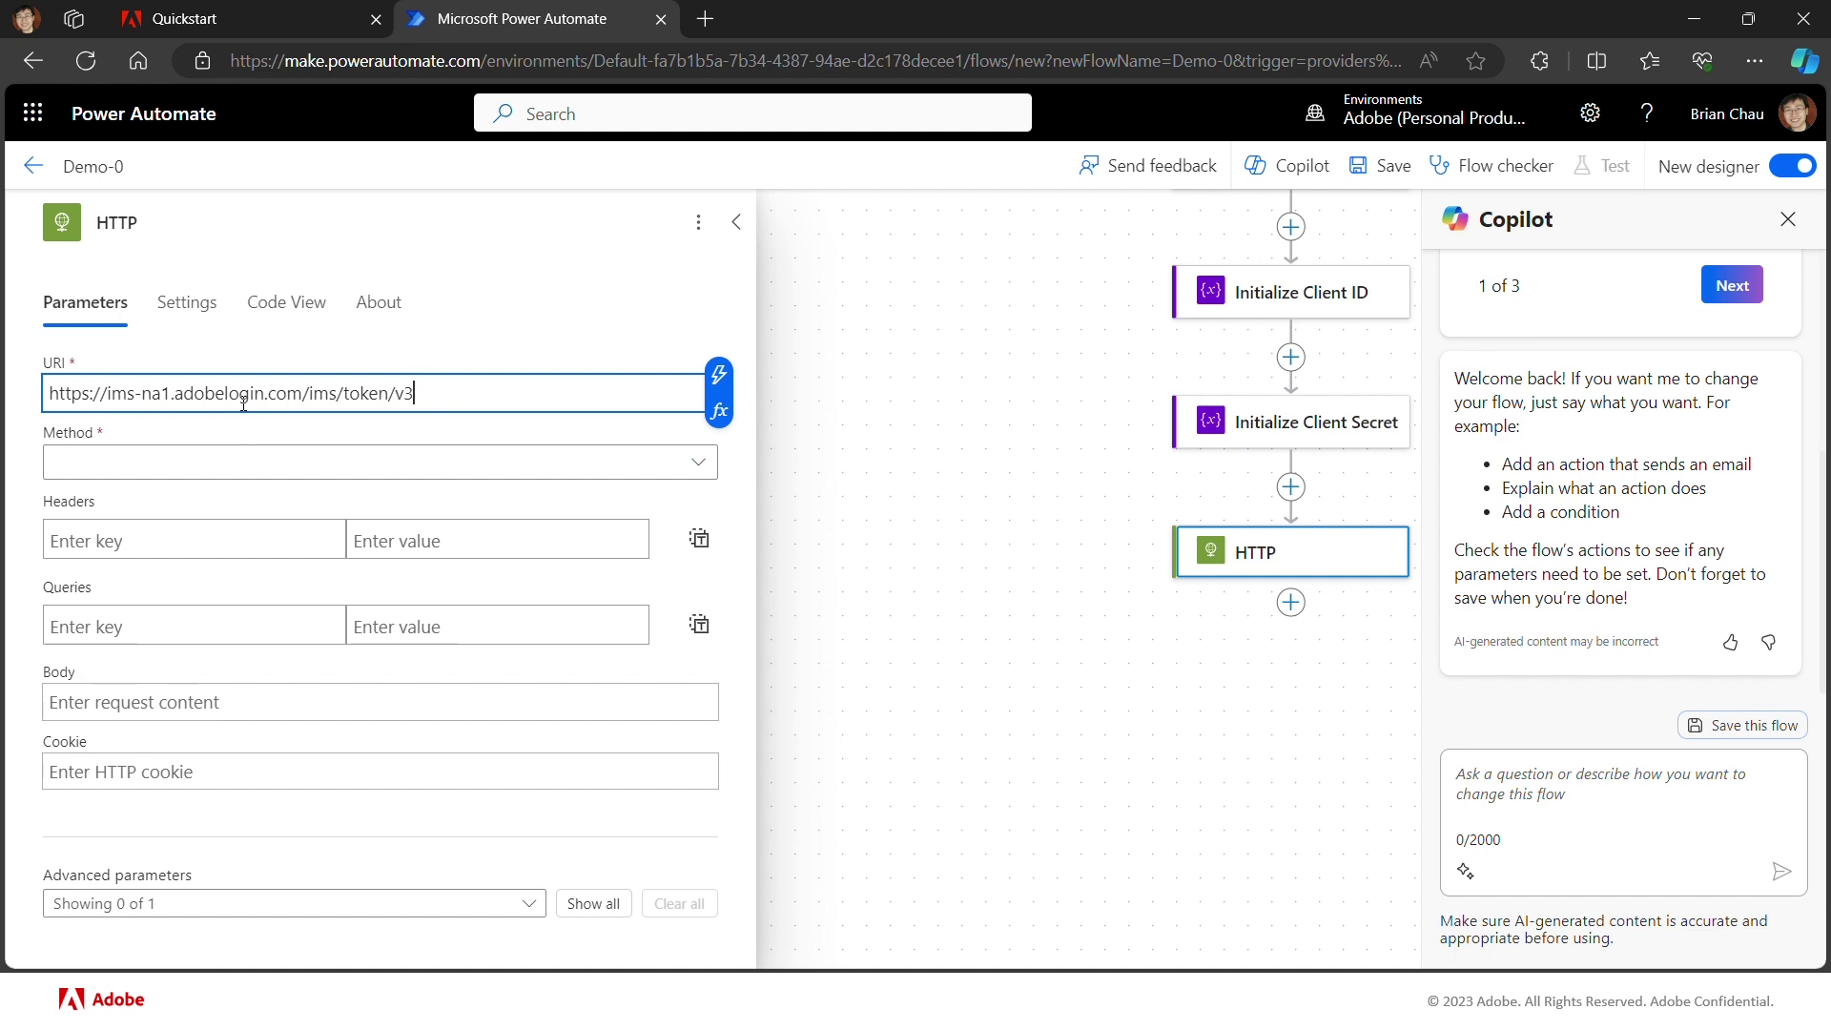
{"action": "left_click", "coordinate": [704, 467]}
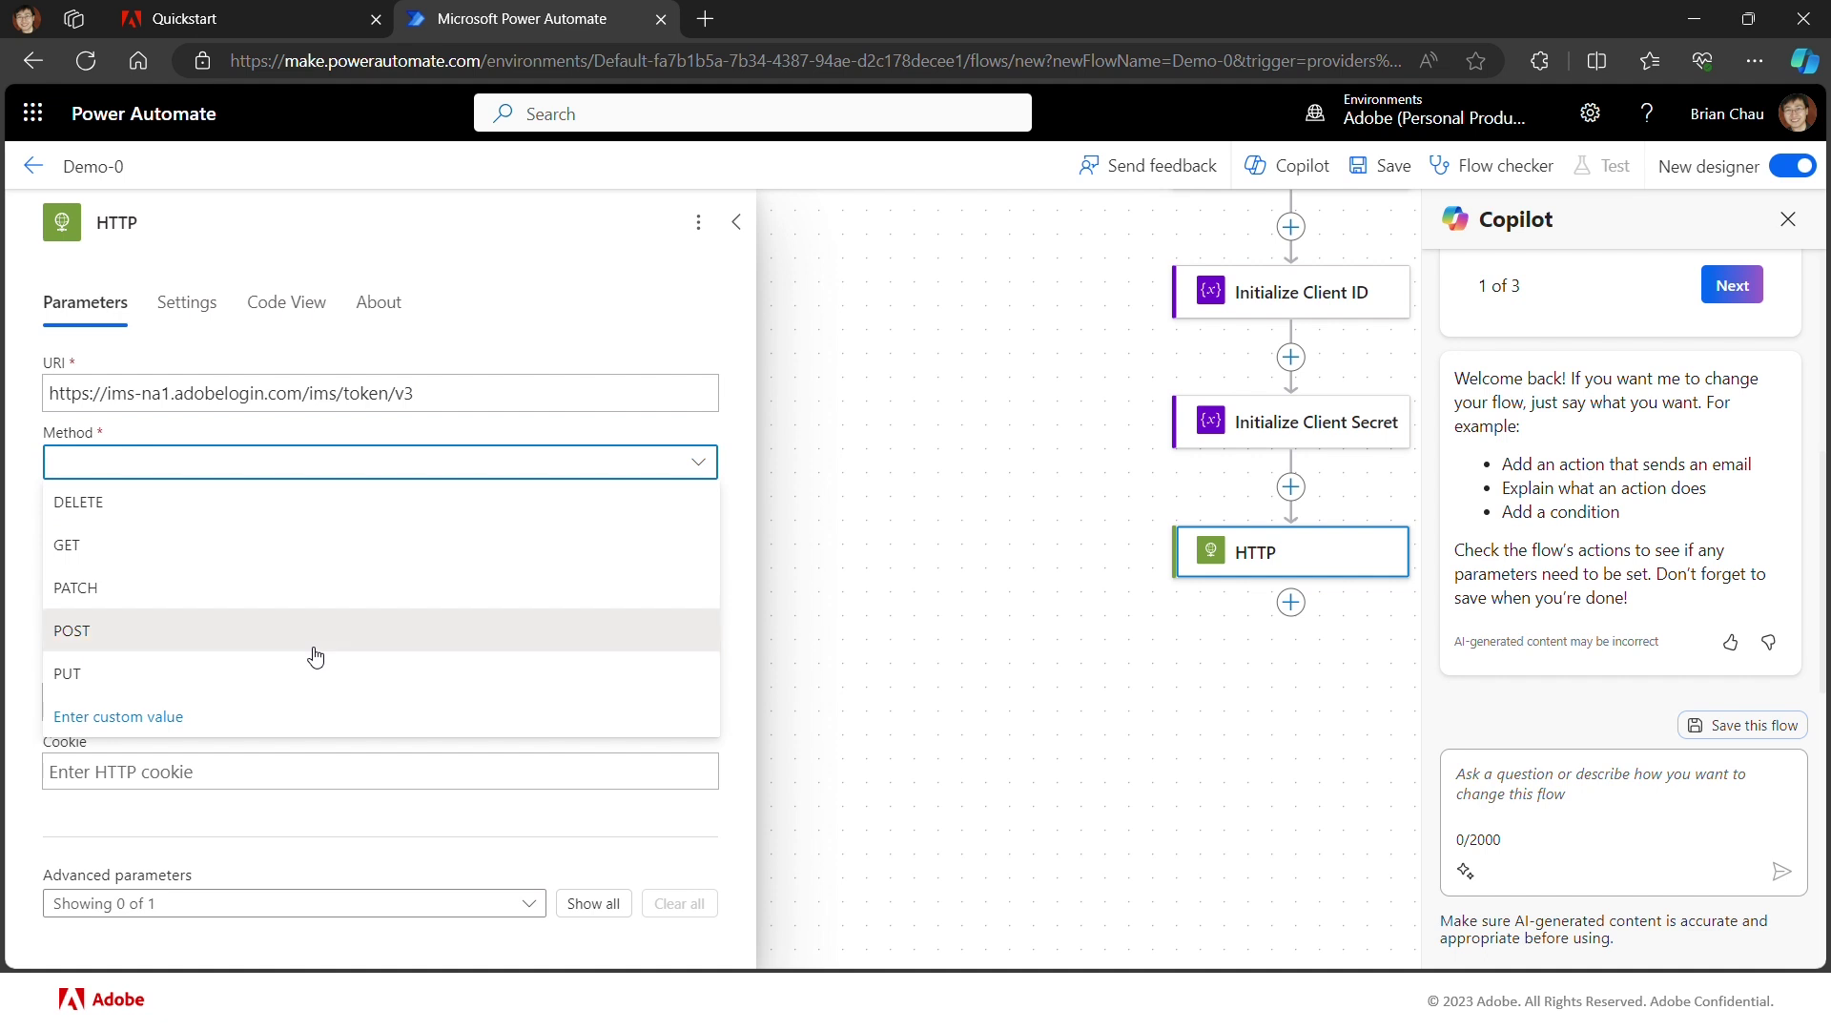
{"action": "left_click", "coordinate": [316, 632]}
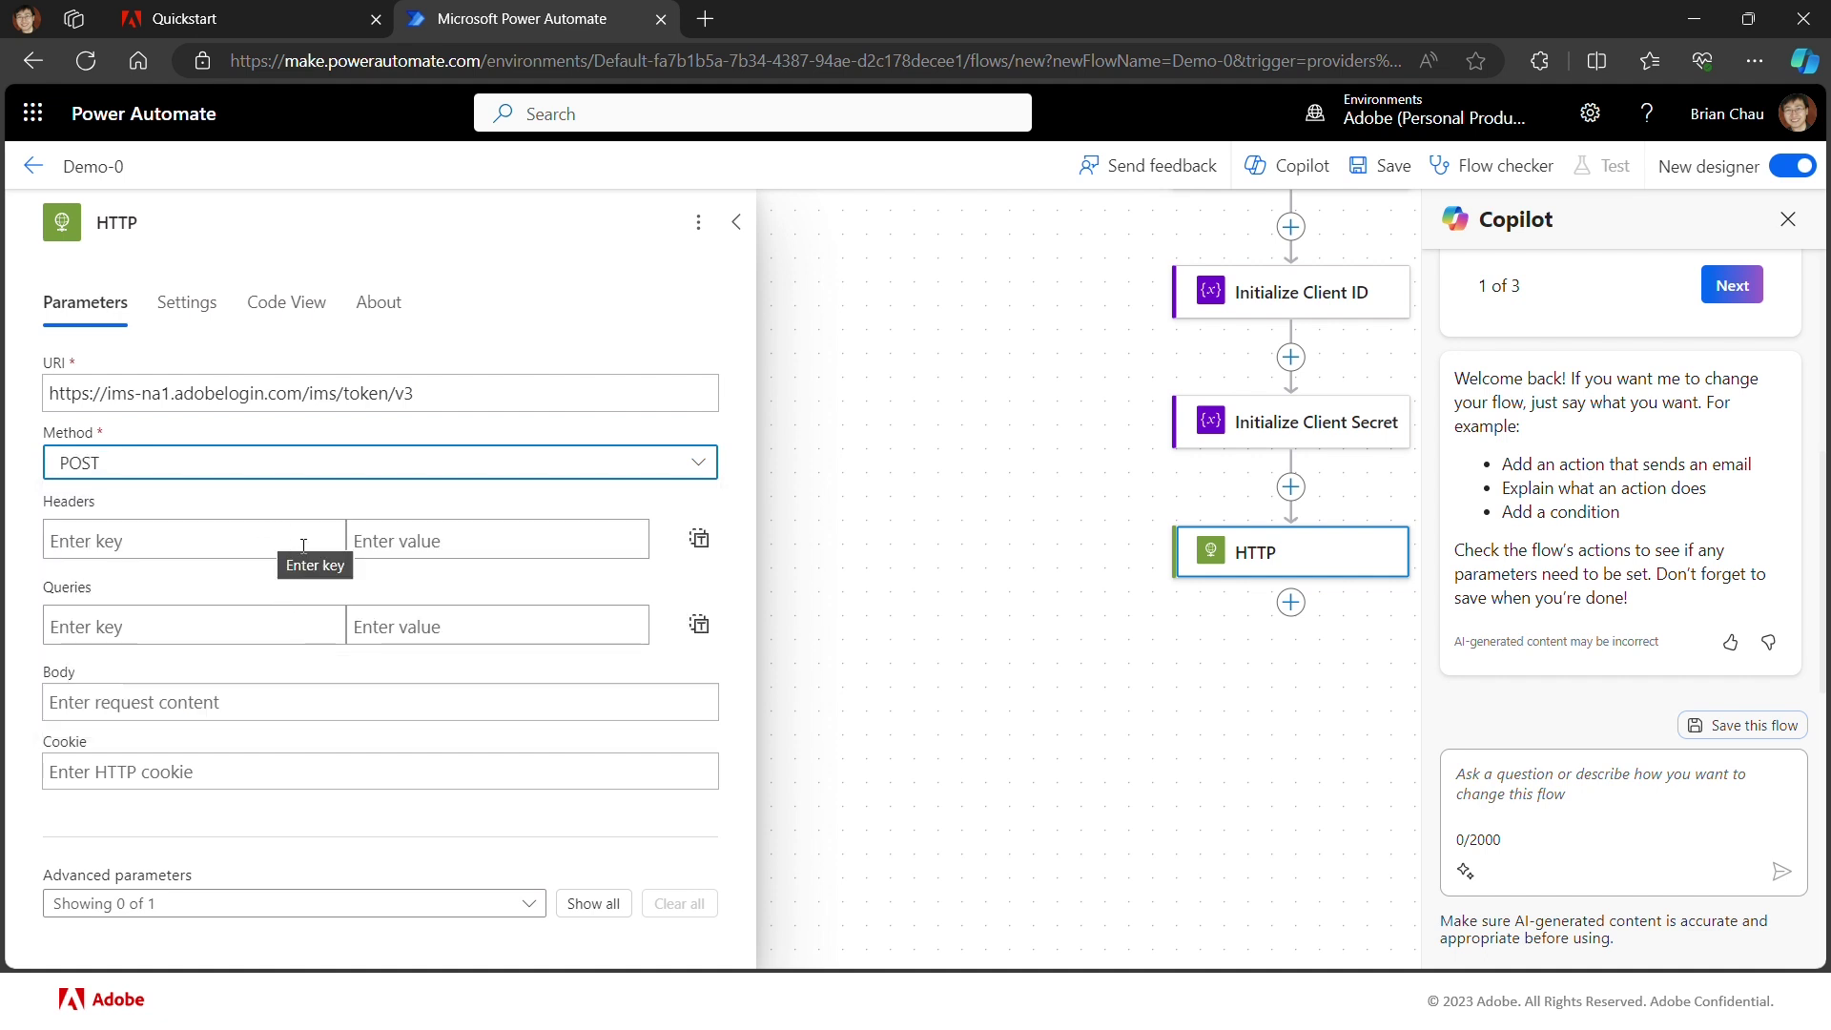
Step: Add HTTP header Content-Type: application/x-www-form-urlencoded, taken from the Quickstart curl example
{"action": "left_click", "coordinate": [249, 15]}
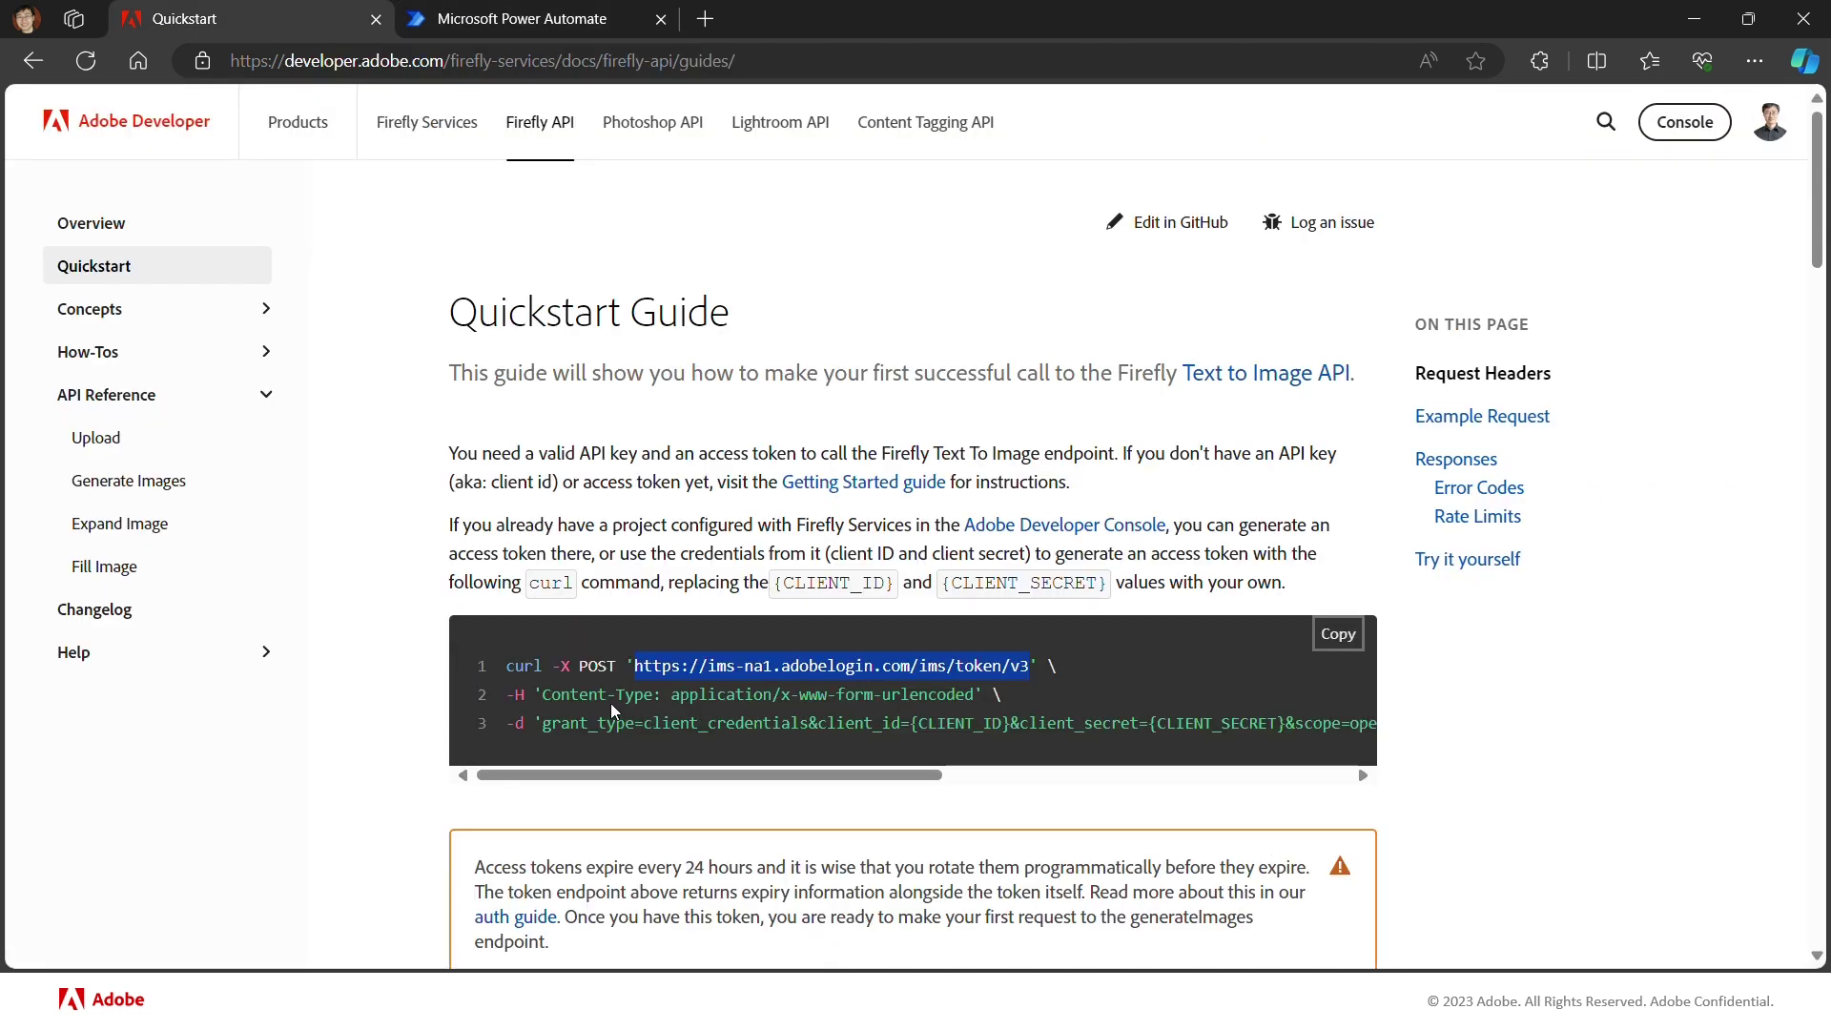
{"action": "left_click", "coordinate": [672, 701]}
{"action": "left_click_drag", "start_coordinate": [672, 701], "coordinate": [974, 696]}
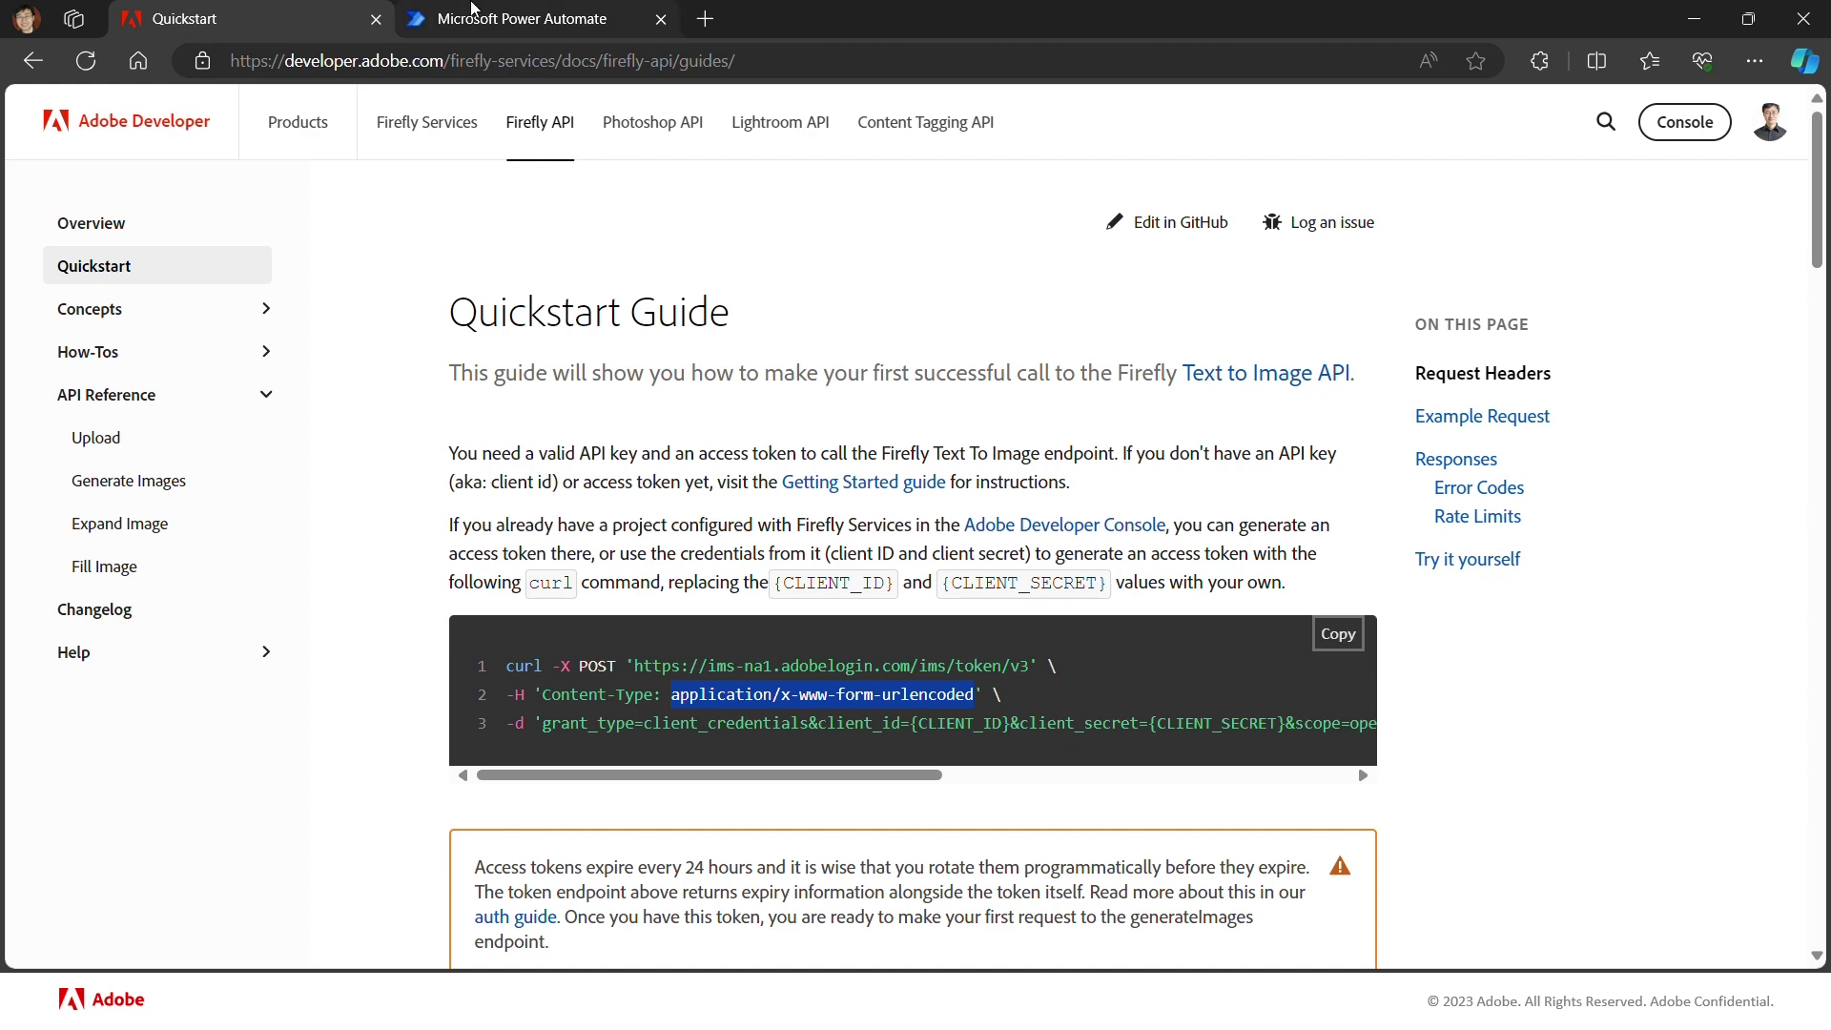
{"action": "left_click", "coordinate": [494, 25]}
{"action": "left_click", "coordinate": [209, 542]}
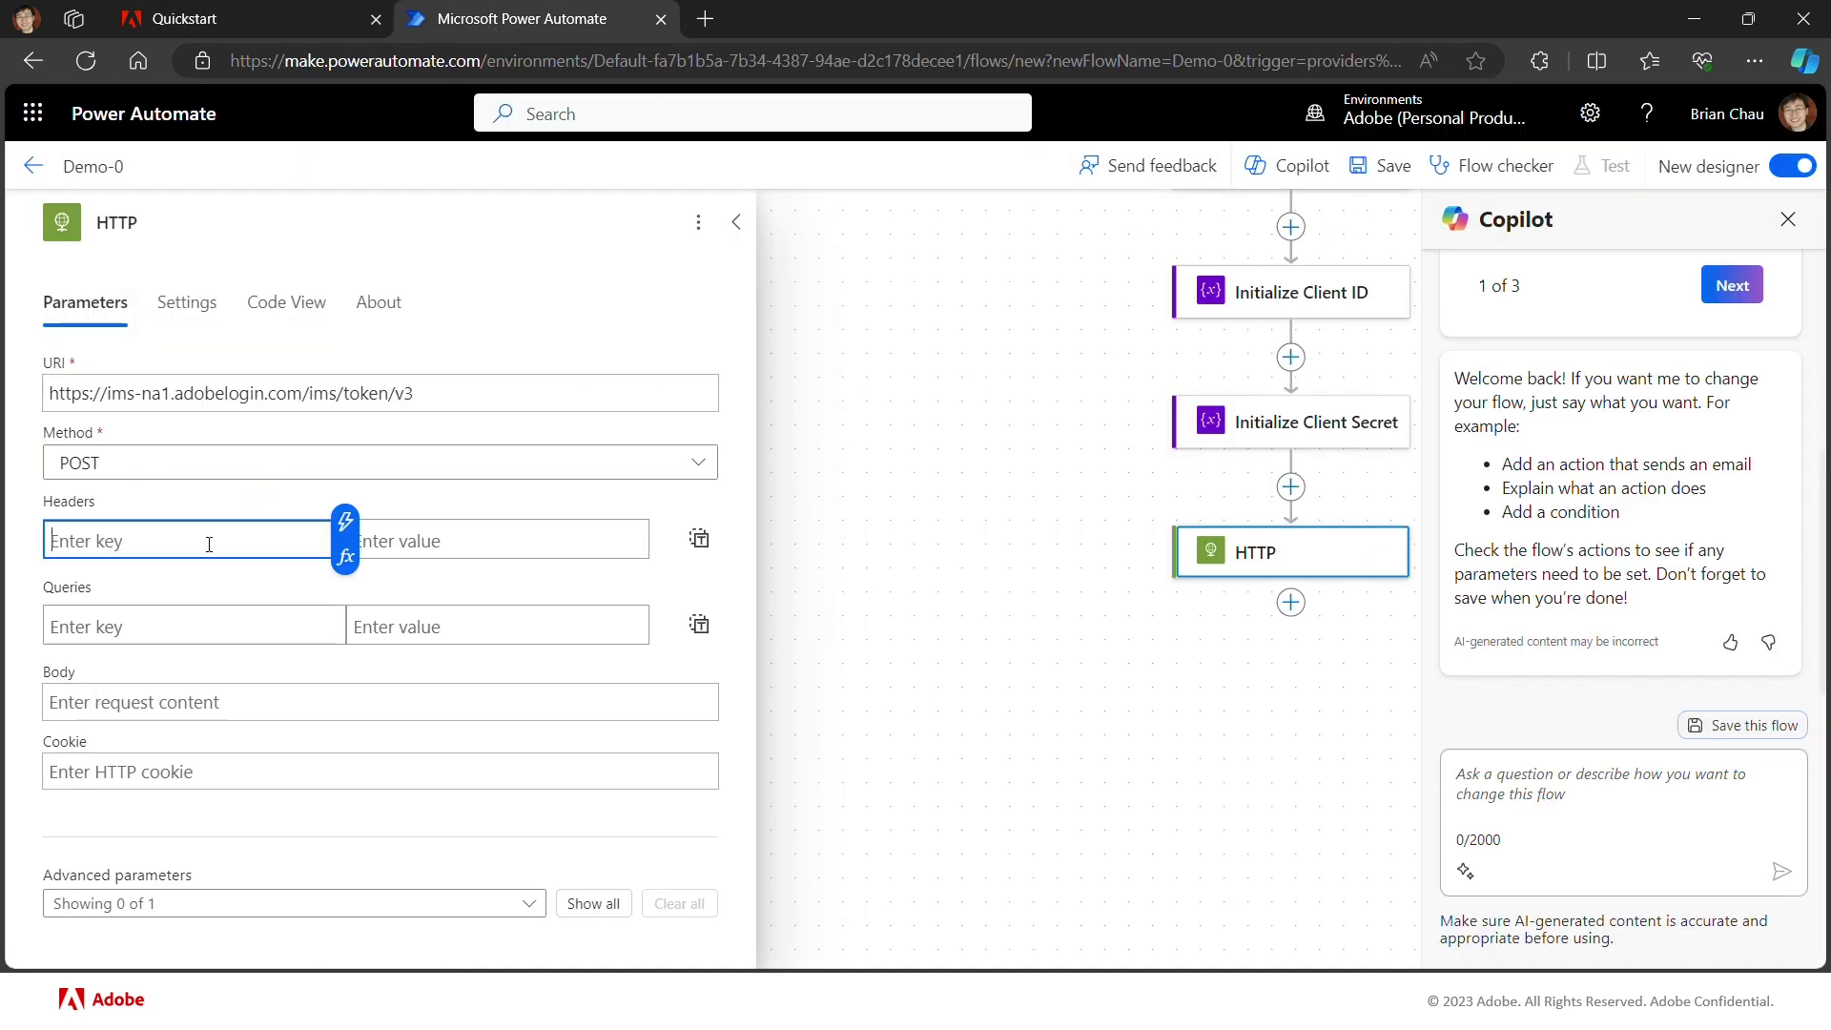
{"action": "type", "text": "Content-Type"}
{"action": "left_click", "coordinate": [427, 539]}
{"action": "key", "text": "ctrl+v"}
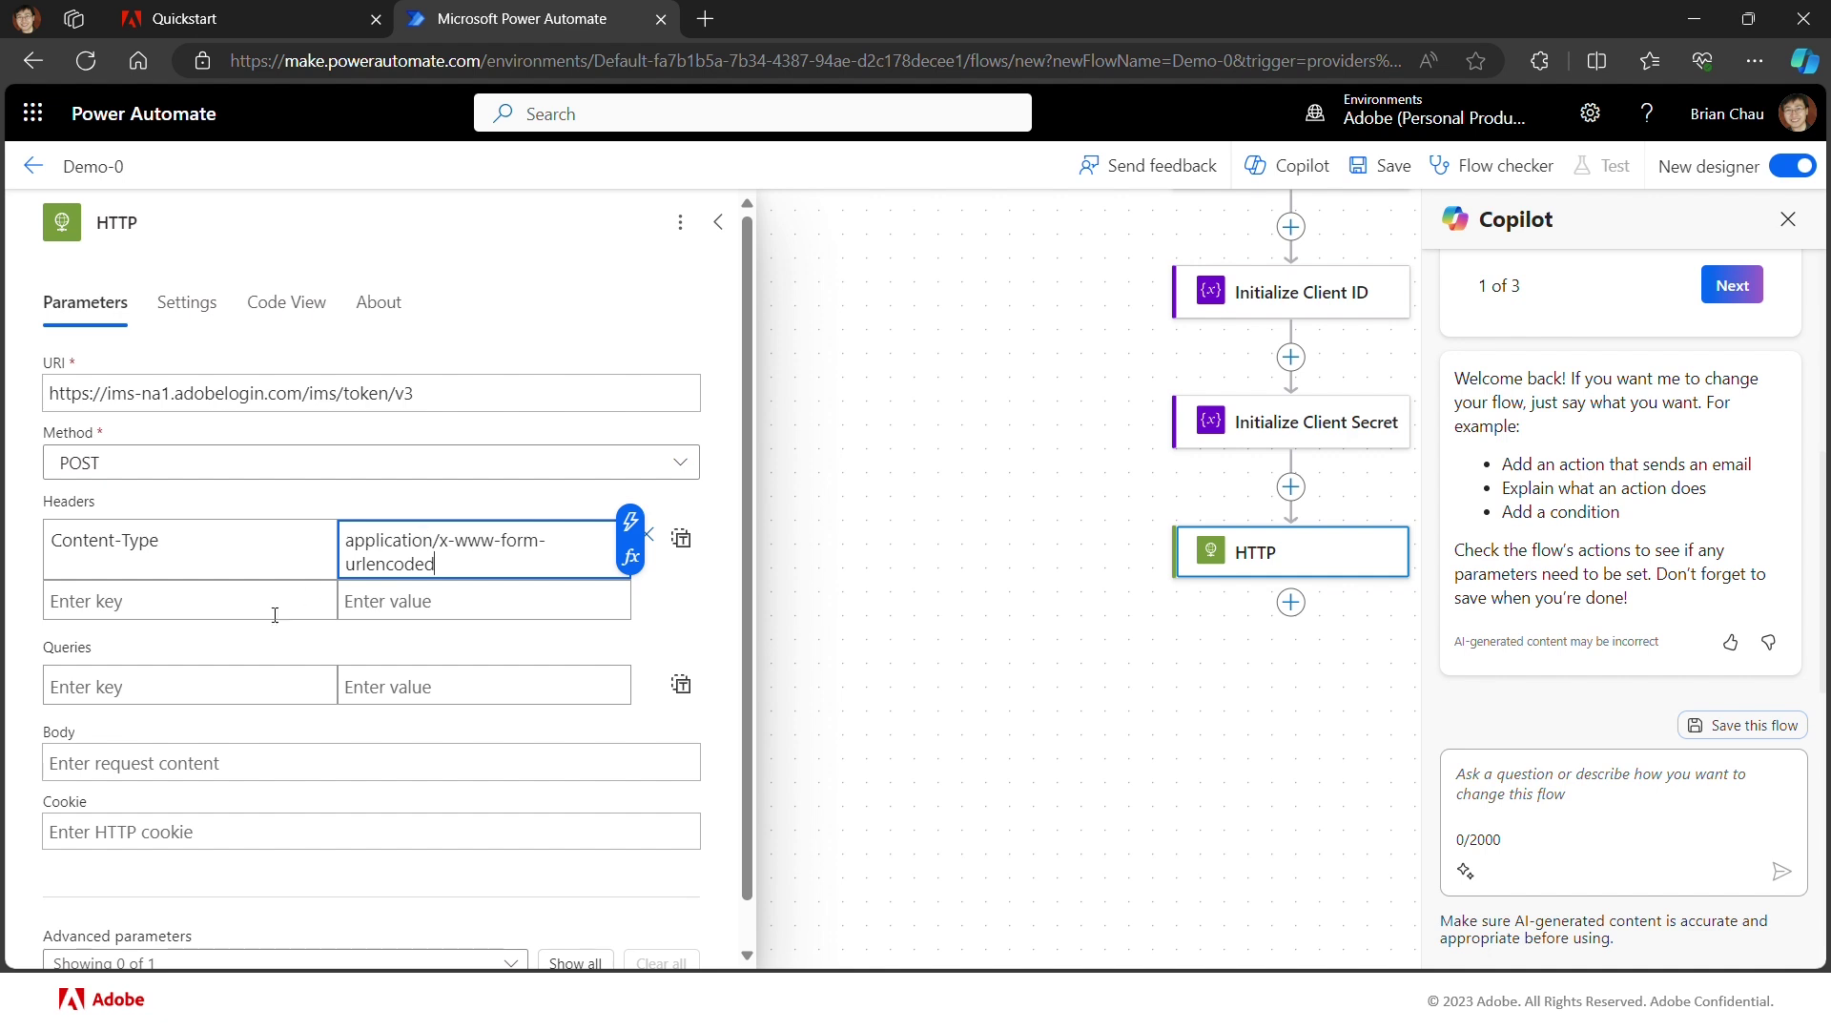
{"action": "left_click", "coordinate": [244, 648]}
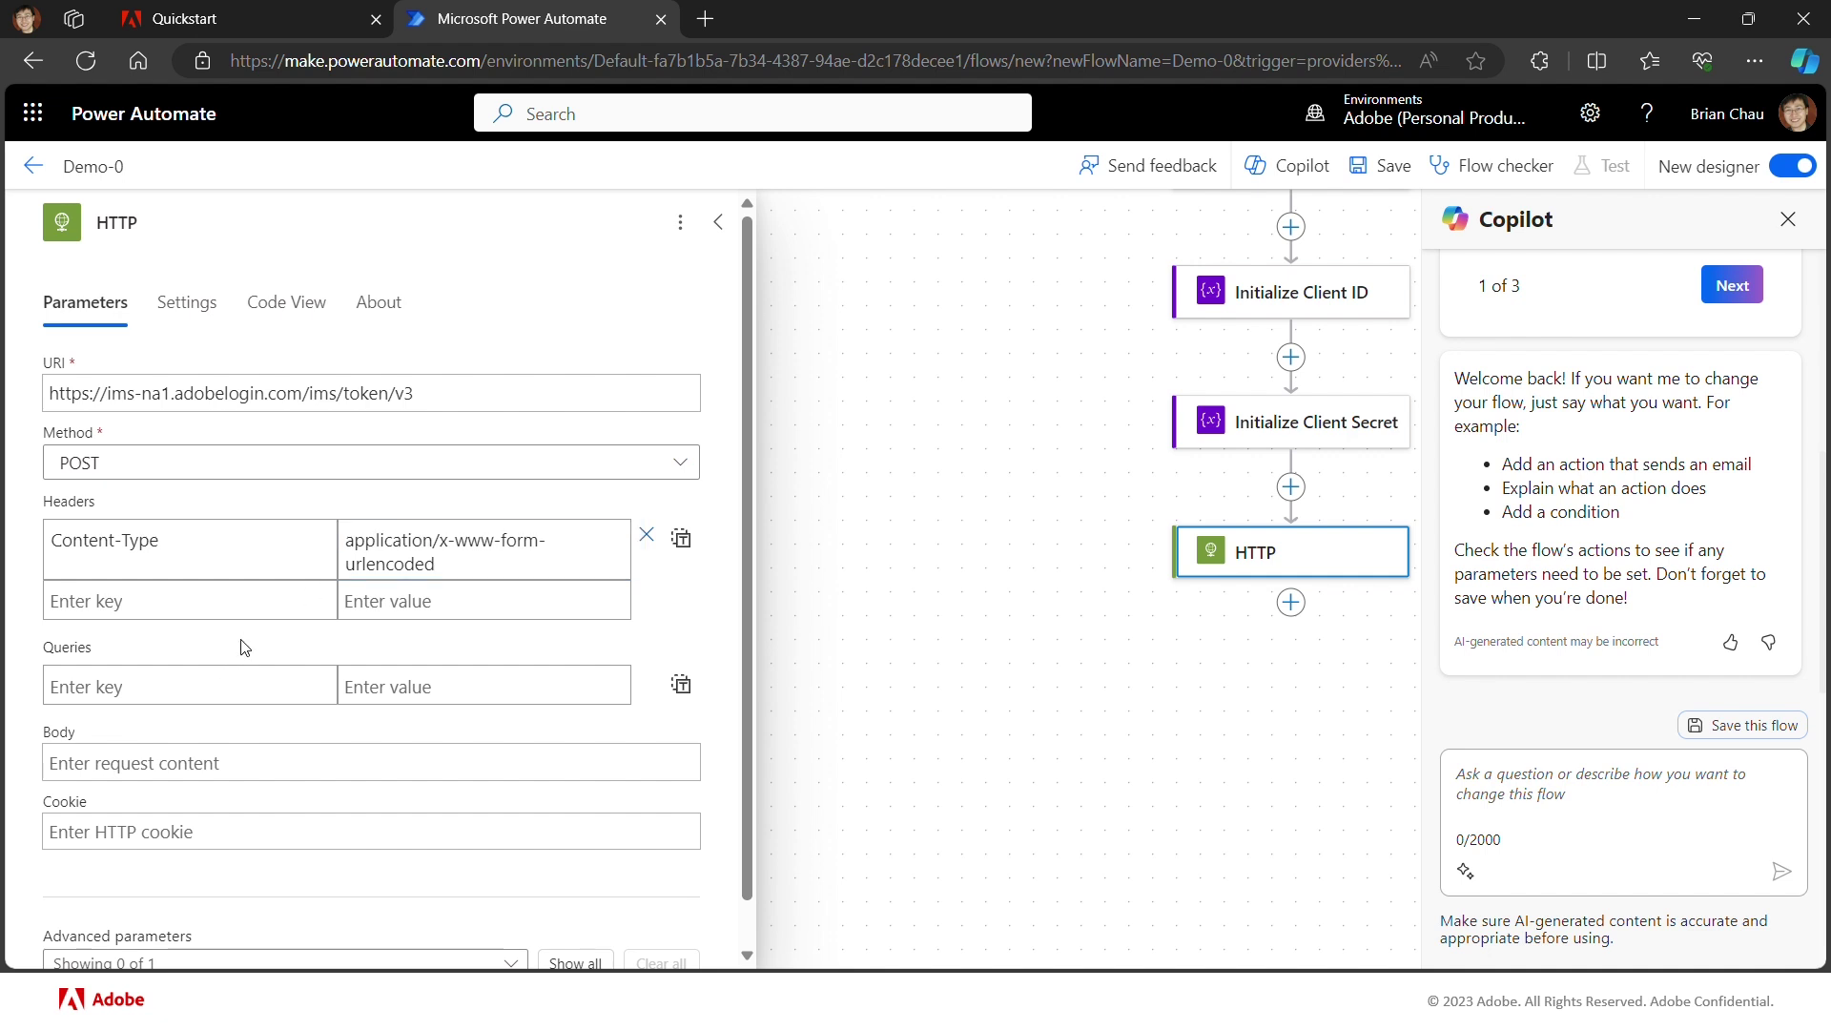
Step: Add query parameter grant_type = client_credentials, copied from the Firefly quickstart curl example
{"action": "left_click", "coordinate": [238, 20]}
{"action": "scroll", "coordinate": [655, 521], "scroll_direction": "down", "scroll_amount": 1}
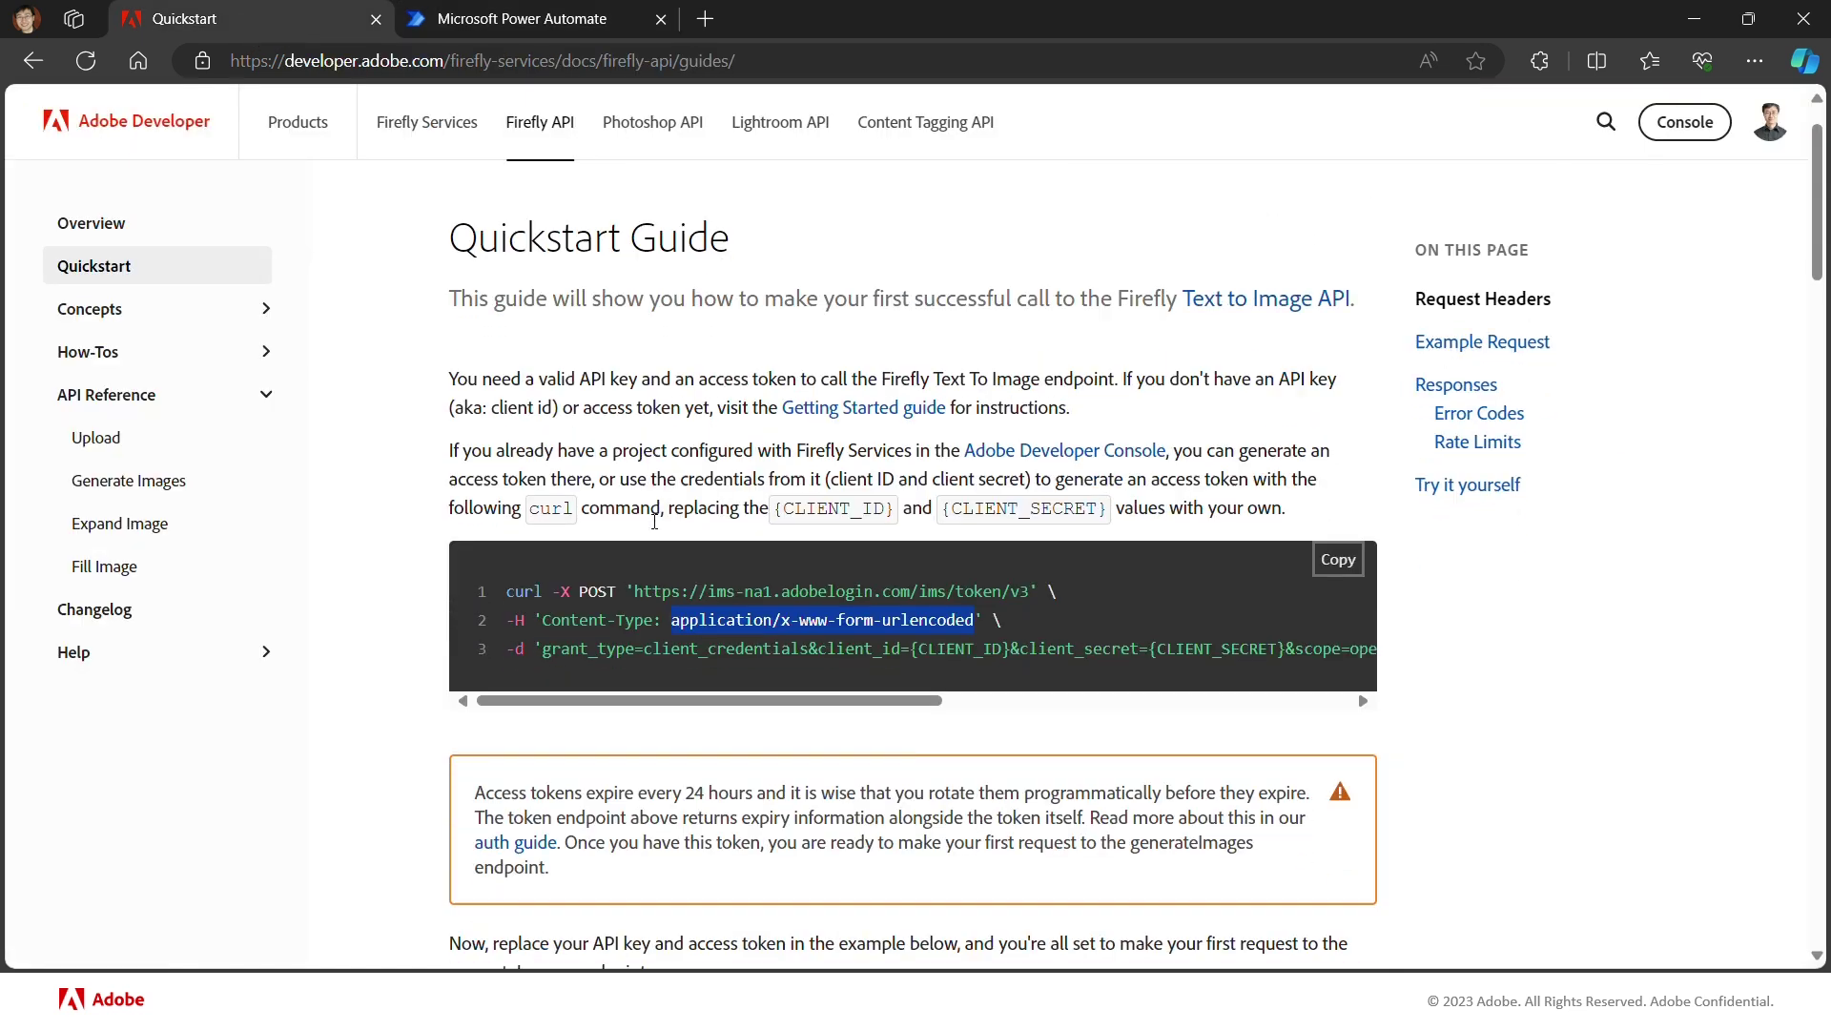
{"action": "scroll", "coordinate": [654, 522], "scroll_direction": "down", "scroll_amount": 1}
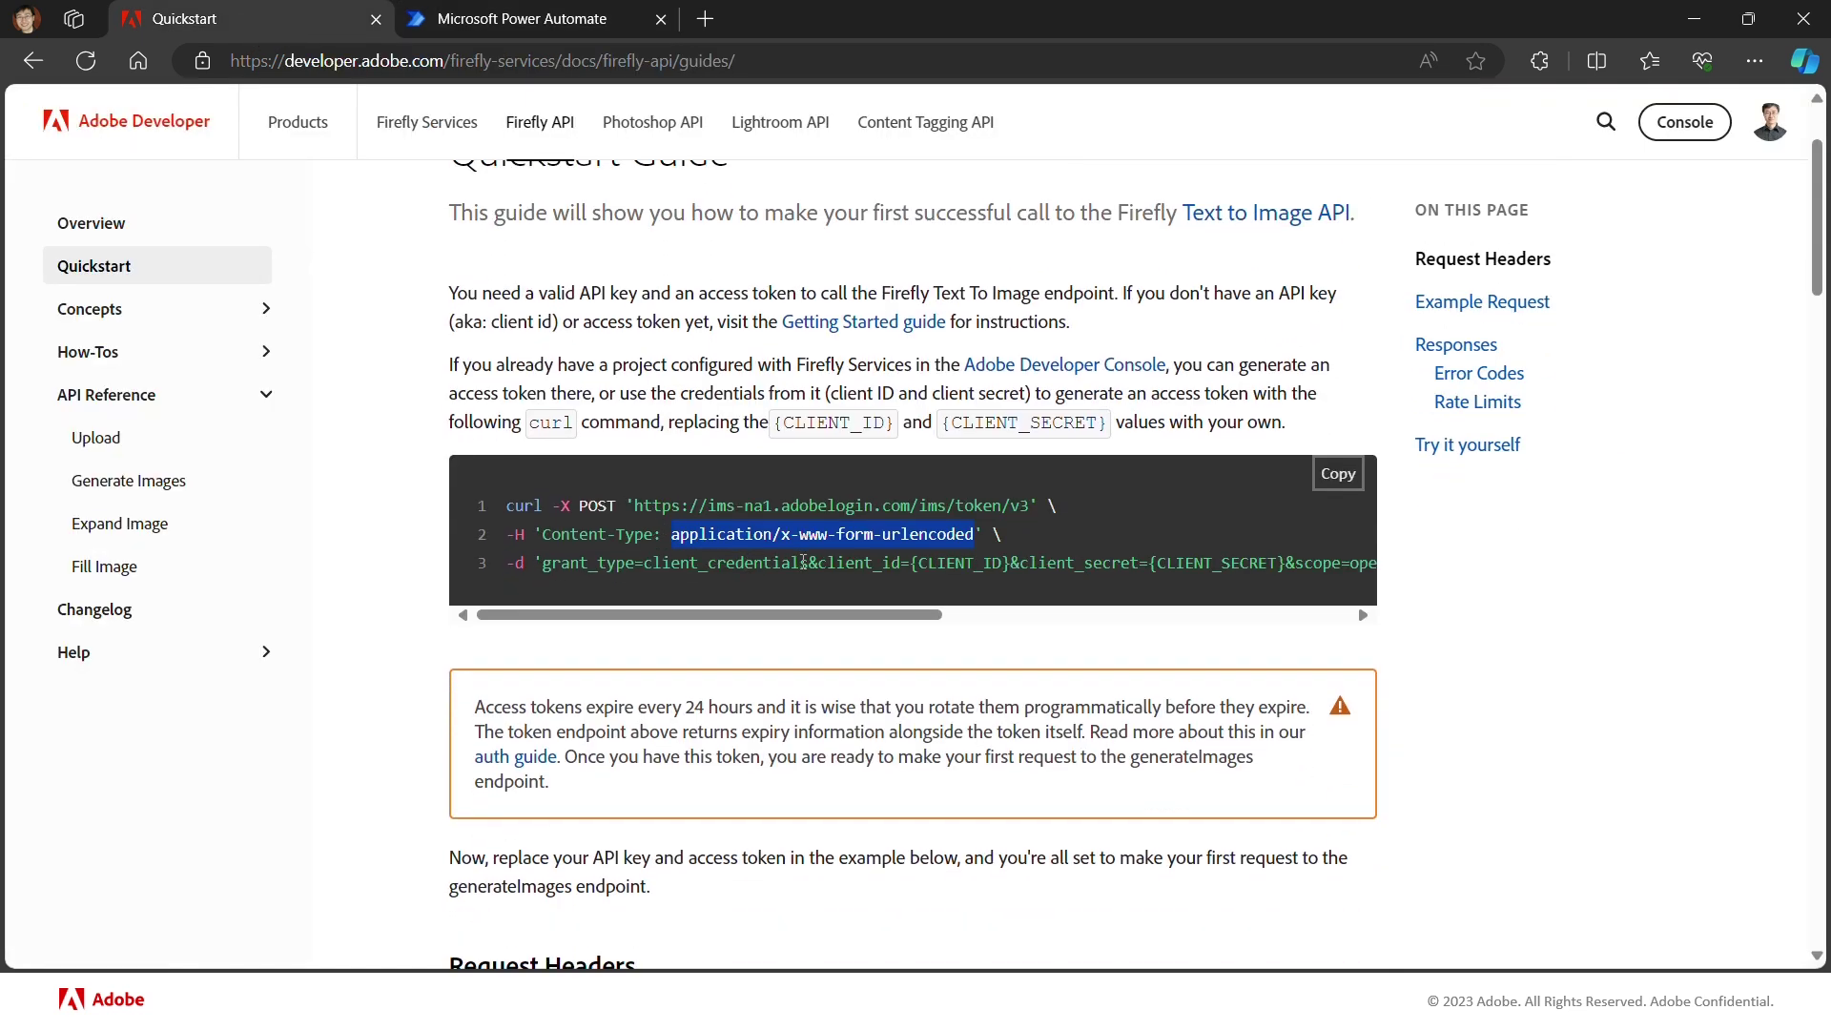
{"action": "left_click_drag", "start_coordinate": [809, 563], "coordinate": [650, 570]}
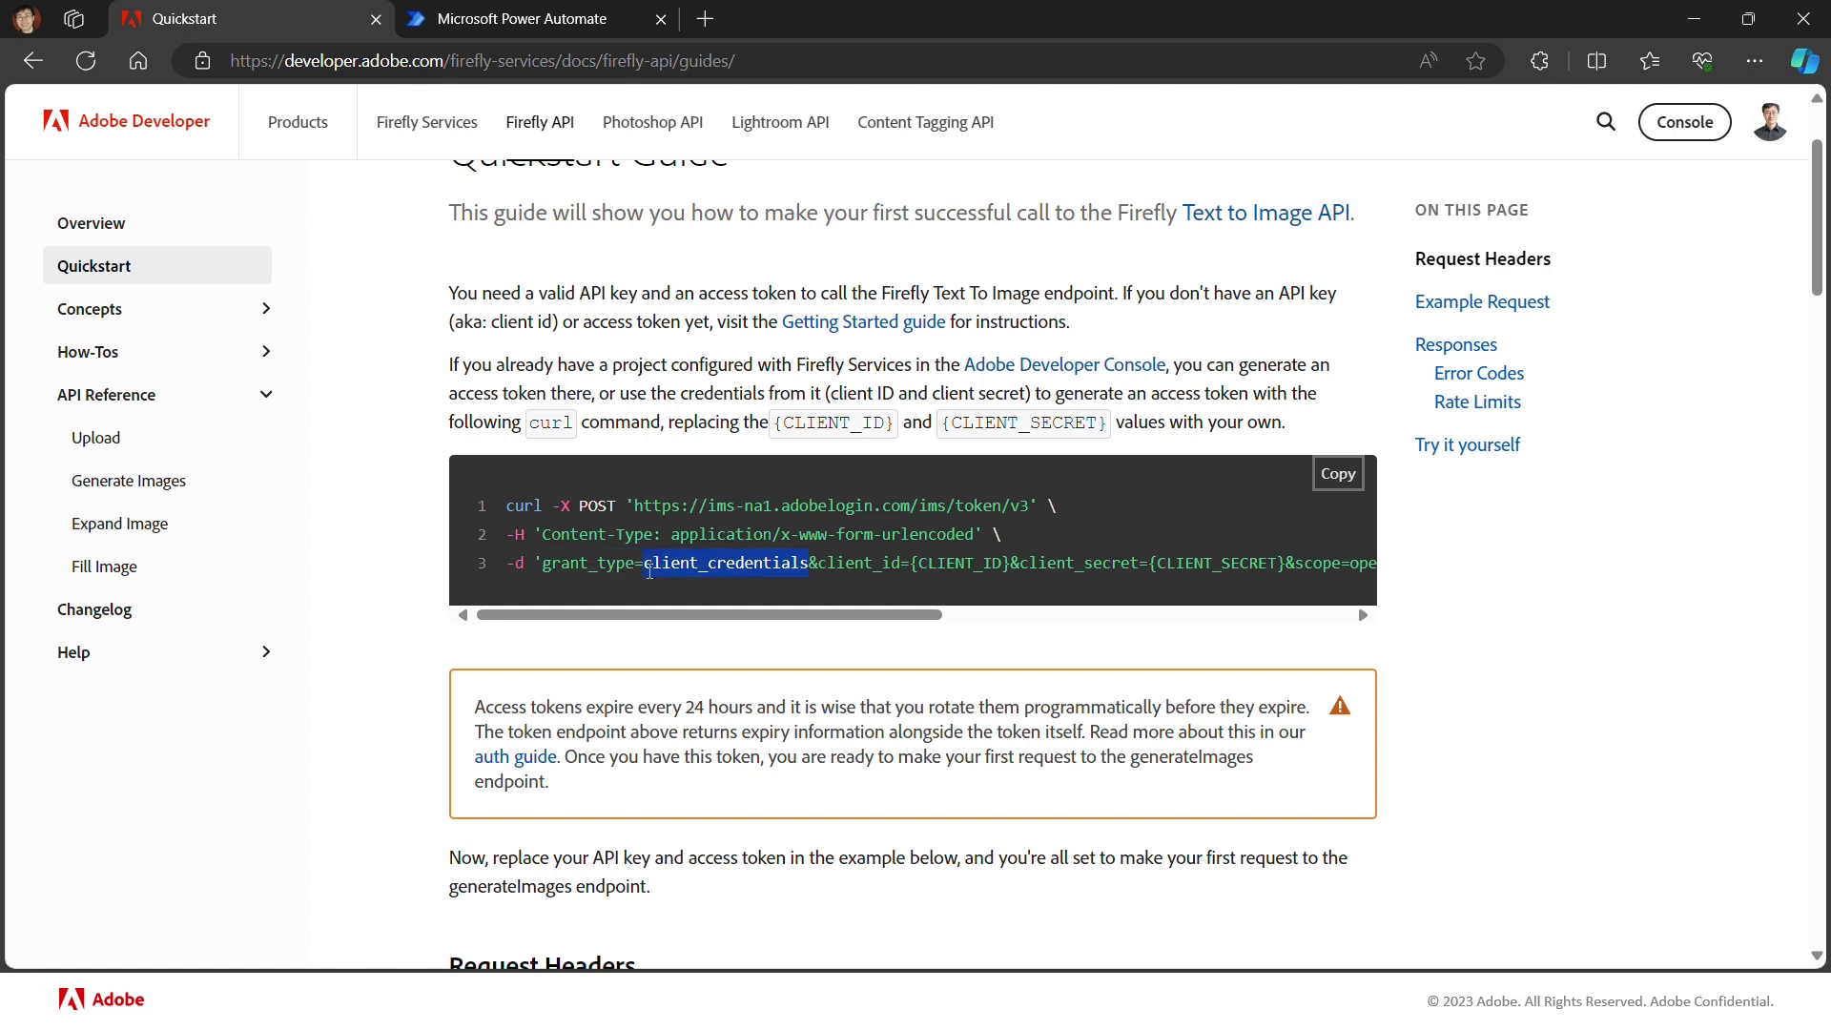
{"action": "key", "text": "ctrl+c"}
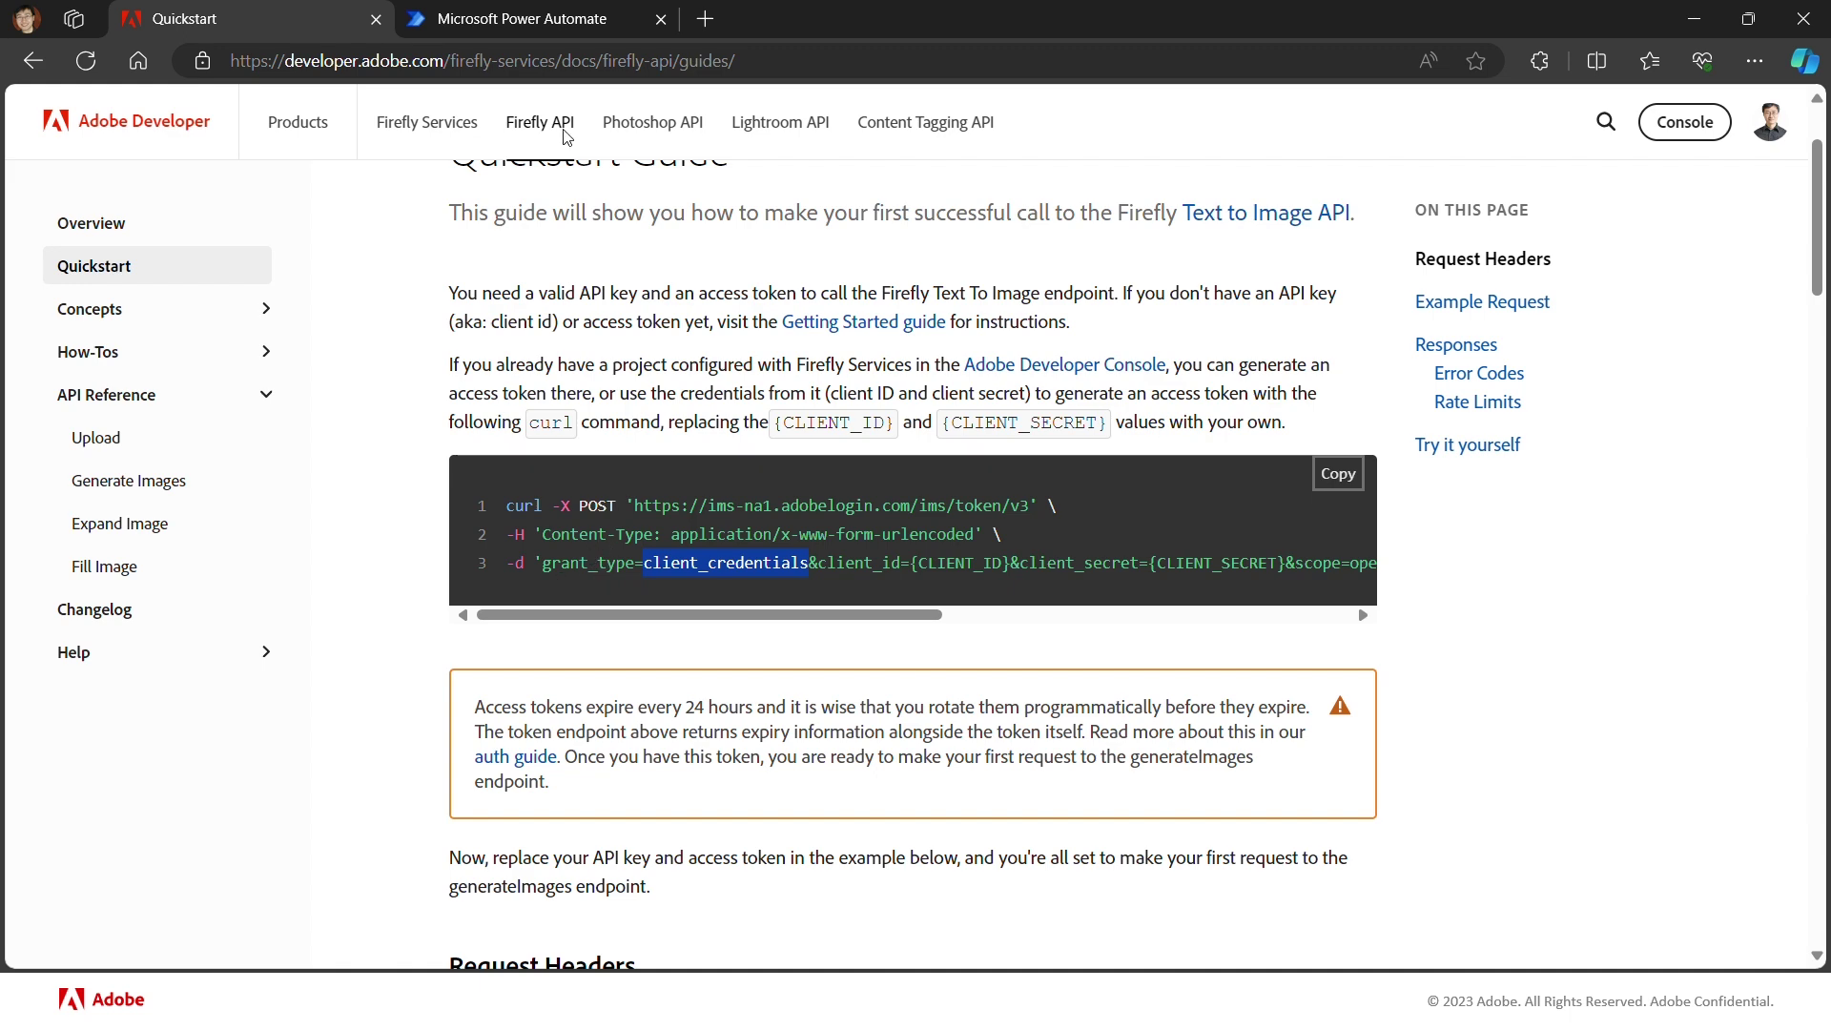
{"action": "left_click", "coordinate": [535, 21]}
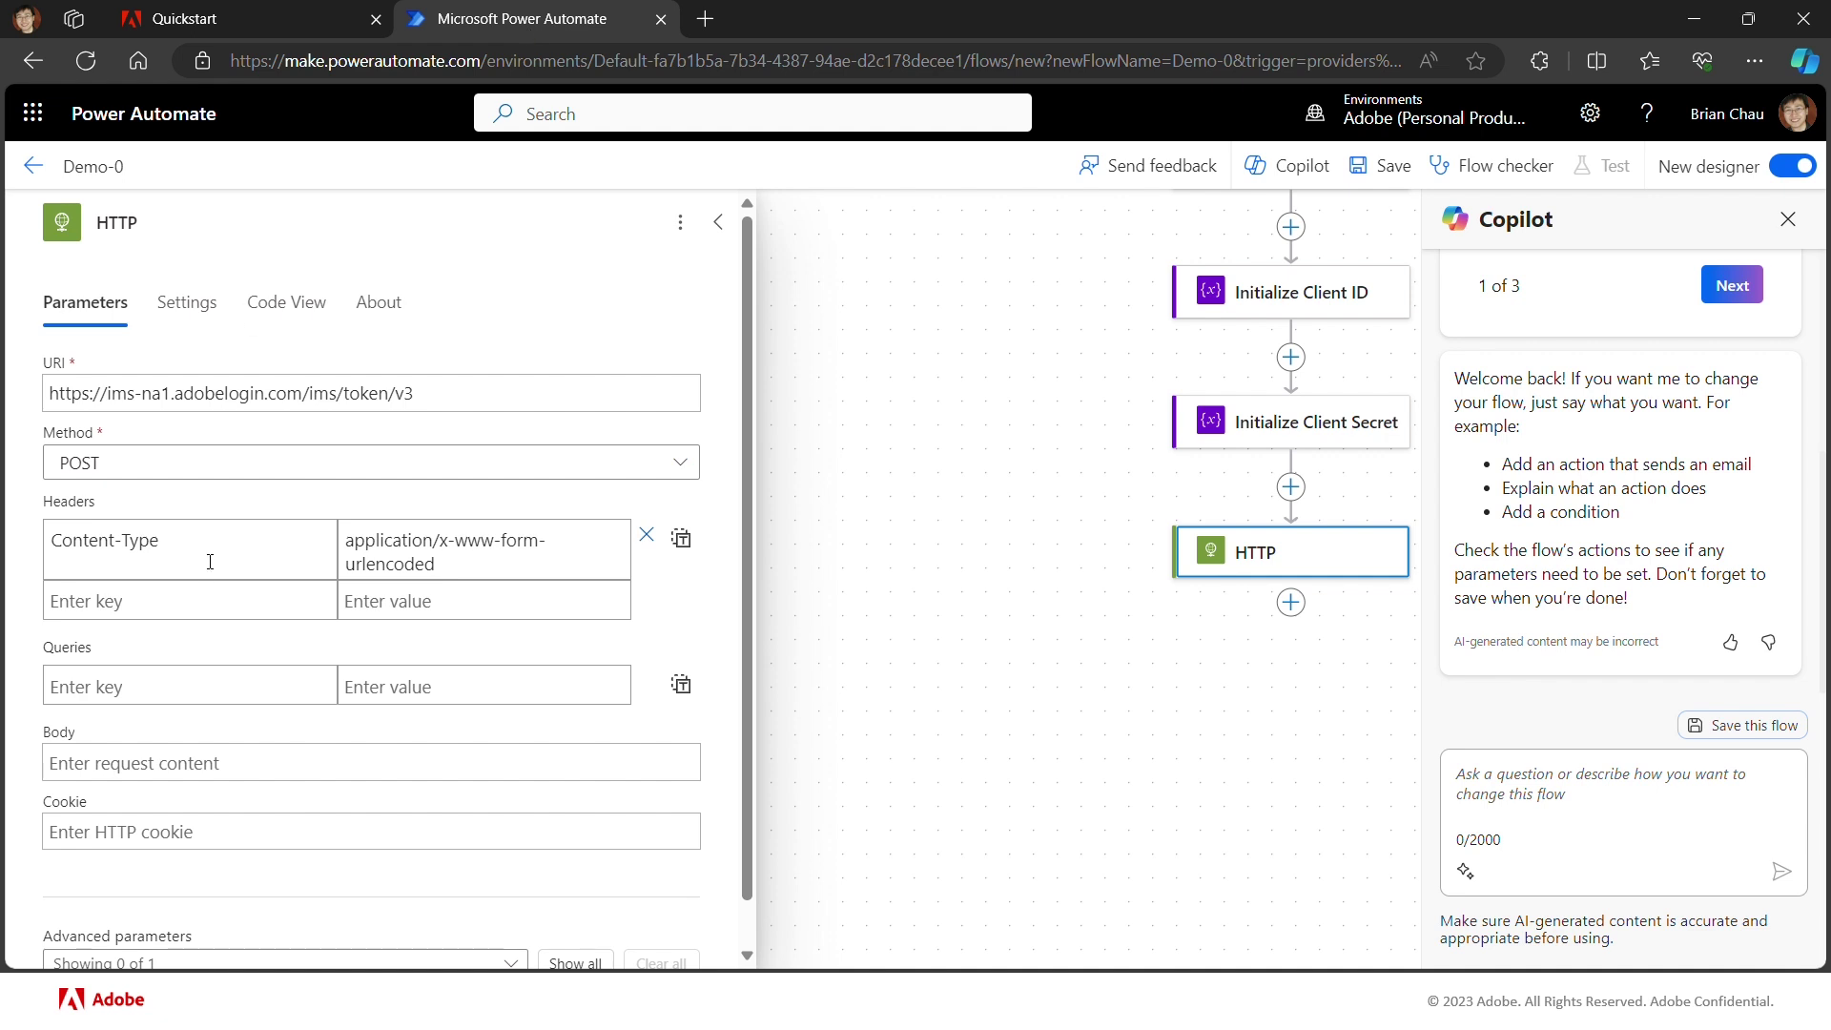
{"action": "left_click", "coordinate": [203, 694]}
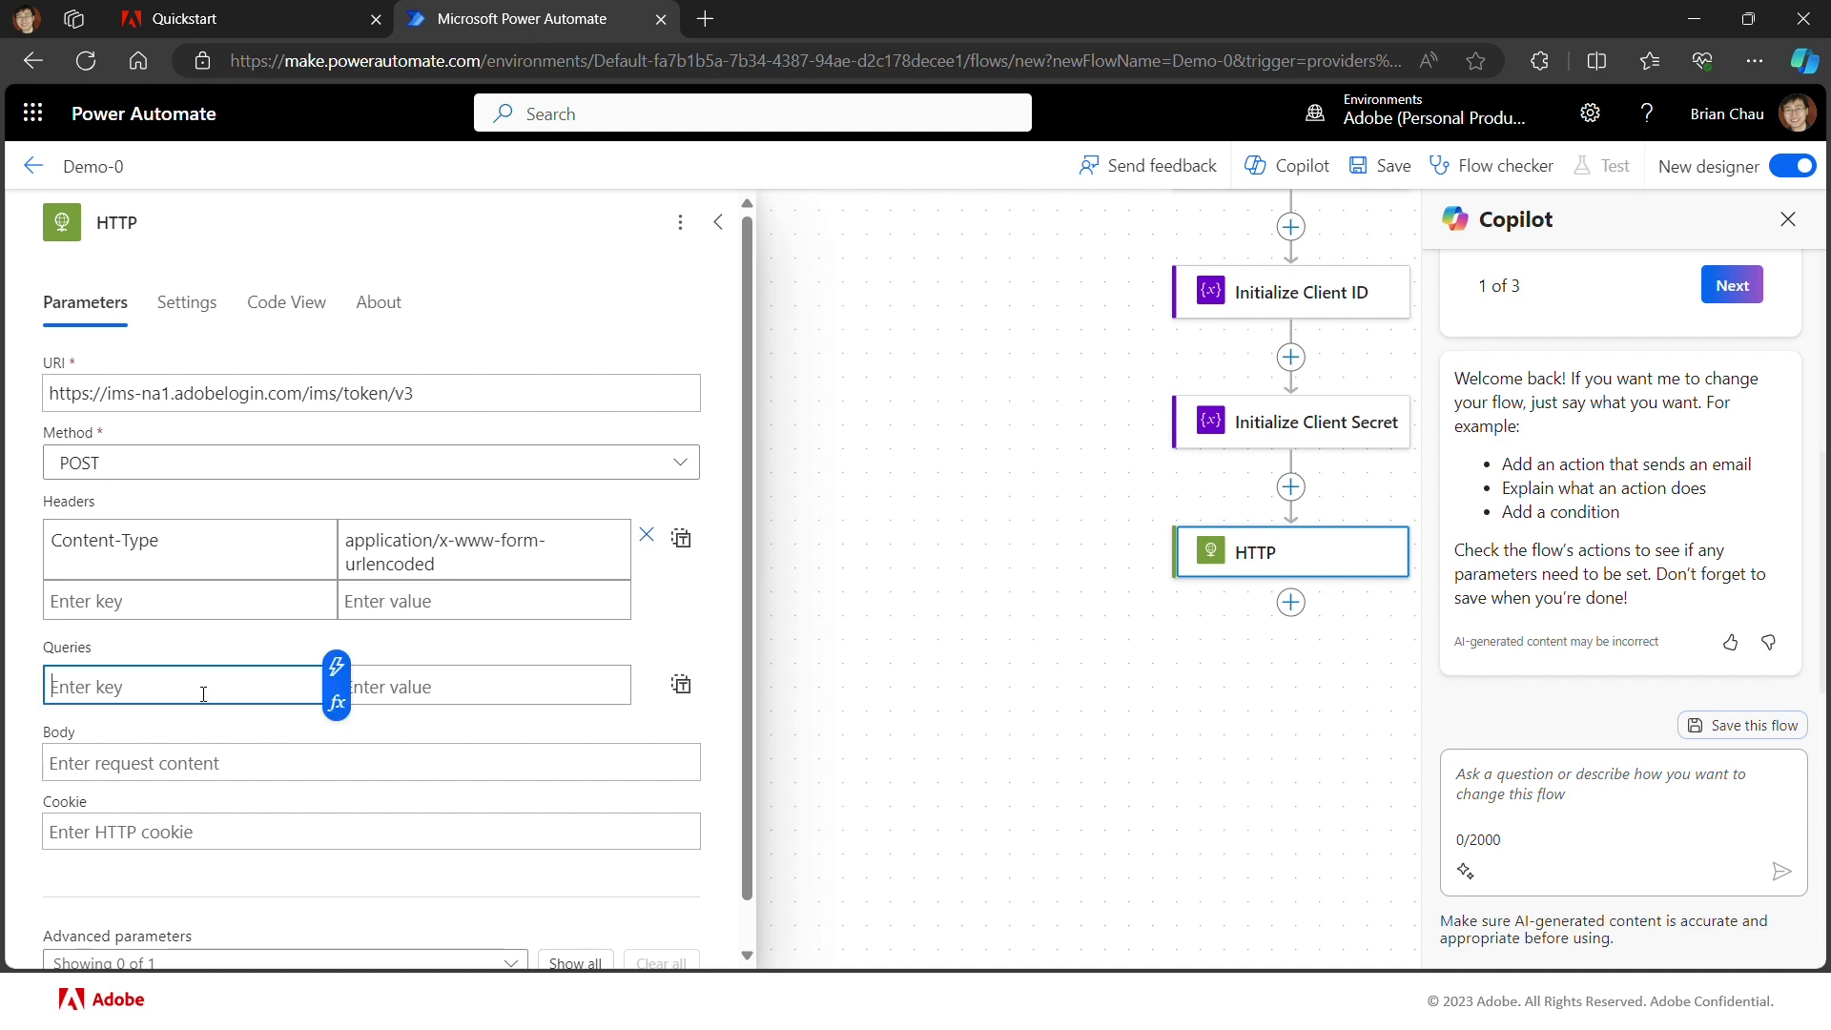
{"action": "type", "text": "grant_type"}
{"action": "left_click", "coordinate": [402, 687]}
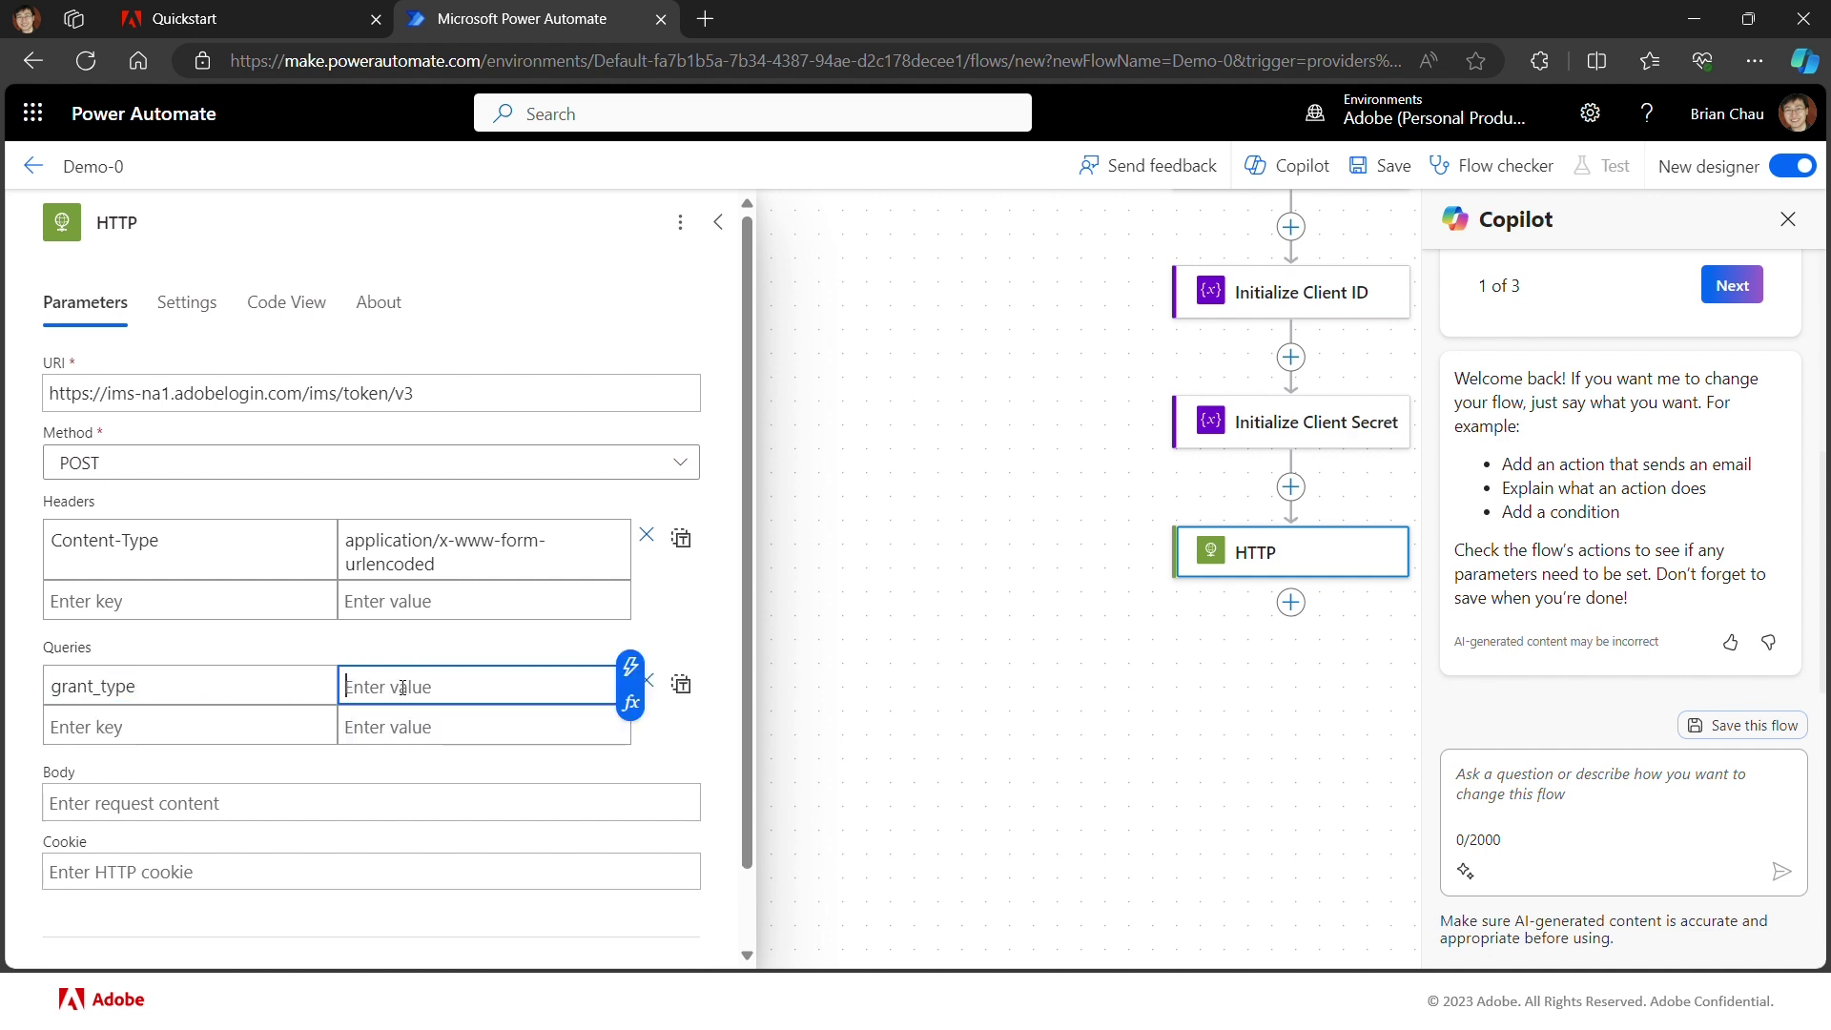
{"action": "key", "text": "ctrl+v"}
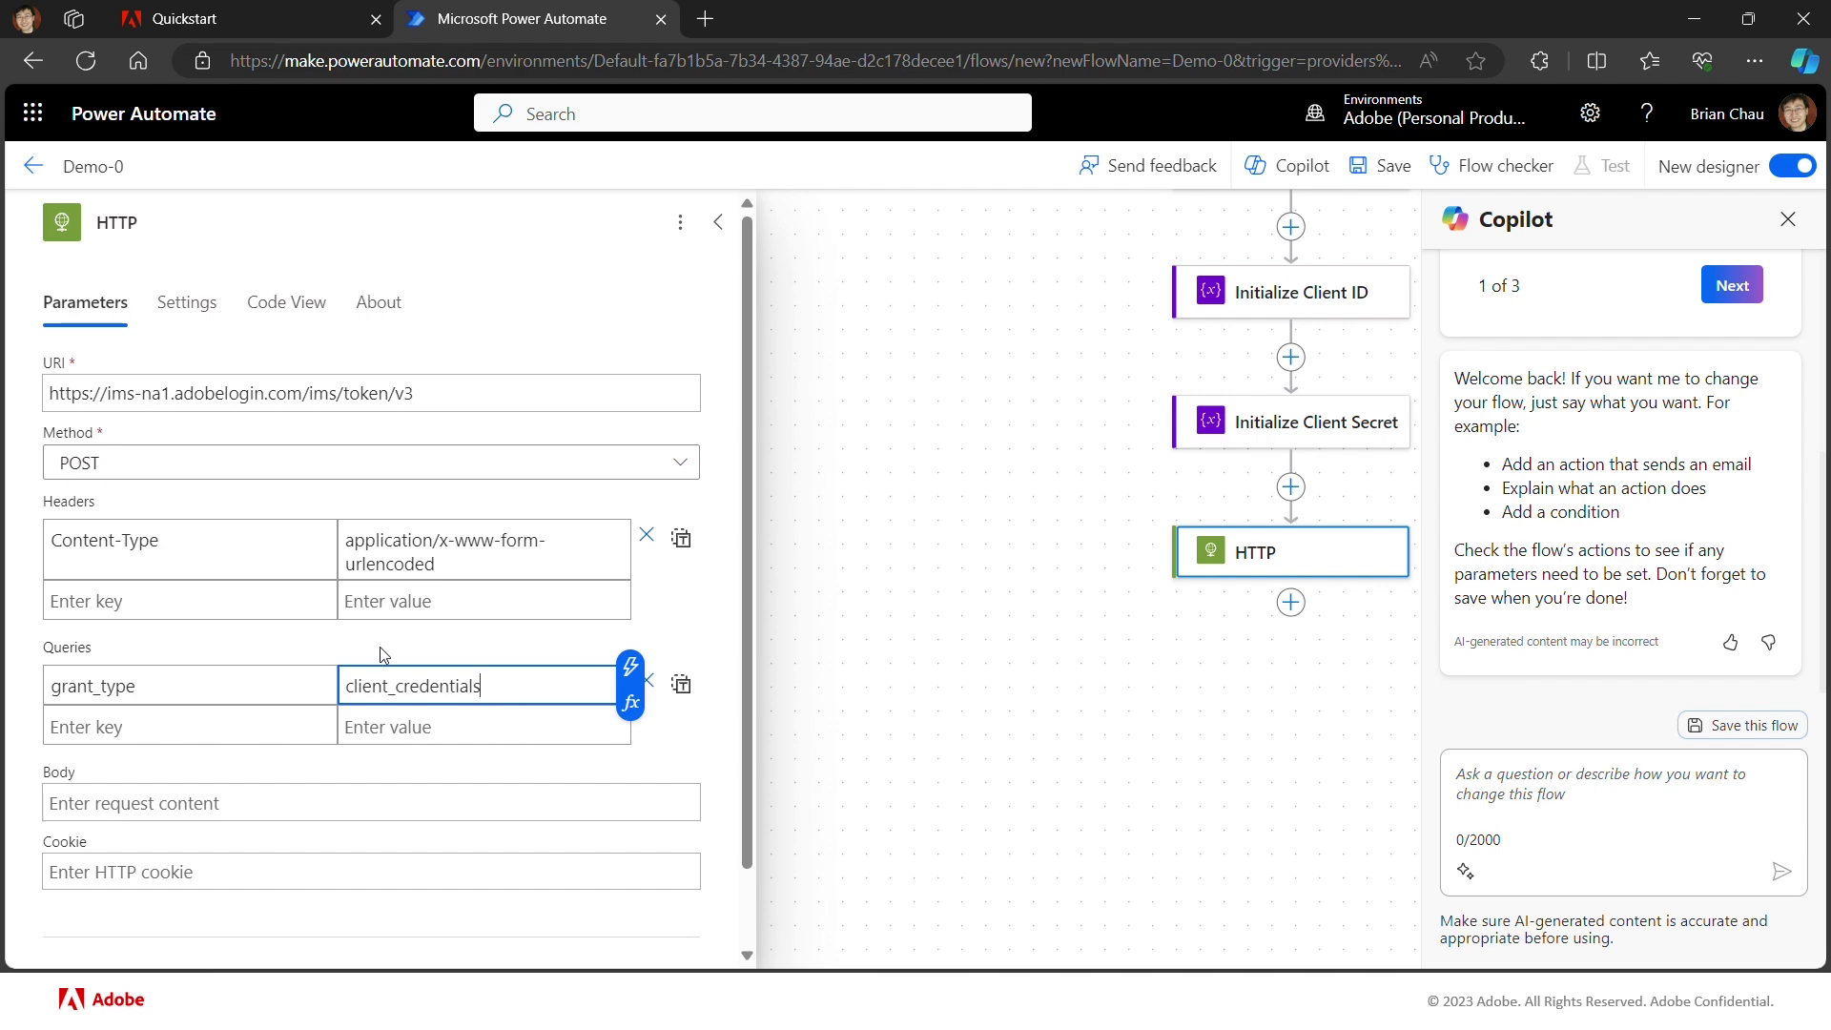
{"action": "left_click", "coordinate": [192, 29]}
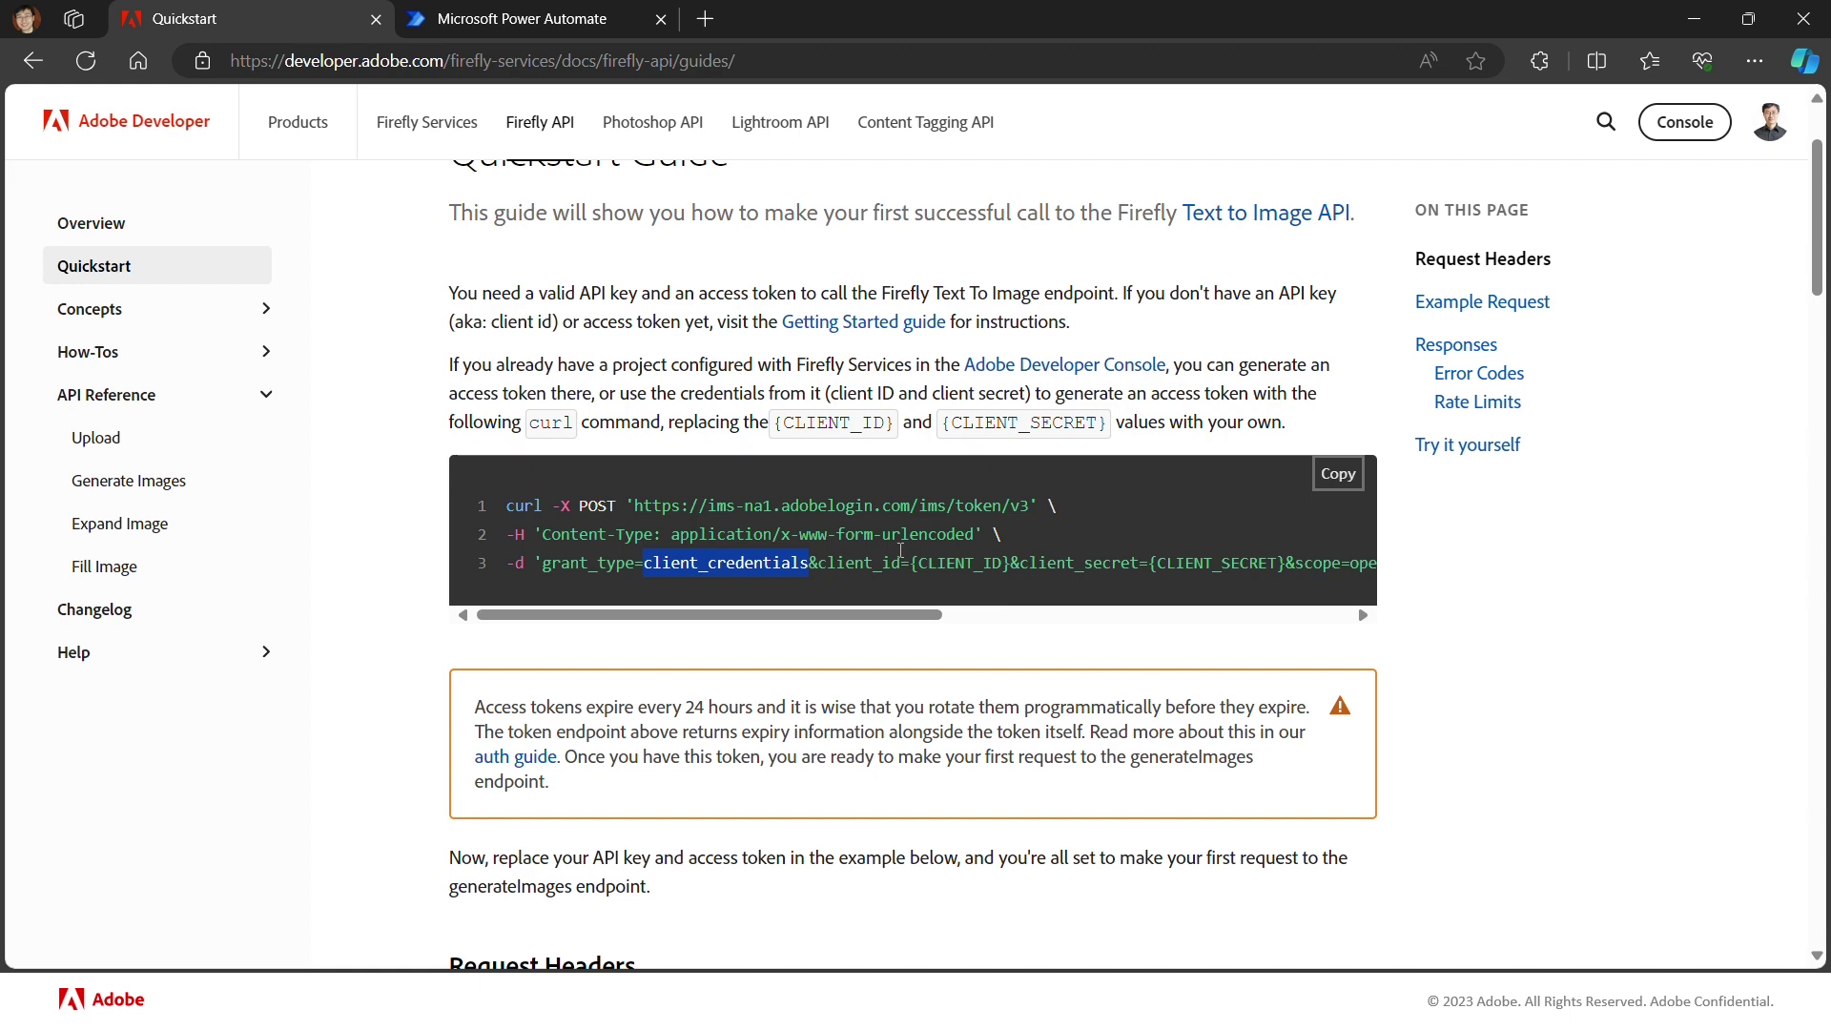
Step: Add query parameter client_id set to the ff_client_id variable
{"action": "left_click", "coordinate": [531, 27]}
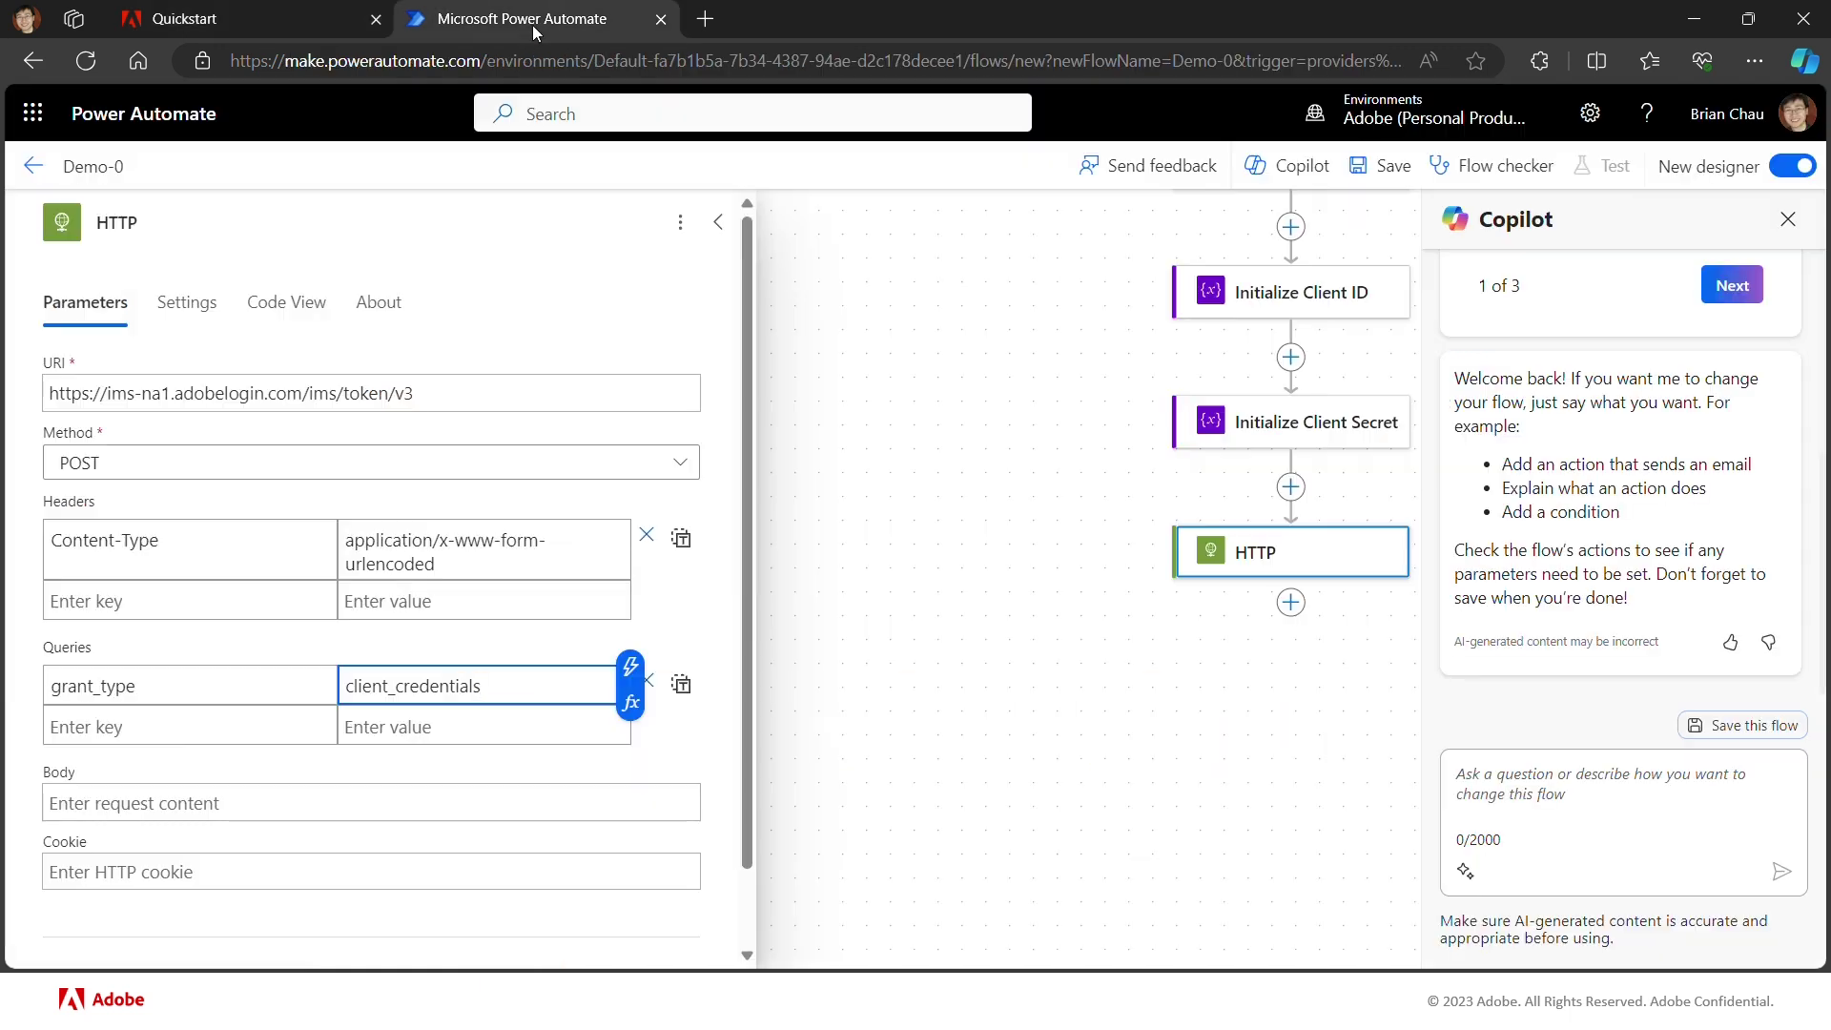
{"action": "left_click", "coordinate": [163, 732]}
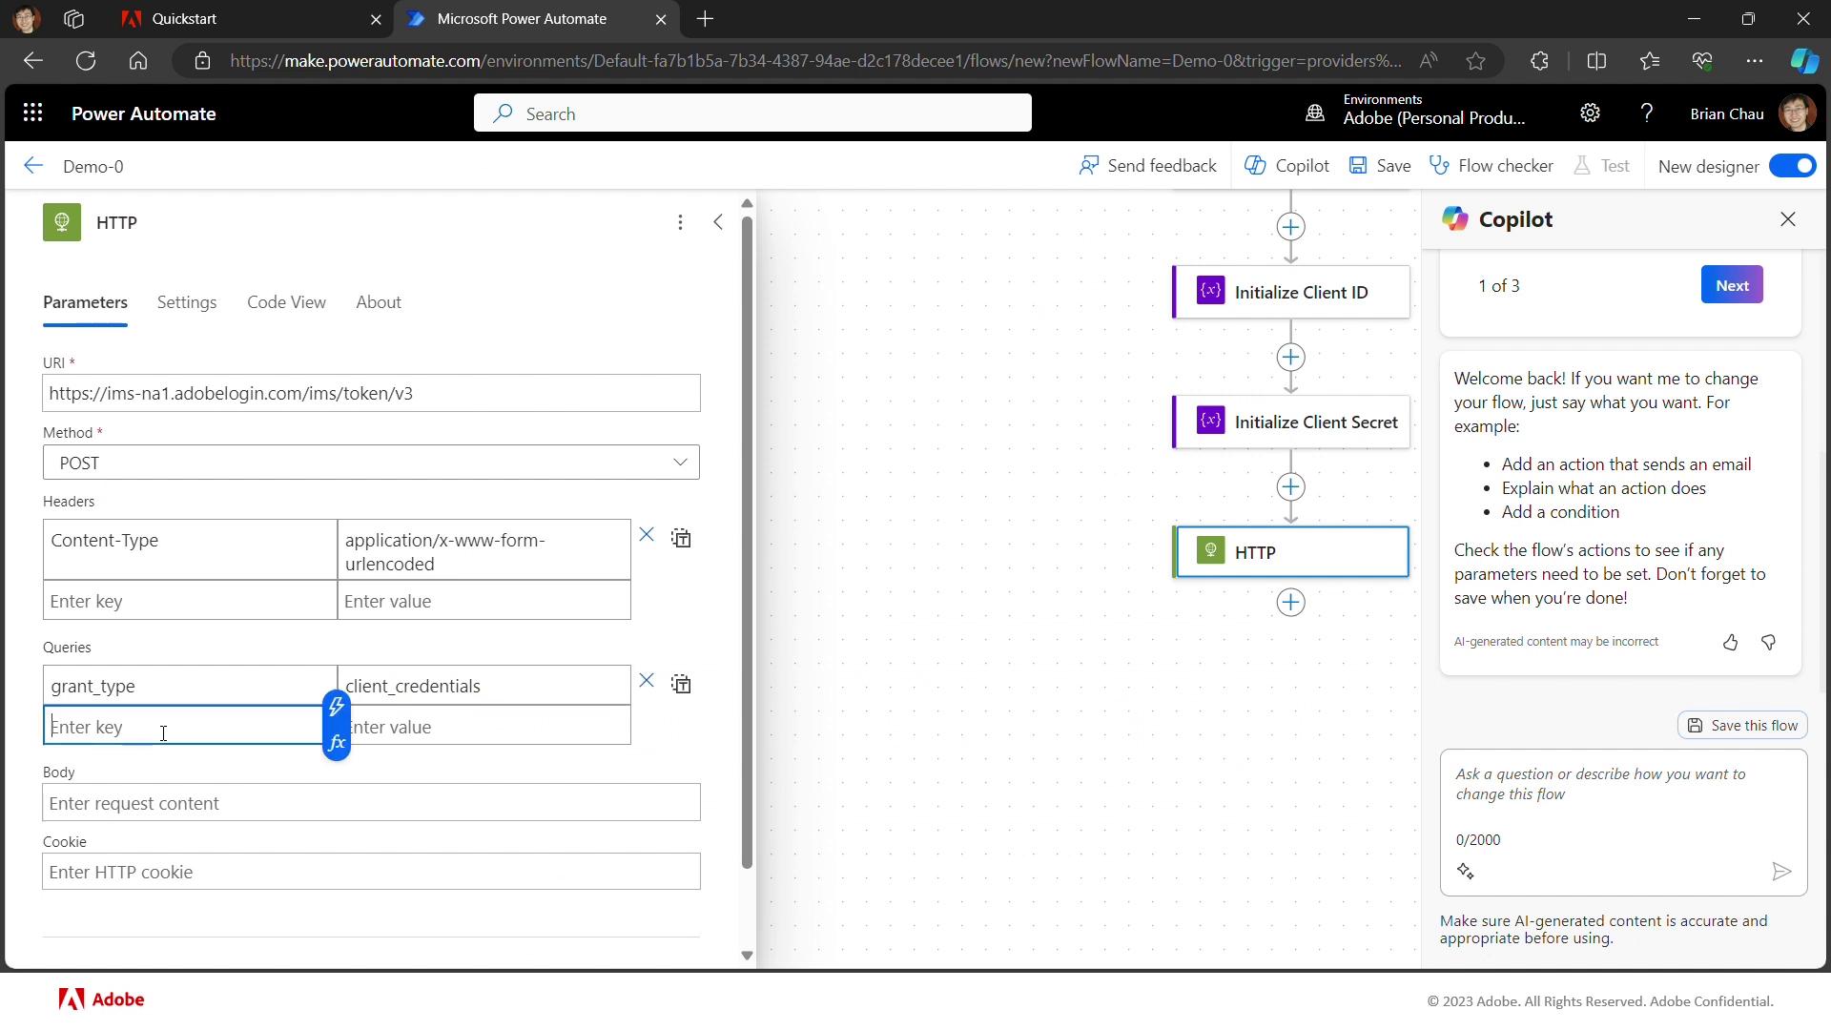
{"action": "type", "text": "client_id"}
{"action": "left_click", "coordinate": [380, 728]}
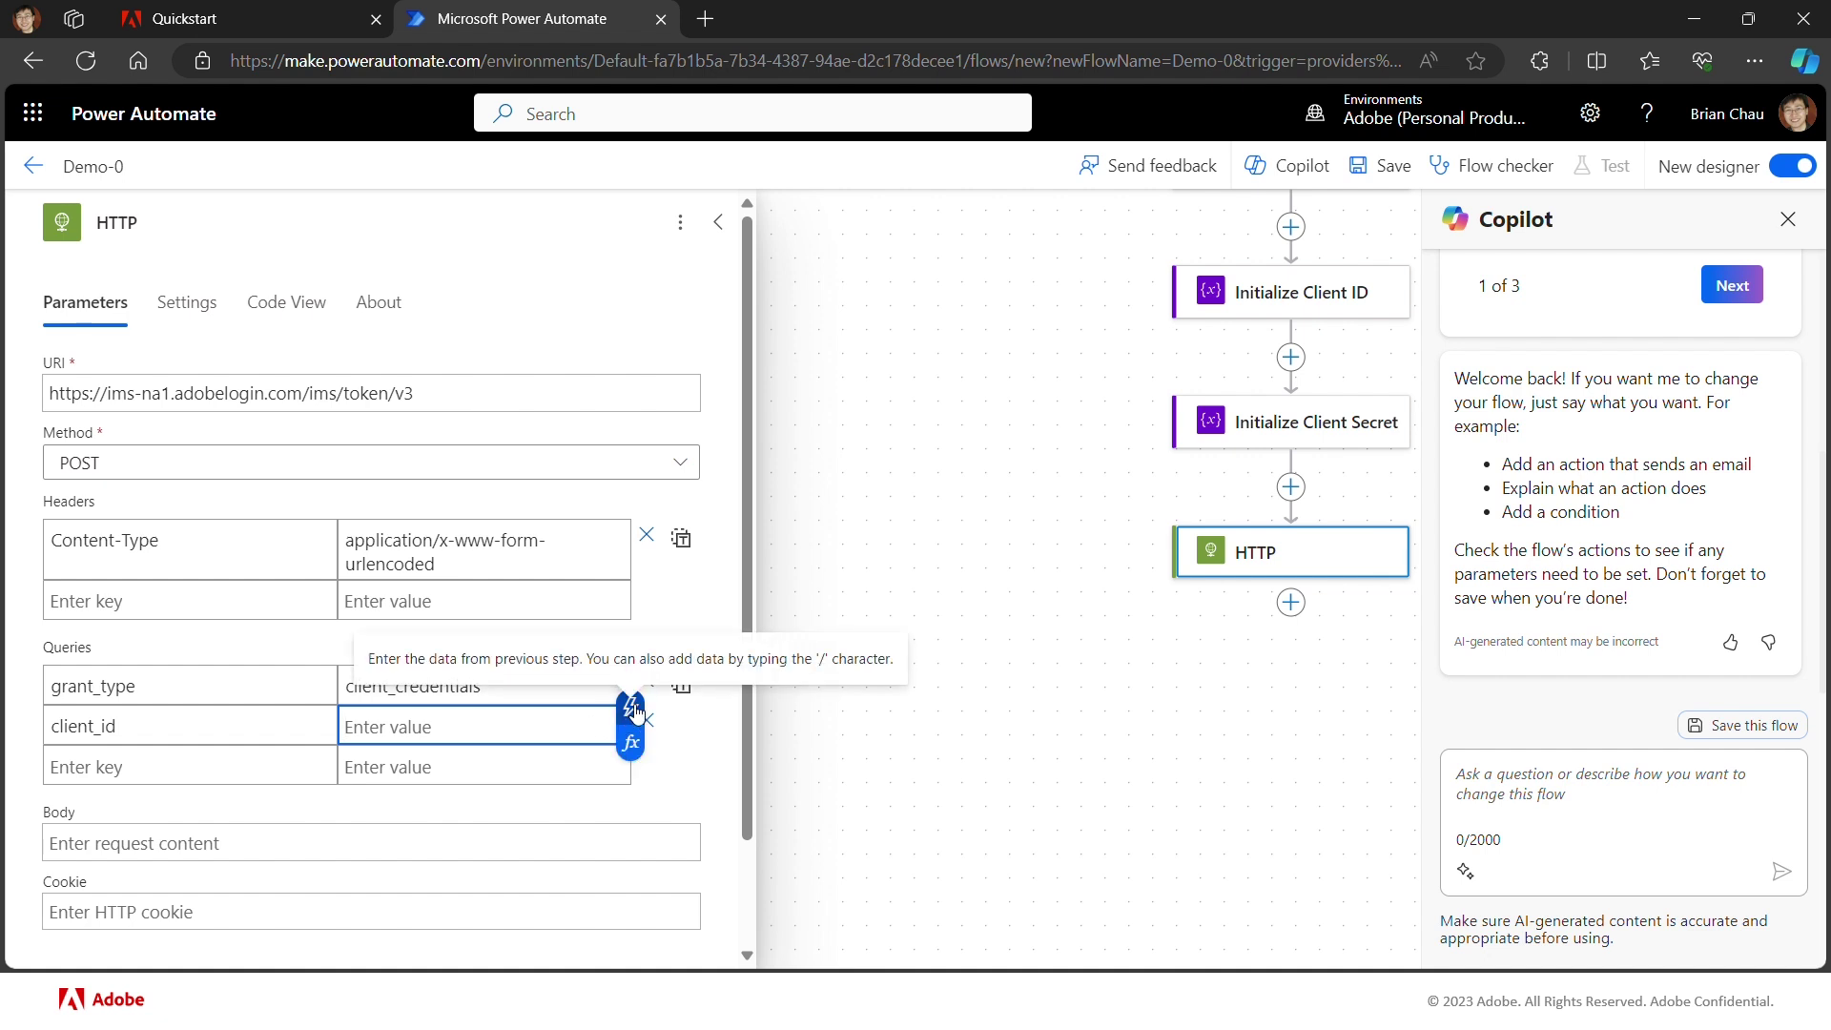
{"action": "left_click", "coordinate": [632, 711]}
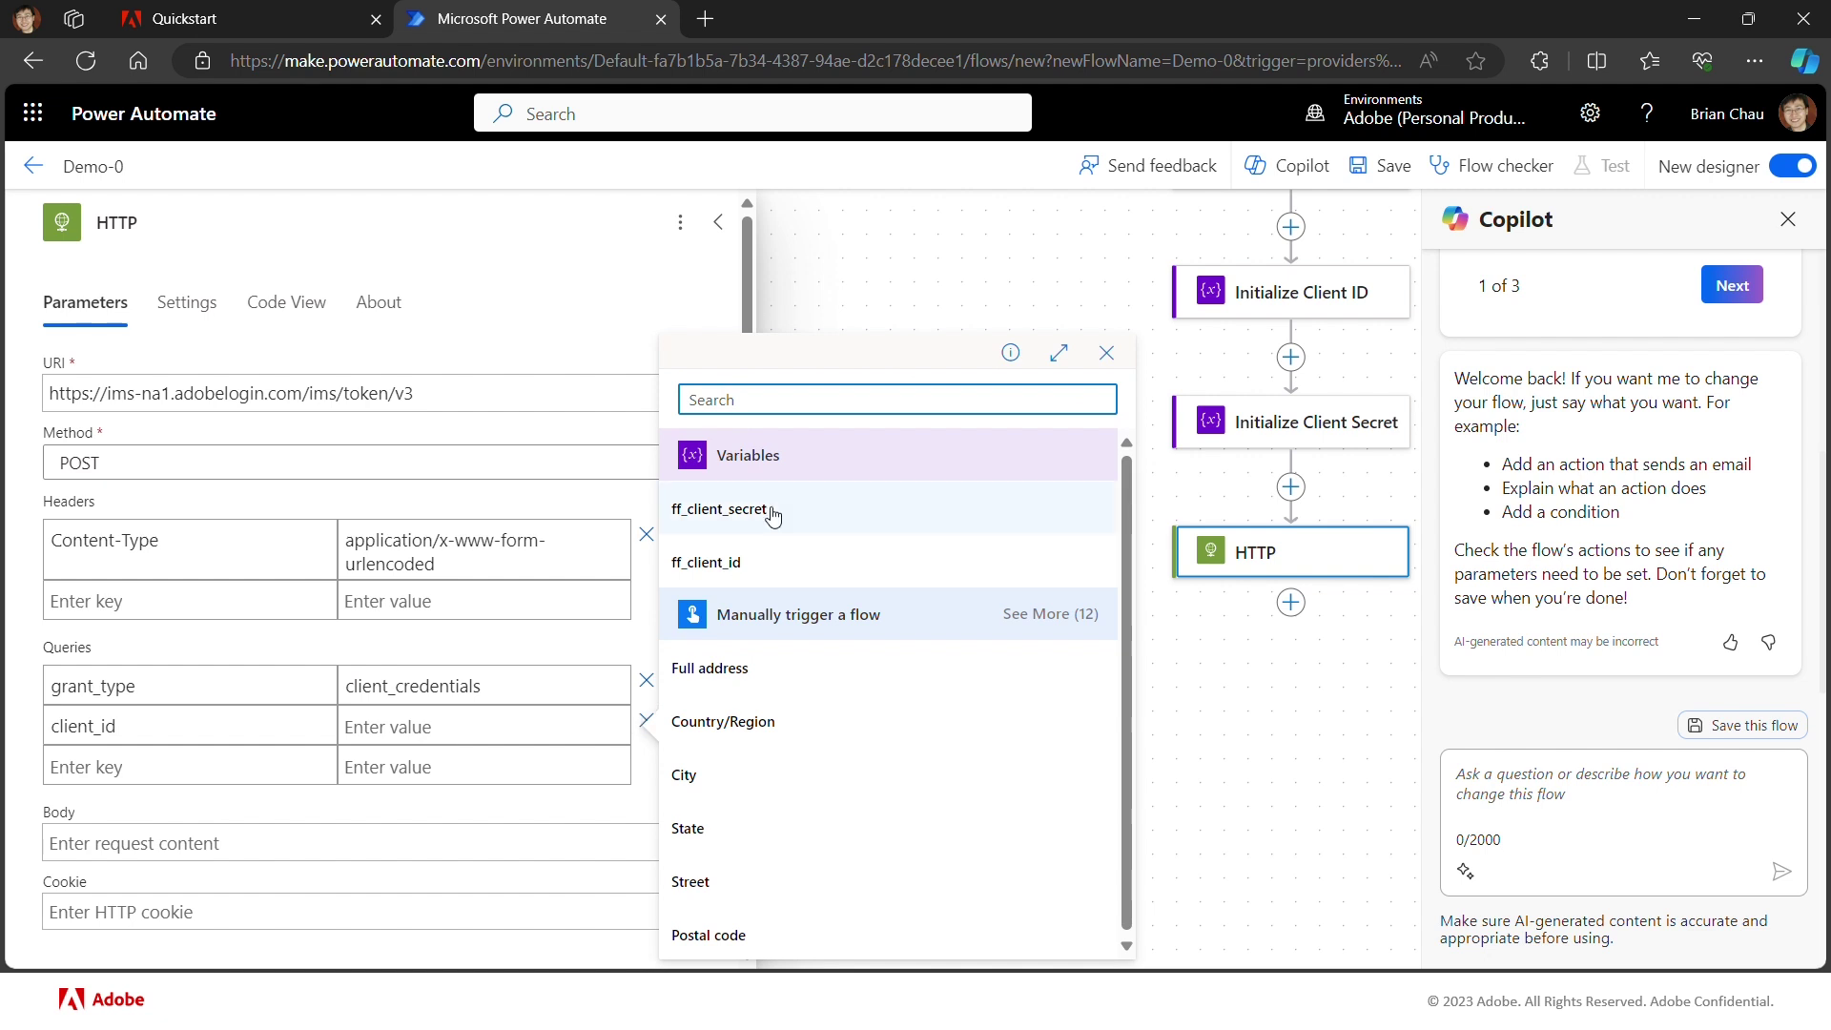
{"action": "left_click", "coordinate": [751, 564]}
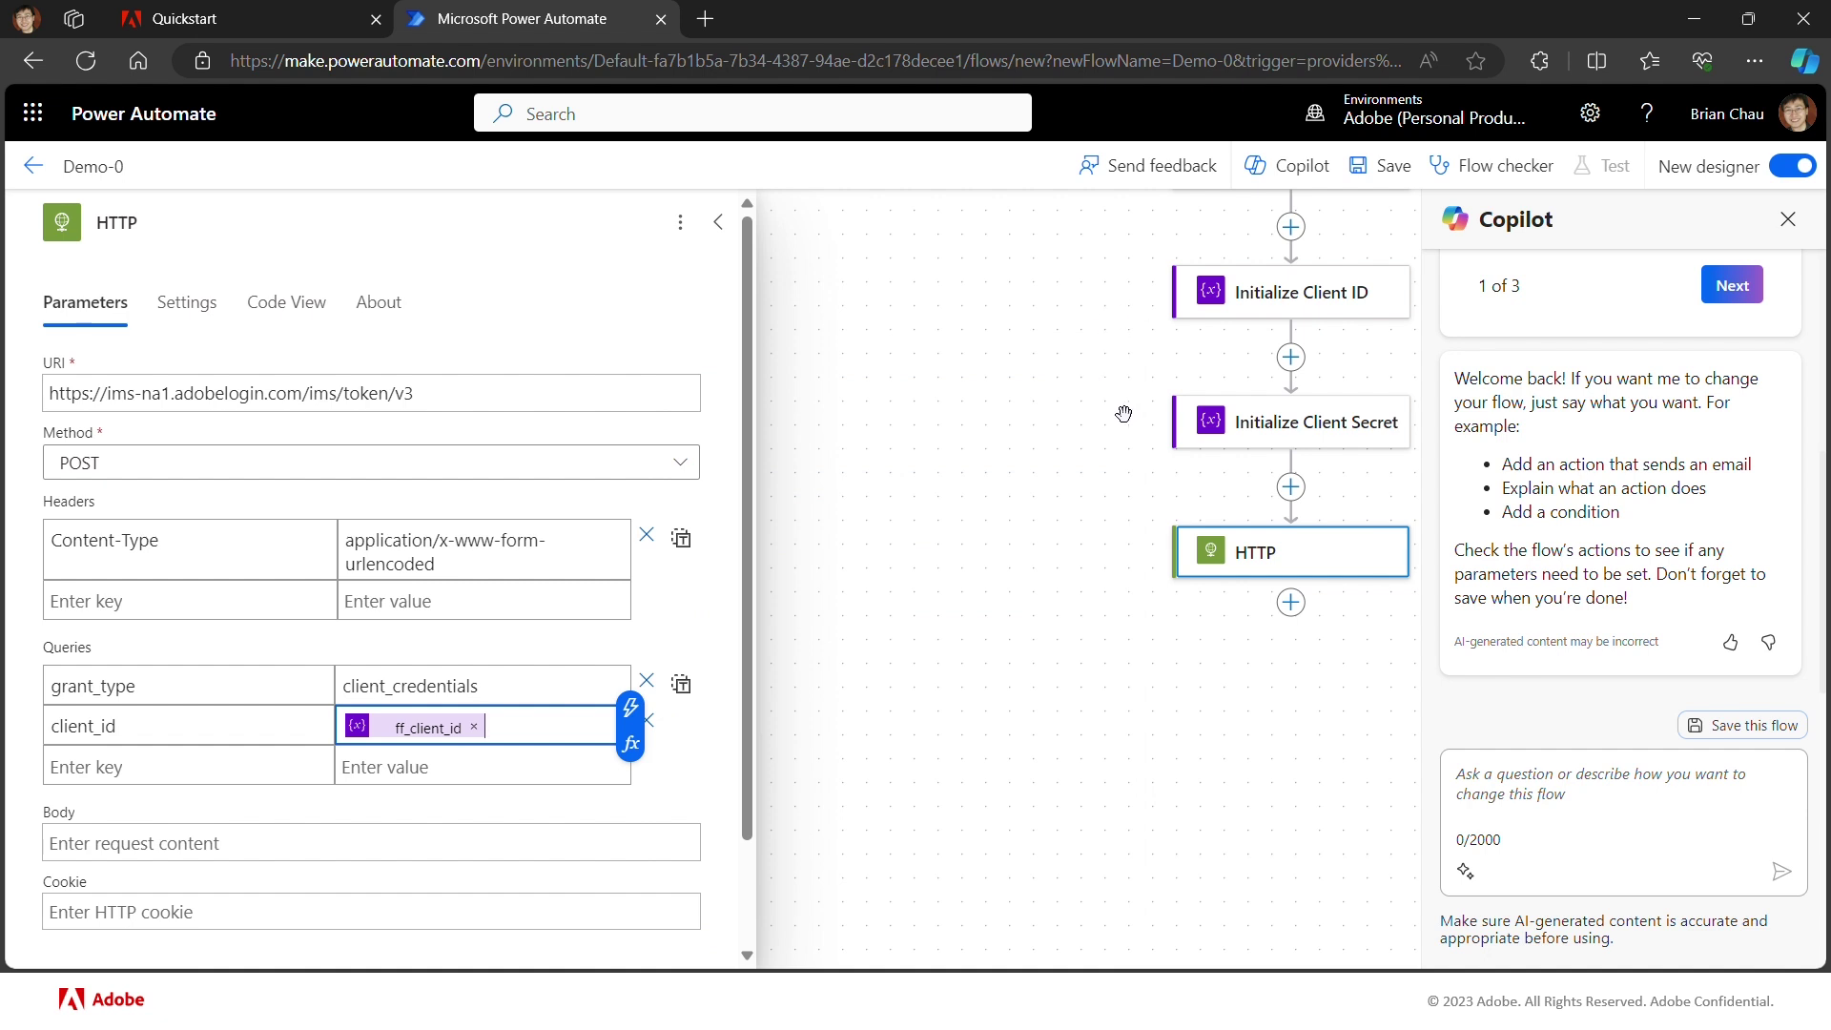
Step: Add query parameter client_secret set to the ff_client_secret variable
{"action": "left_click", "coordinate": [267, 766]}
{"action": "type", "text": "client"}
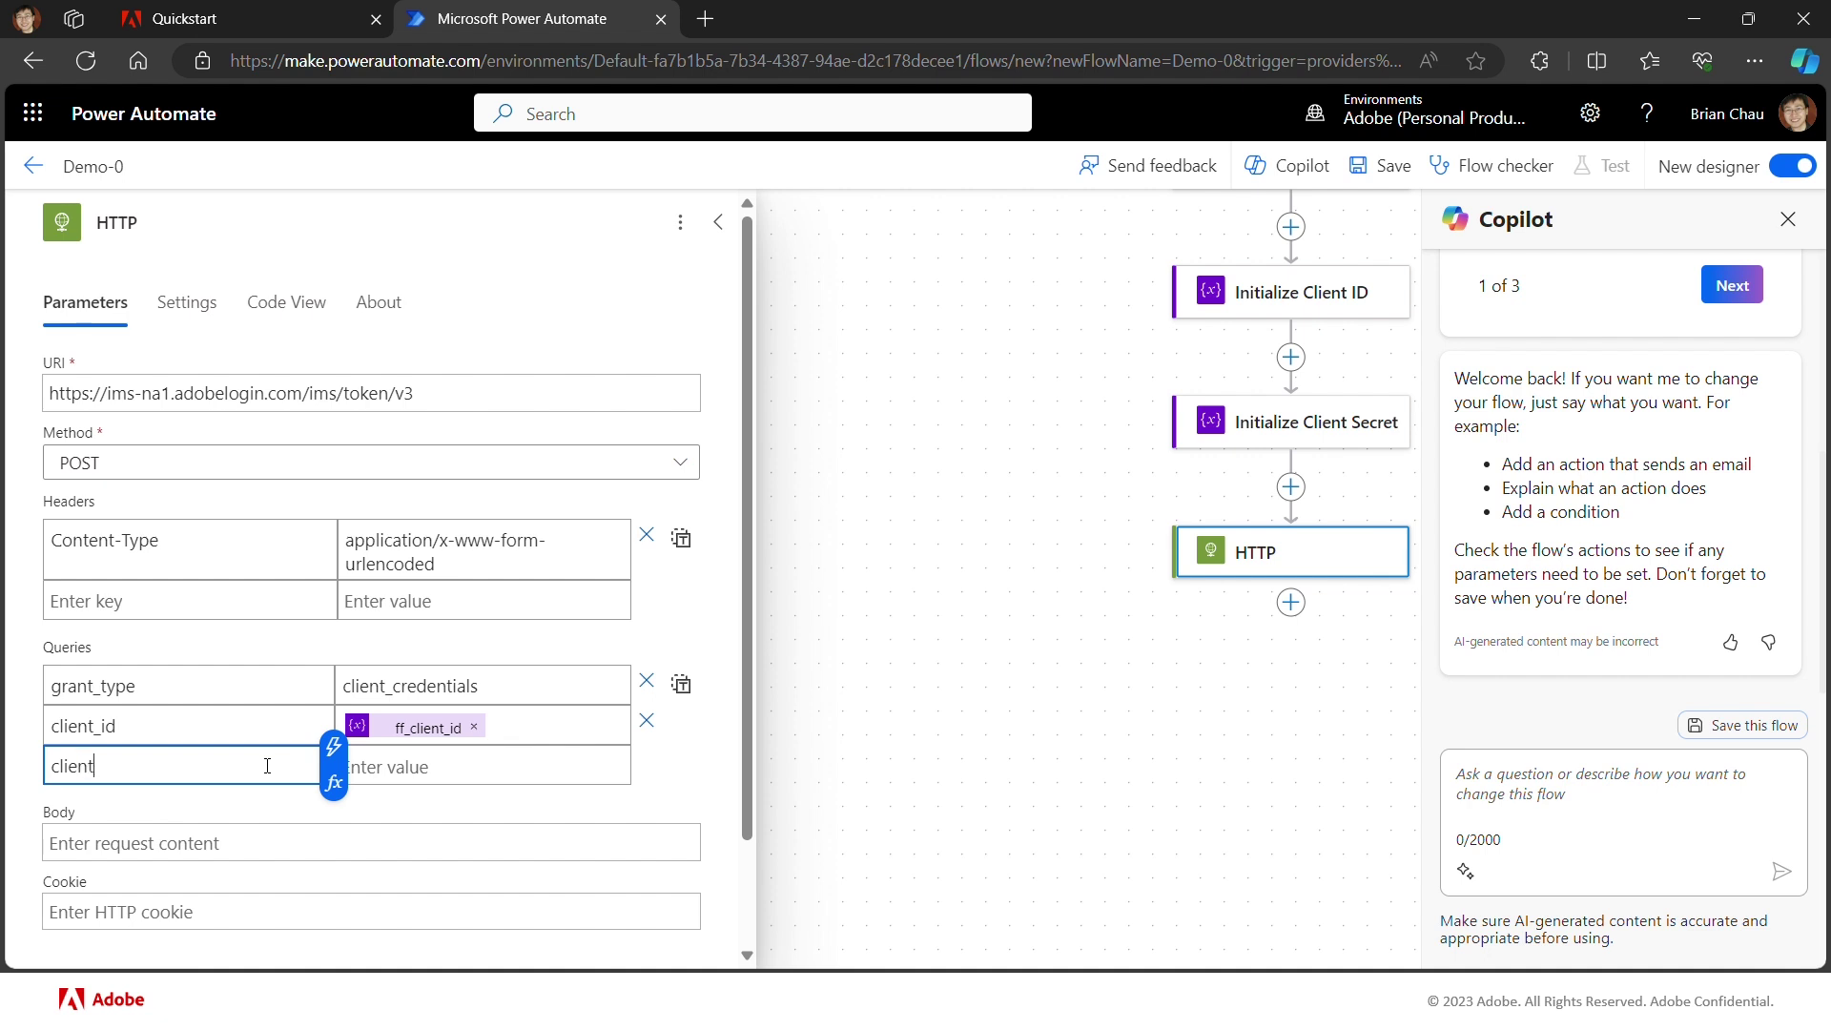
{"action": "type", "text": "_secret"}
{"action": "left_click", "coordinate": [437, 763]}
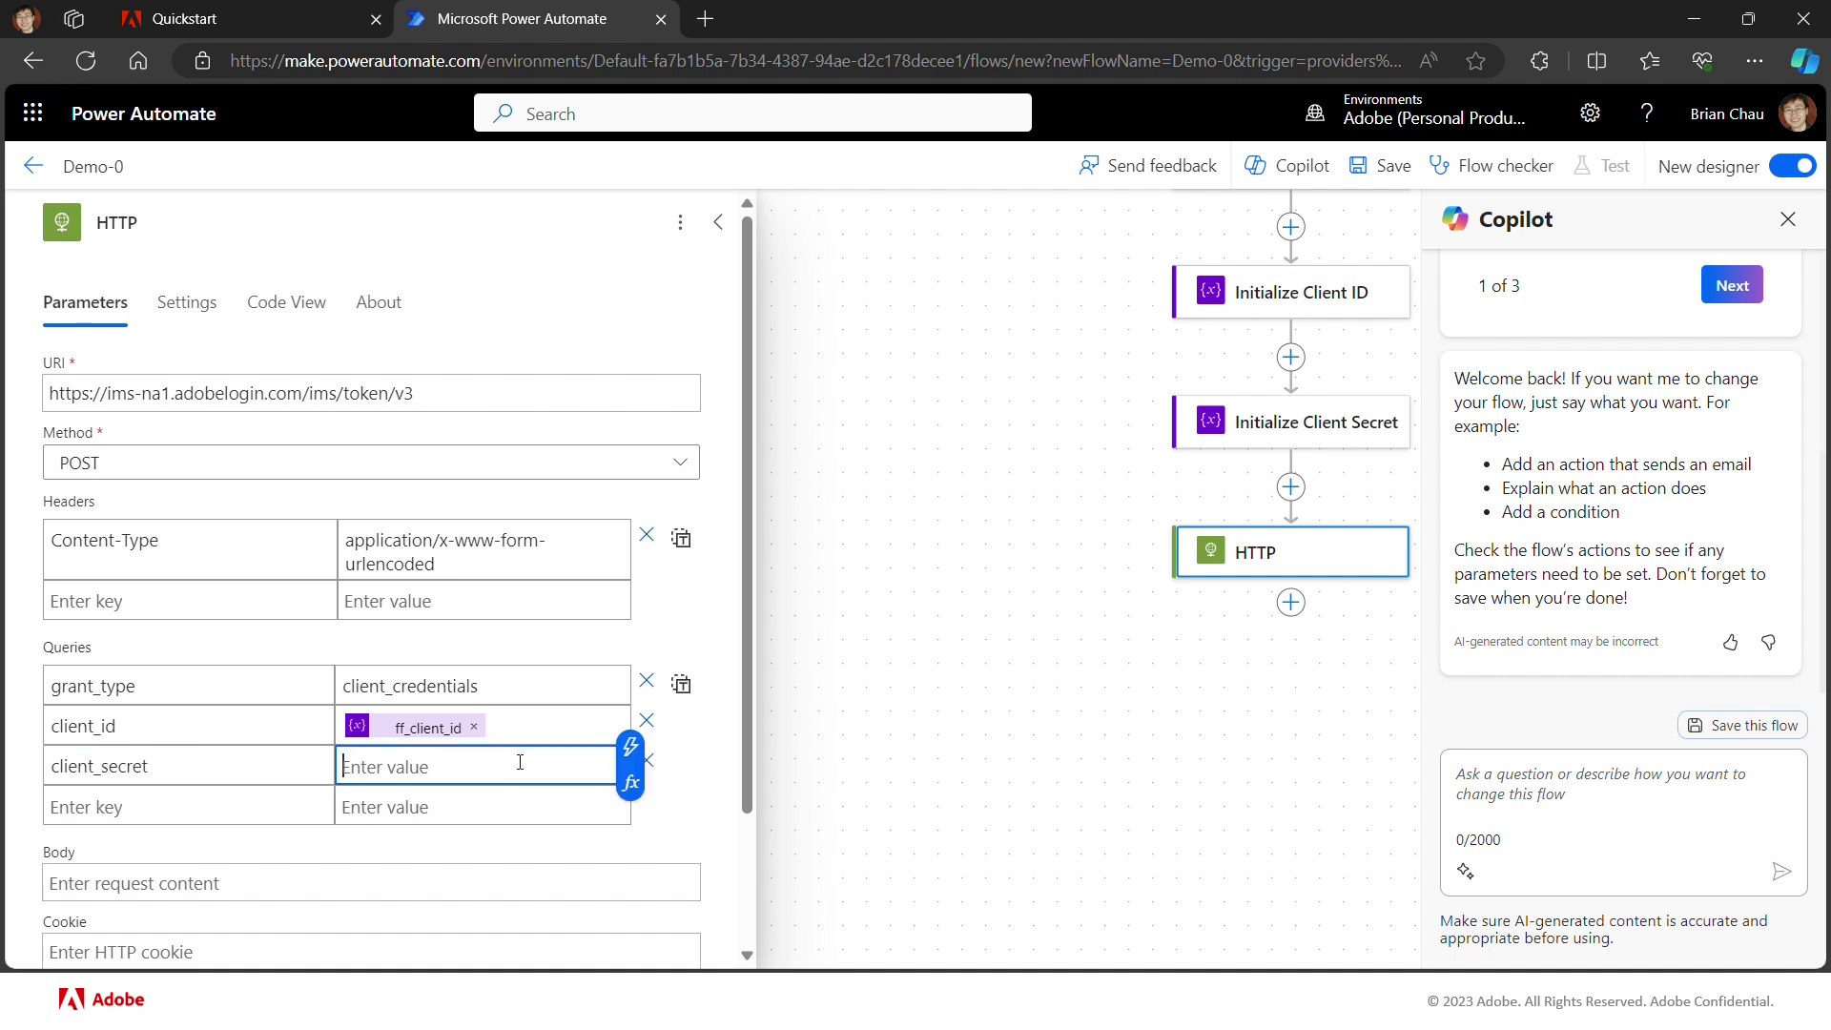
{"action": "left_click", "coordinate": [636, 750]}
{"action": "left_click", "coordinate": [754, 509]}
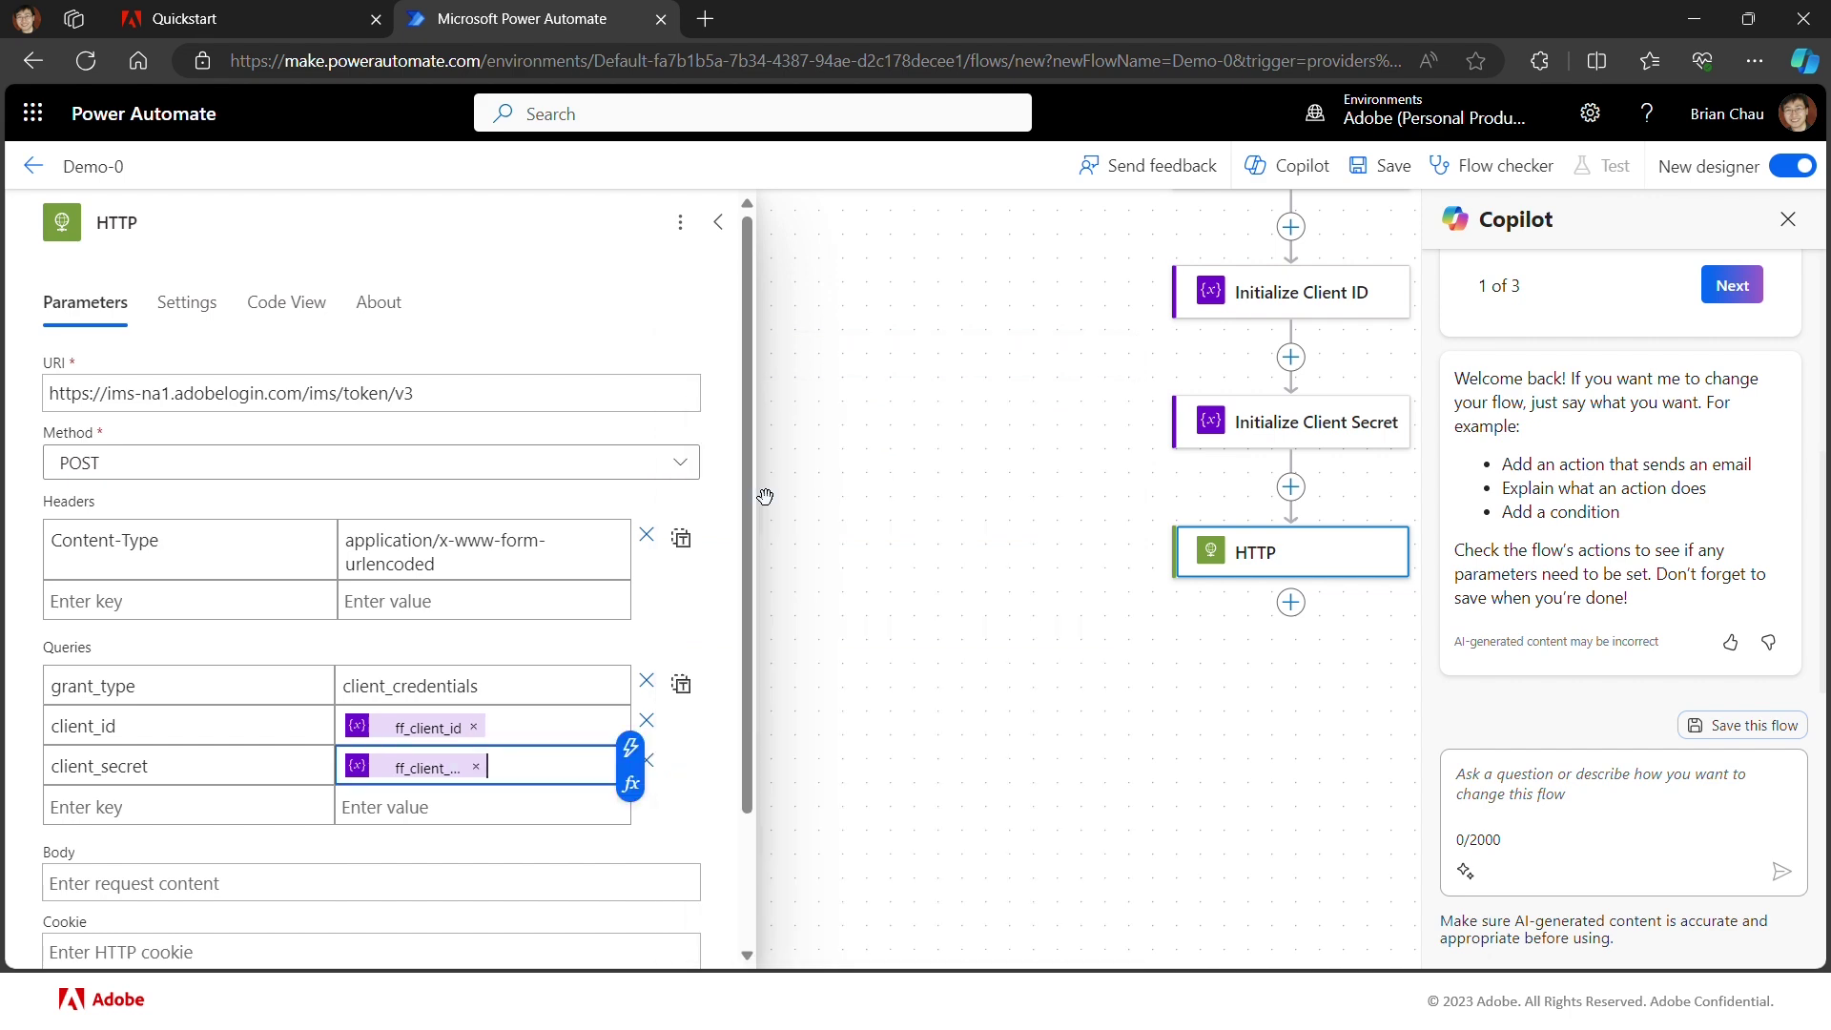
{"action": "left_click", "coordinate": [200, 28]}
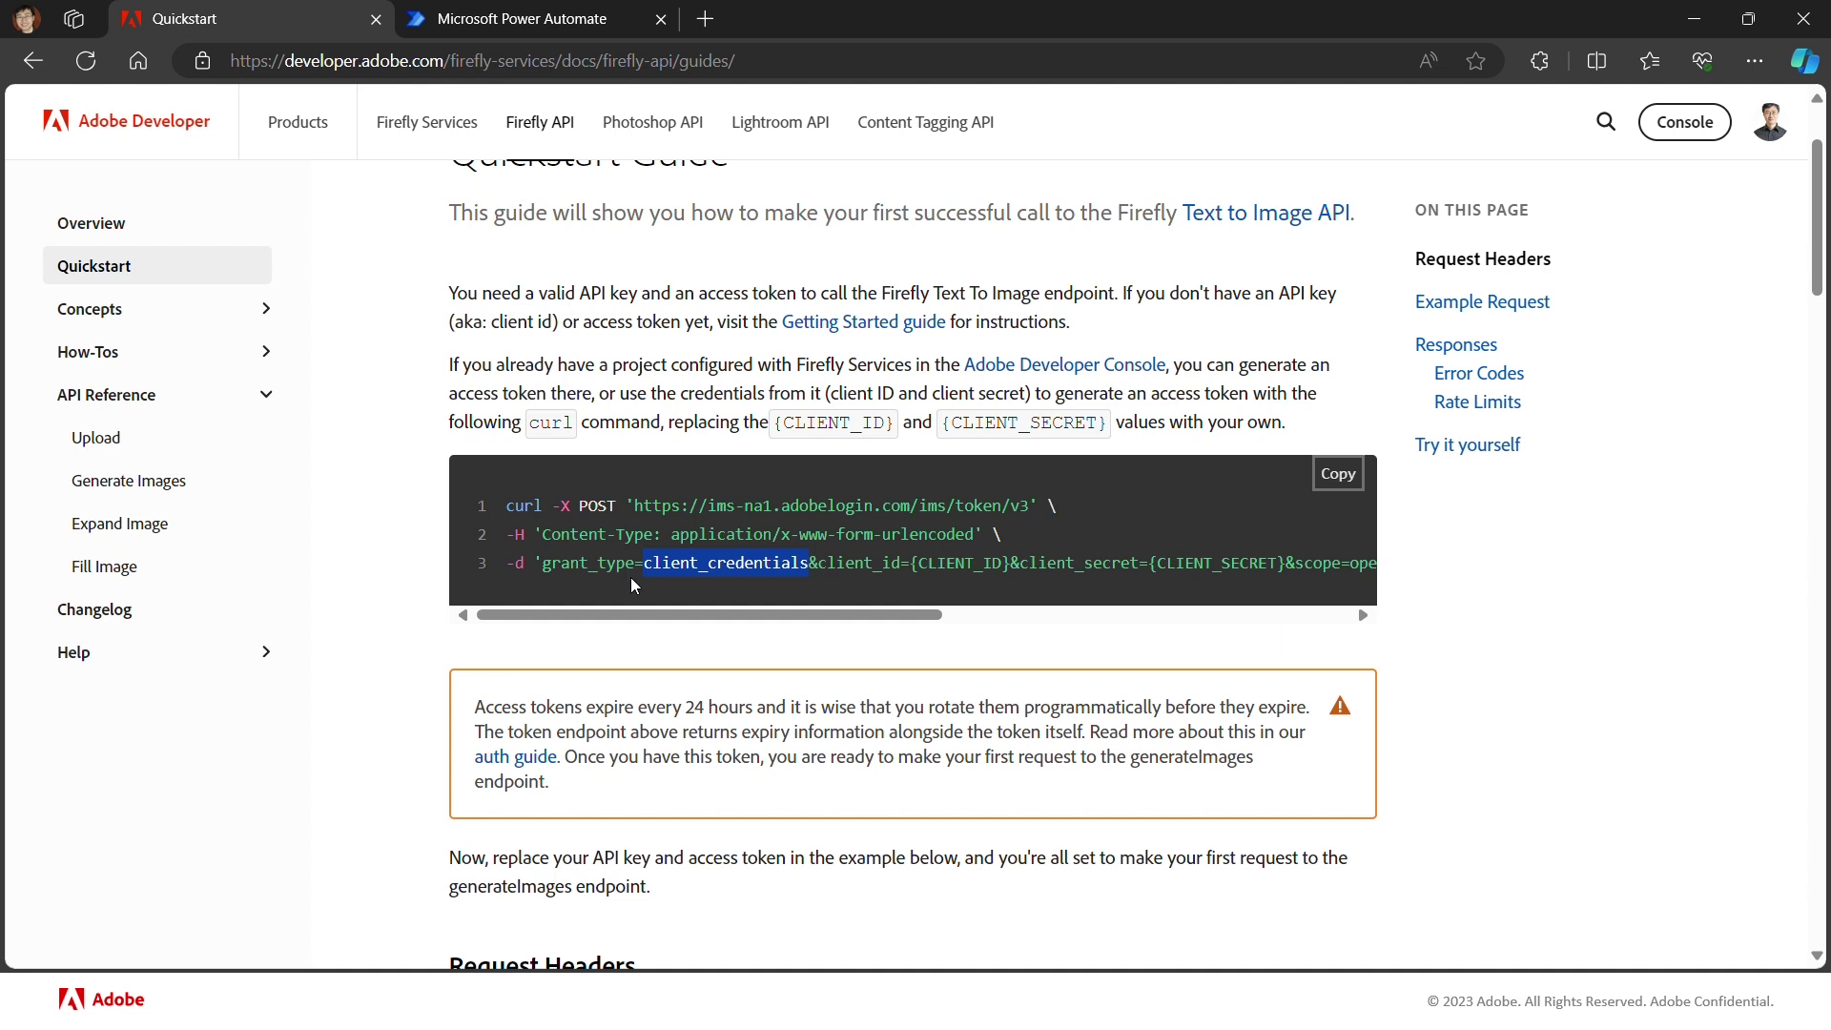
Step: Add query parameter scope = openid,AdobeID,session,additional_info,read_organizations,firefly_api,ff_apis from the curl example
{"action": "left_click_drag", "start_coordinate": [626, 618], "coordinate": [1019, 630]}
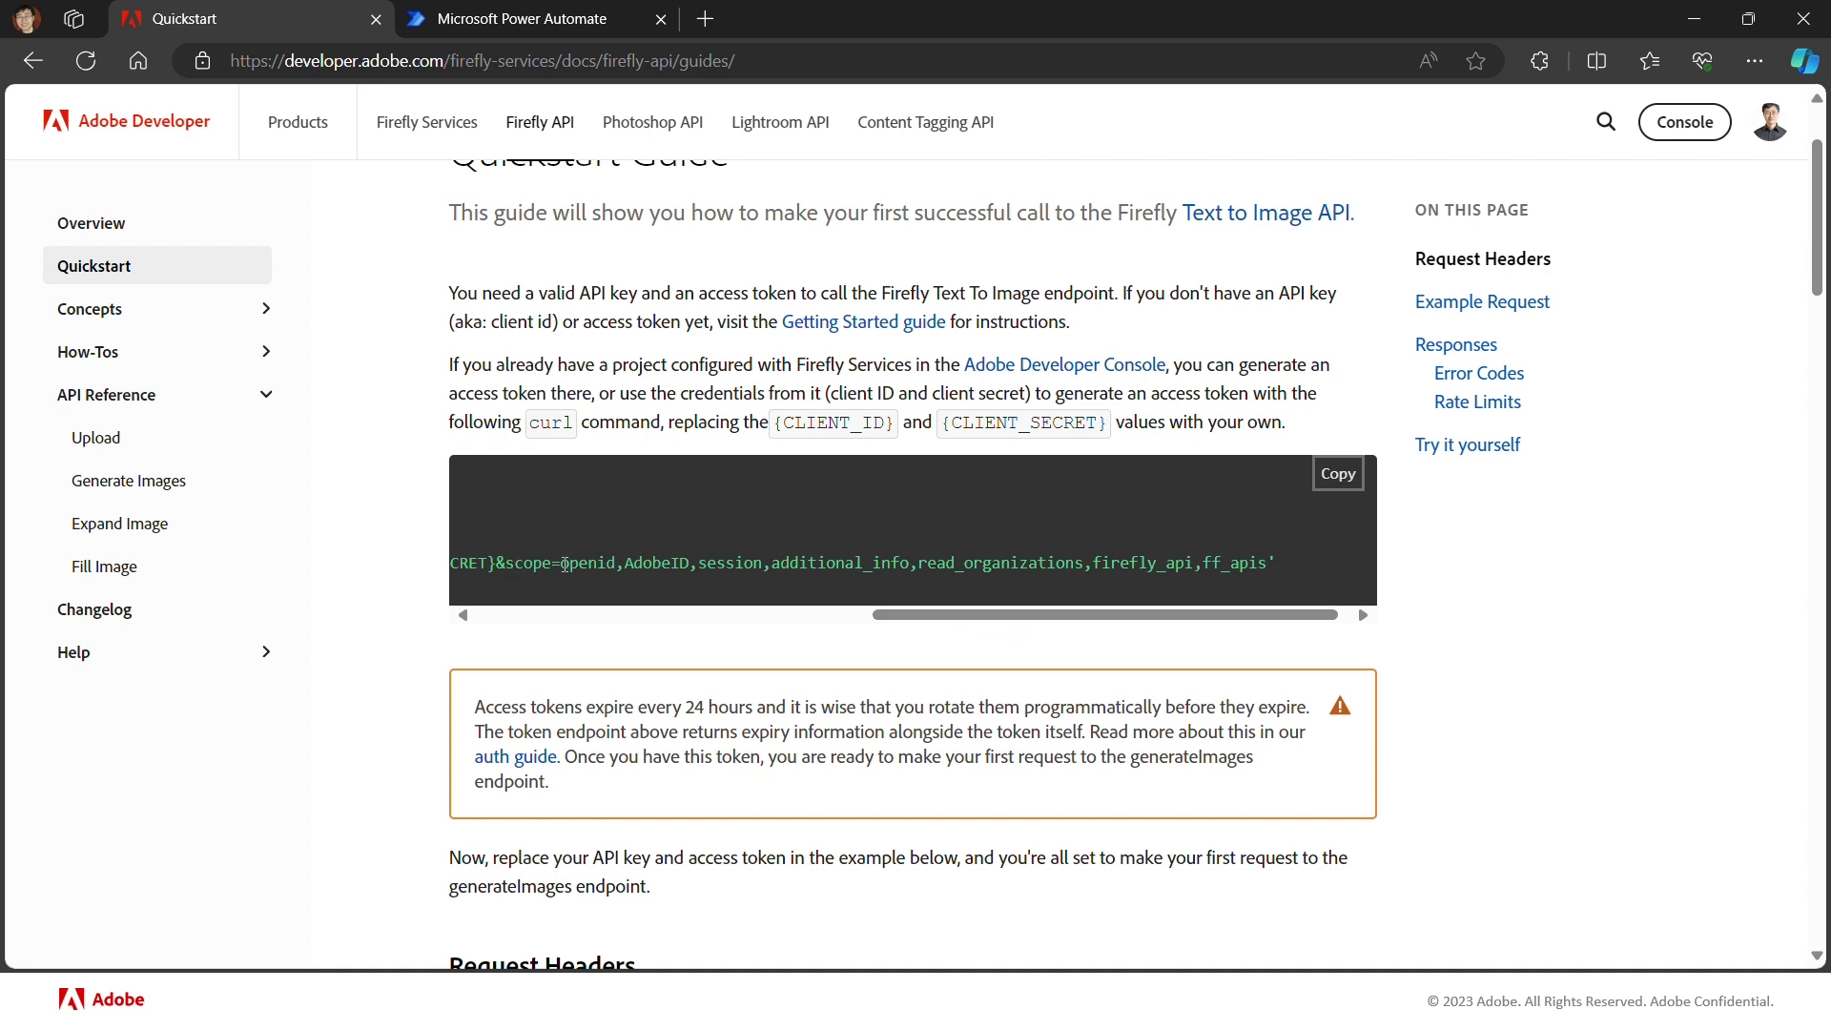
{"action": "left_click_drag", "start_coordinate": [563, 566], "coordinate": [1268, 565]}
{"action": "key", "text": "ctrl+c"}
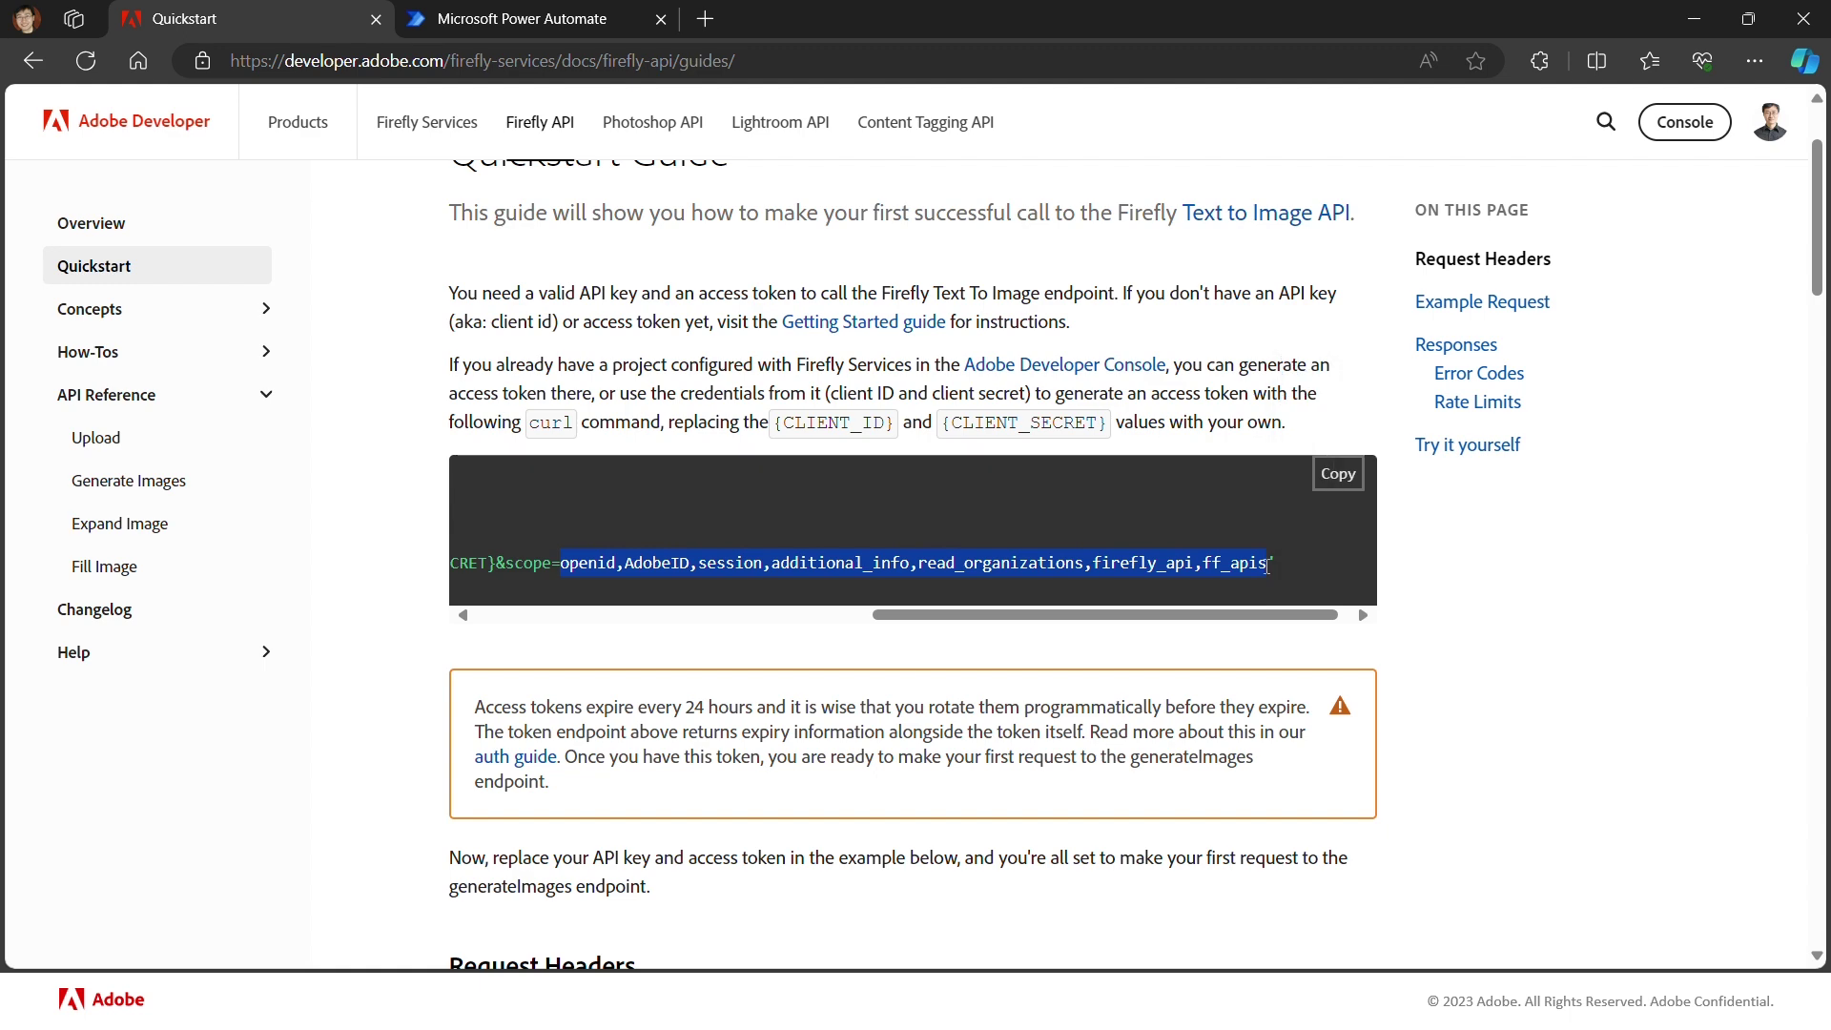
{"action": "left_click", "coordinate": [556, 21]}
{"action": "left_click", "coordinate": [183, 806]}
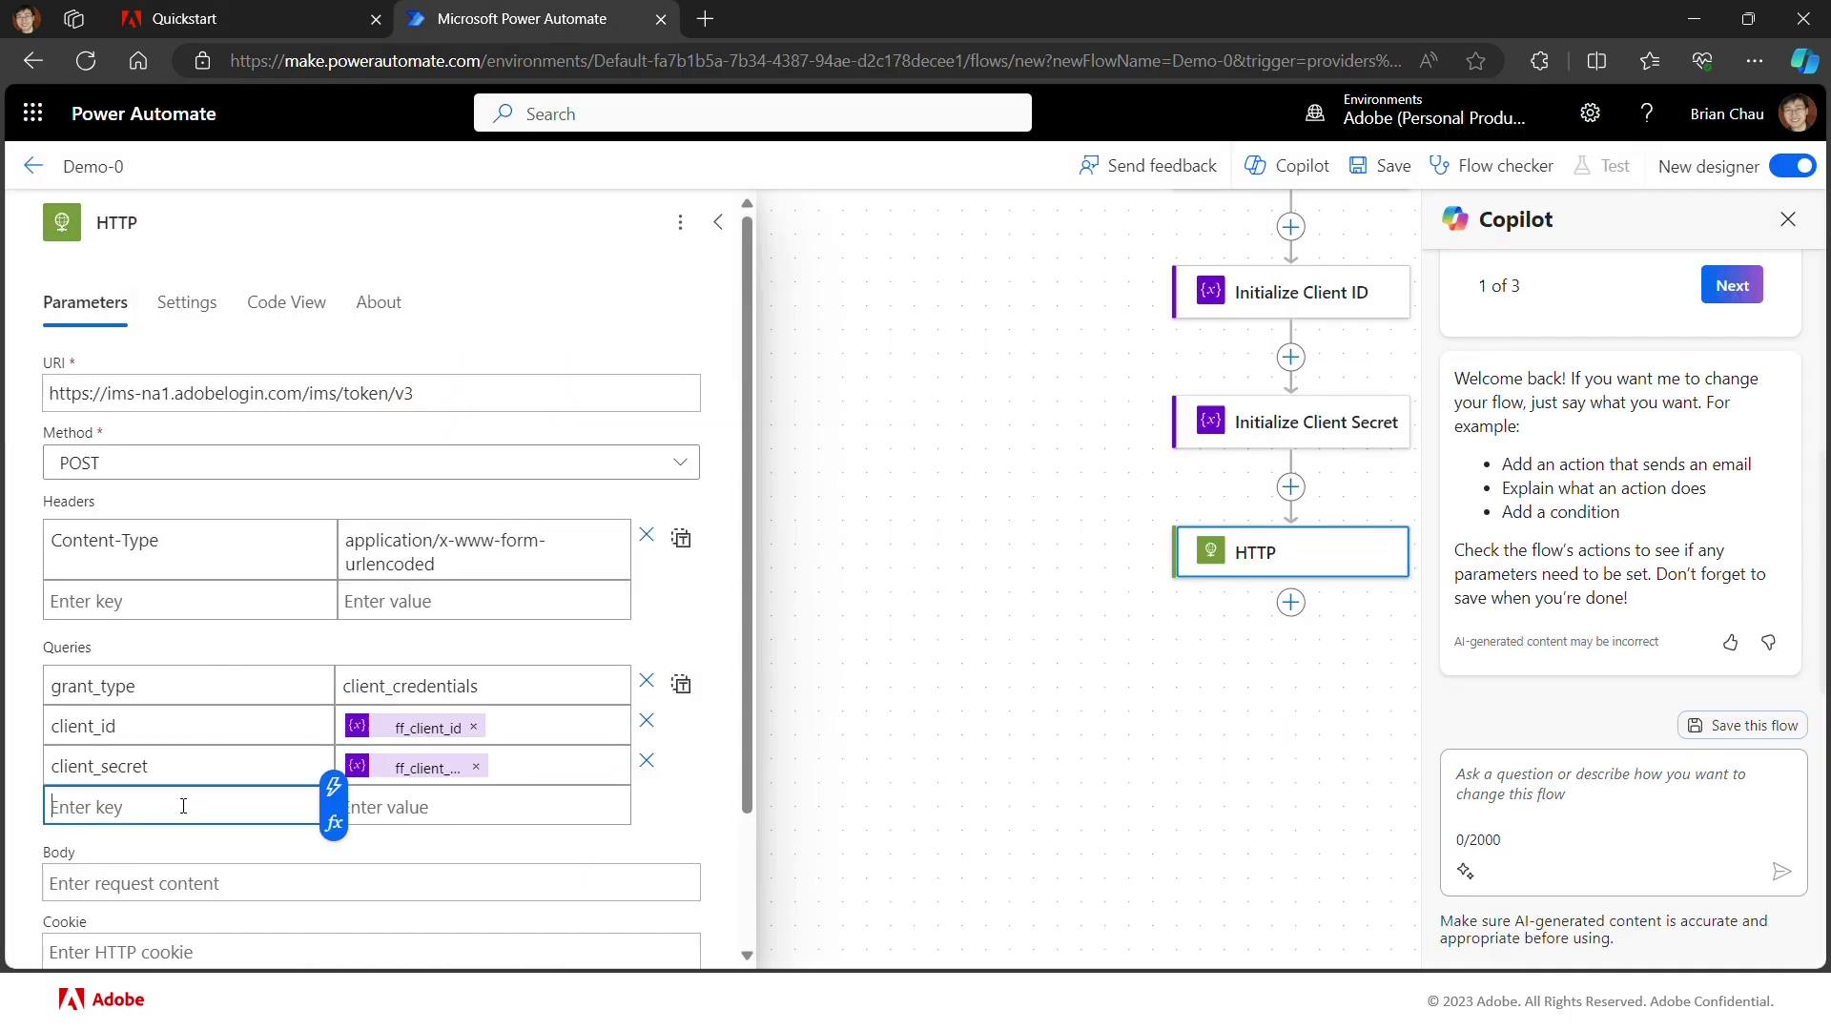
{"action": "type", "text": "scope"}
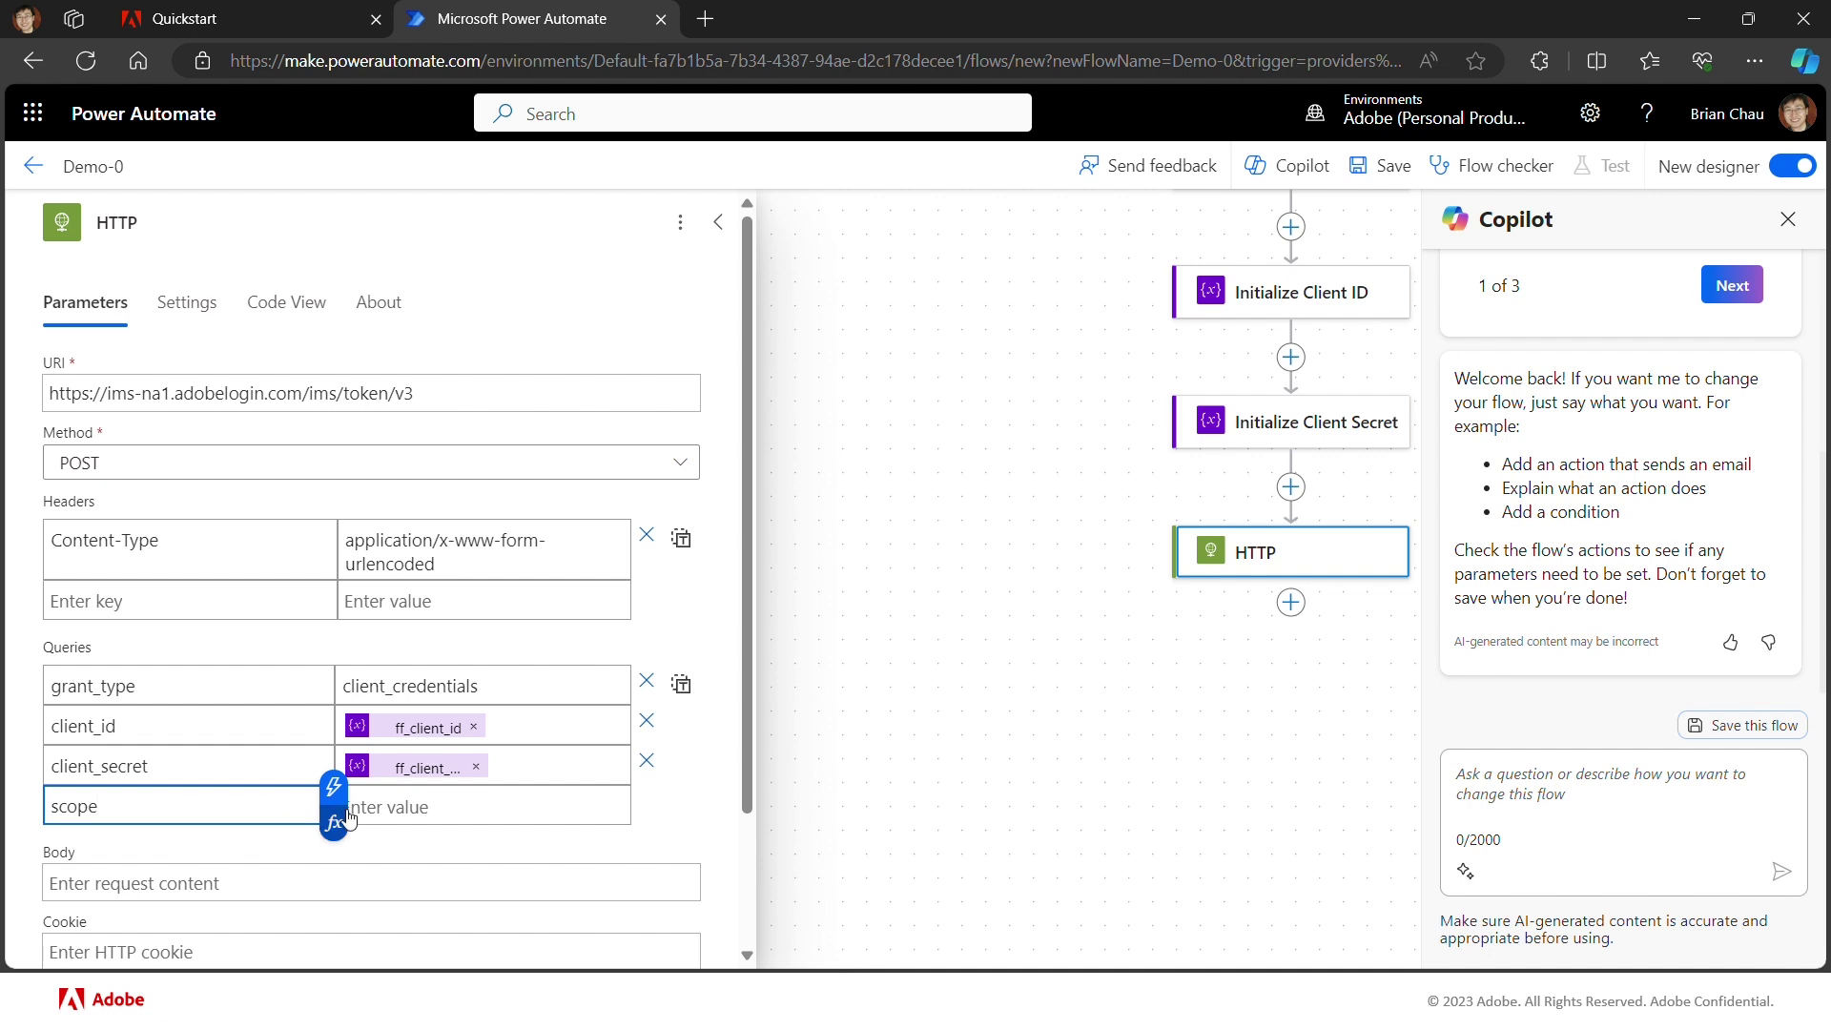
{"action": "left_click", "coordinate": [399, 807]}
{"action": "key", "text": "ctrl+v"}
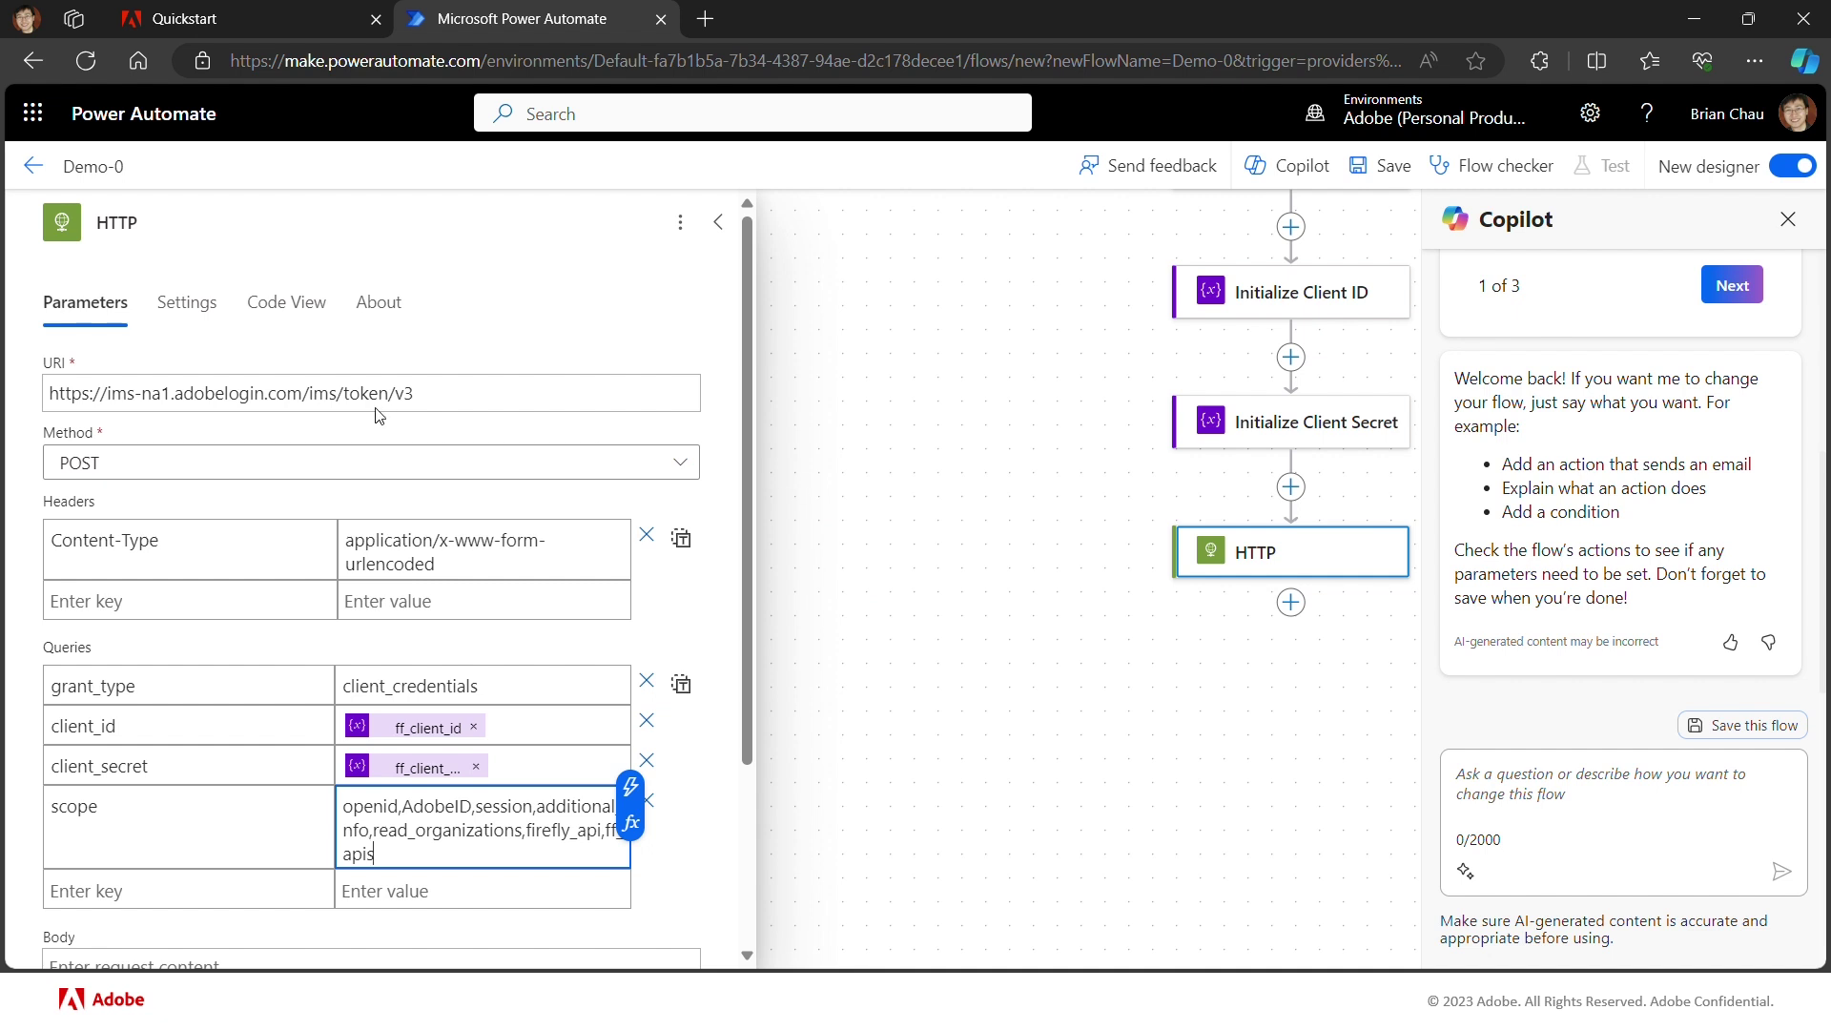
{"action": "left_click", "coordinate": [120, 225]}
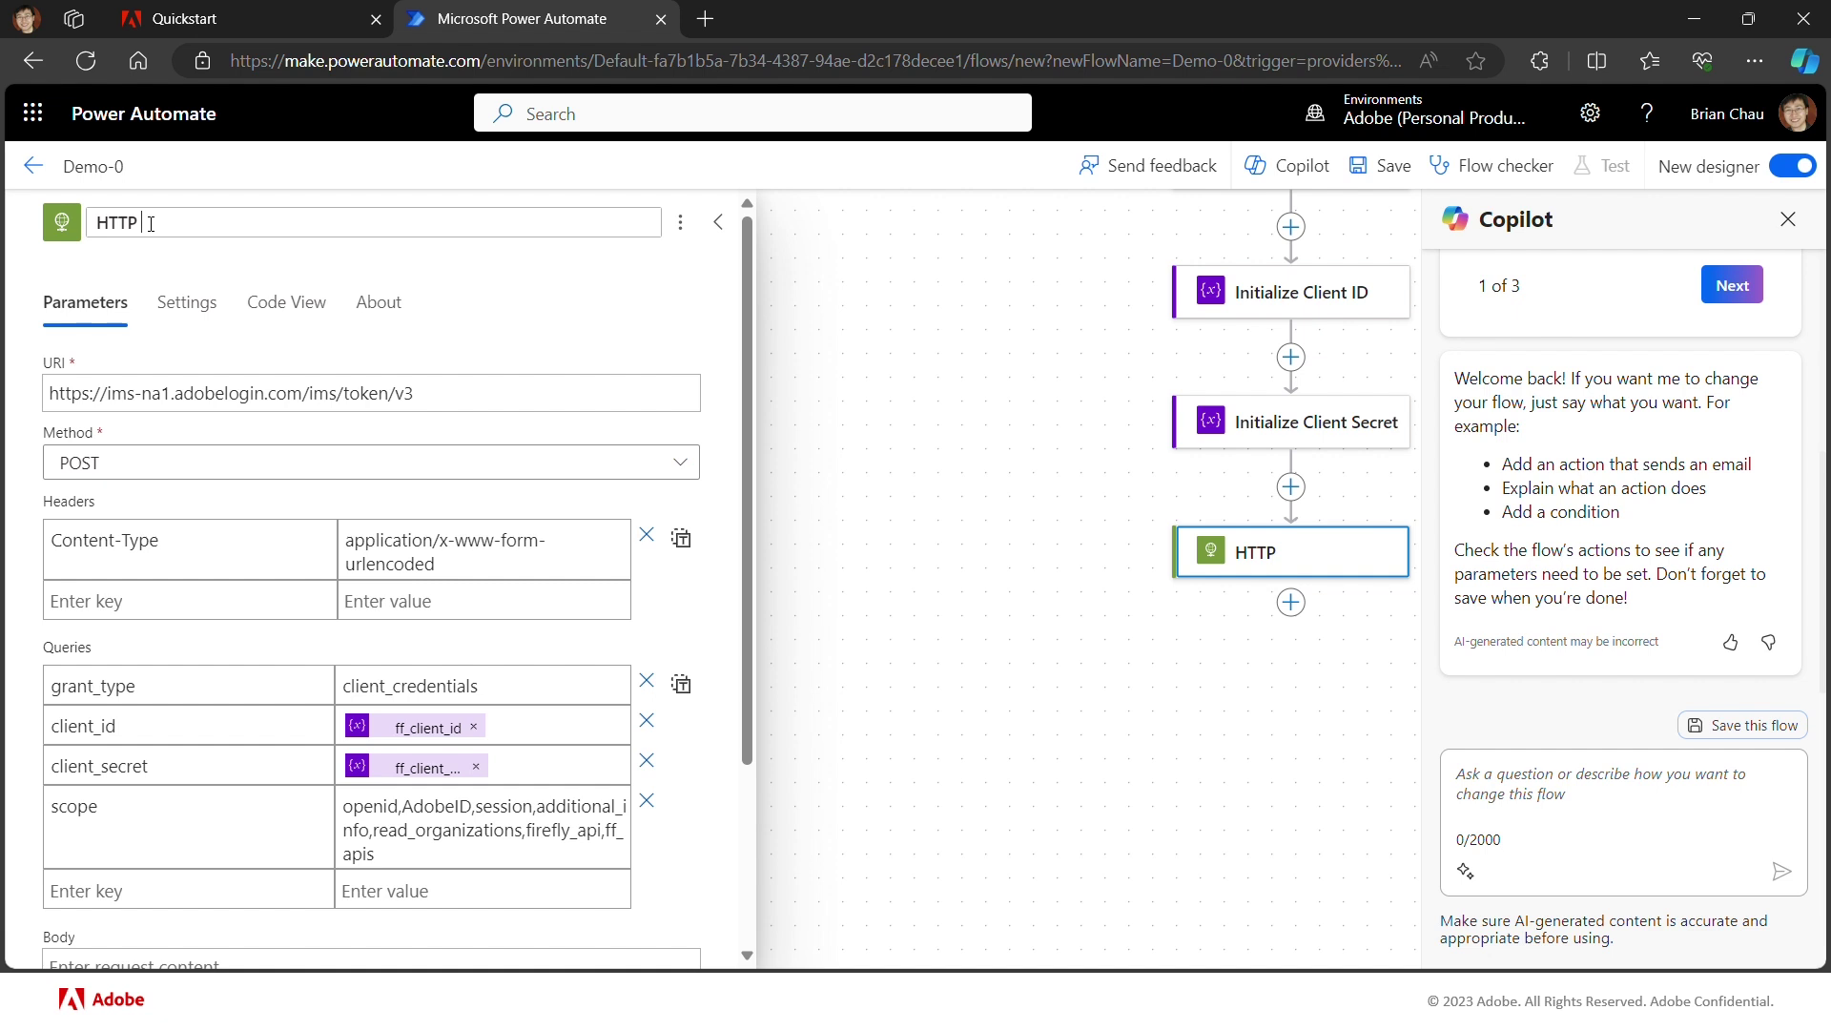
Step: Title the action 'HTTP Get Token', recheck the Firefly quickstart guide, then return to Demo-0
{"action": "type", "text": "Get Token"}
{"action": "left_click", "coordinate": [248, 260]}
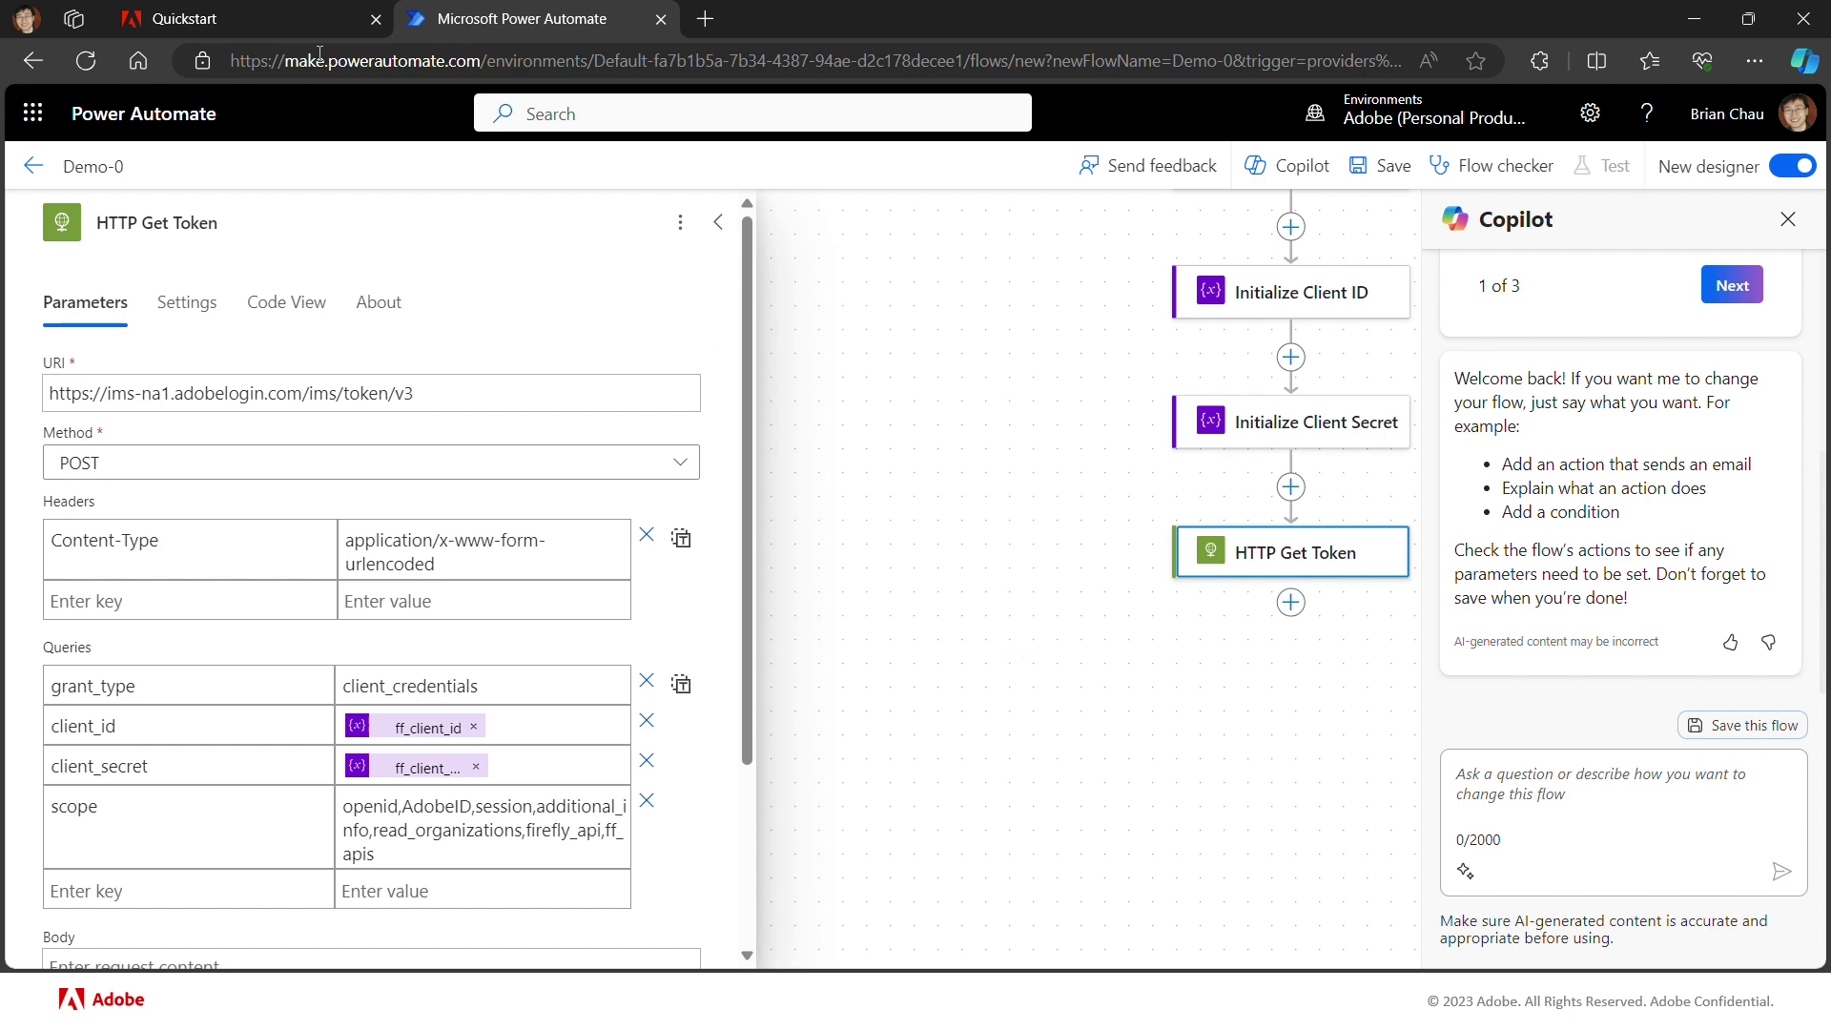
{"action": "left_click", "coordinate": [225, 23]}
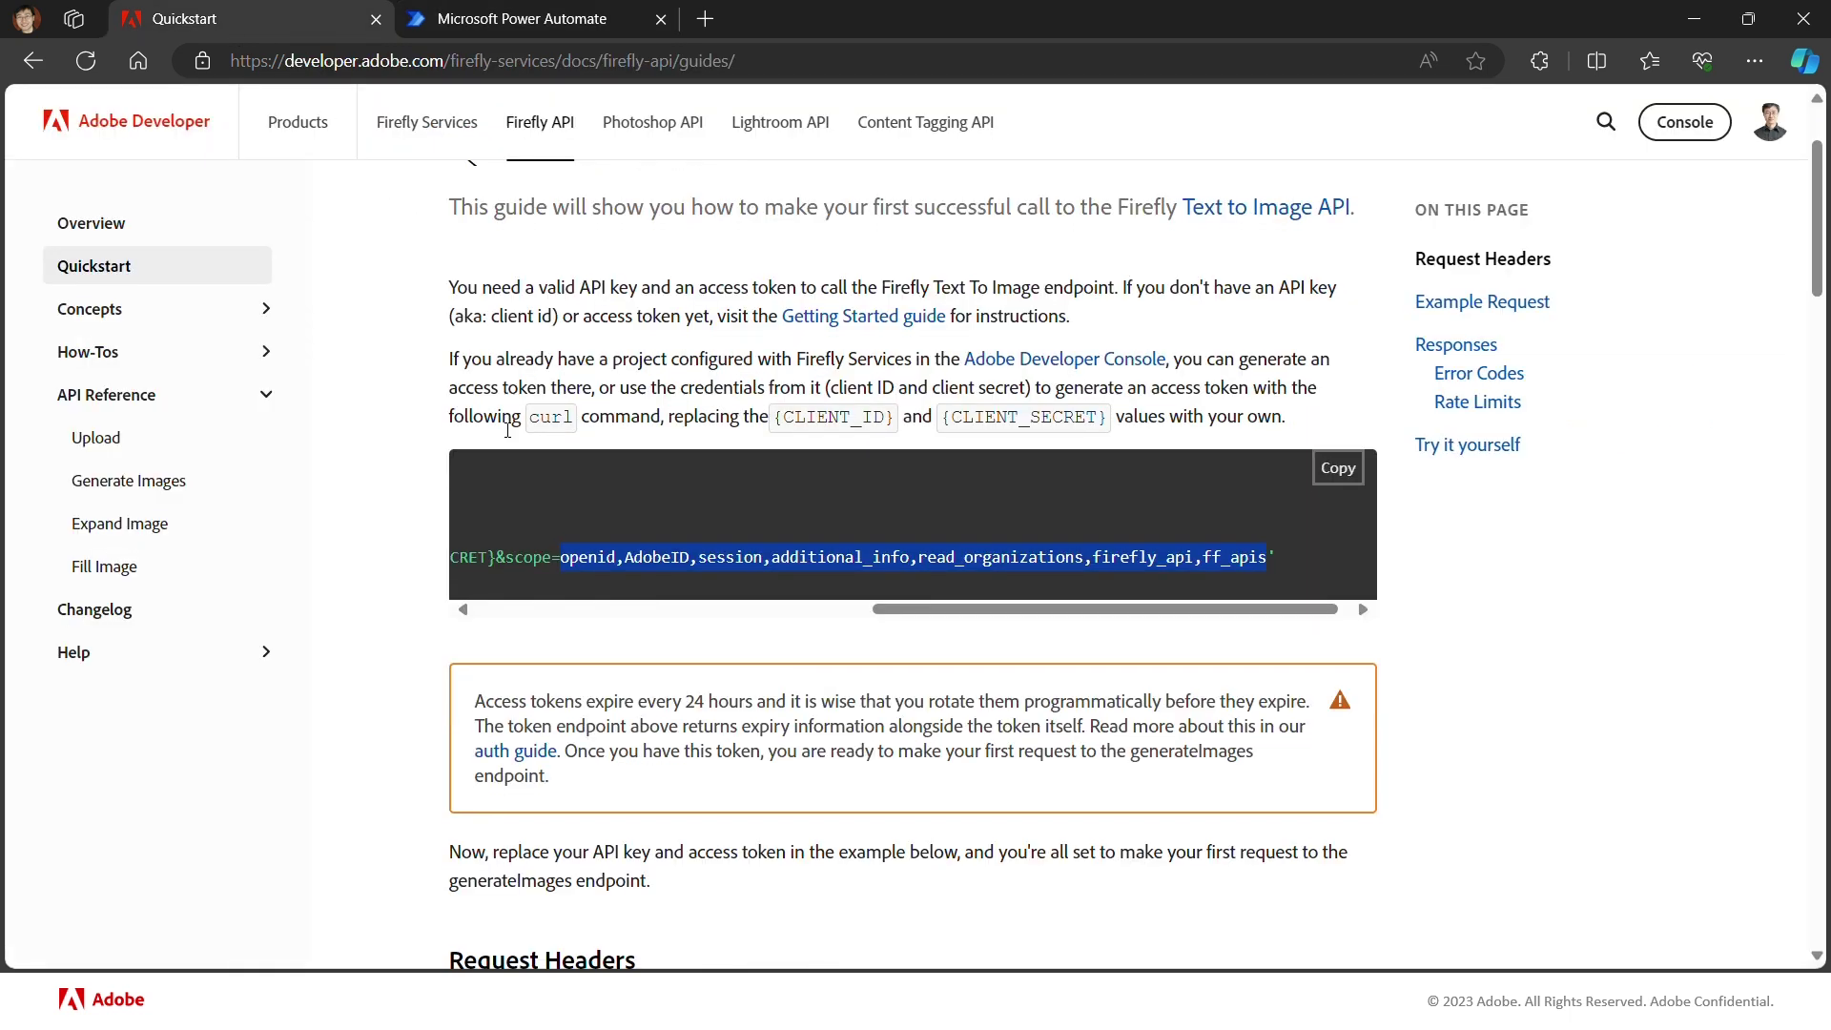
{"action": "scroll", "coordinate": [505, 429], "scroll_direction": "down", "scroll_amount": 1}
{"action": "scroll", "coordinate": [506, 430], "scroll_direction": "down", "scroll_amount": 2}
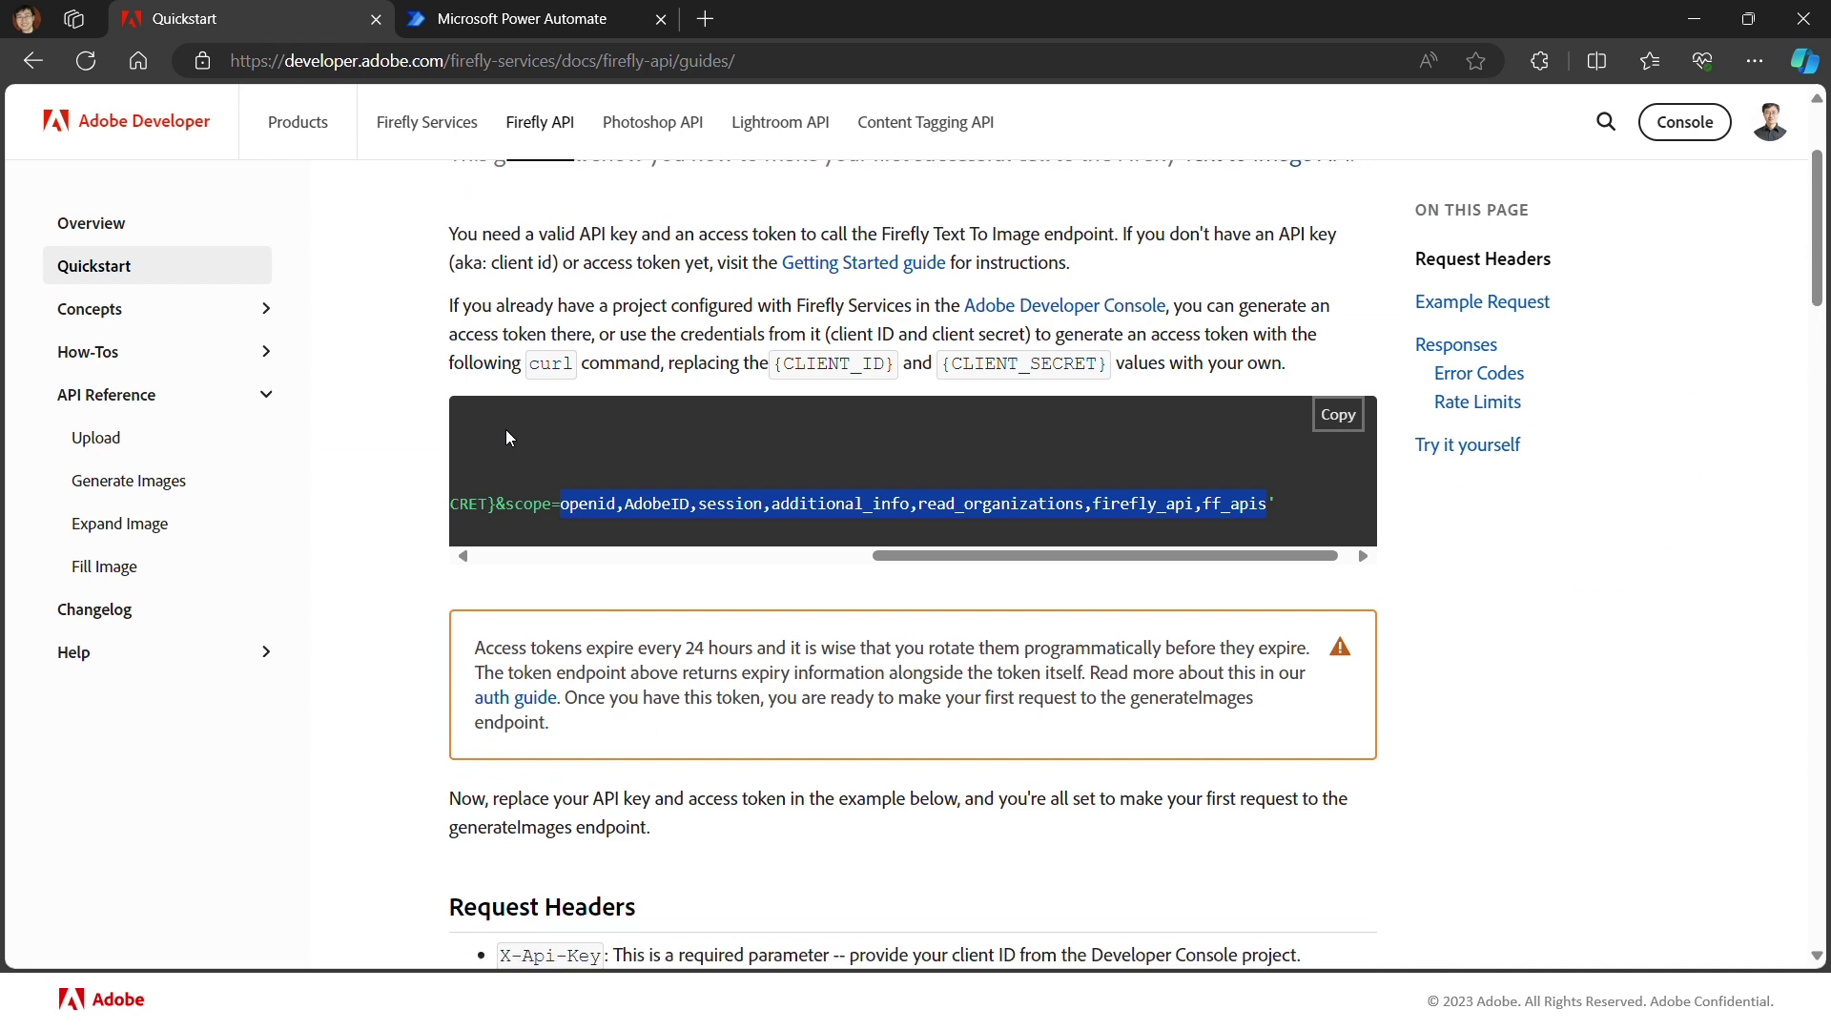
{"action": "scroll", "coordinate": [508, 429], "scroll_direction": "down", "scroll_amount": 1}
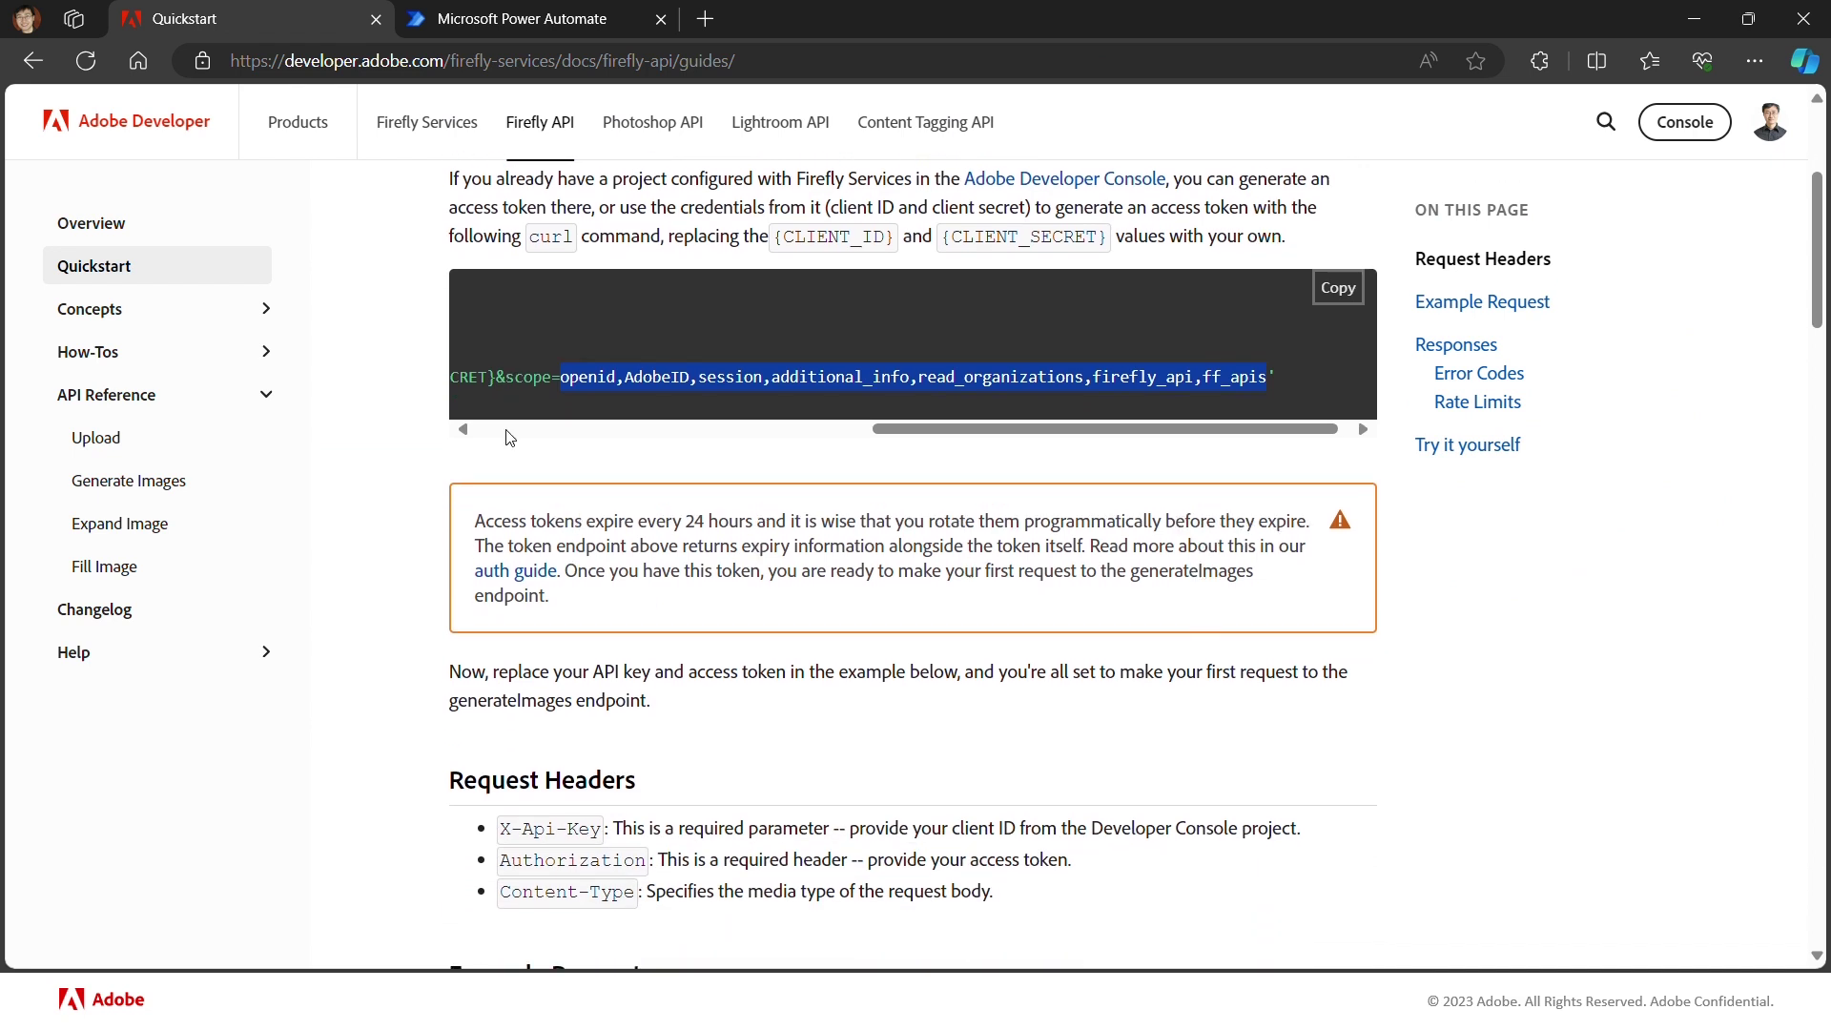
{"action": "scroll", "coordinate": [508, 429], "scroll_direction": "up", "scroll_amount": 2}
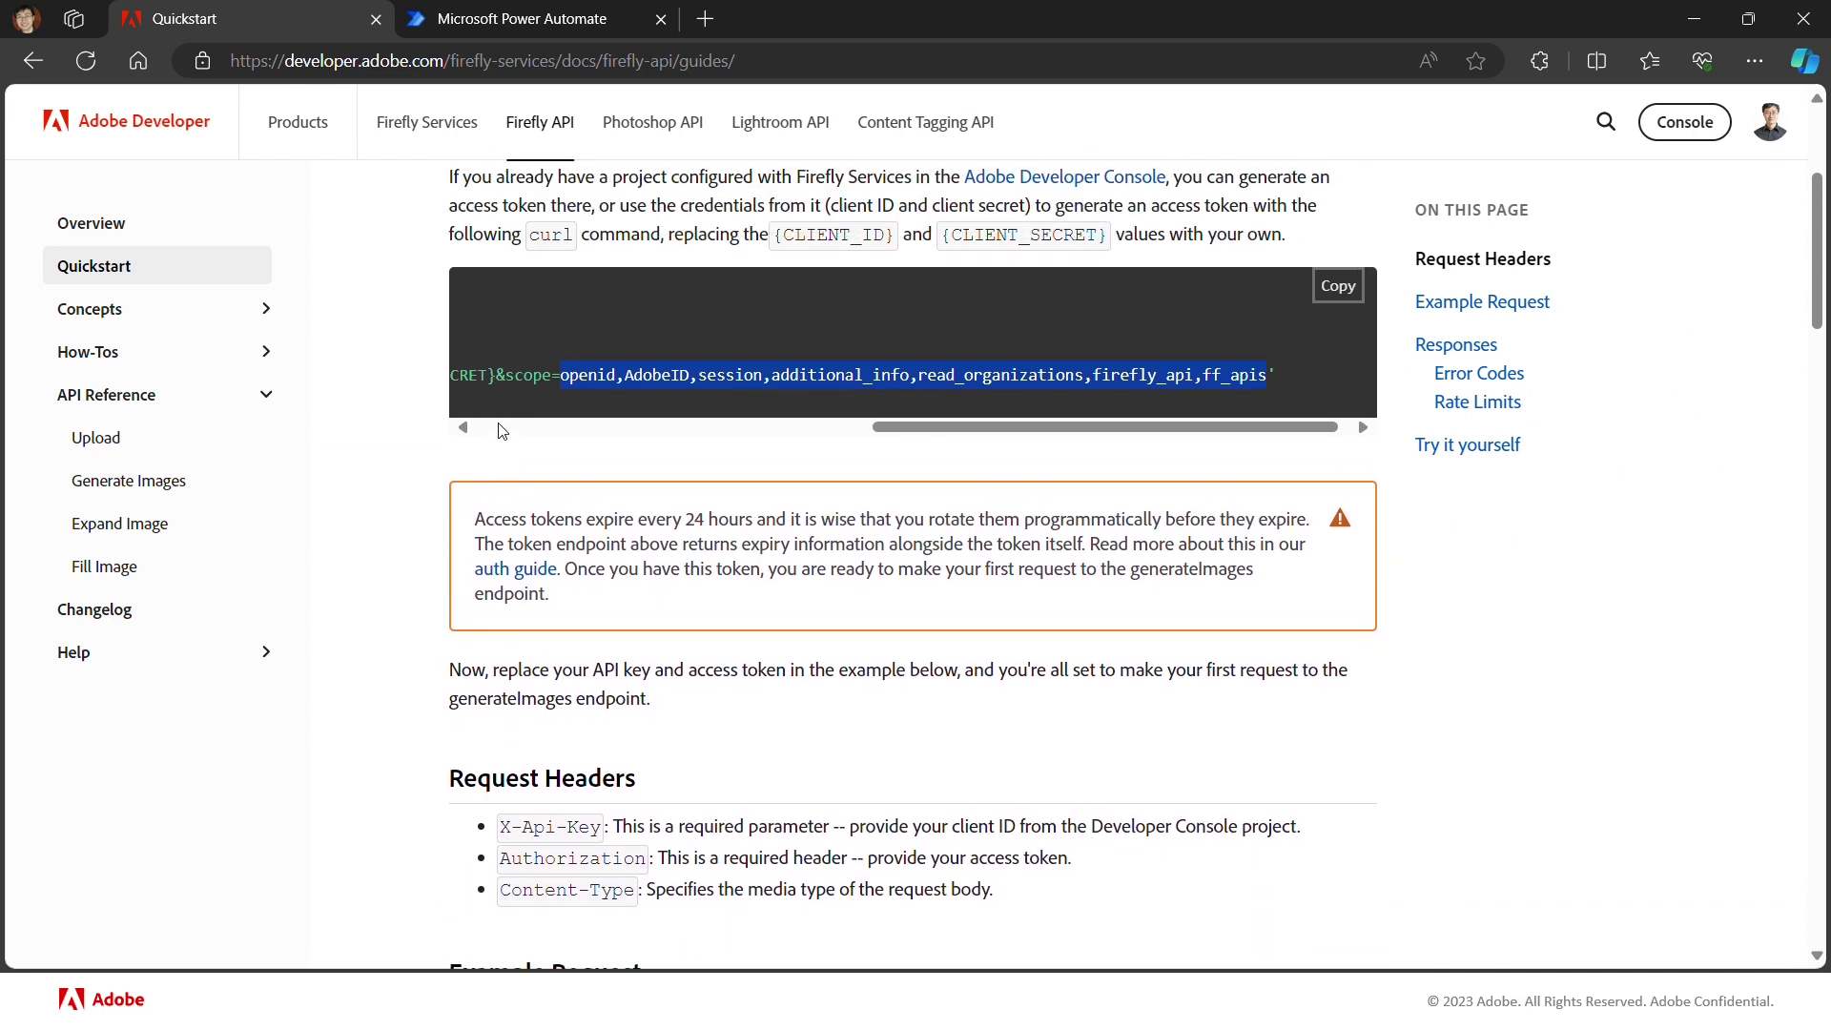
{"action": "left_click", "coordinate": [505, 429]}
{"action": "scroll", "coordinate": [506, 434], "scroll_direction": "up", "scroll_amount": 1}
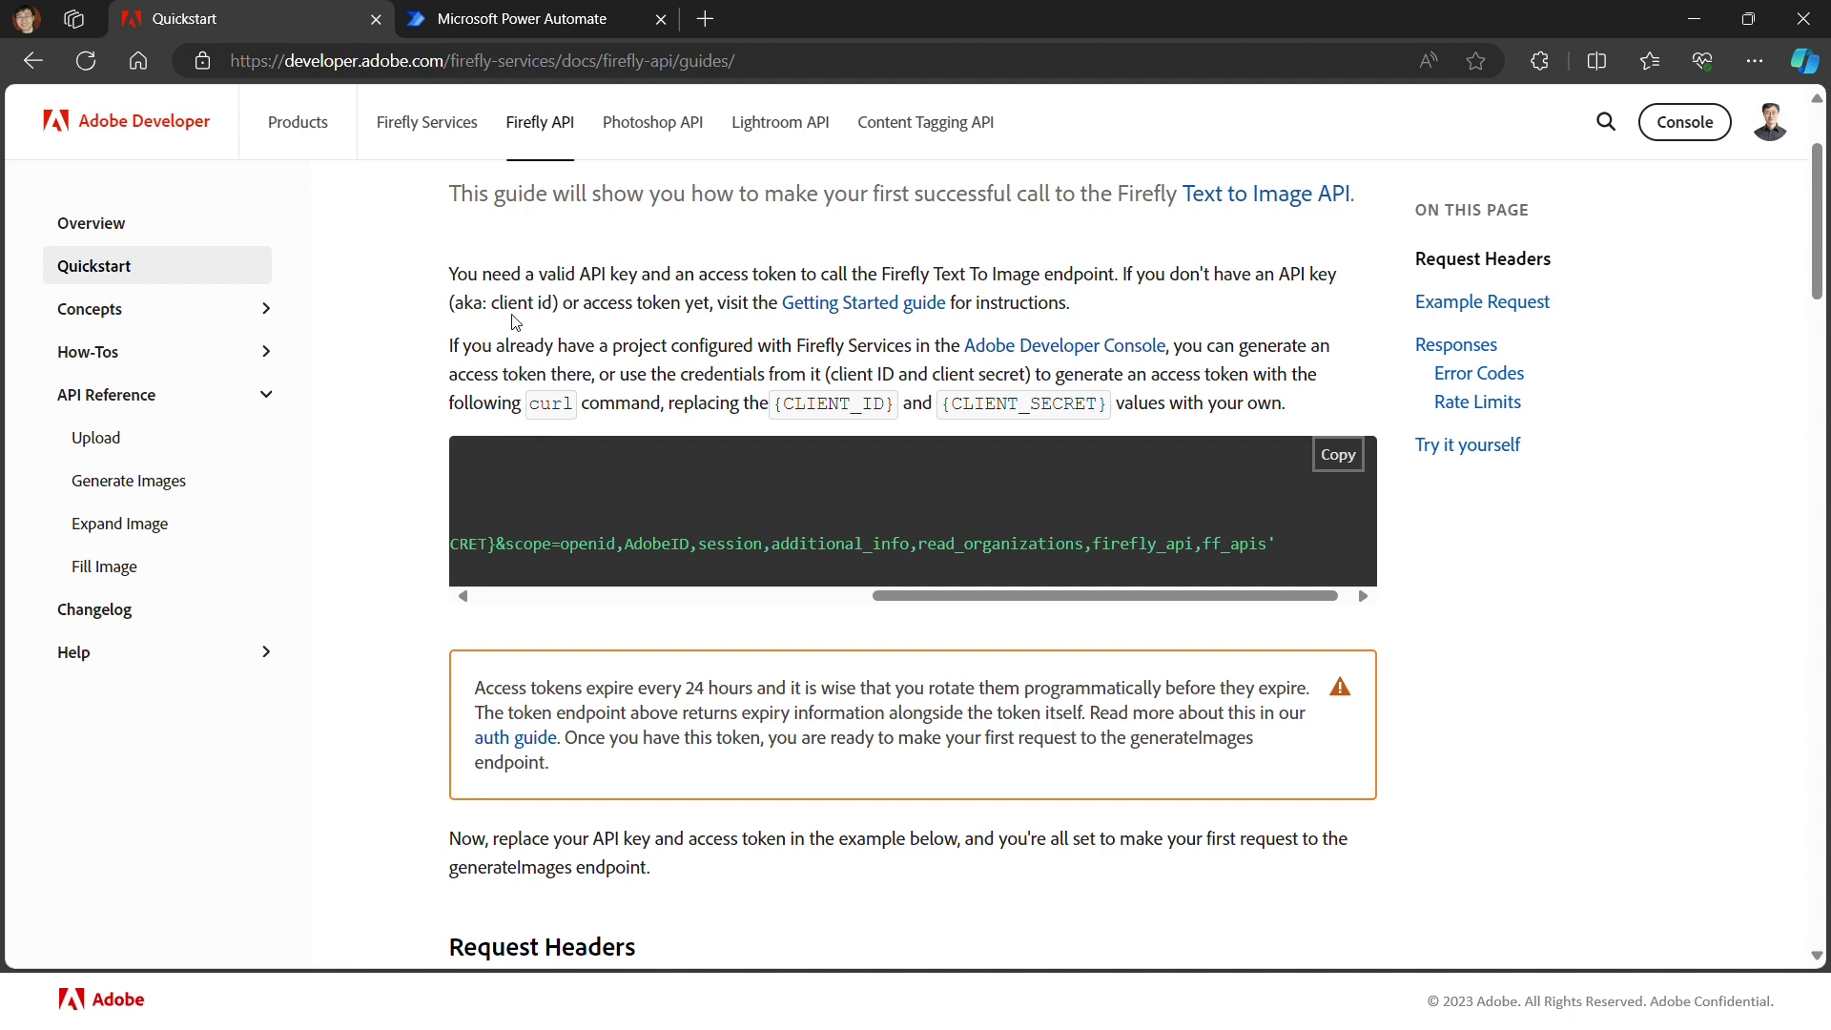
{"action": "left_click", "coordinate": [518, 28]}
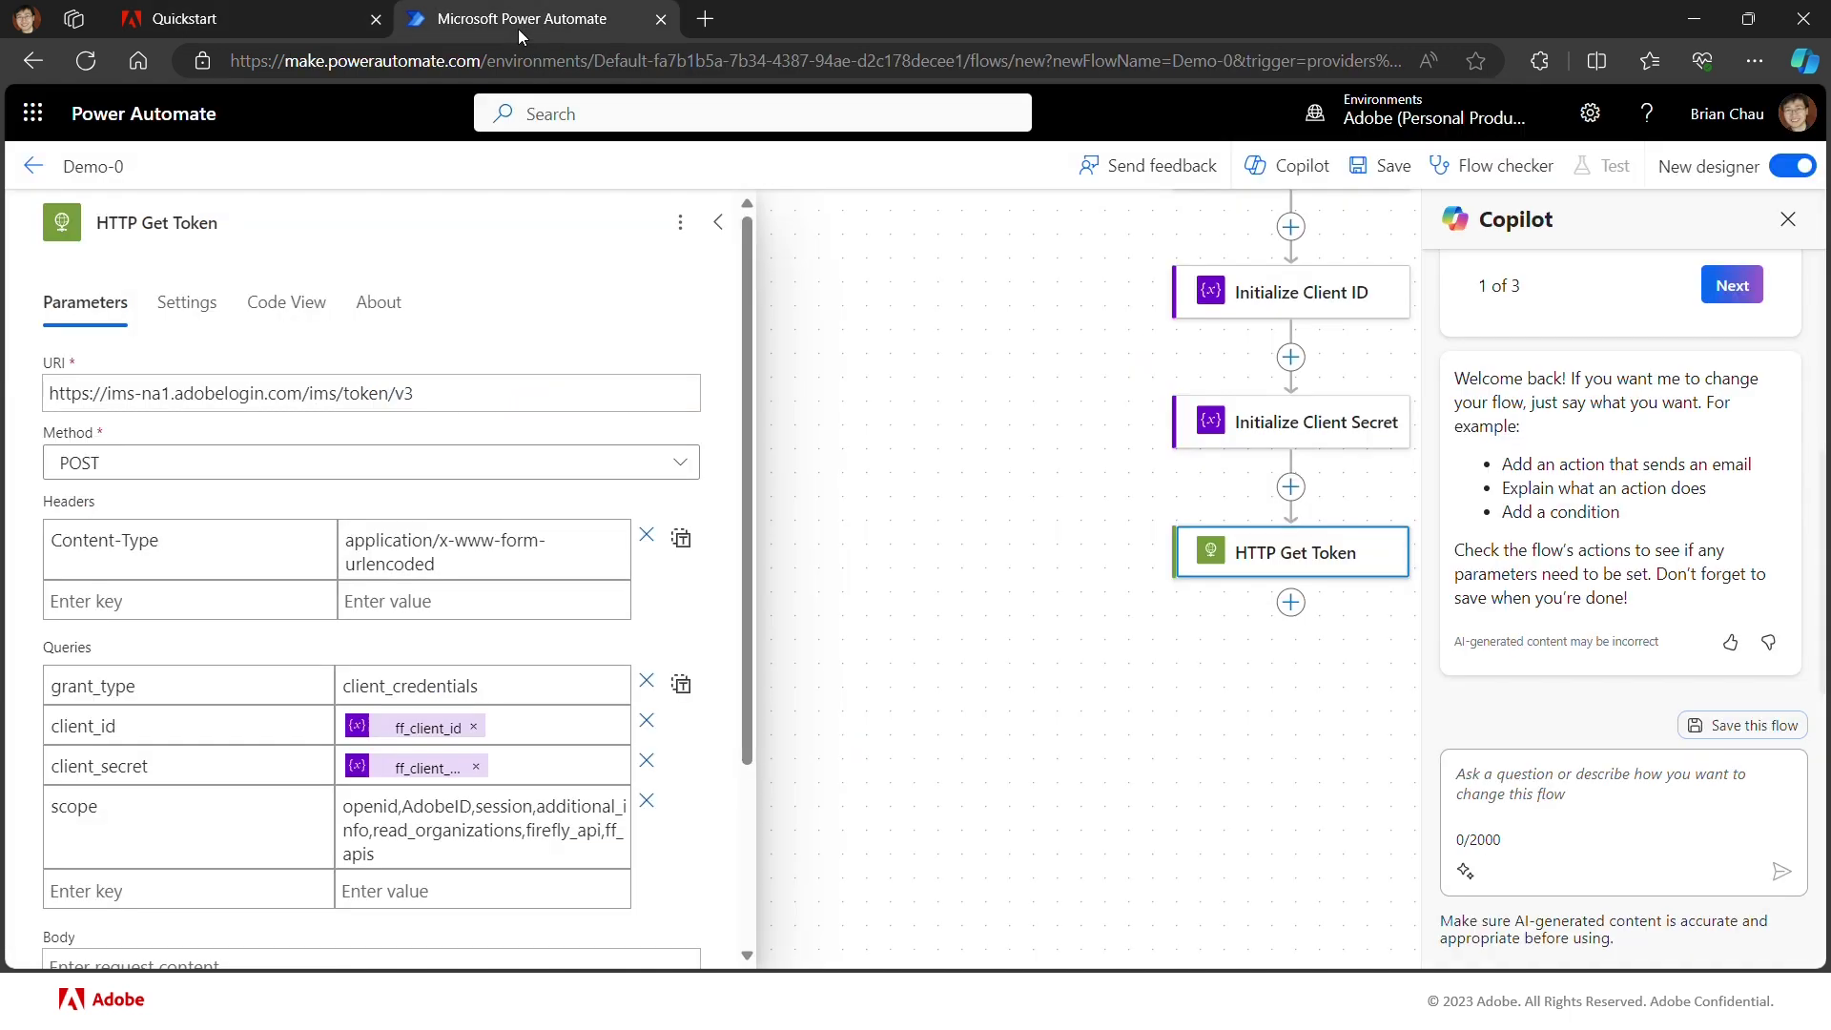
Step: Save Demo-0, run a manual test, and open HTTP Get Token's run details
{"action": "left_click", "coordinate": [1385, 173]}
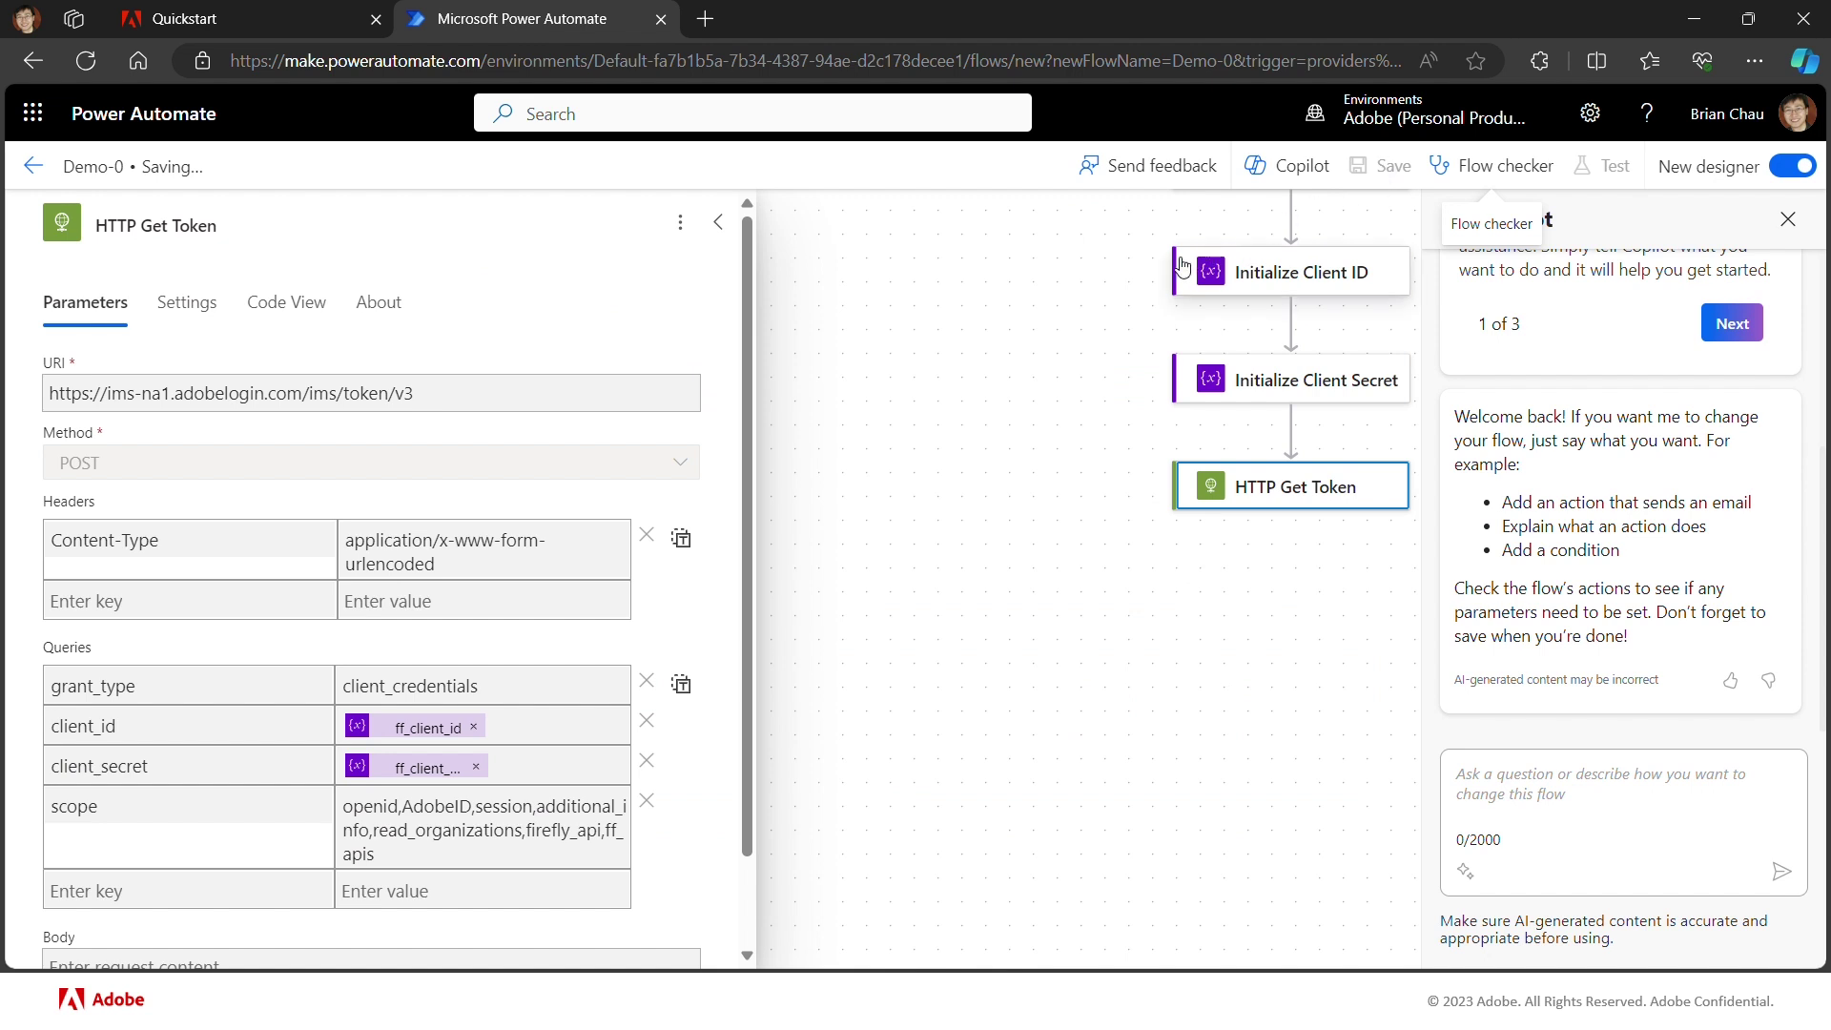
{"action": "scroll", "coordinate": [1059, 302], "scroll_direction": "up", "scroll_amount": 1}
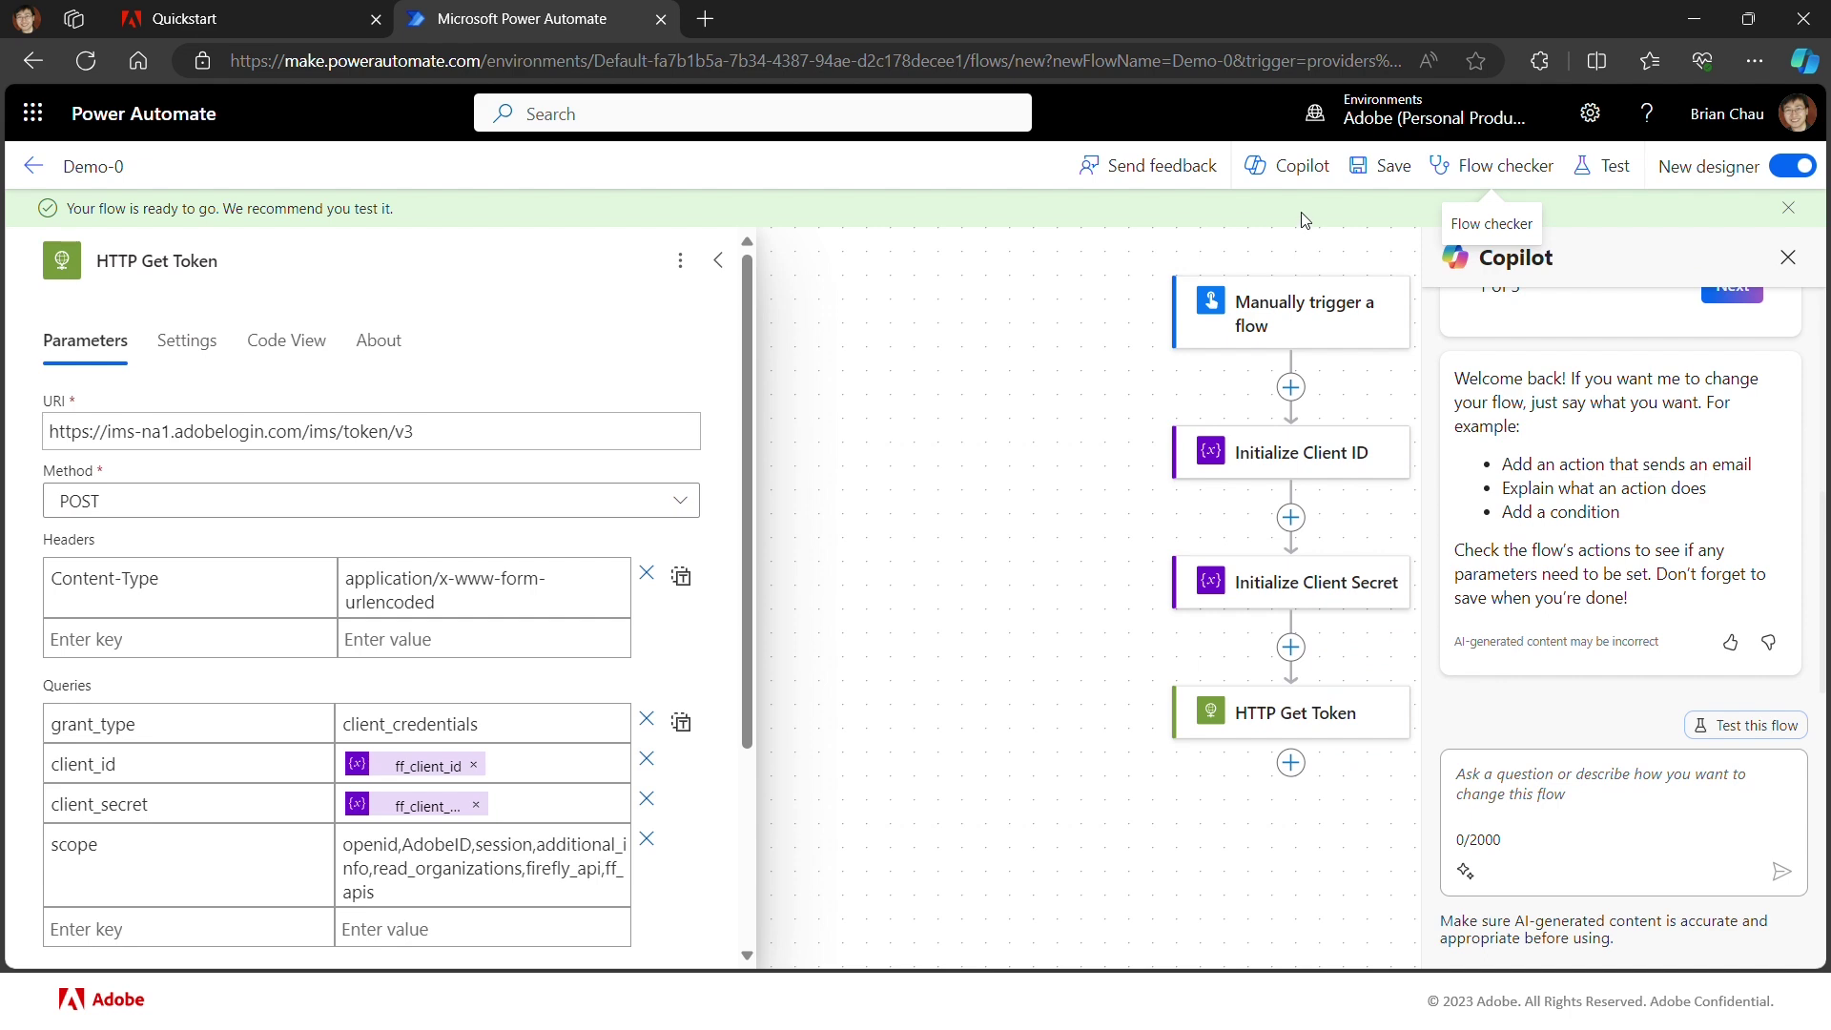
{"action": "left_click", "coordinate": [1624, 169]}
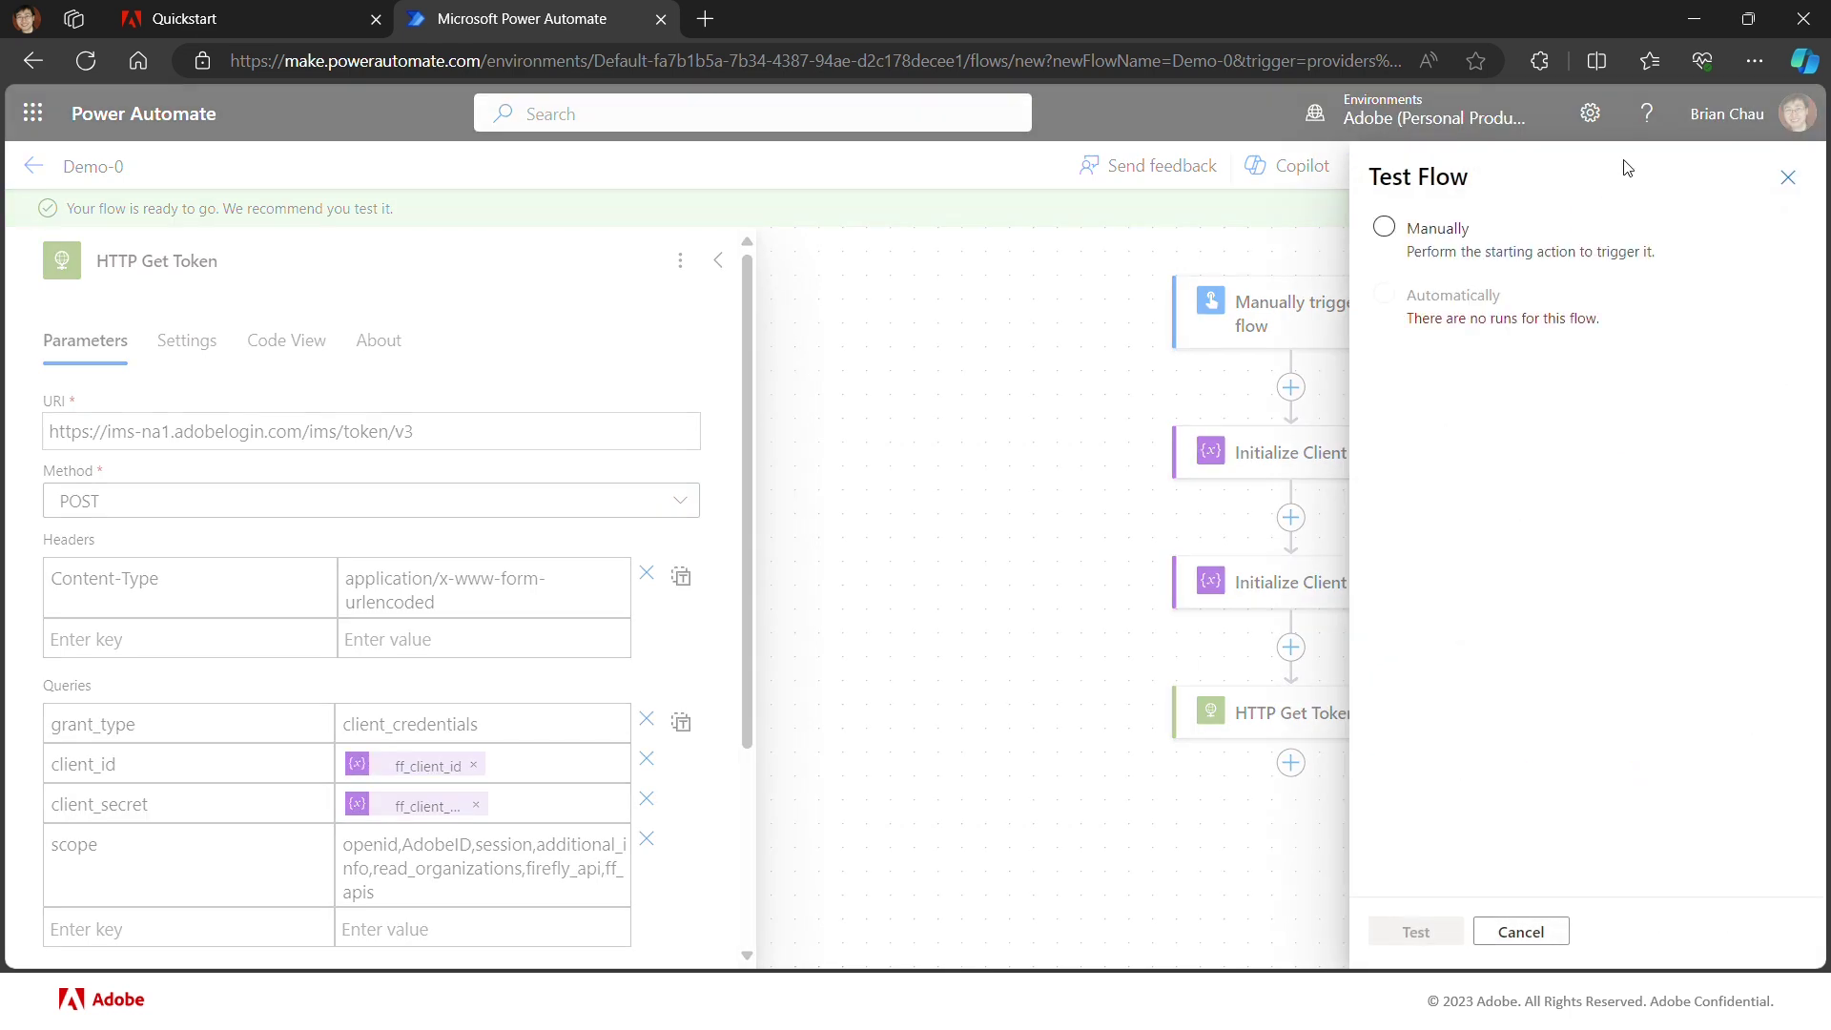
{"action": "left_click", "coordinate": [1386, 231]}
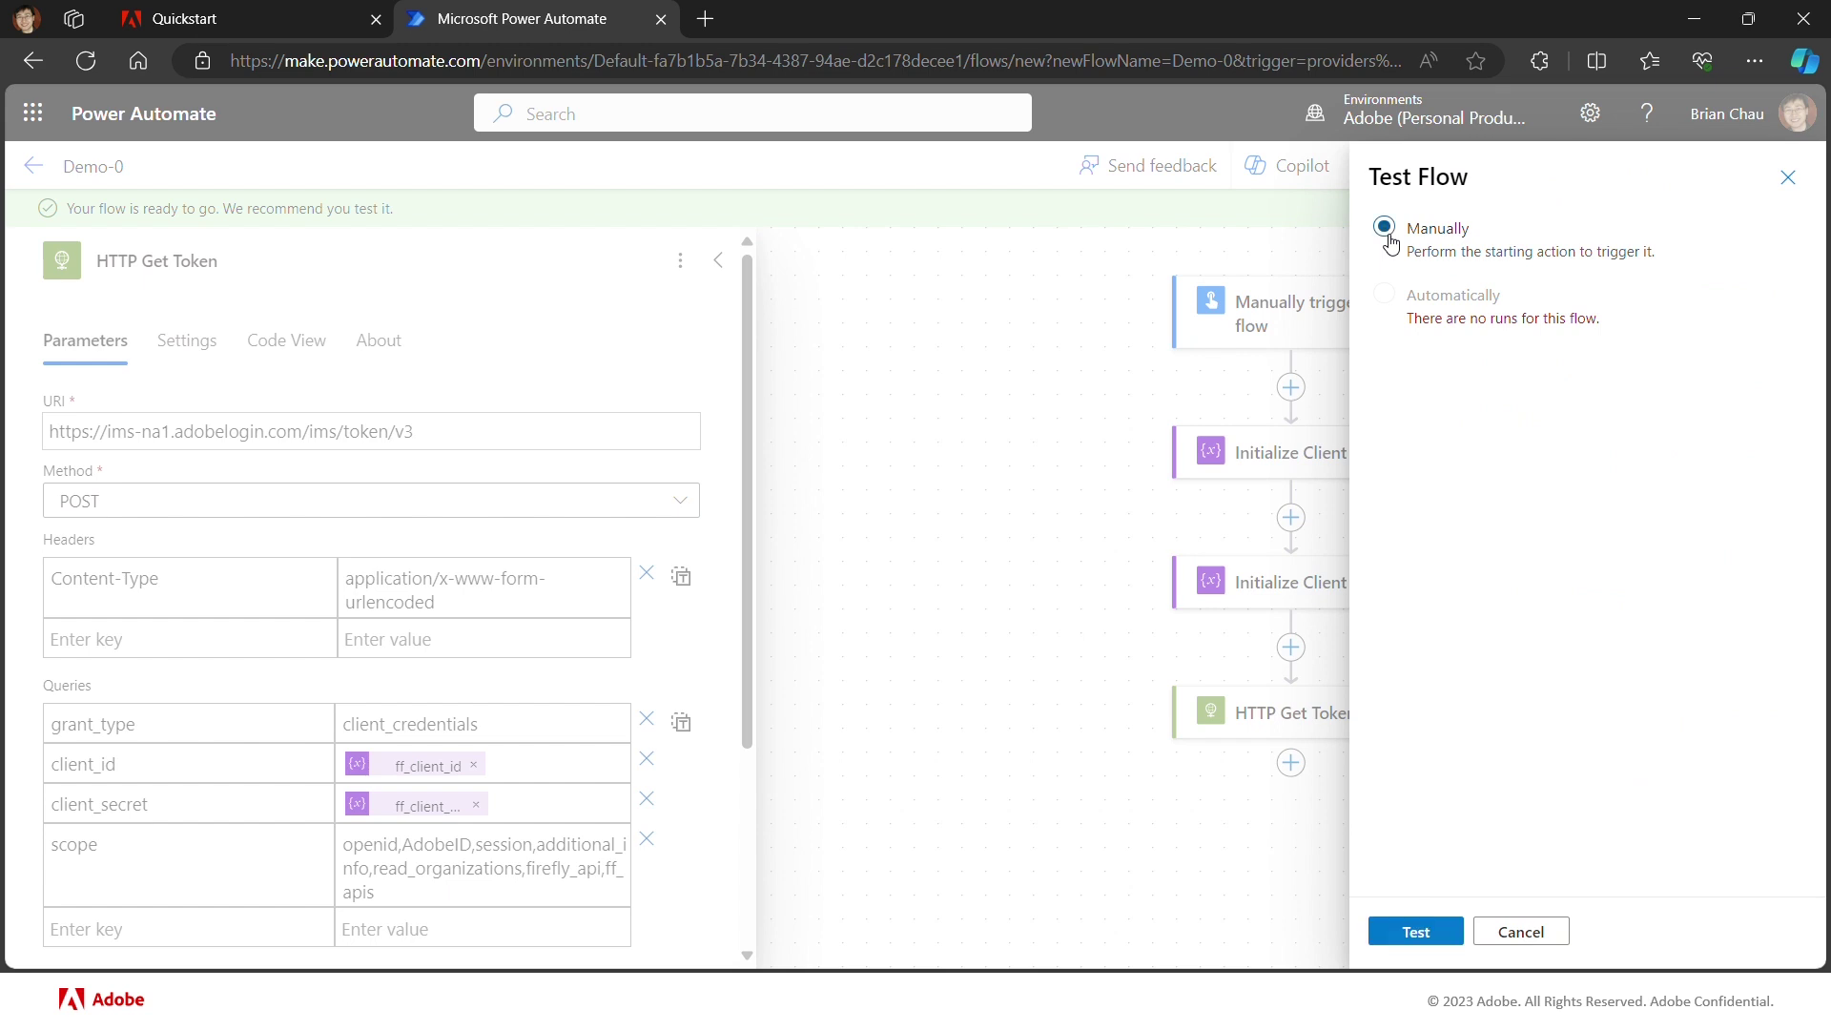
{"action": "left_click", "coordinate": [1416, 935]}
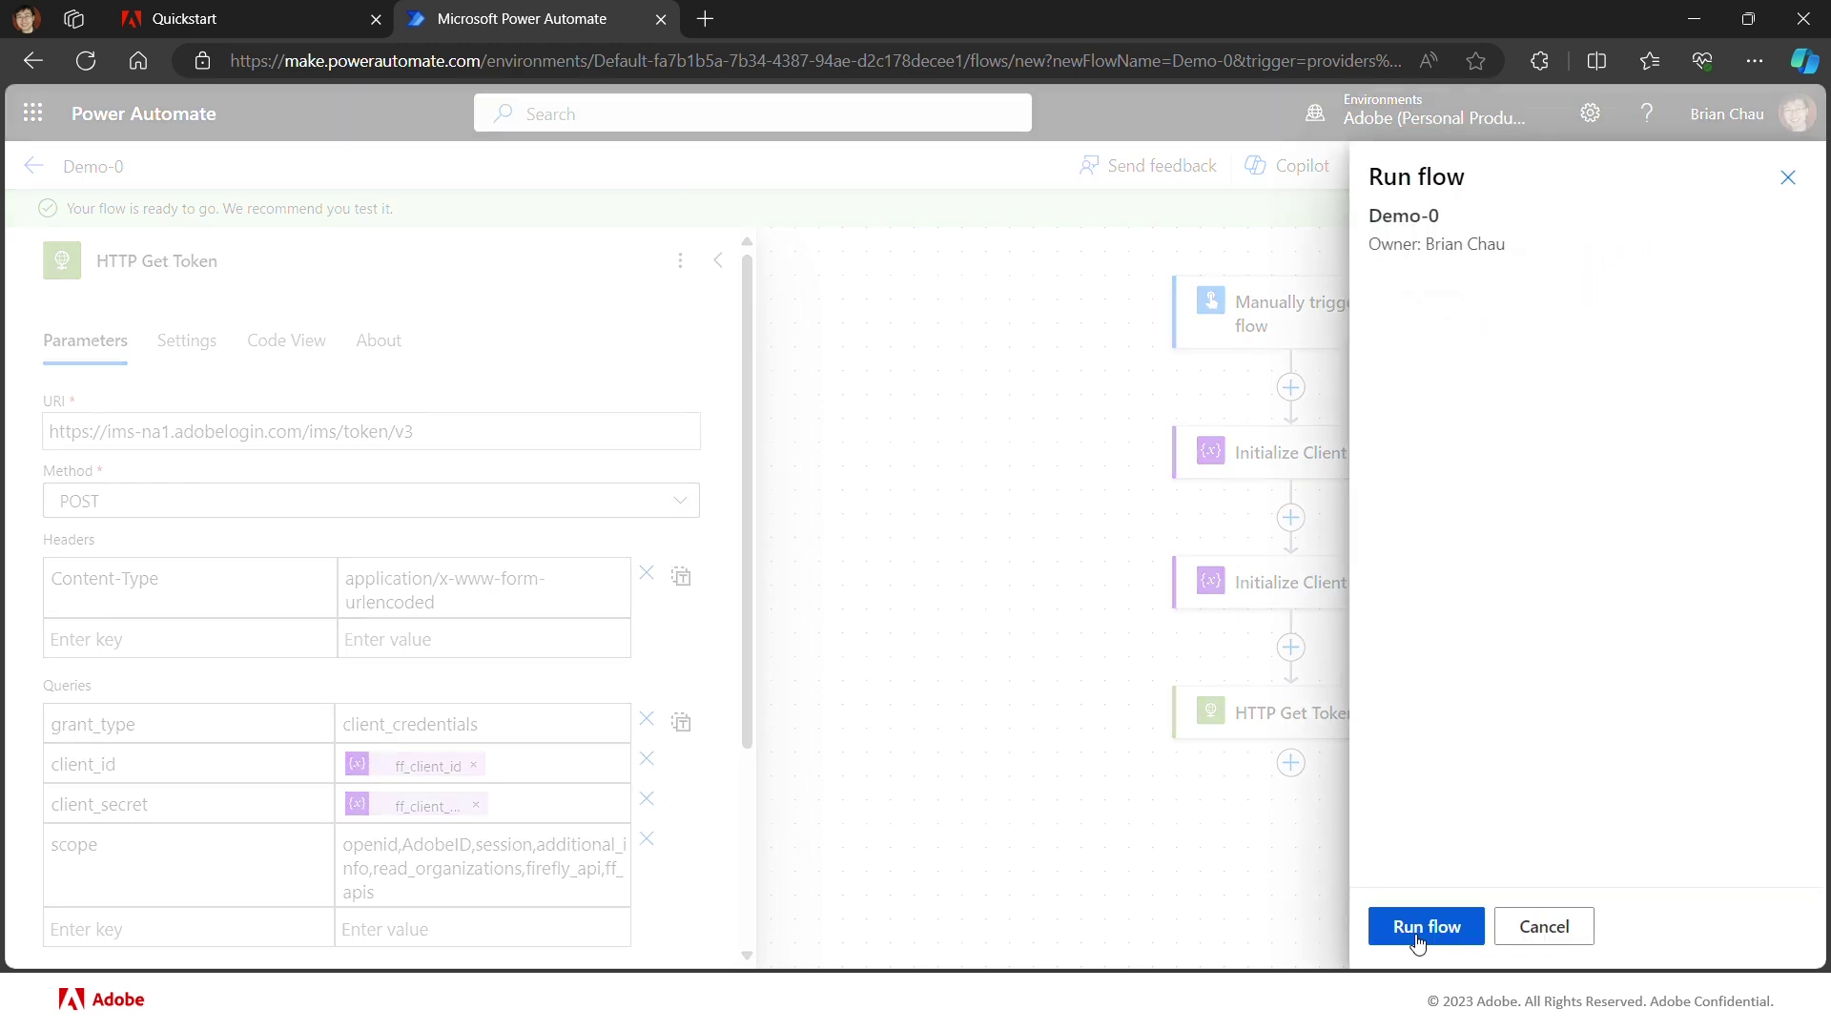
{"action": "left_click", "coordinate": [1419, 930]}
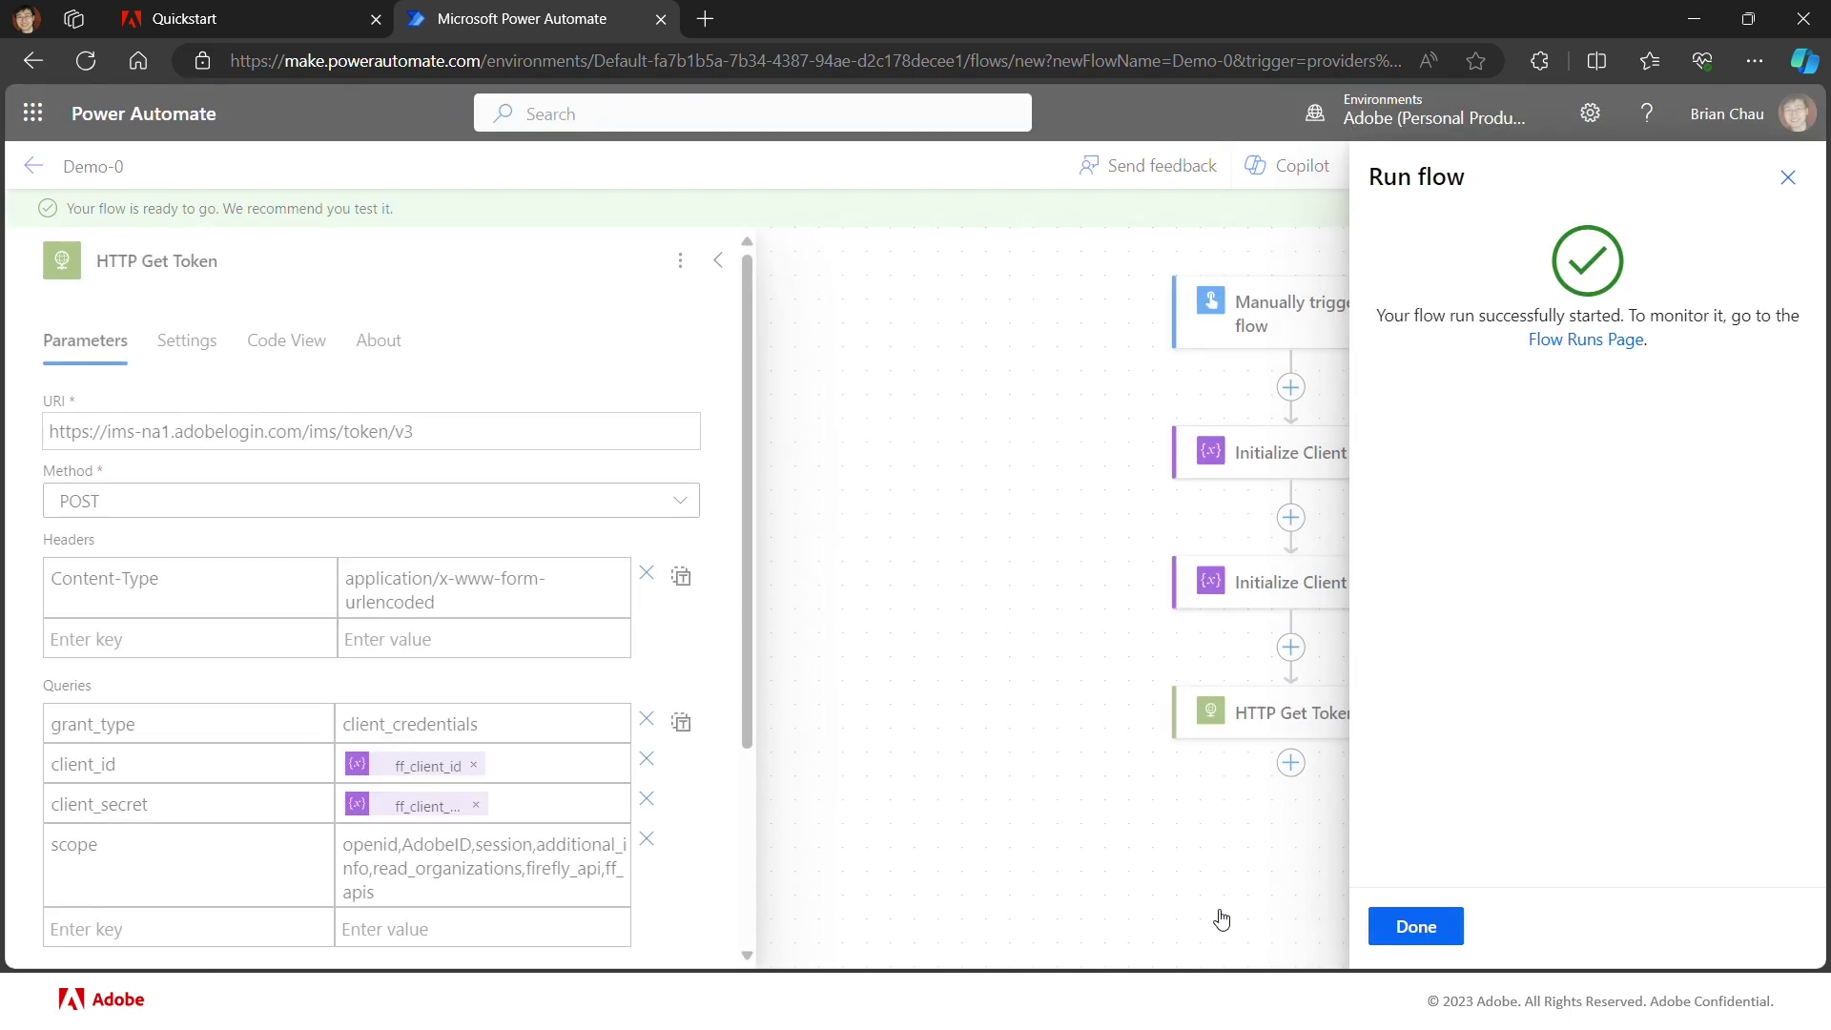
{"action": "left_click", "coordinate": [1412, 928]}
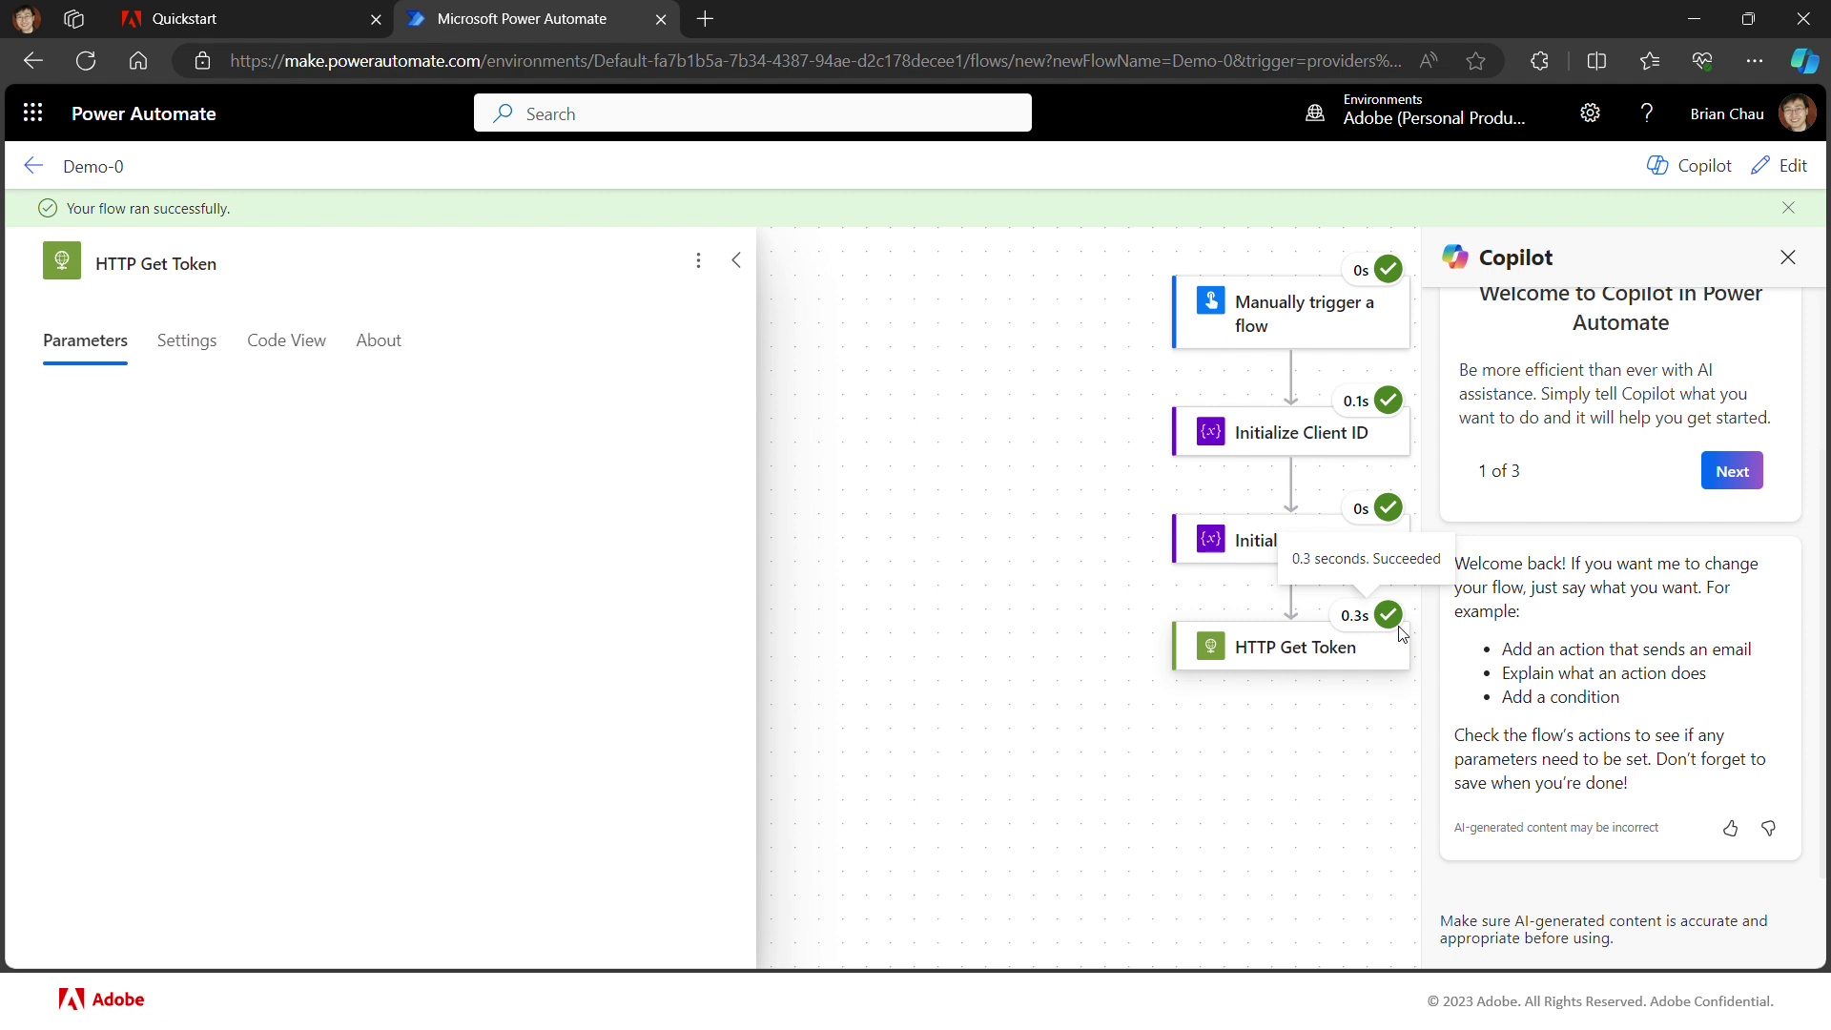
{"action": "left_click", "coordinate": [1305, 657]}
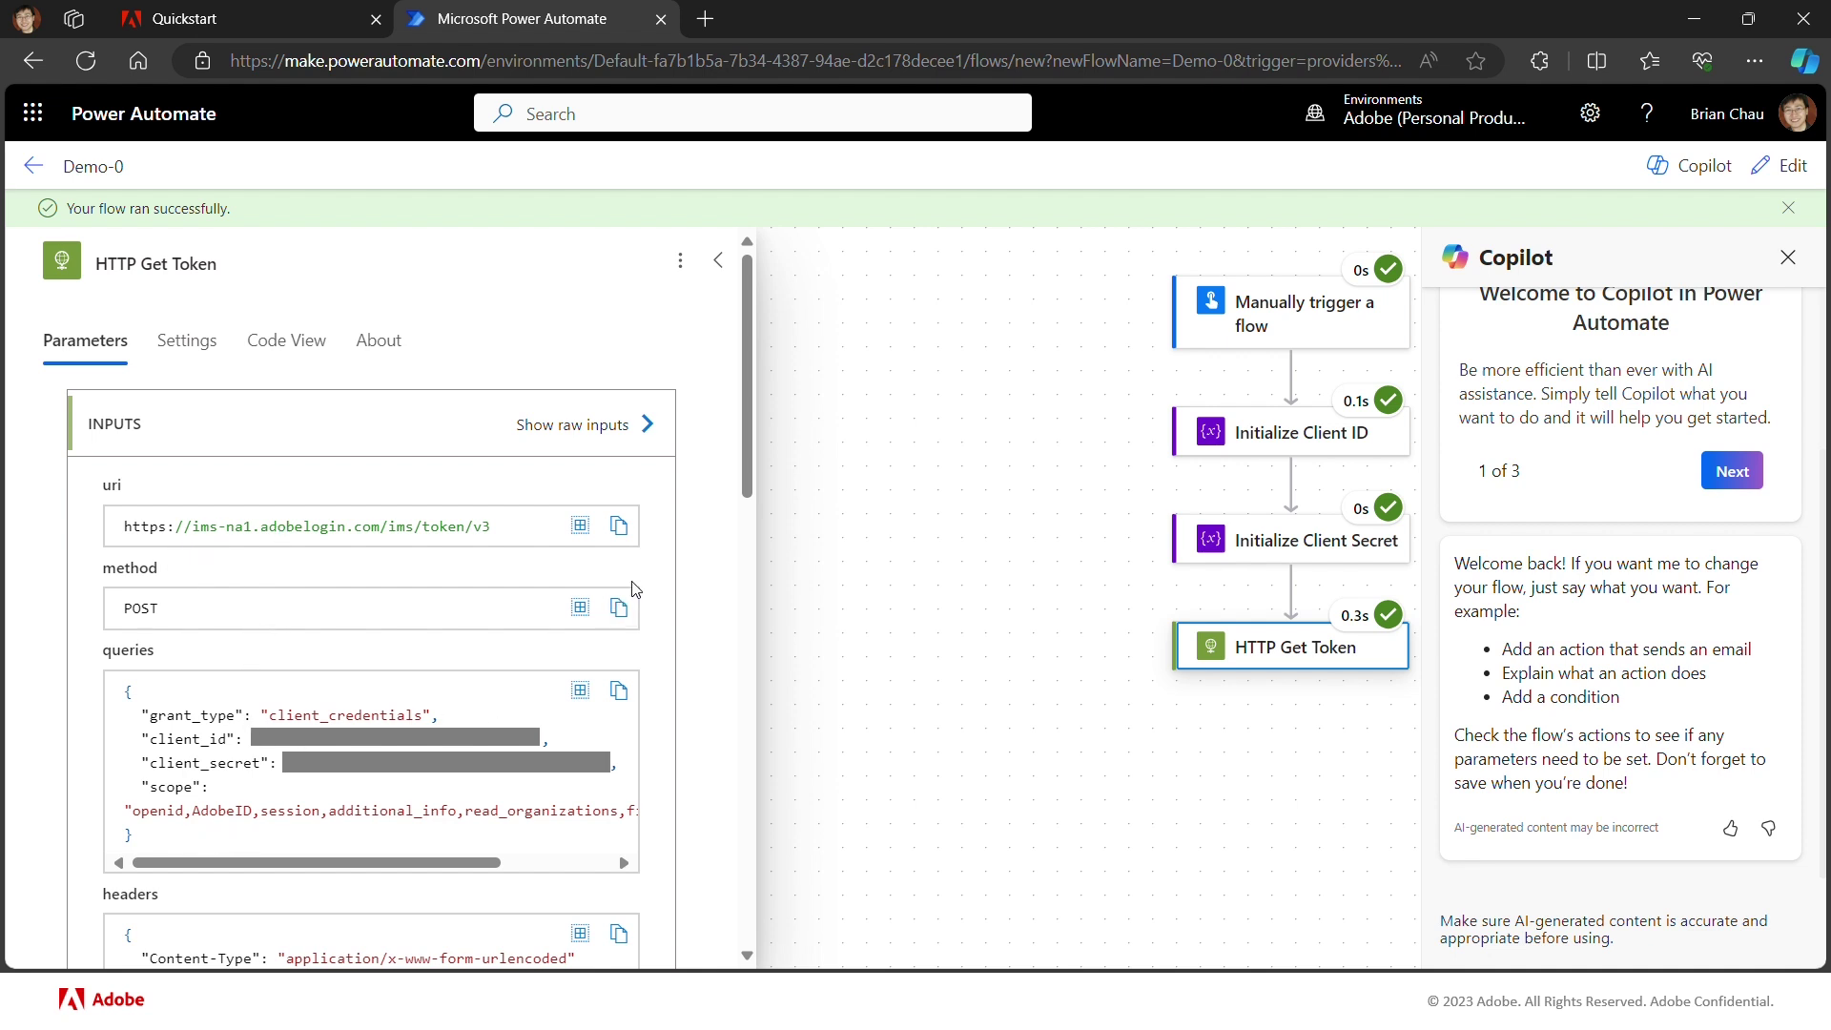
Step: Scroll HTTP Get Token's run details to OUTPUTS showing status 200 and the access_token body
{"action": "left_click_drag", "start_coordinate": [747, 468], "coordinate": [751, 747]}
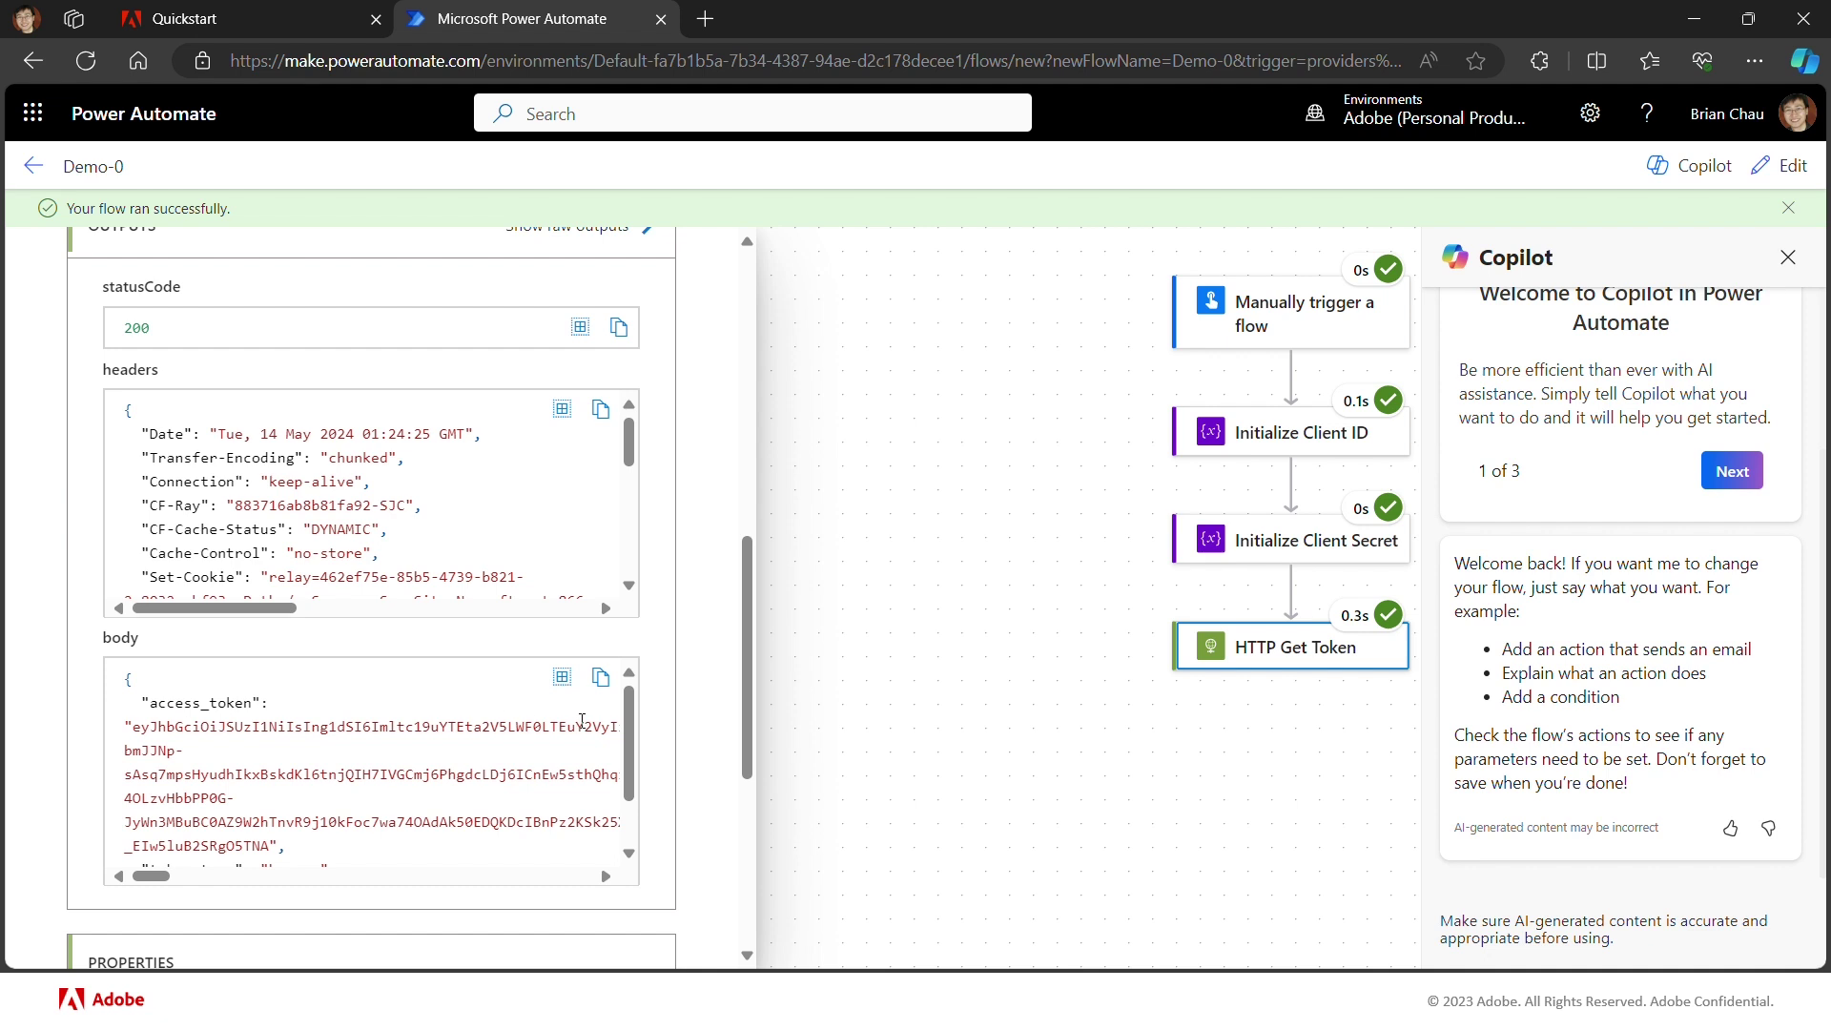
{"action": "scroll", "coordinate": [629, 792], "scroll_direction": "down", "scroll_amount": 2}
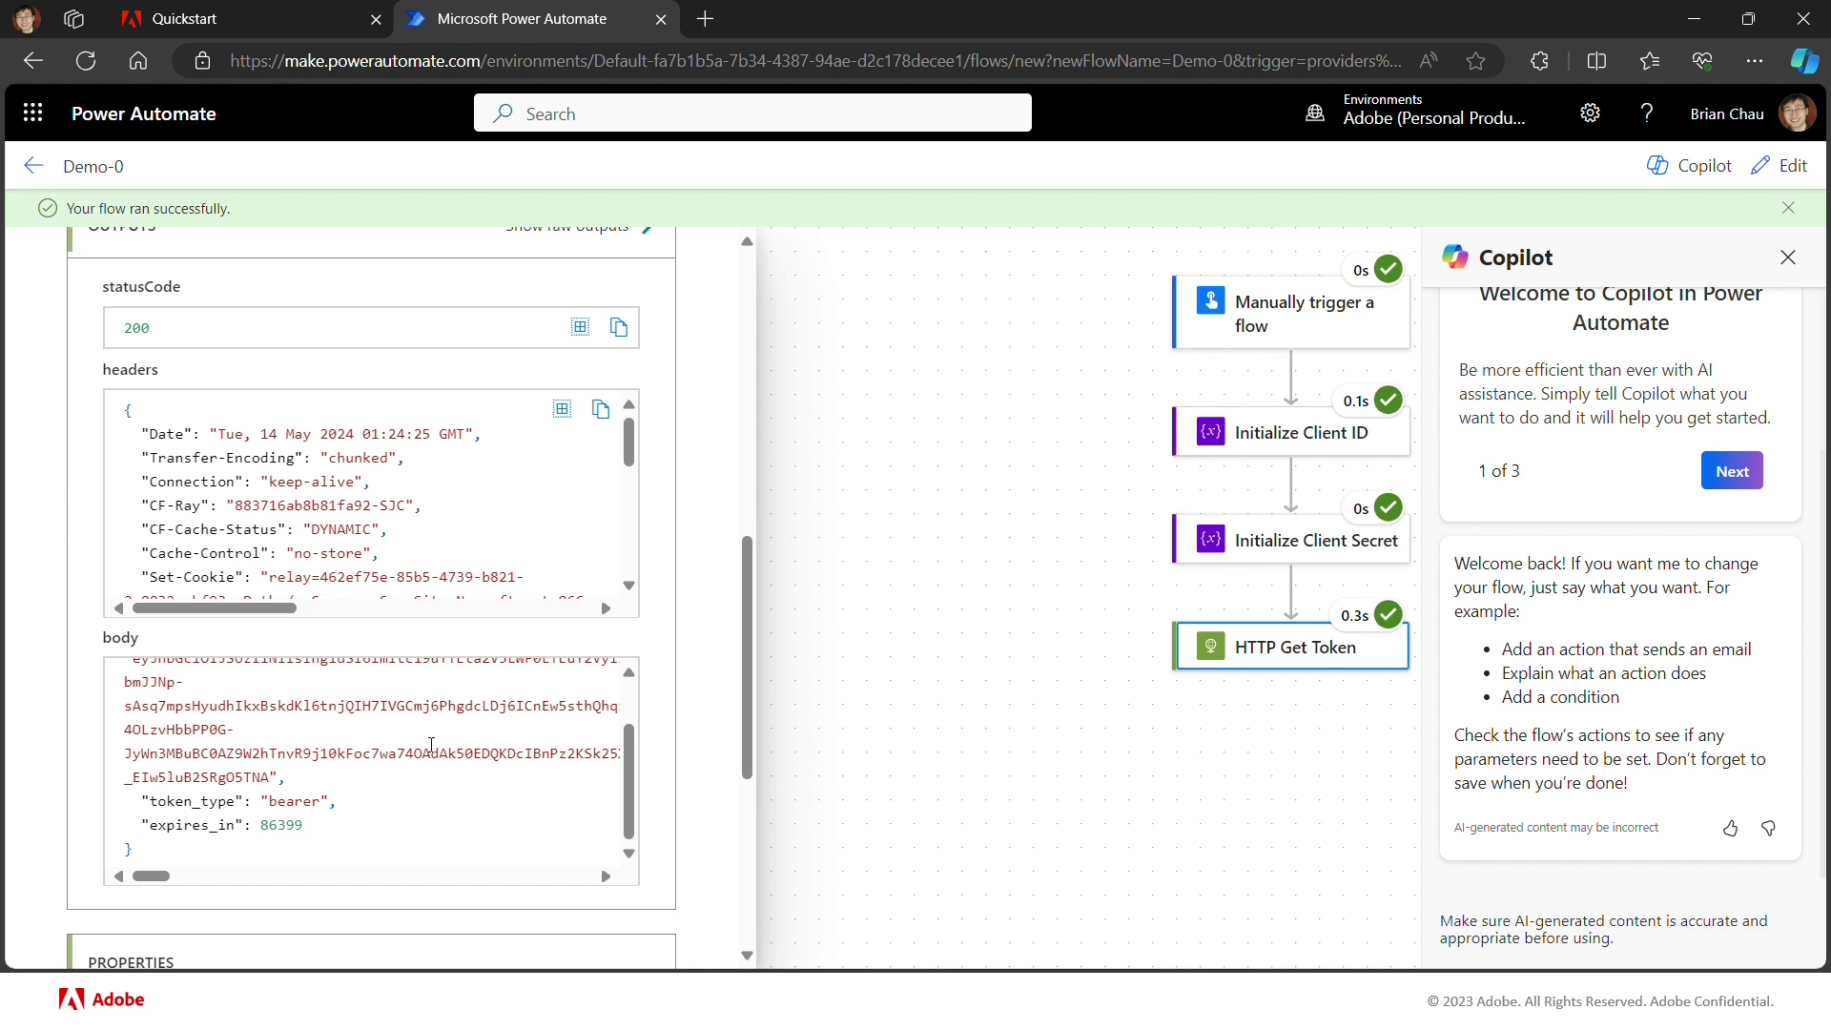
{"action": "scroll", "coordinate": [627, 797], "scroll_direction": "up", "scroll_amount": 2}
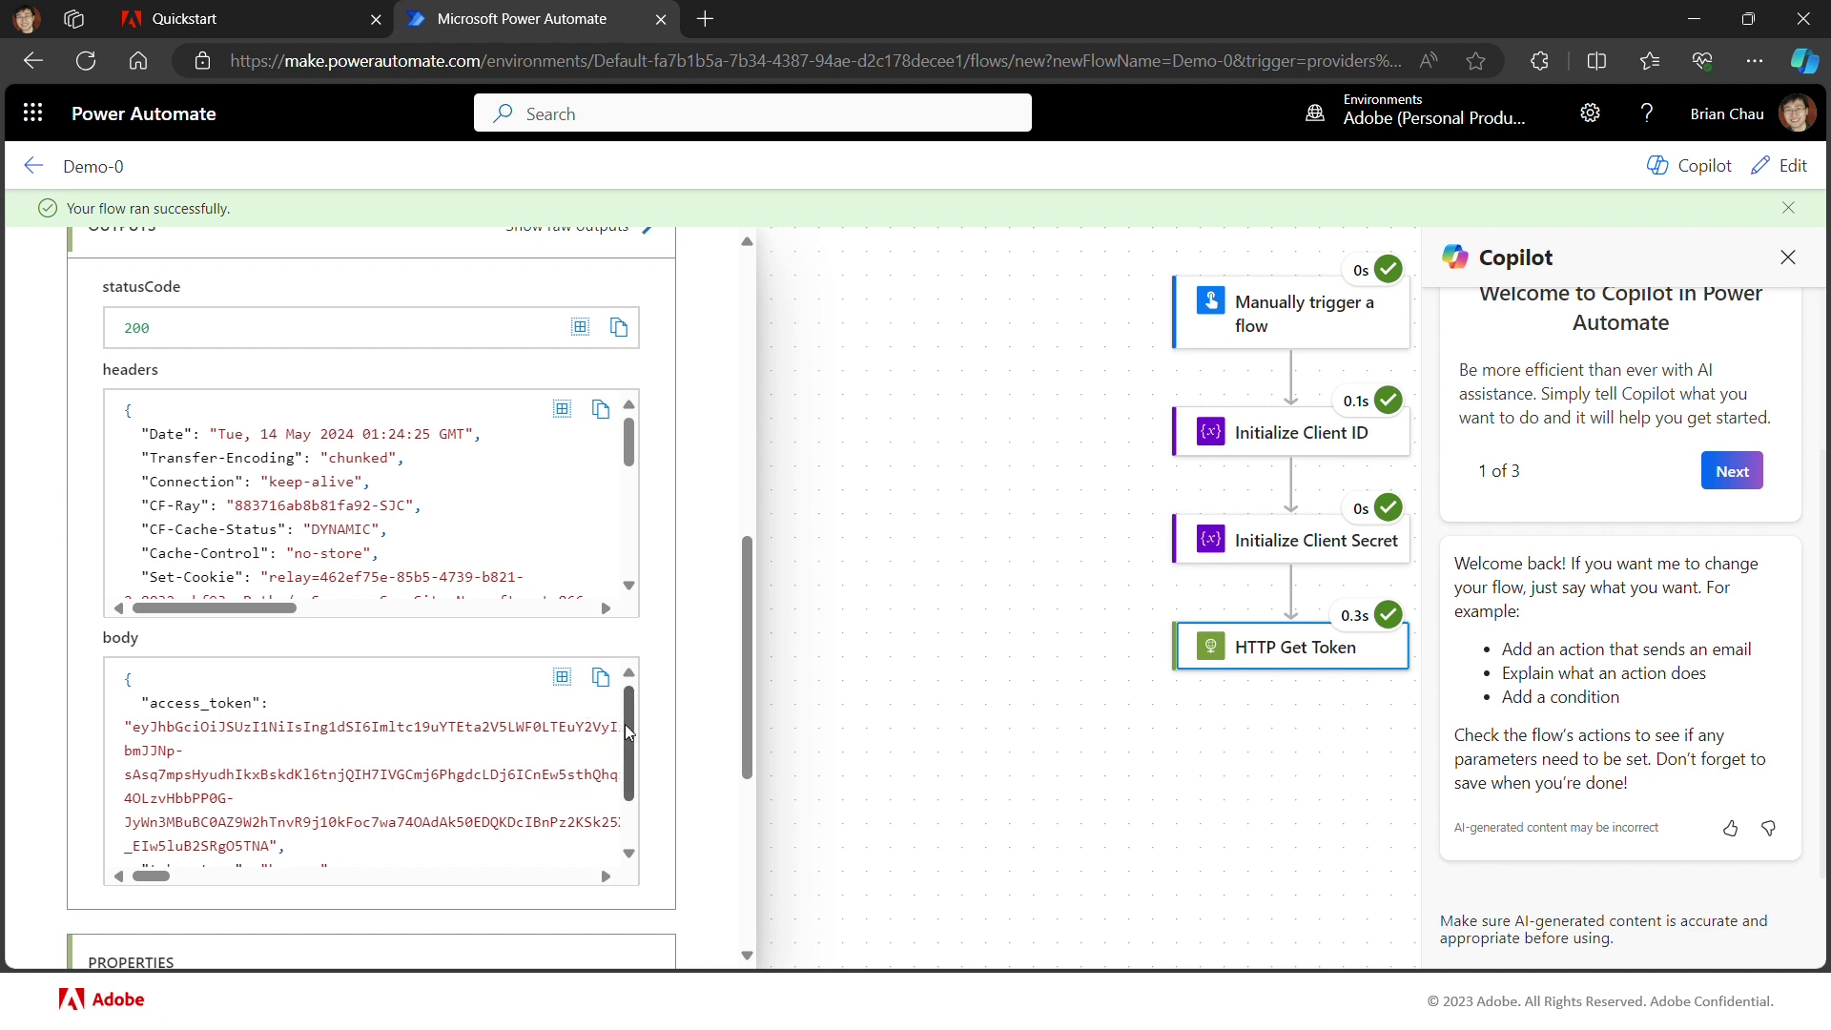
{"action": "mouse_move", "coordinate": [626, 724]}
{"action": "left_mouse_down"}
{"action": "mouse_move", "coordinate": [626, 799]}
{"action": "mouse_move", "coordinate": [632, 702]}
{"action": "mouse_move", "coordinate": [627, 815]}
{"action": "mouse_move", "coordinate": [638, 725]}
{"action": "left_mouse_up"}
{"action": "mouse_move", "coordinate": [629, 719]}
{"action": "left_mouse_down"}
{"action": "mouse_move", "coordinate": [626, 788]}
{"action": "mouse_move", "coordinate": [630, 748]}
{"action": "left_mouse_up"}
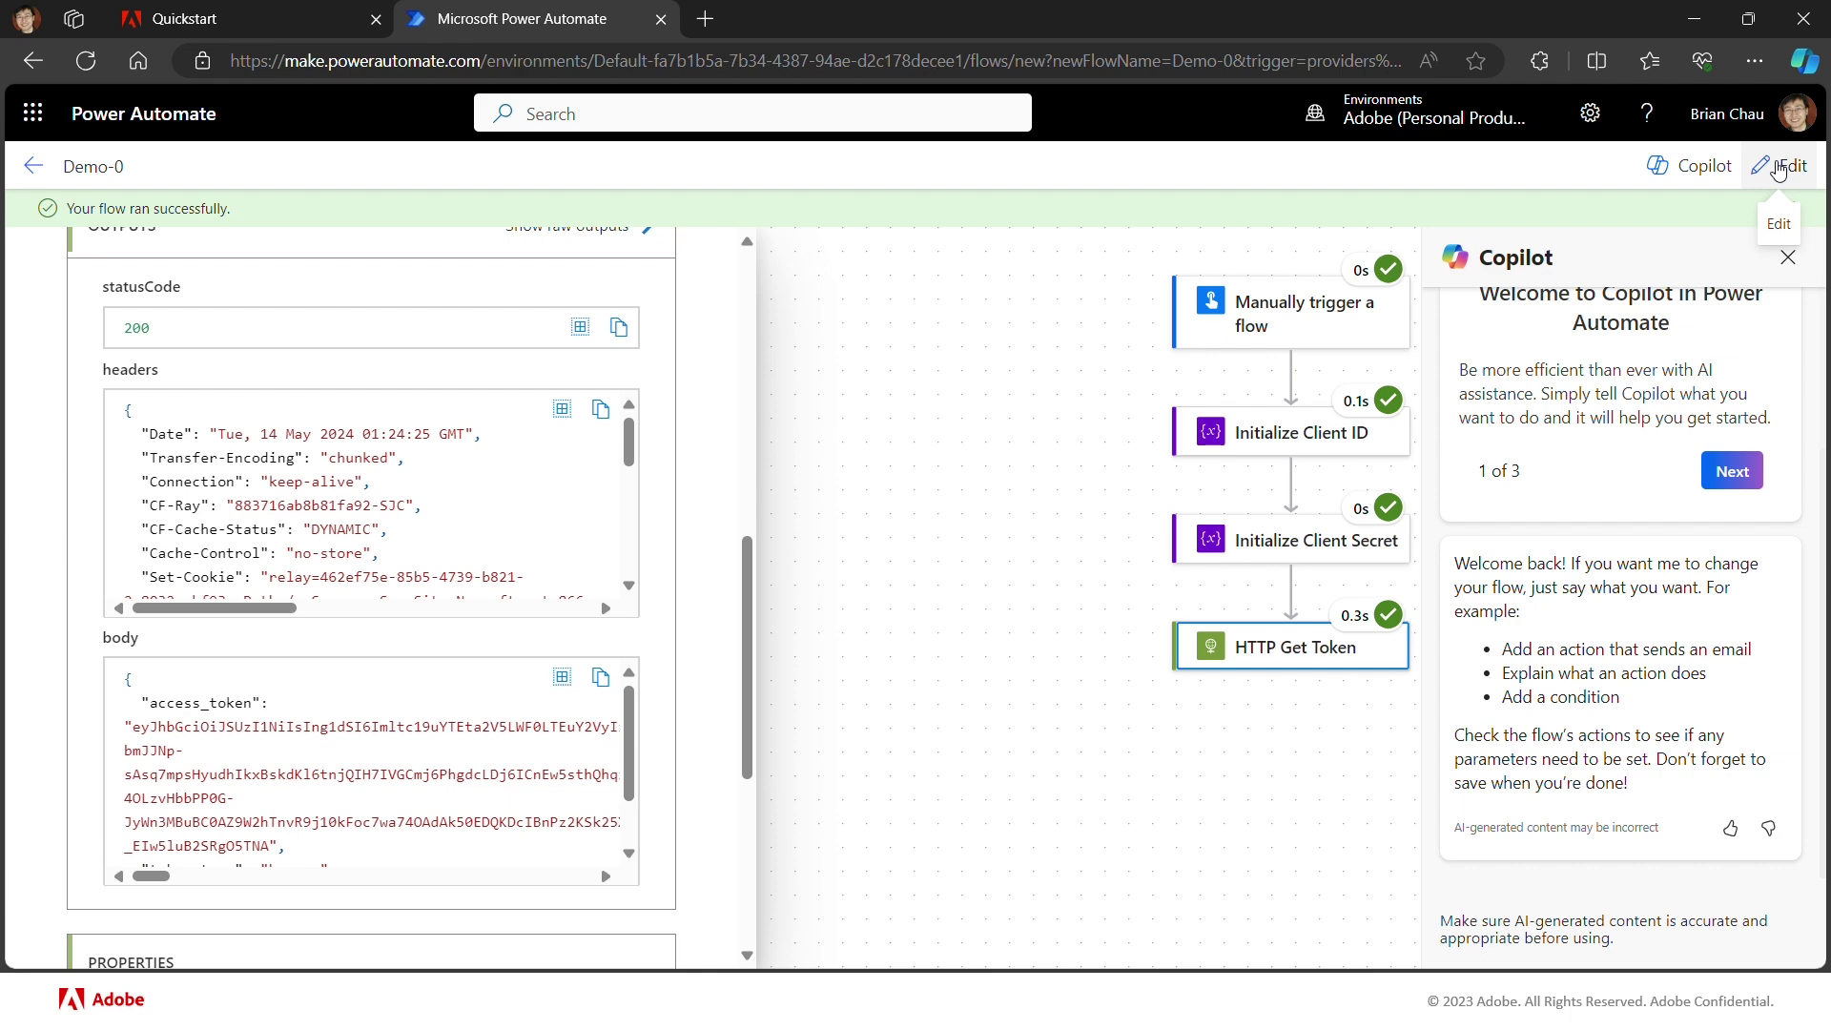
Step: Put Demo-0 back into edit mode and insert a Parse JSON action after HTTP Get Token
{"action": "left_click", "coordinate": [1779, 169]}
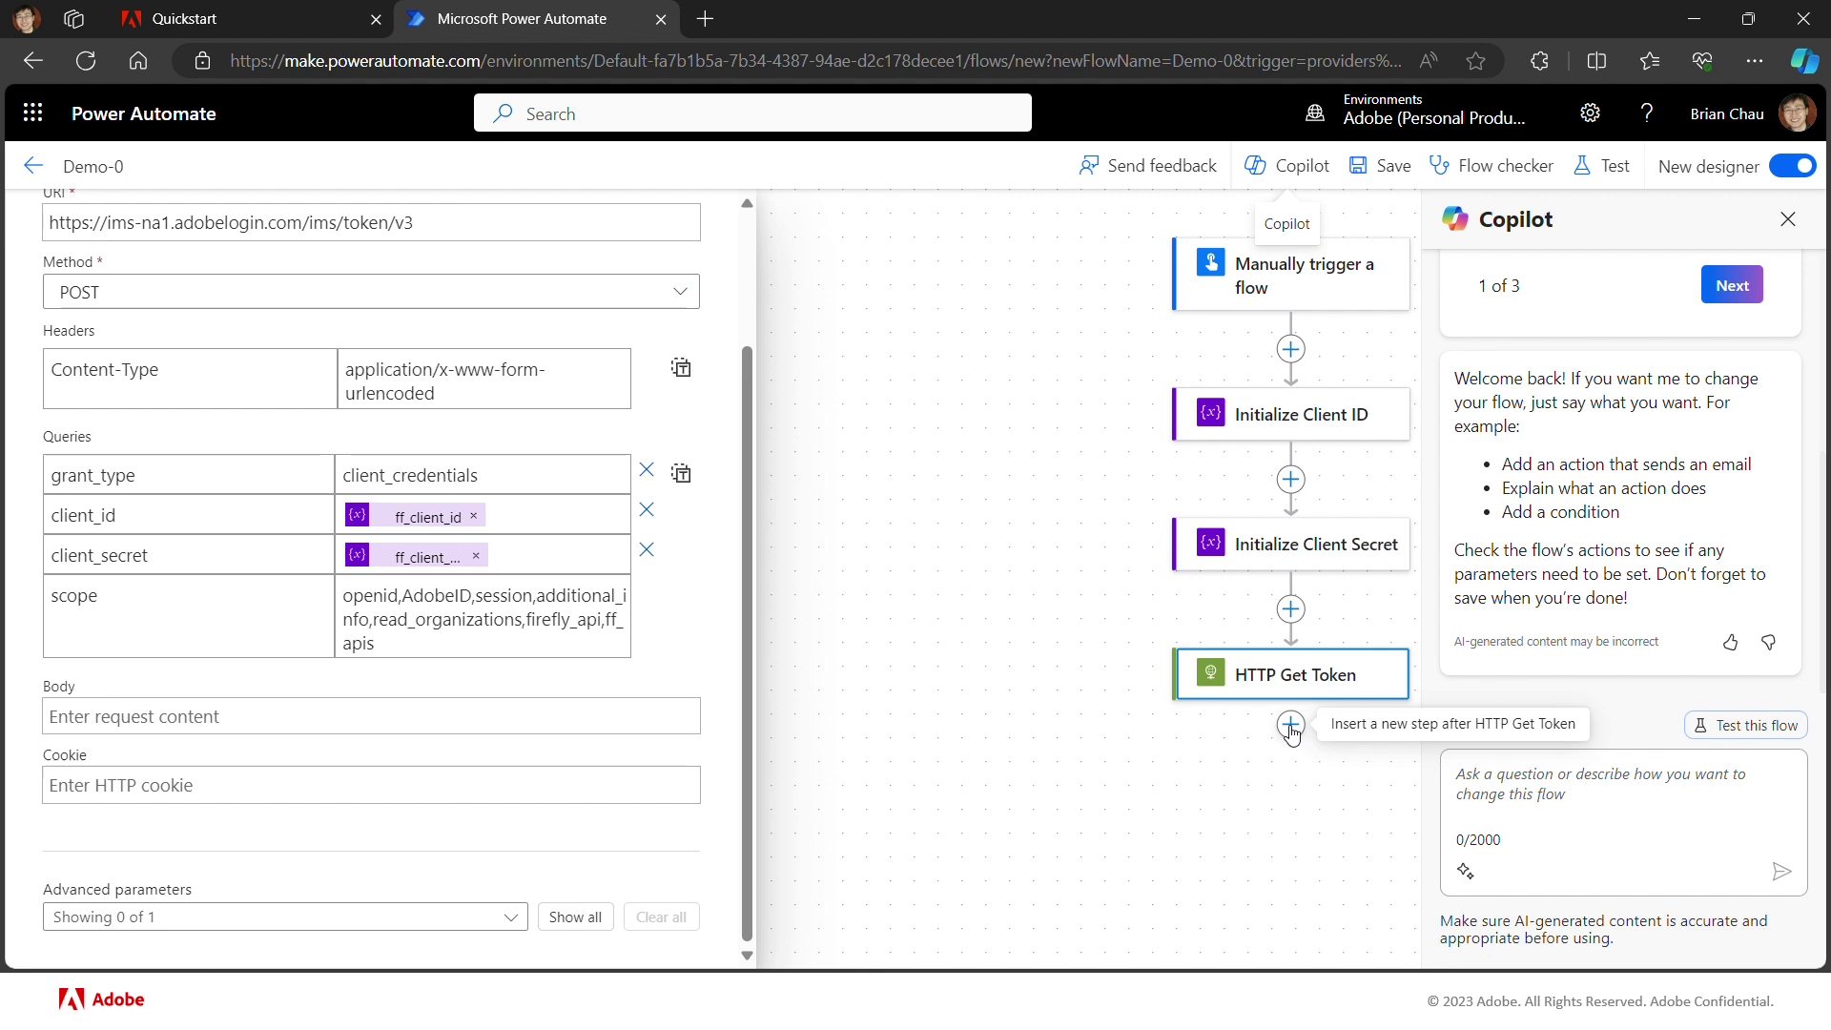
{"action": "left_click", "coordinate": [1292, 727]}
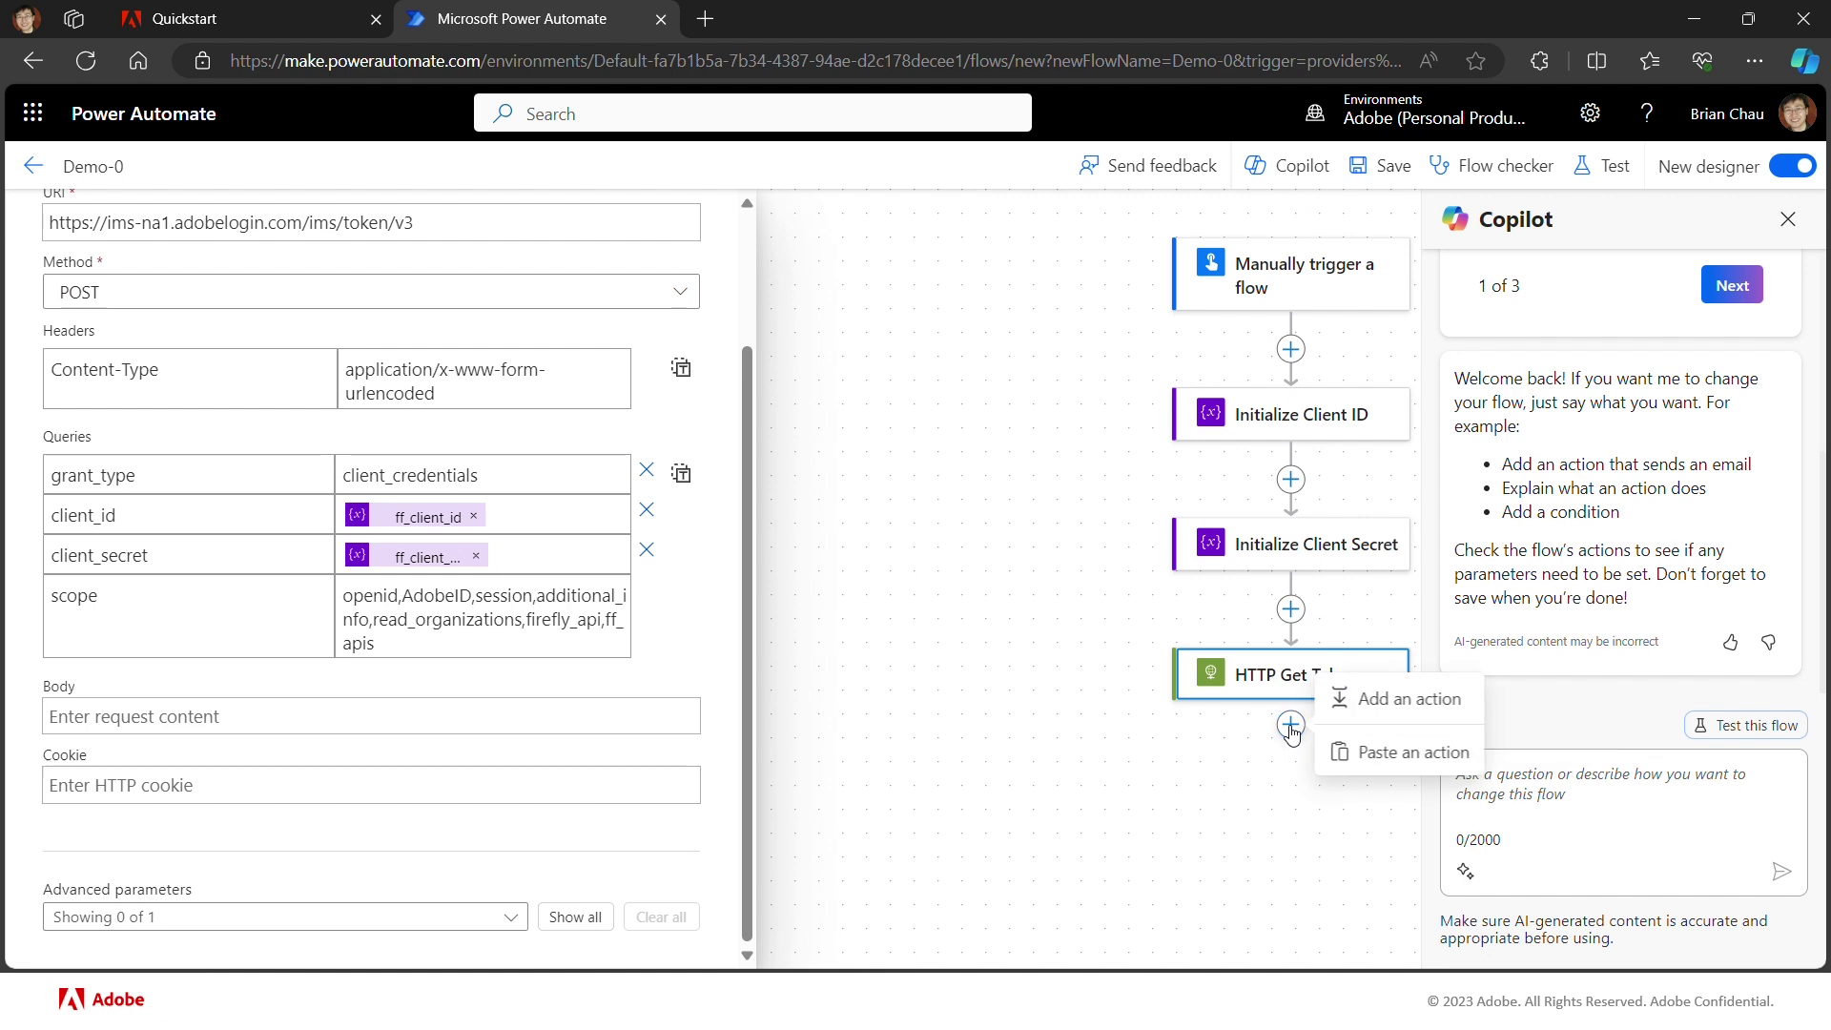
{"action": "left_click", "coordinate": [1359, 706]}
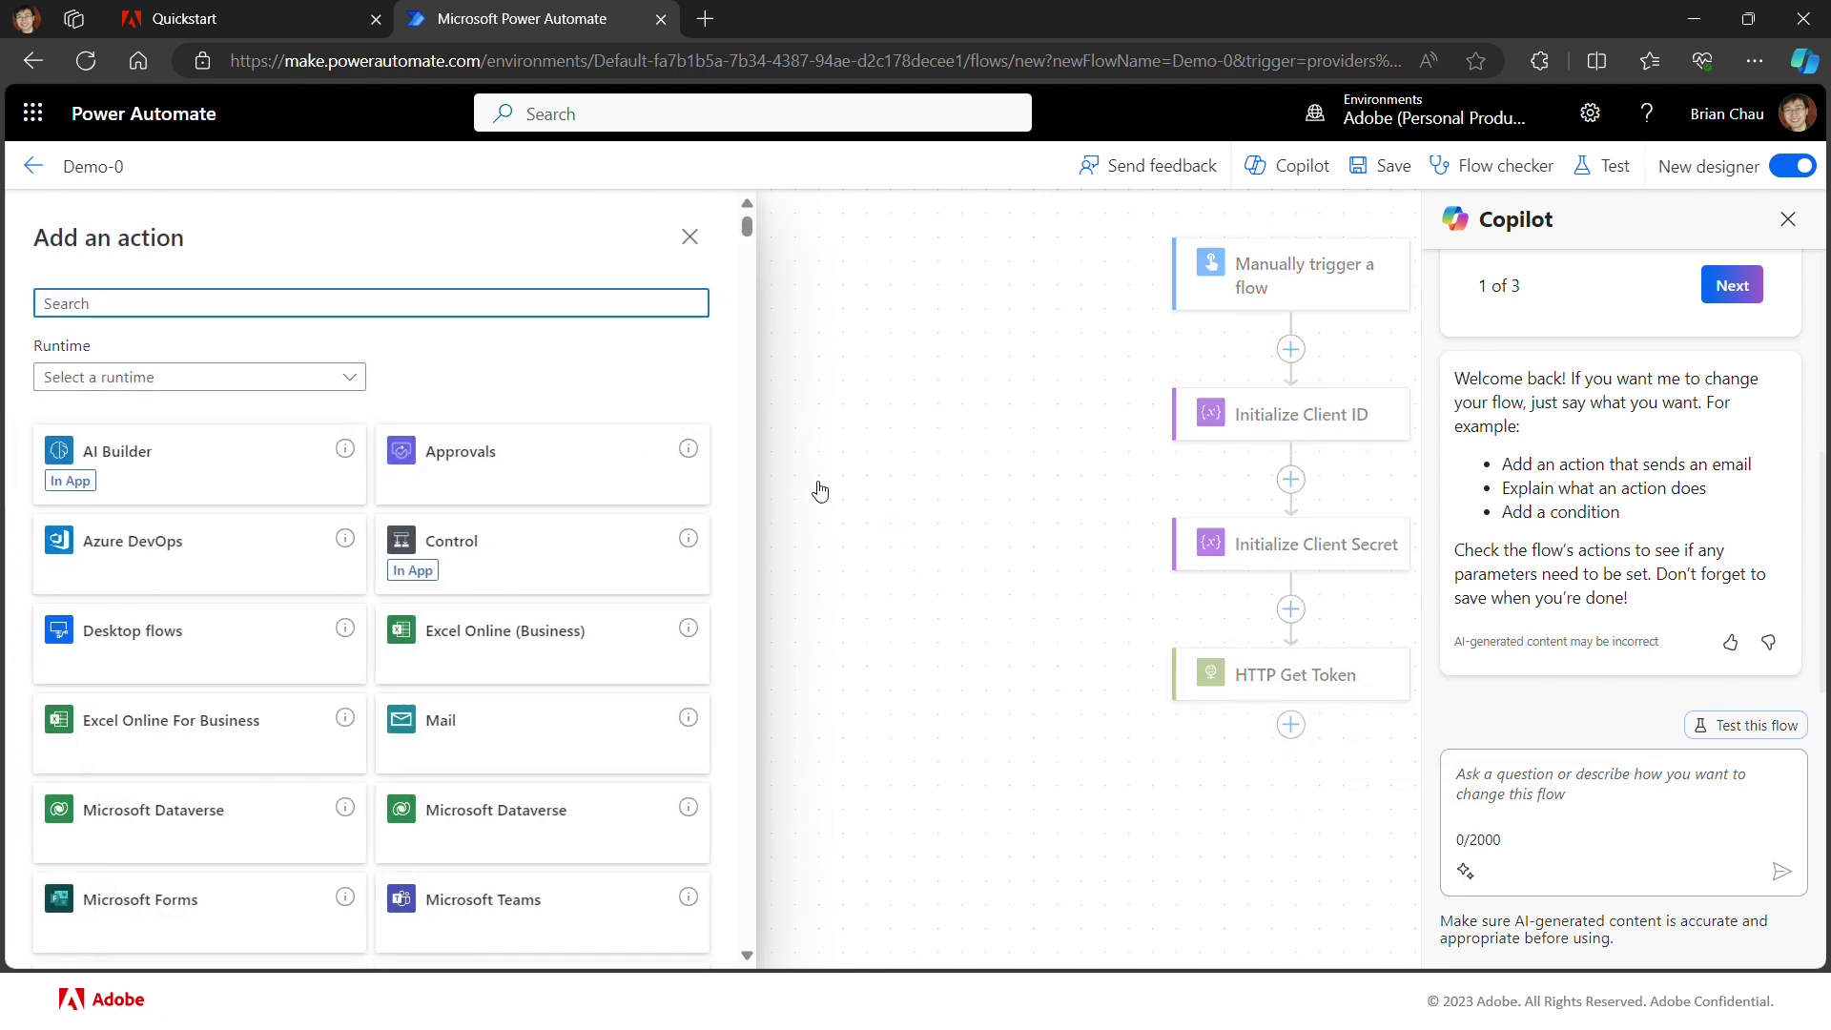
{"action": "type", "text": "parse"}
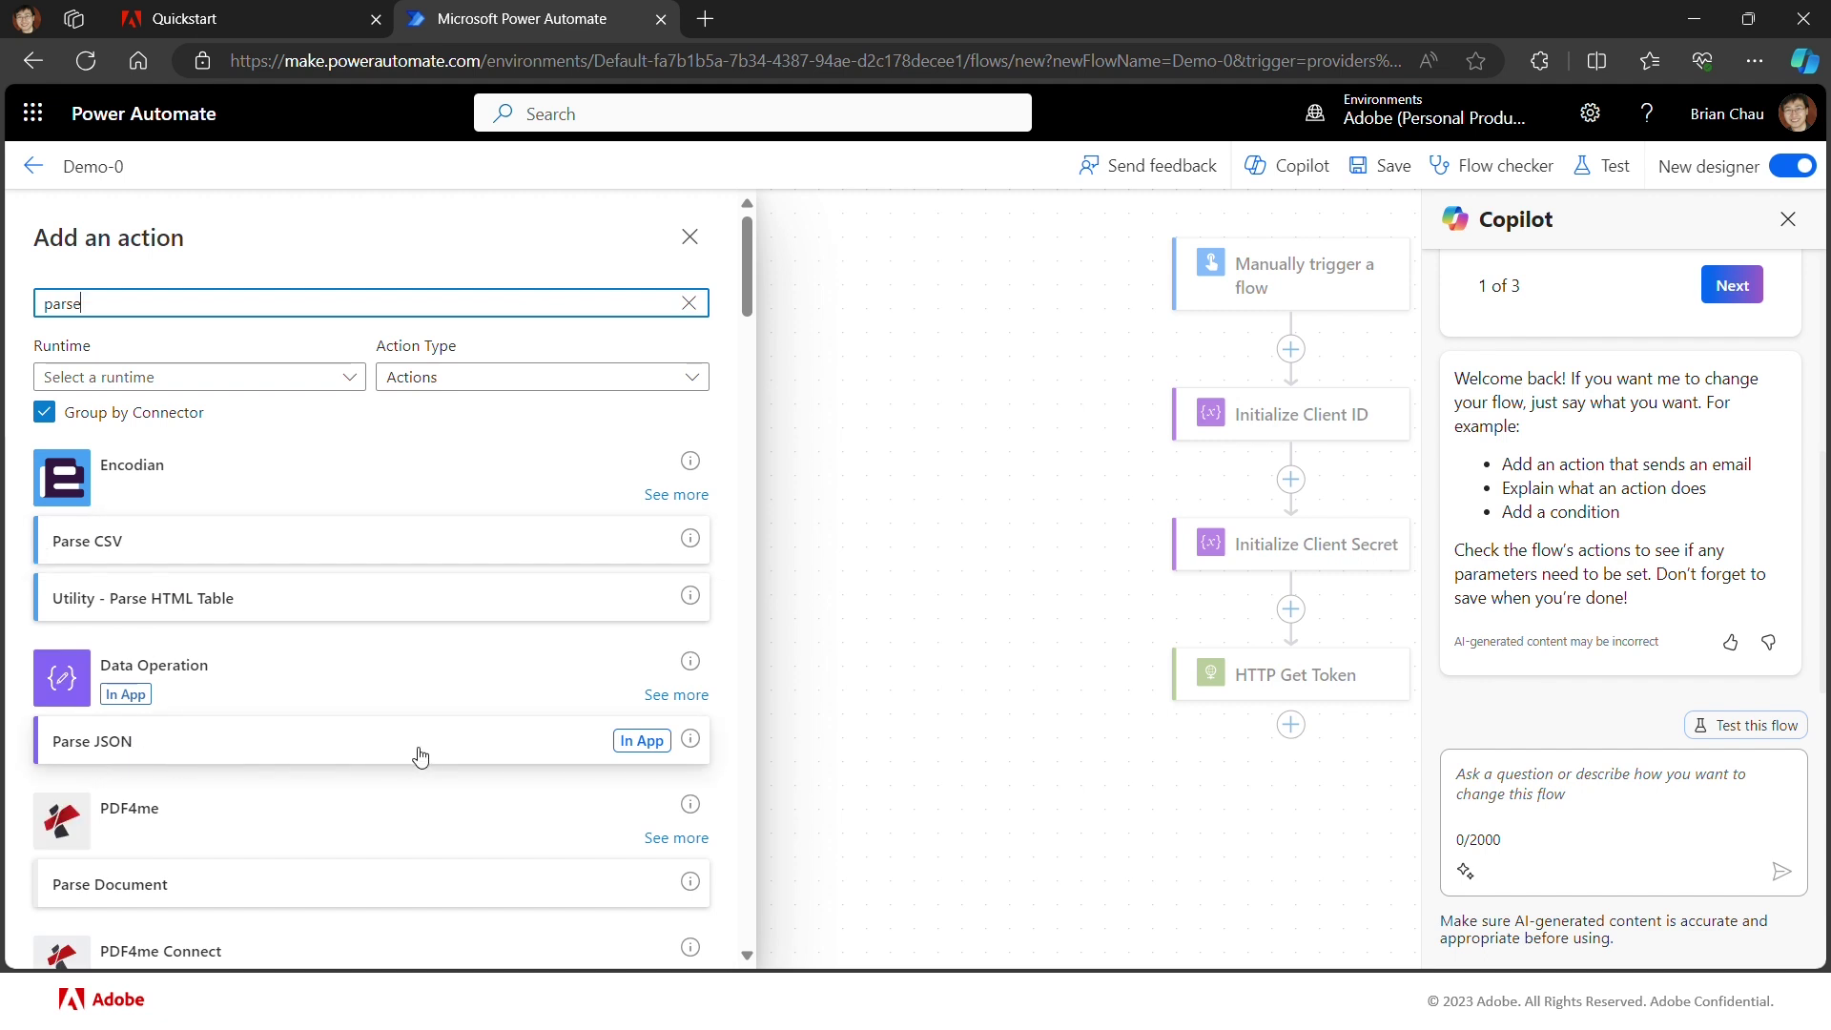
{"action": "left_click", "coordinate": [488, 753]}
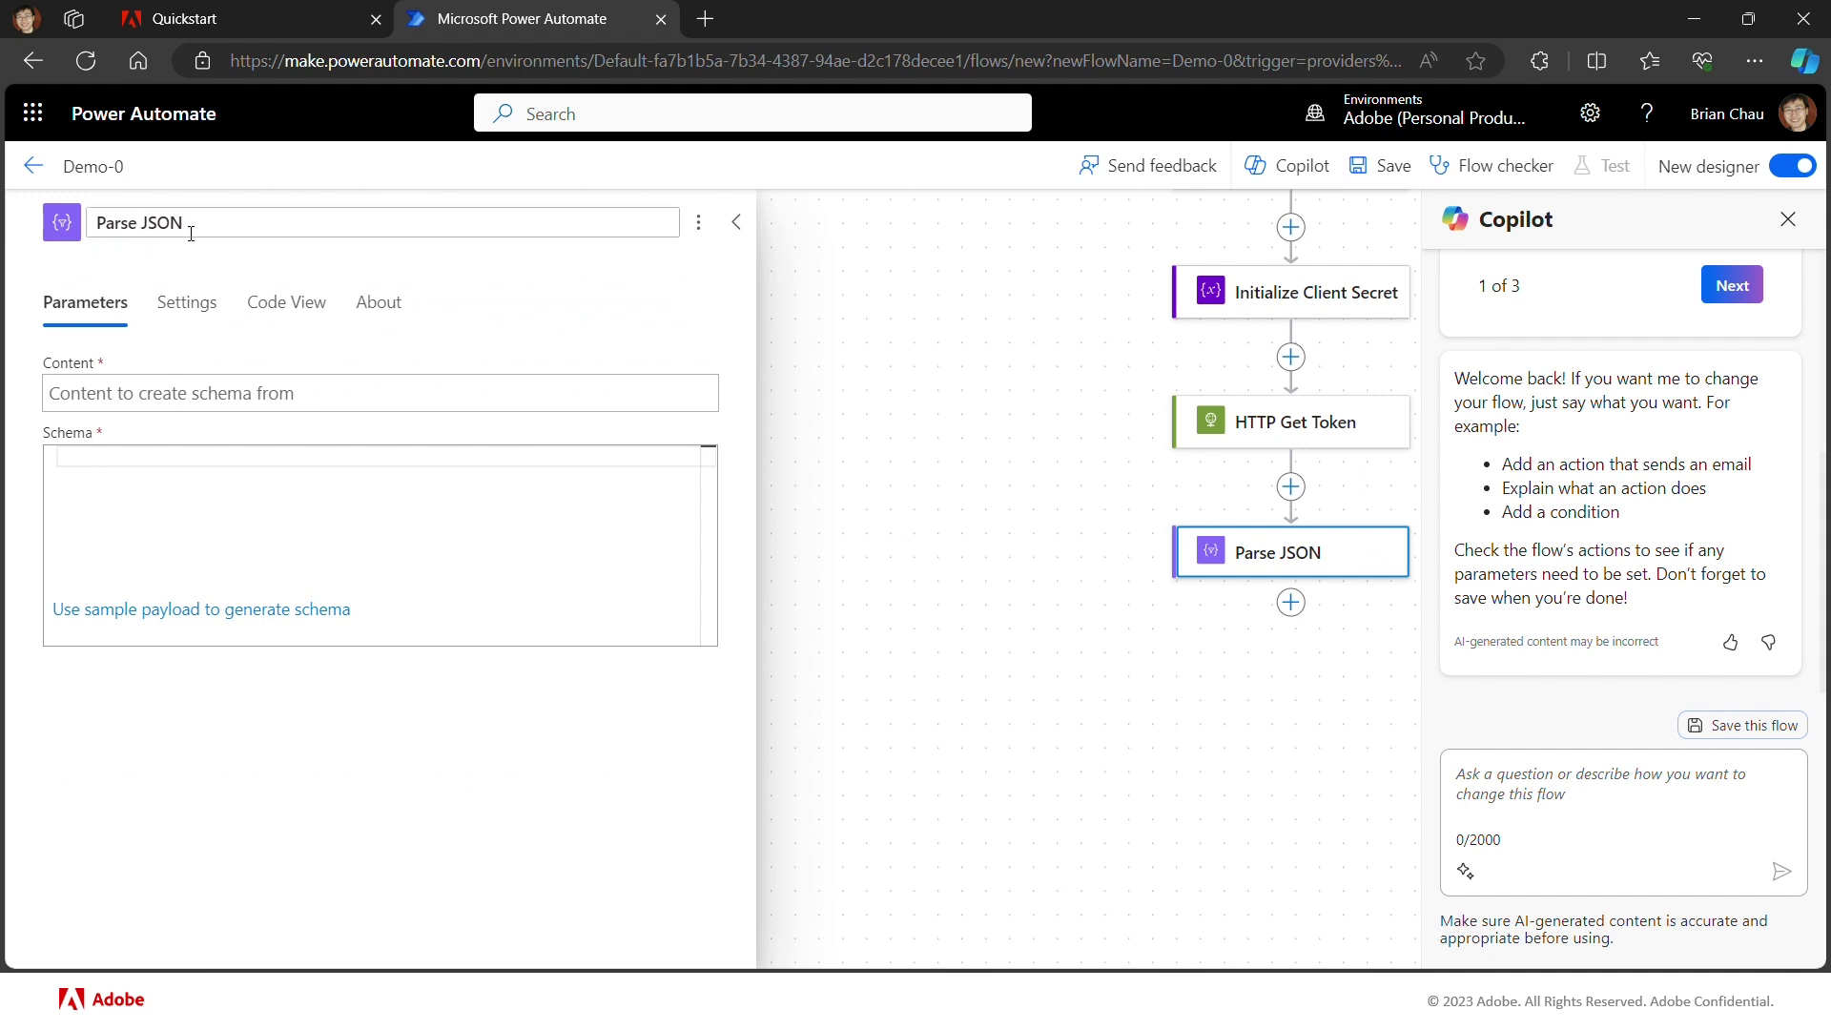
Step: Title the step 'Parse Token JSON' and set its Content to HTTP Get Token's Body
{"action": "left_click", "coordinate": [141, 227]}
{"action": "type", "text": "Token"}
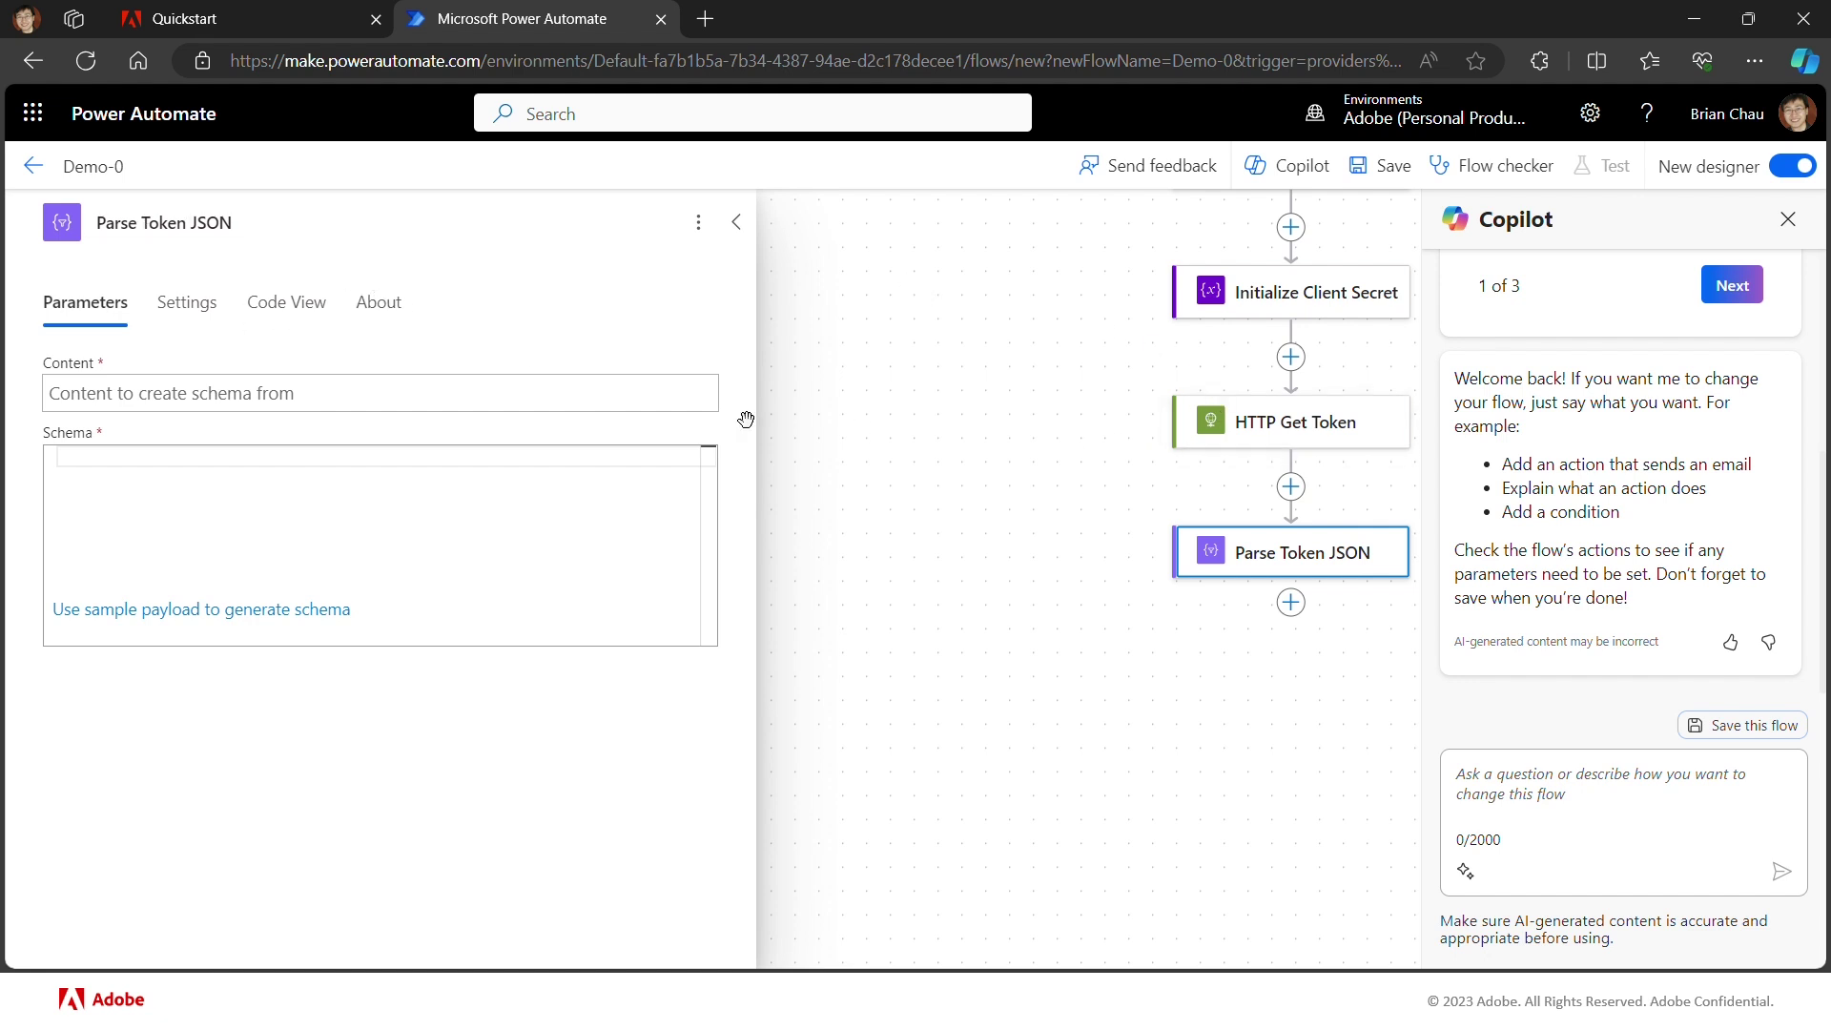
{"action": "left_click", "coordinate": [324, 395]}
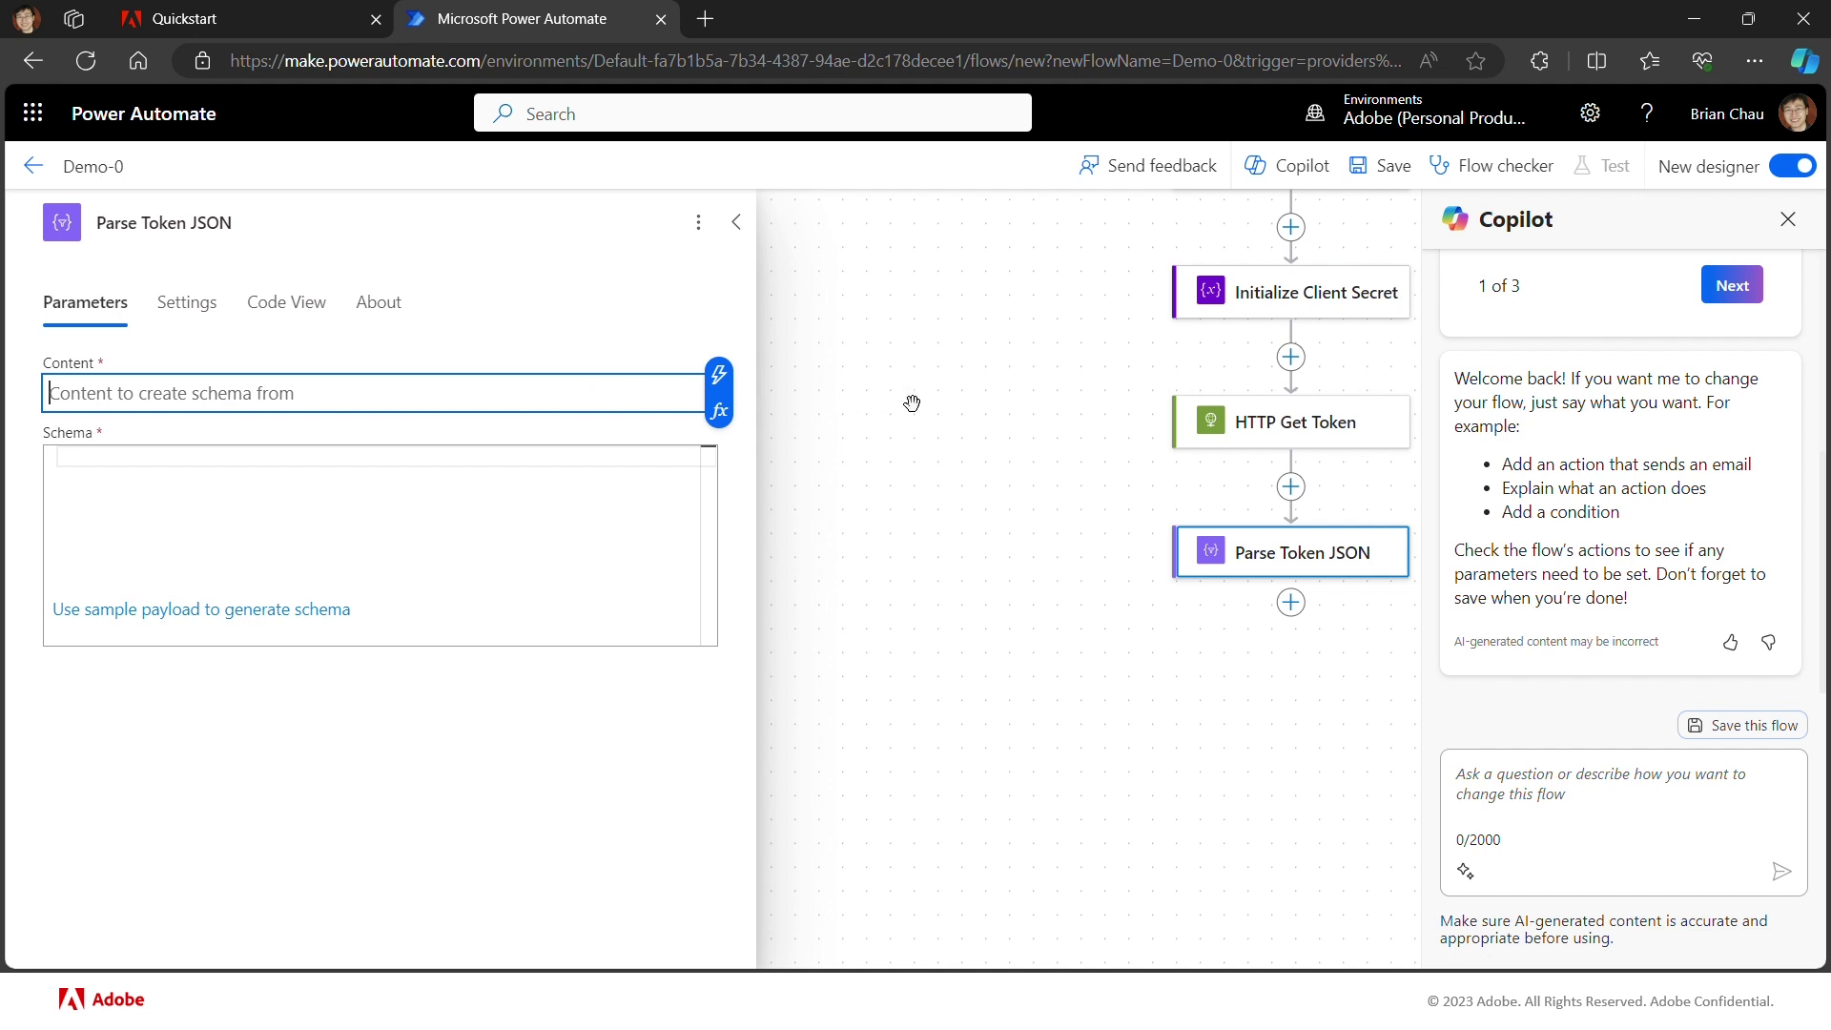
{"action": "left_click", "coordinate": [719, 375]}
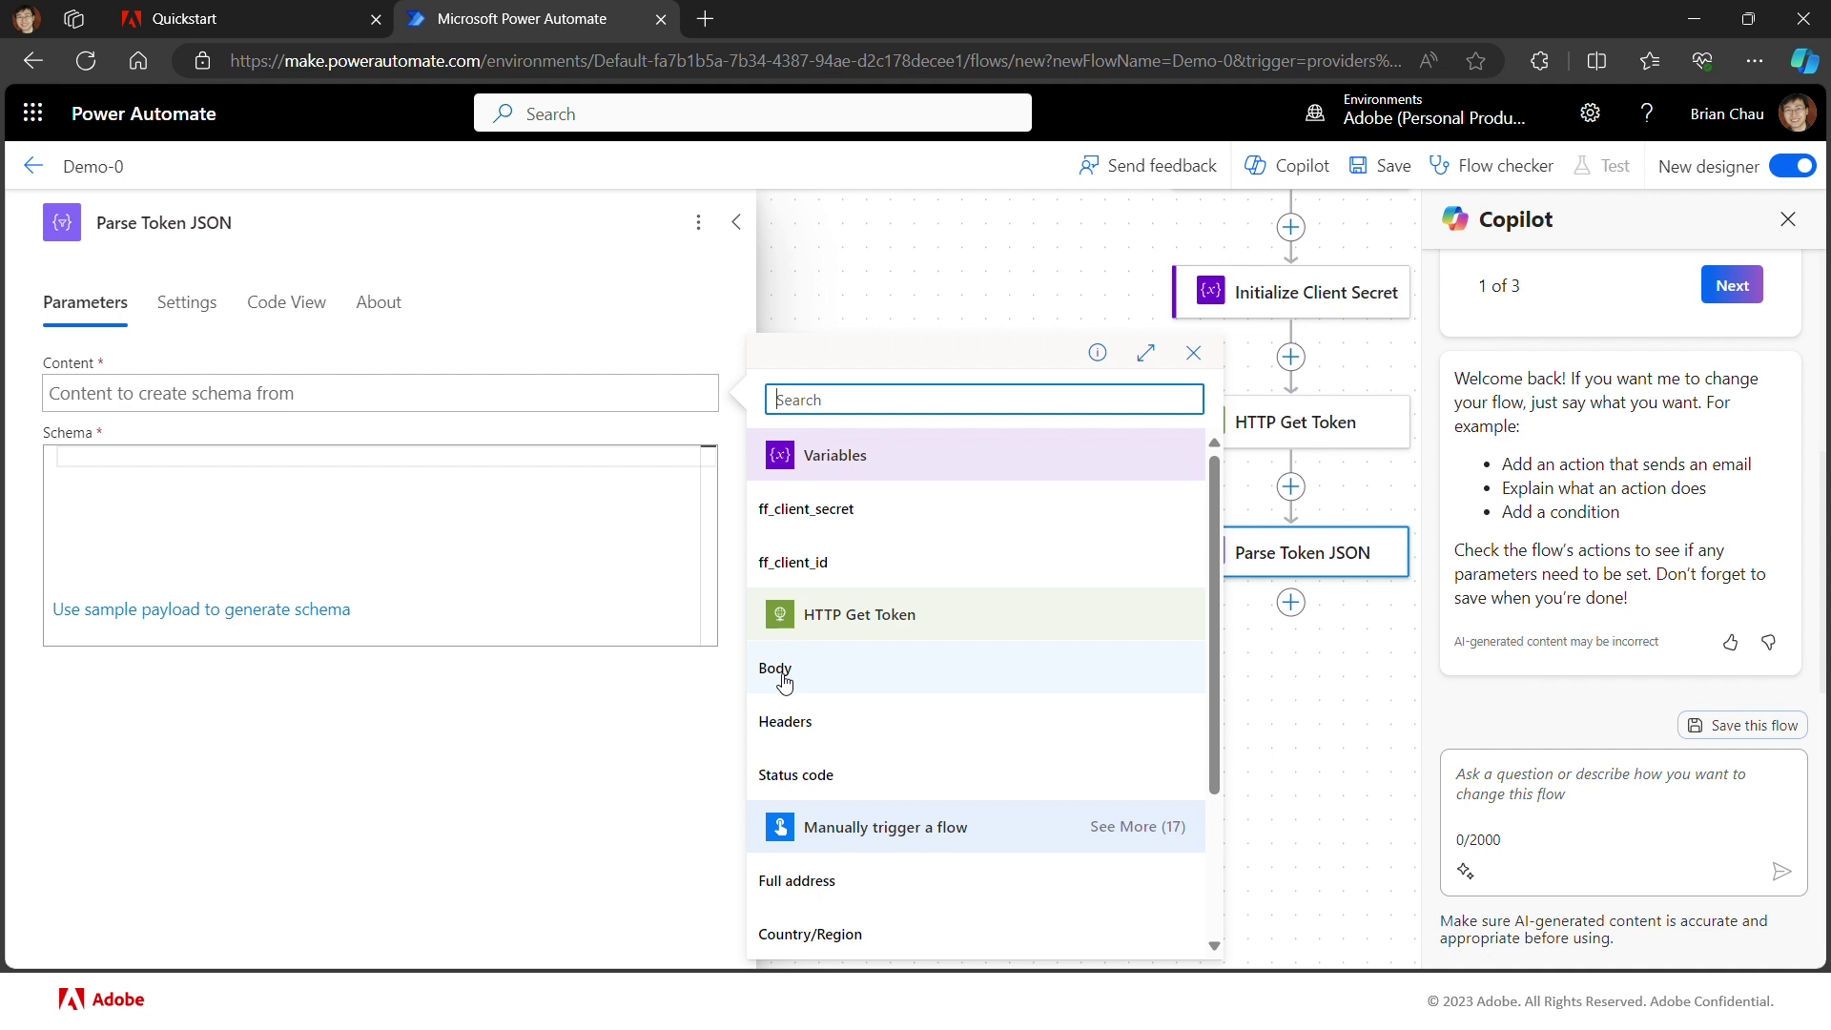
{"action": "left_click", "coordinate": [783, 676]}
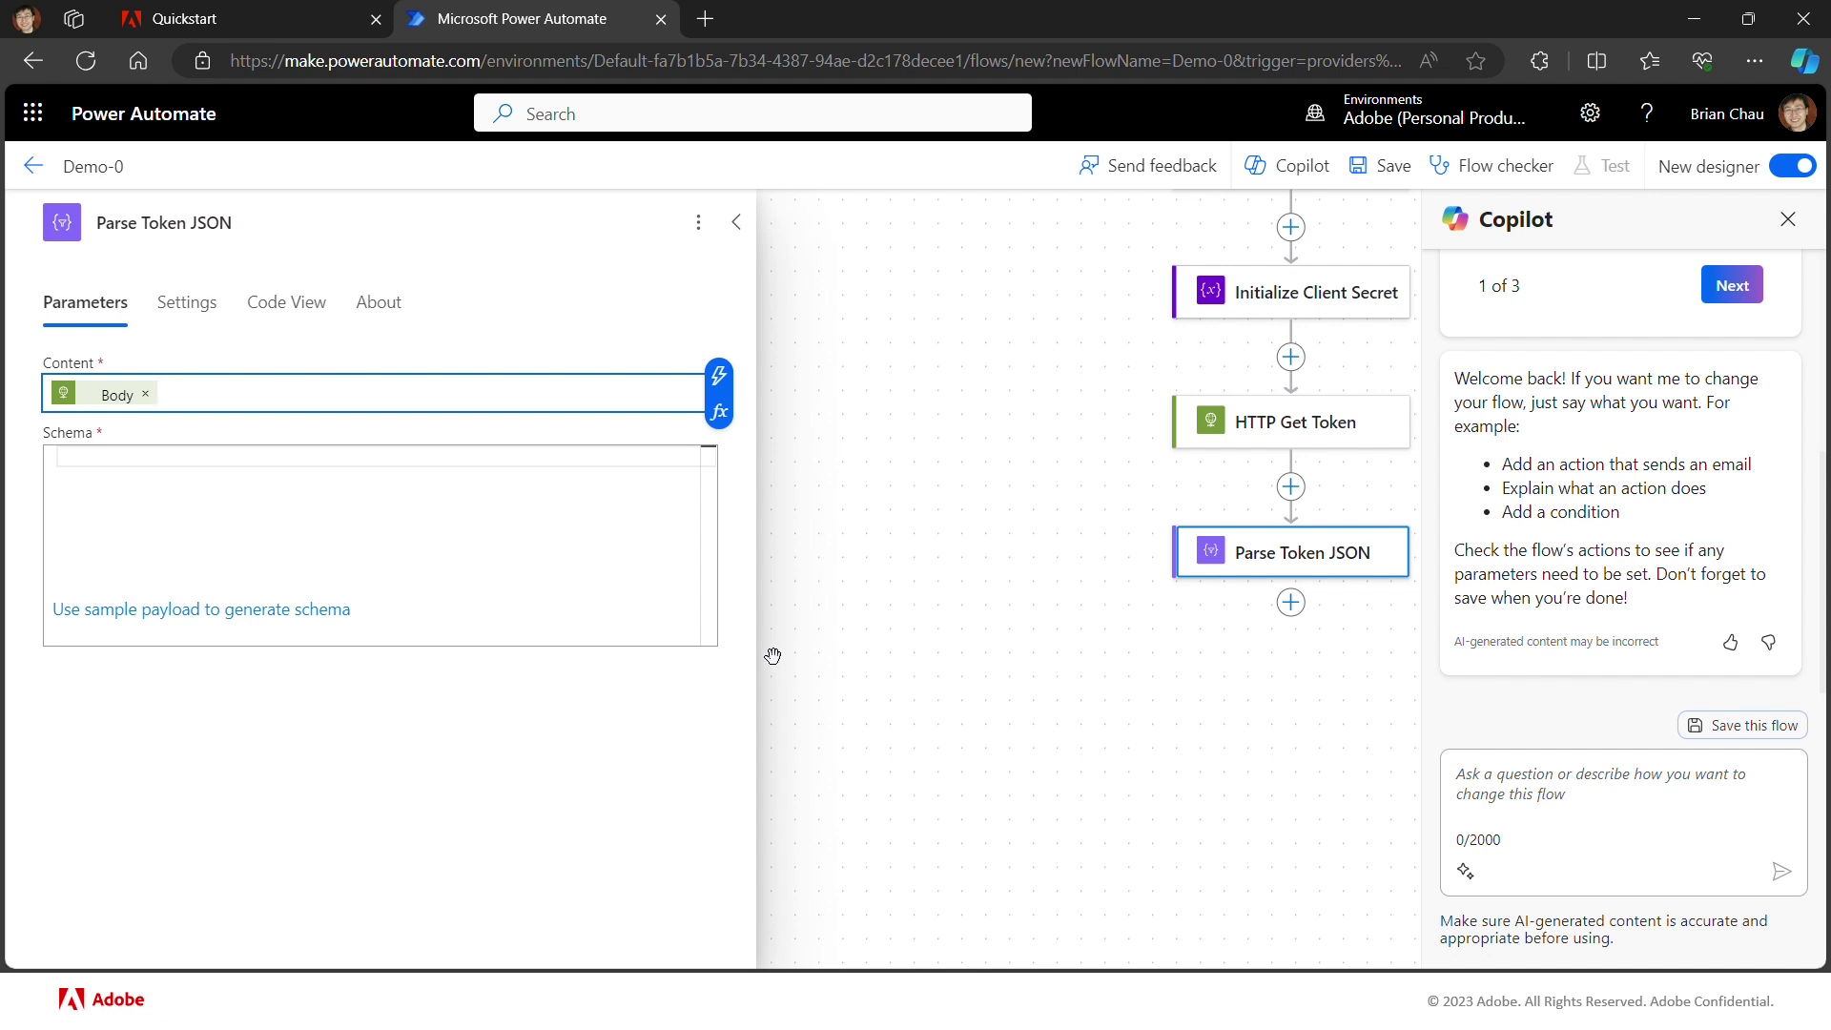
{"action": "left_click", "coordinate": [620, 457]}
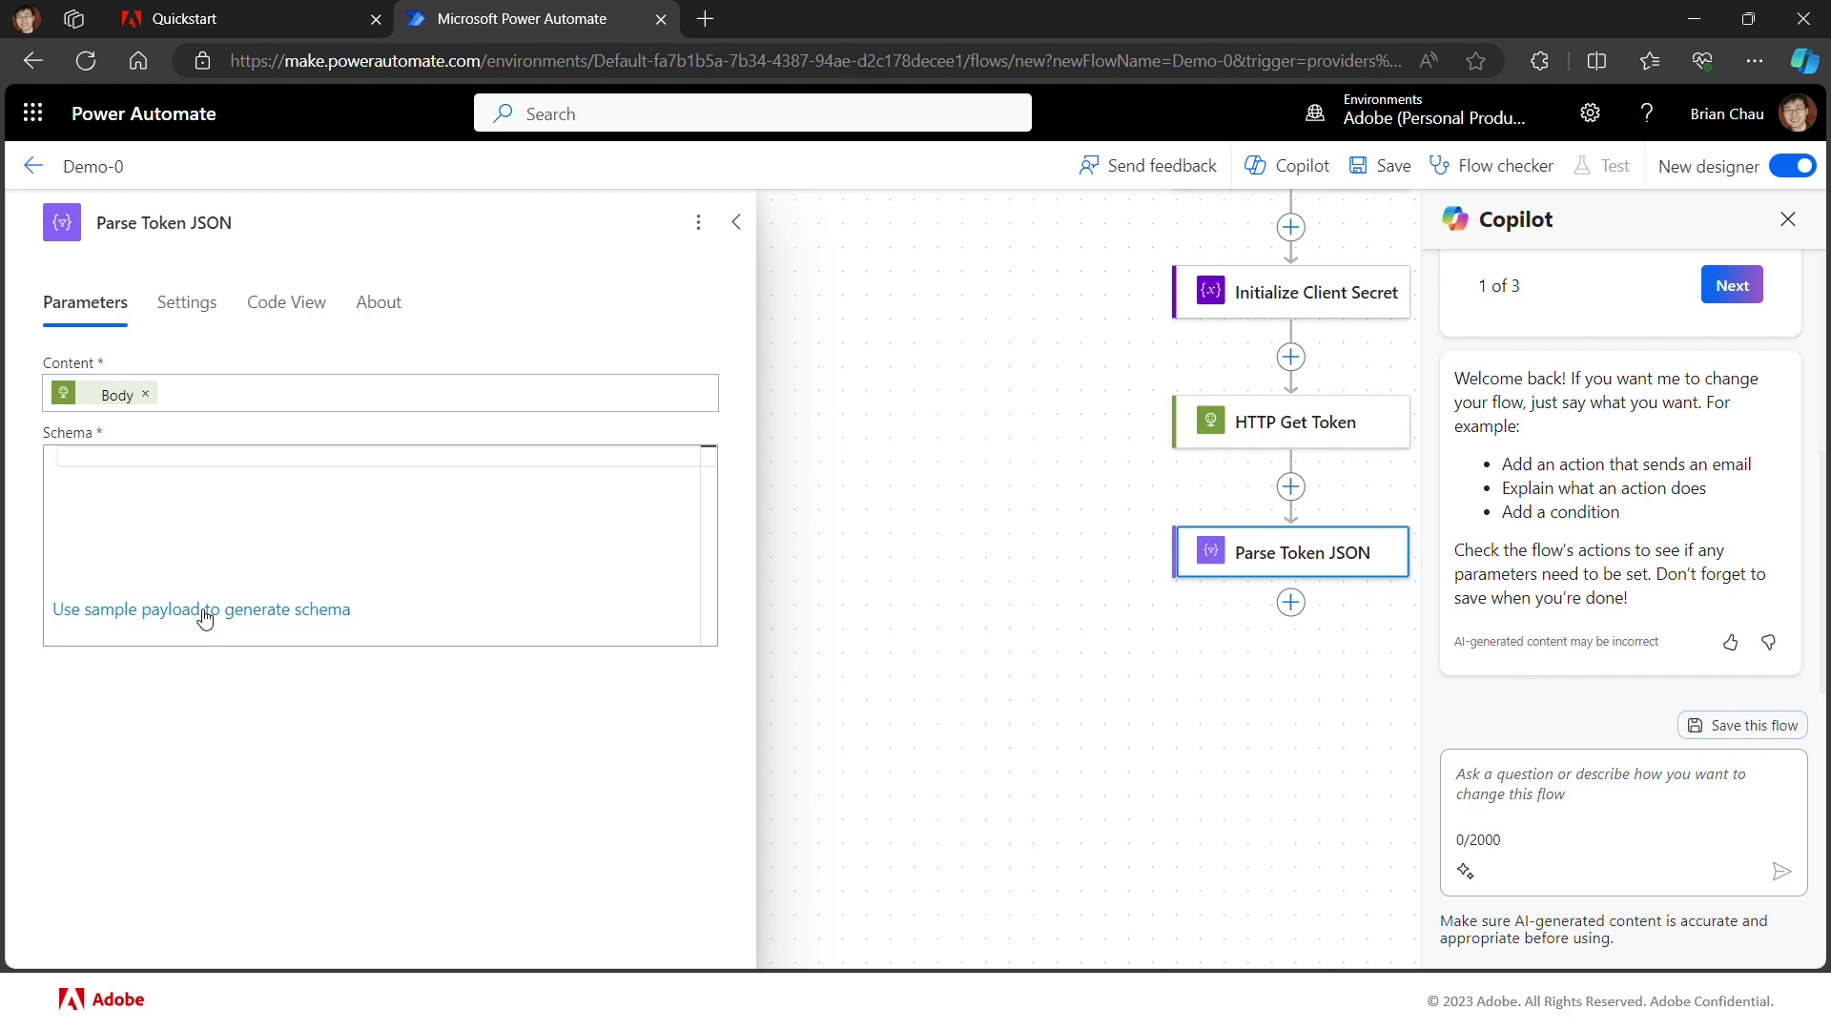
Step: Generate the schema from a pasted sample token response with access_token, token_type and expires_in
{"action": "left_click", "coordinate": [204, 611]}
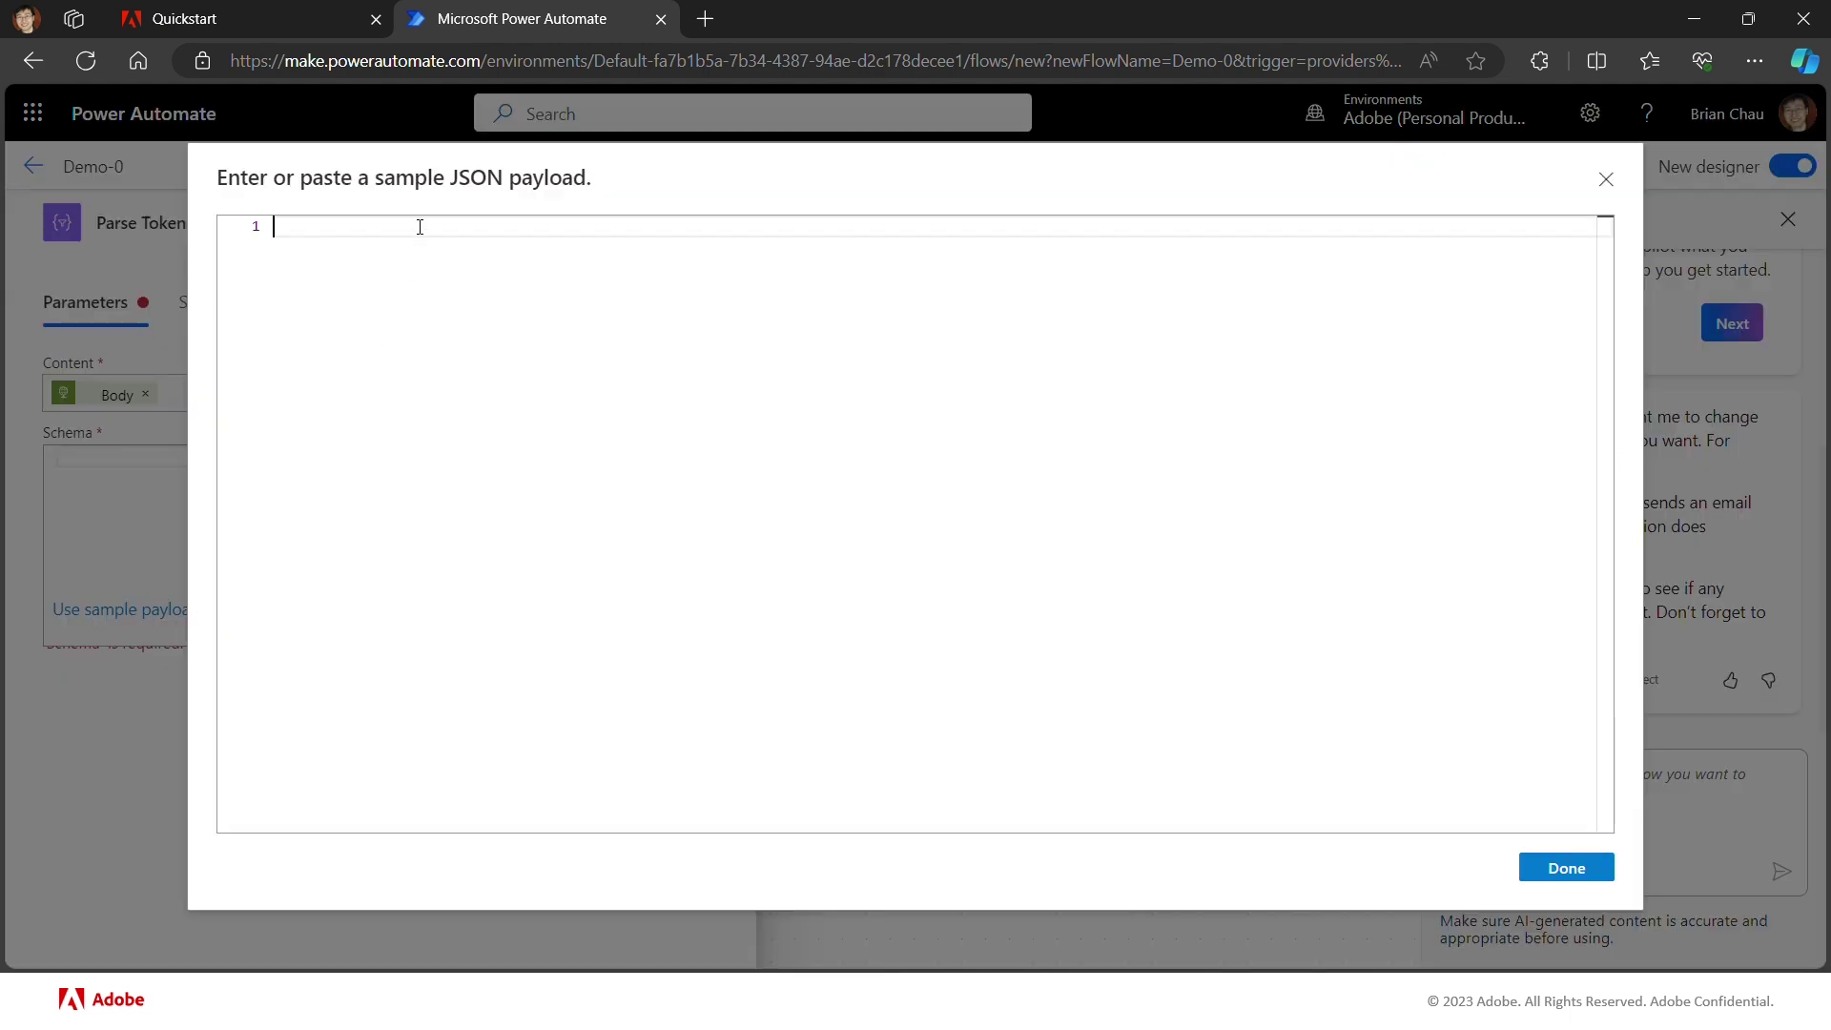
{"action": "key", "text": "ctrl+v"}
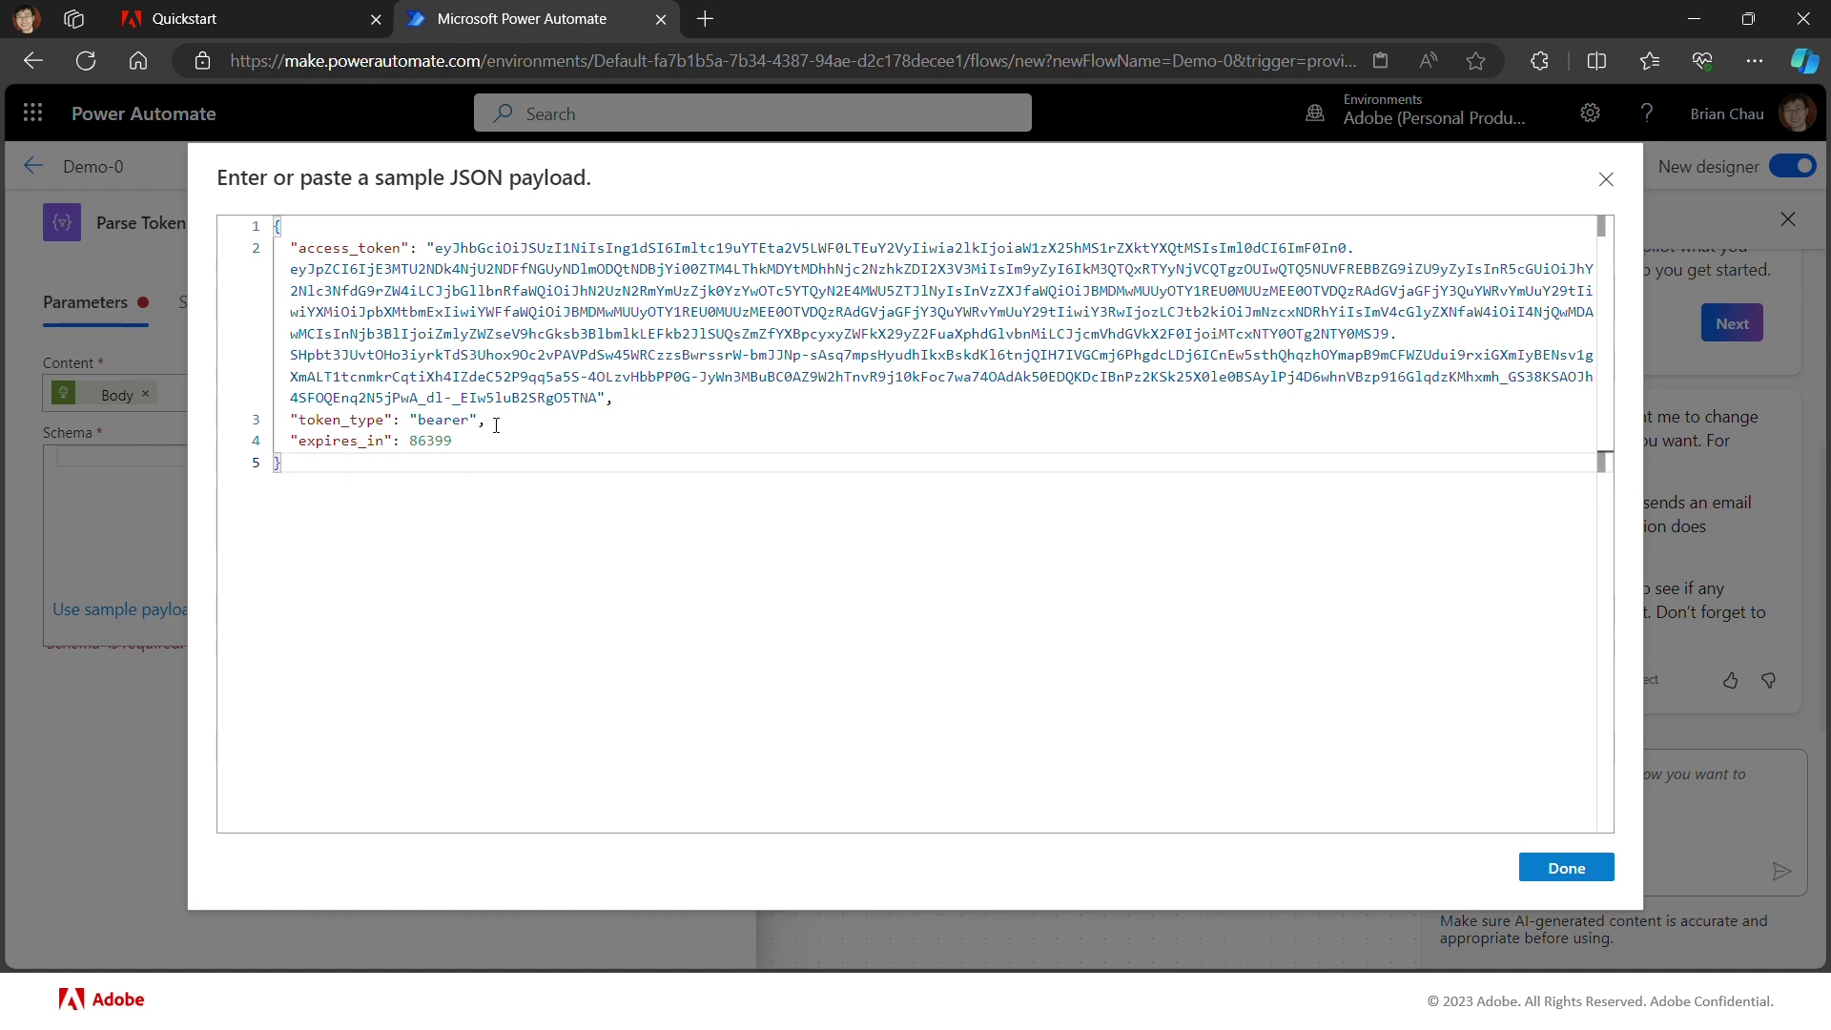
{"action": "left_click", "coordinate": [1566, 863]}
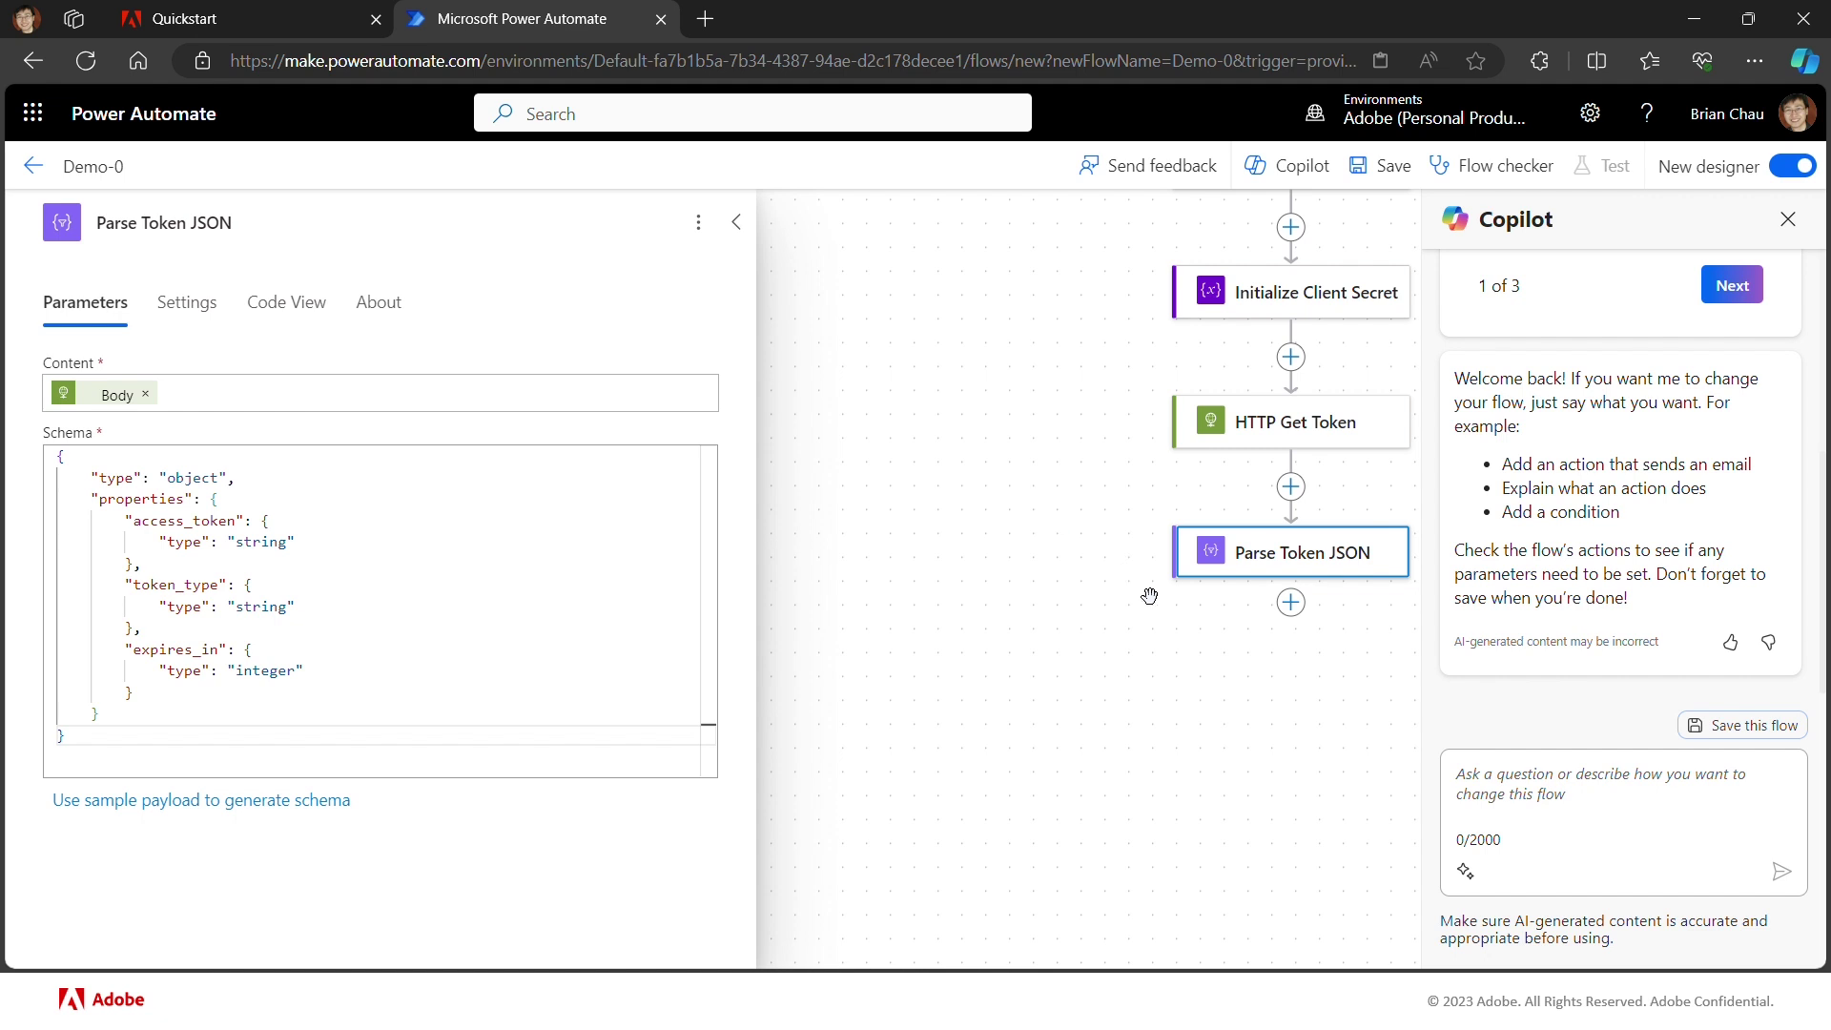
Step: Add an Initialize variable step after Parse Token JSON and retitle it 'Initialize Token'
{"action": "left_click", "coordinate": [1290, 602]}
{"action": "left_click", "coordinate": [1349, 578]}
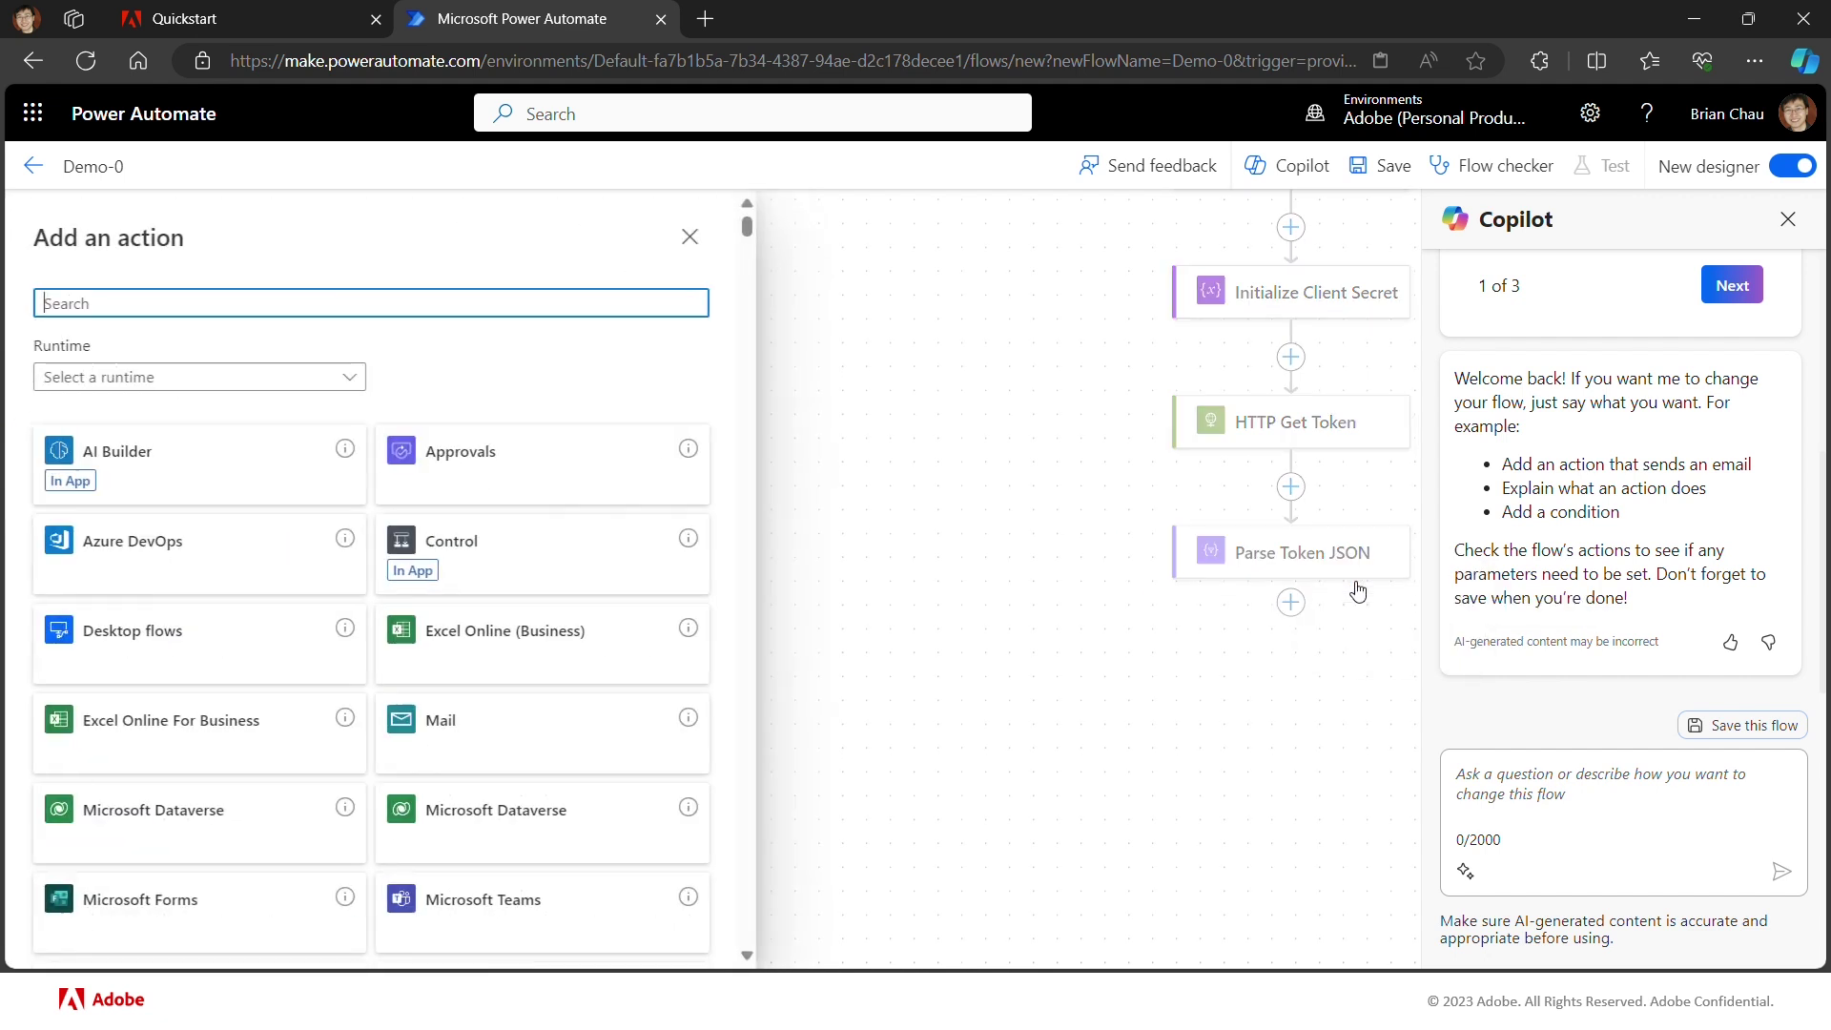
{"action": "type", "text": "var"}
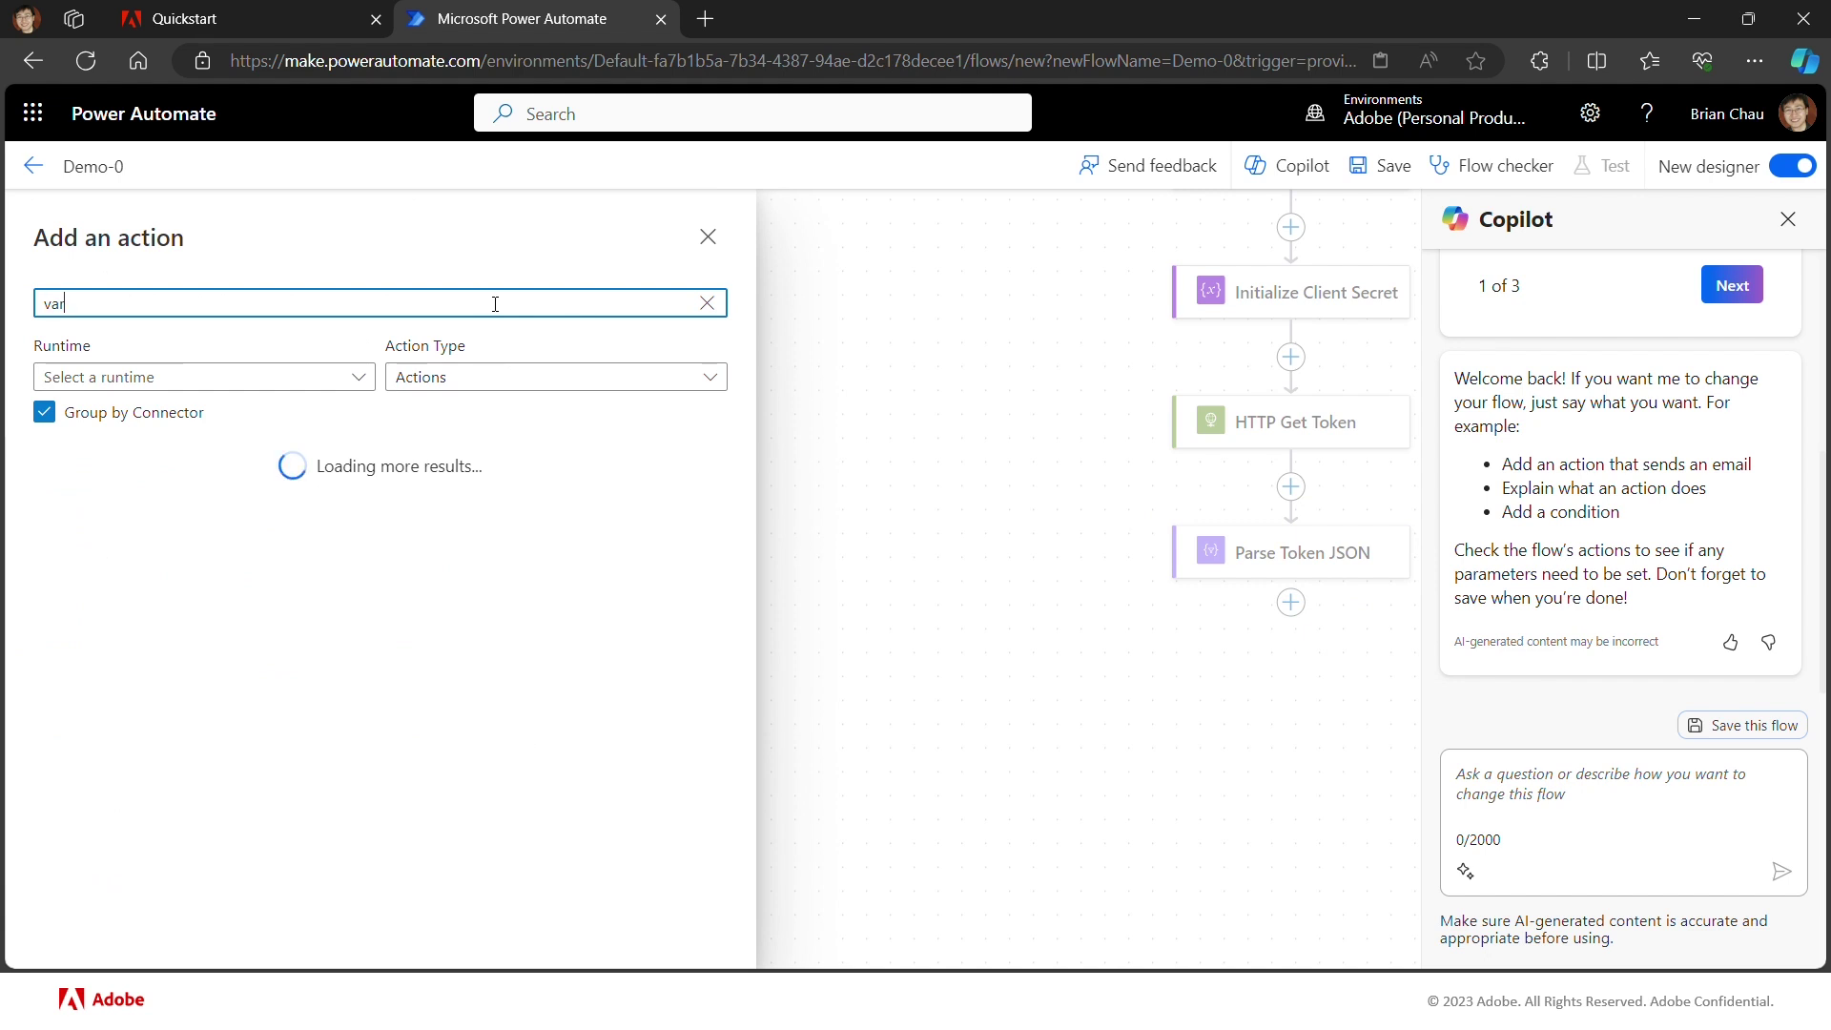
{"action": "type", "text": "ia"}
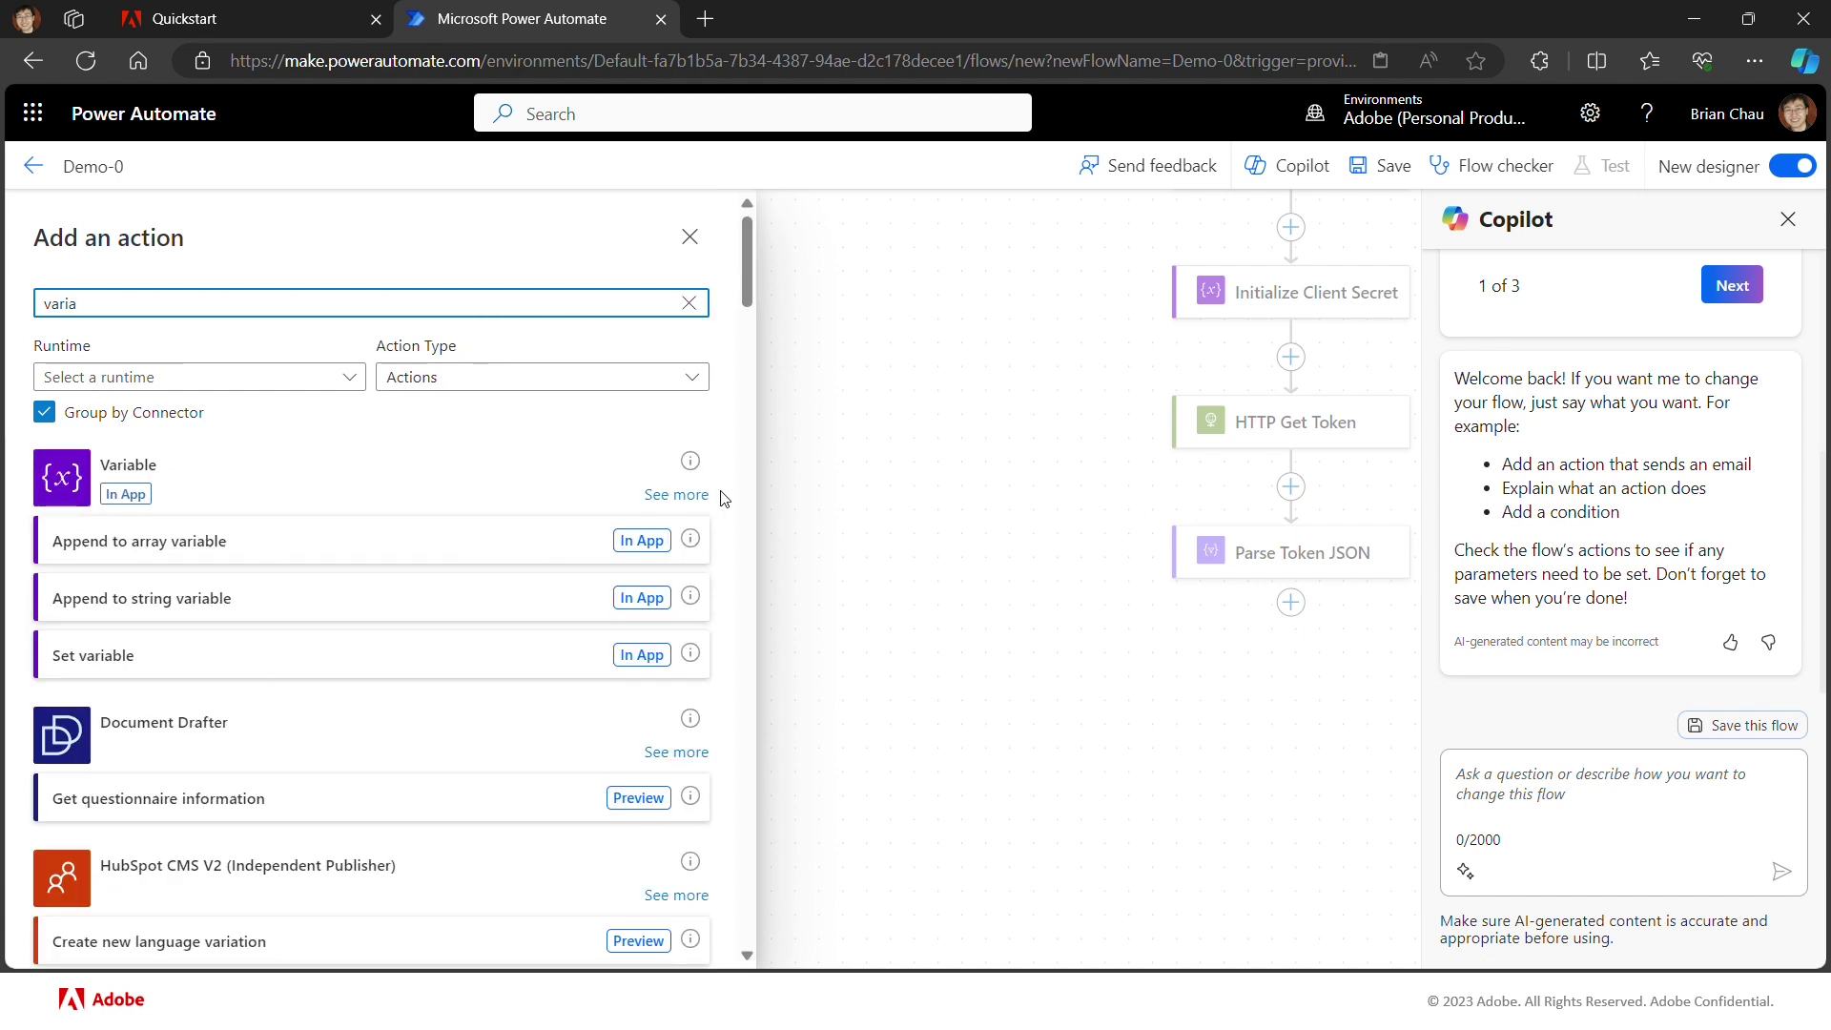
{"action": "left_click", "coordinate": [676, 495]}
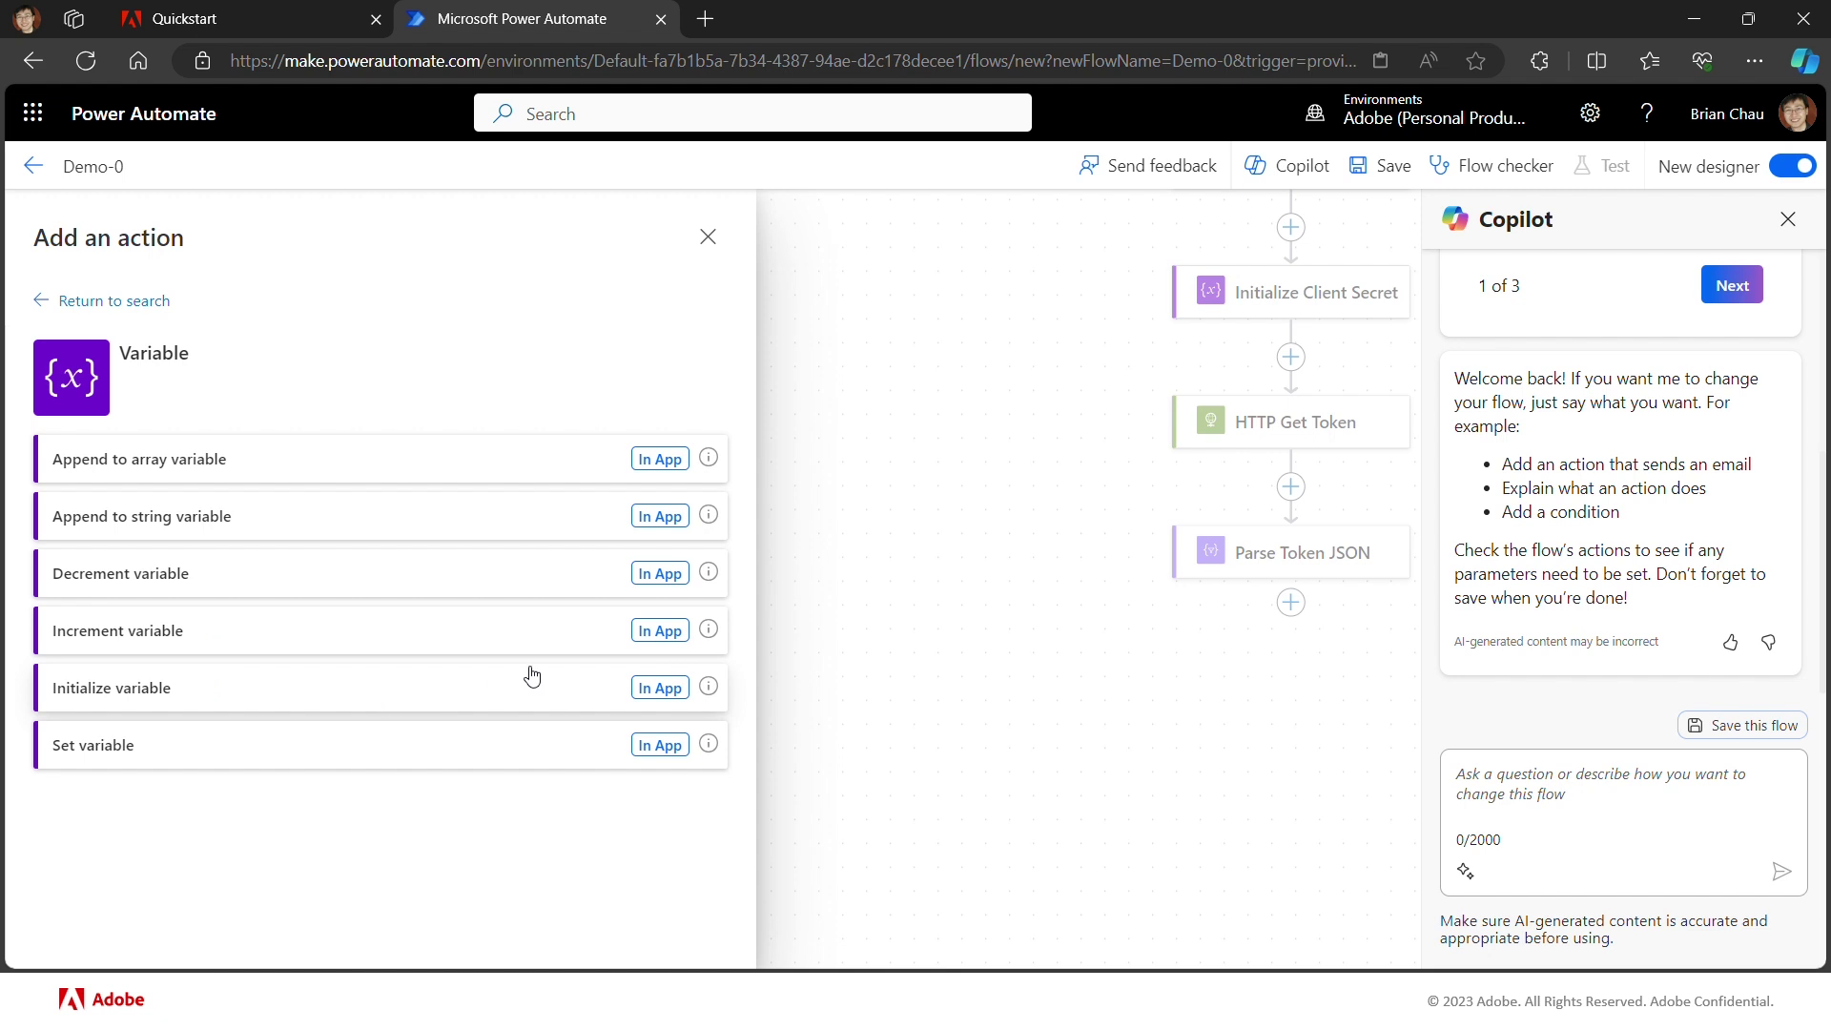
{"action": "left_click", "coordinate": [637, 689]}
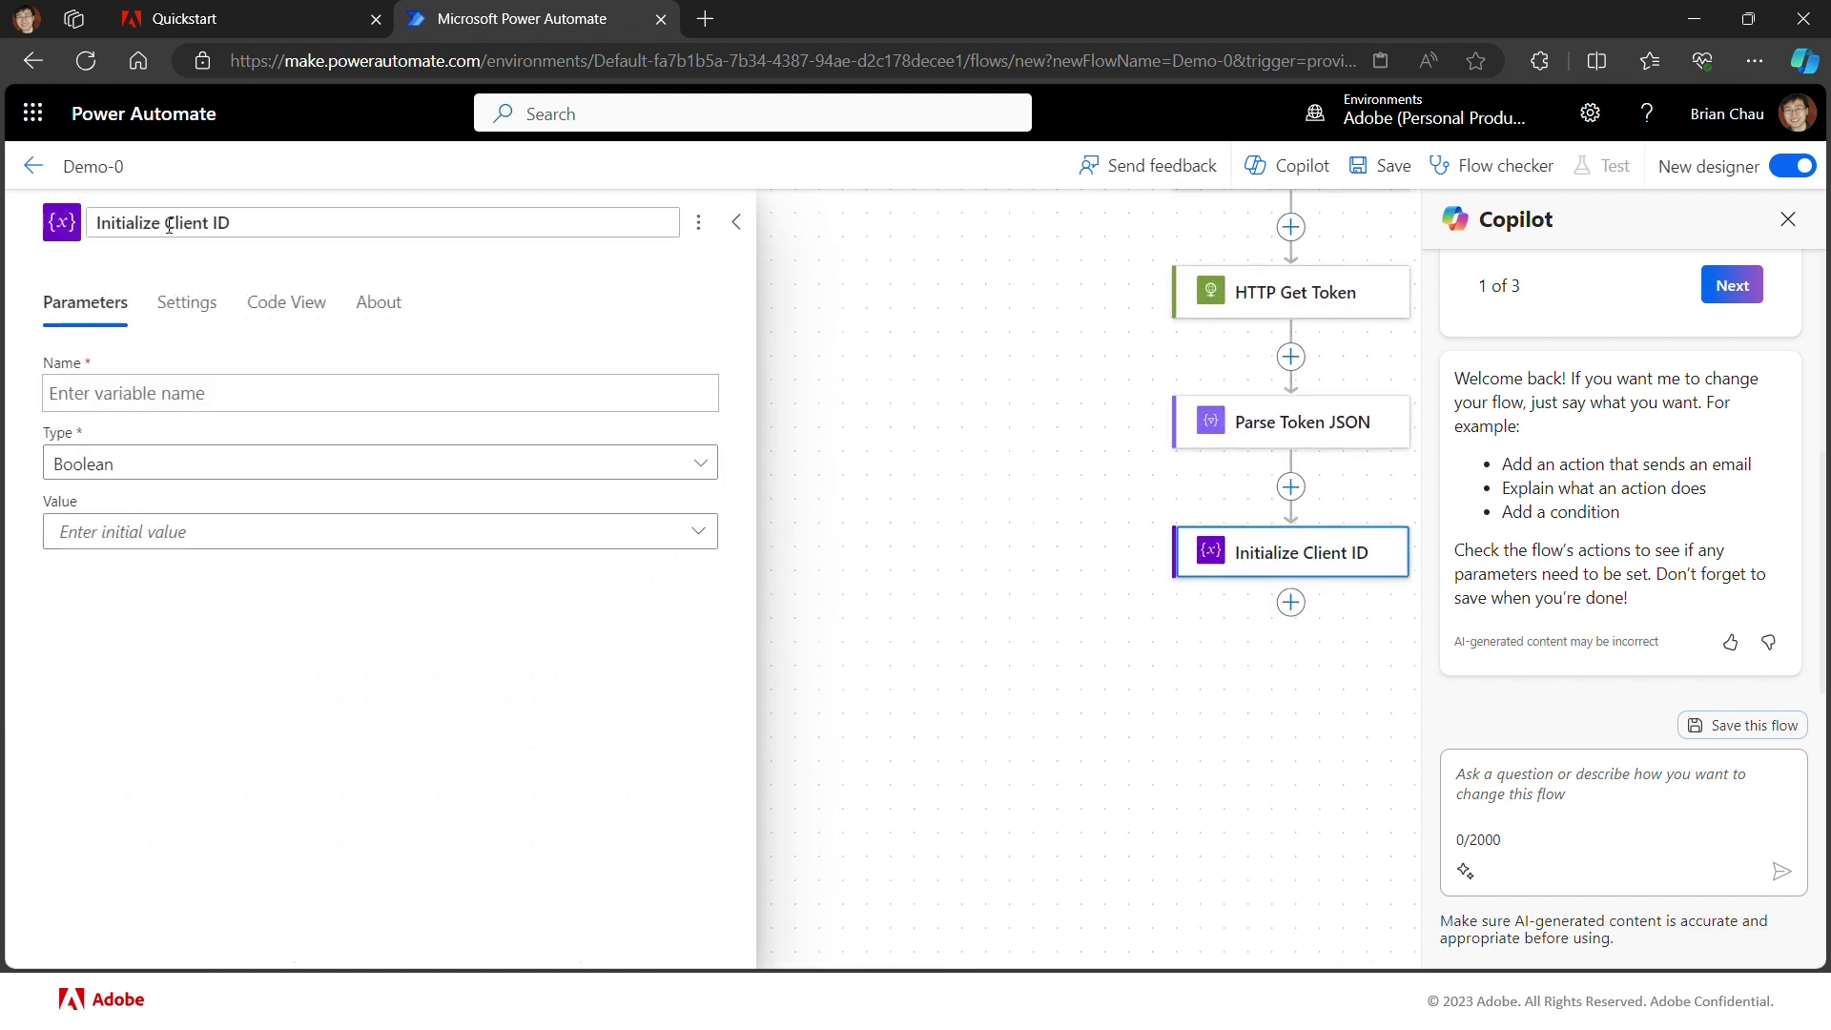
{"action": "left_click_drag", "start_coordinate": [168, 225], "coordinate": [284, 227]}
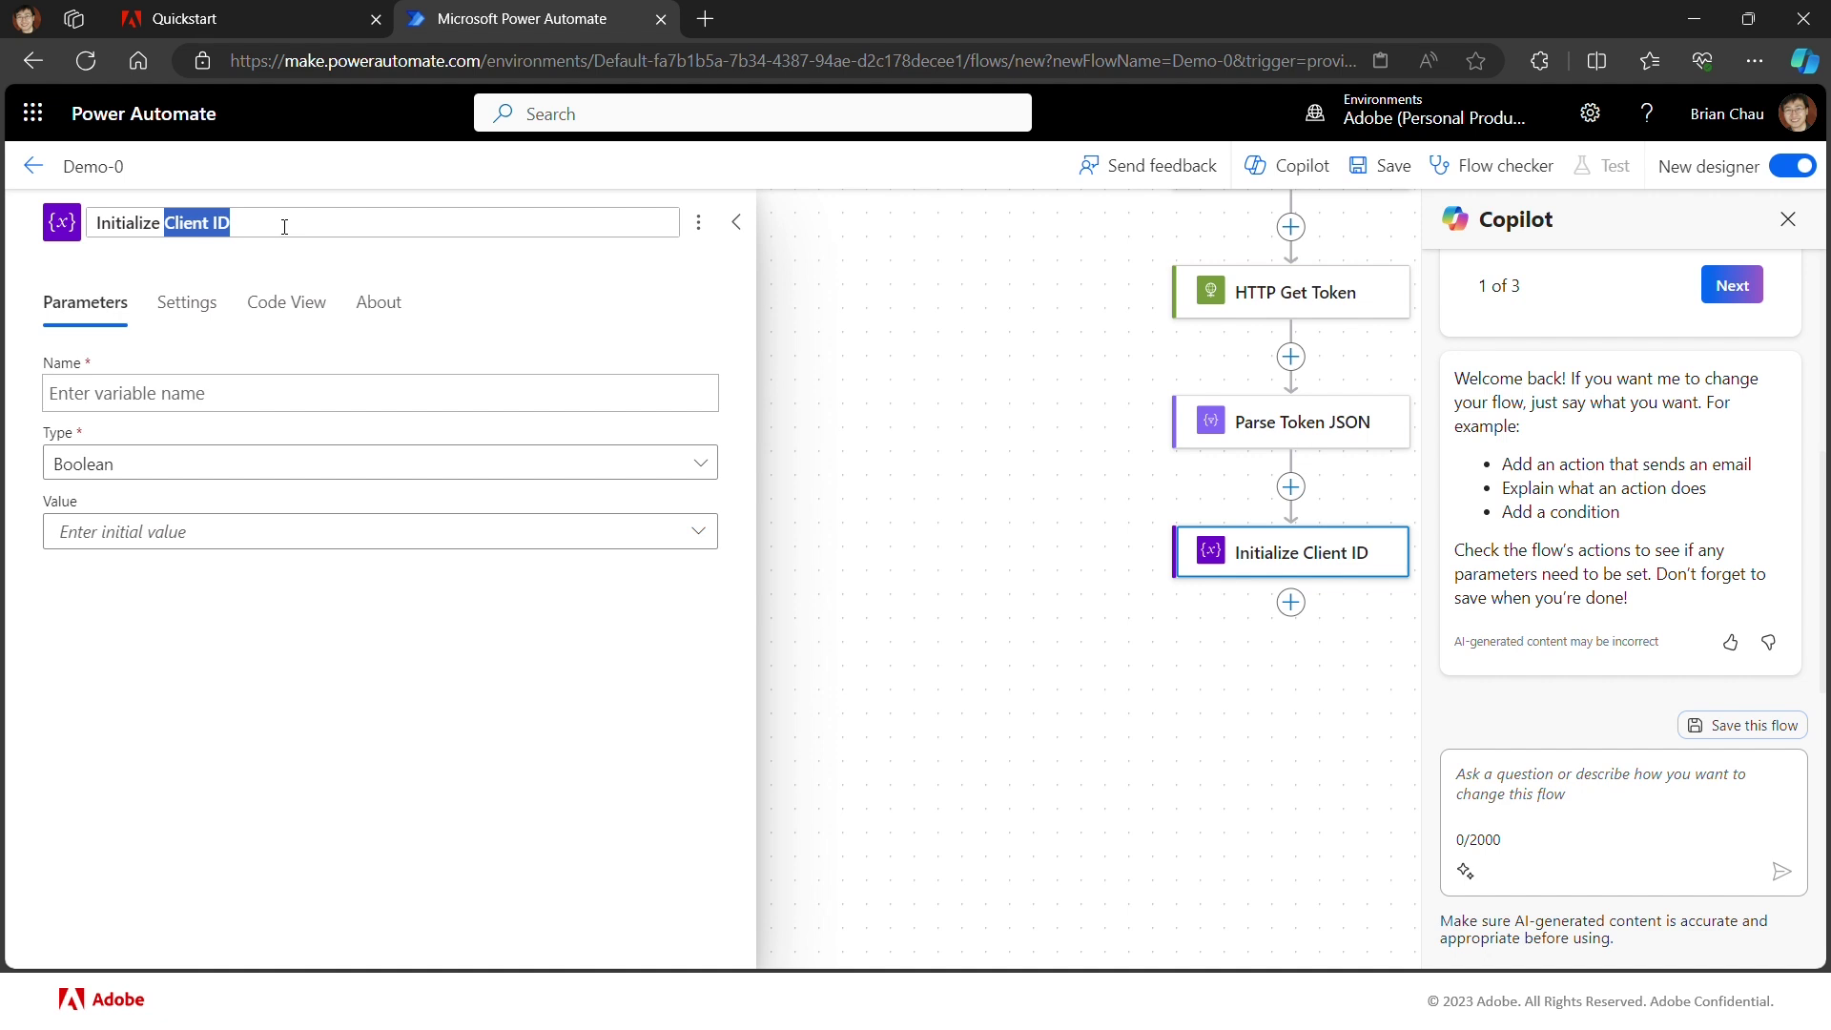
{"action": "type", "text": "T"}
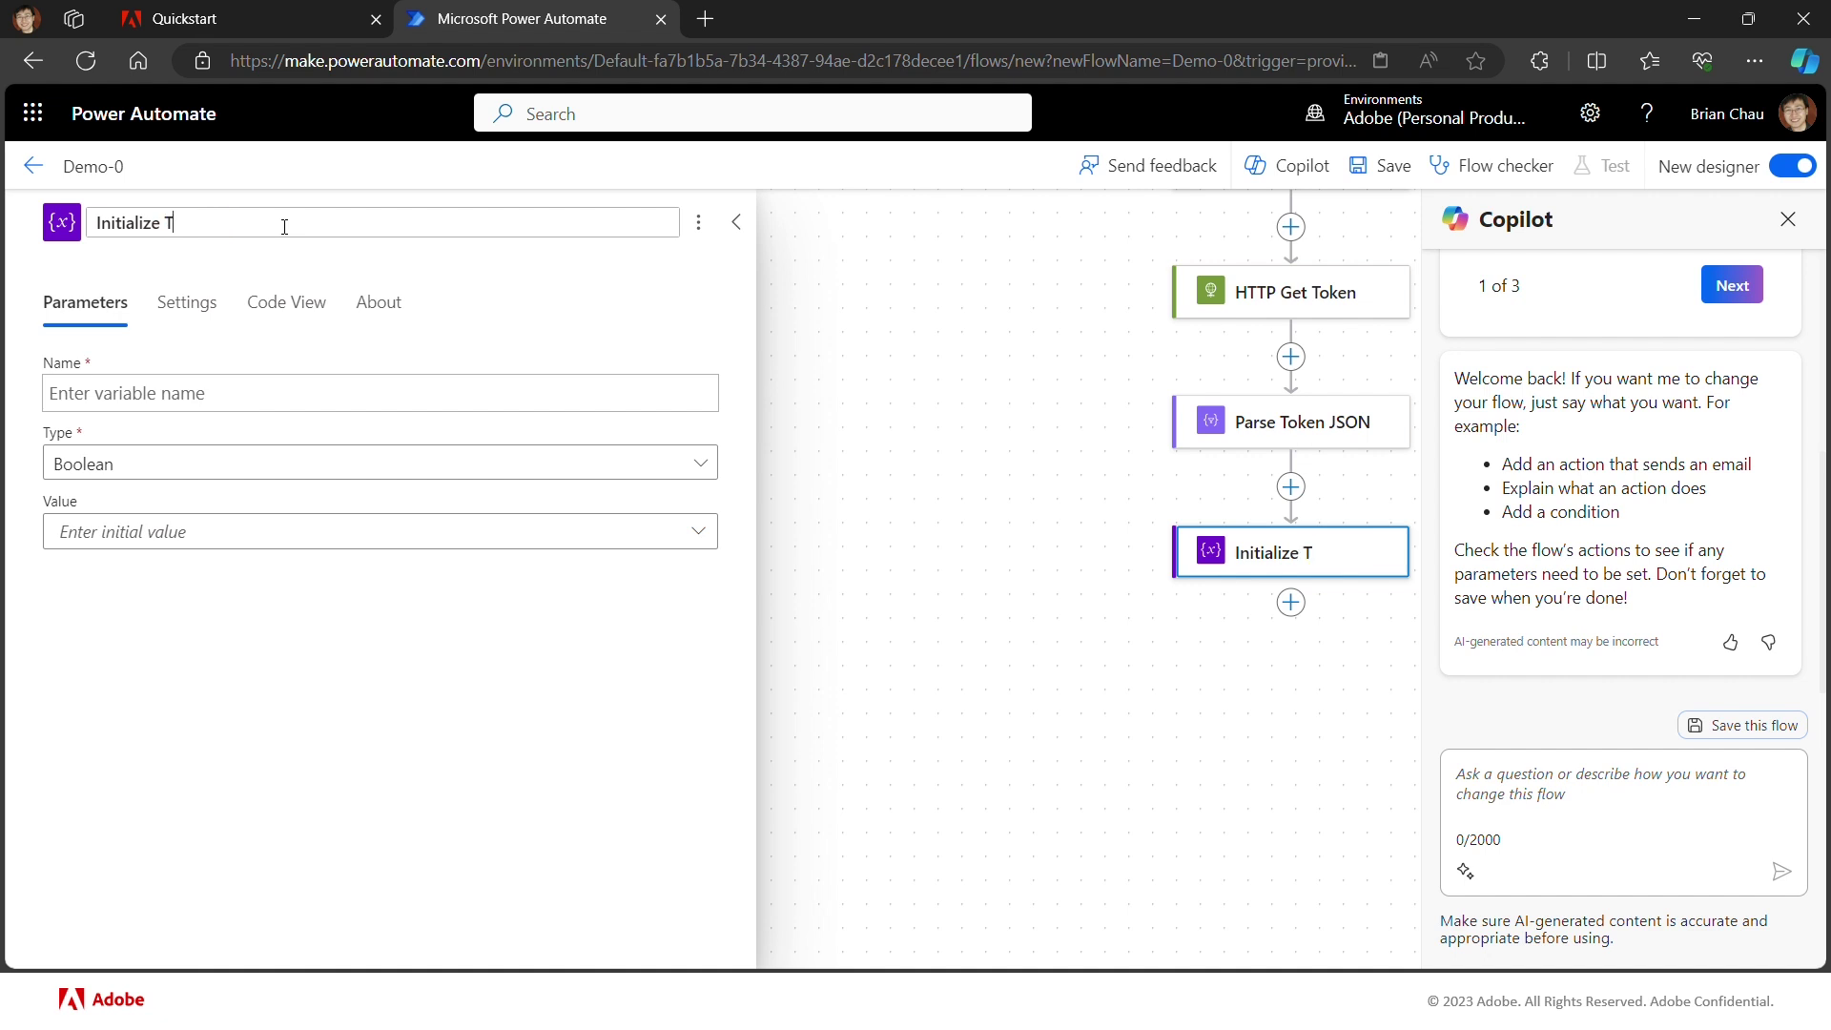
{"action": "type", "text": "oken"}
Step: Name the variable ff_token and make its type String
{"action": "left_click", "coordinate": [208, 398]}
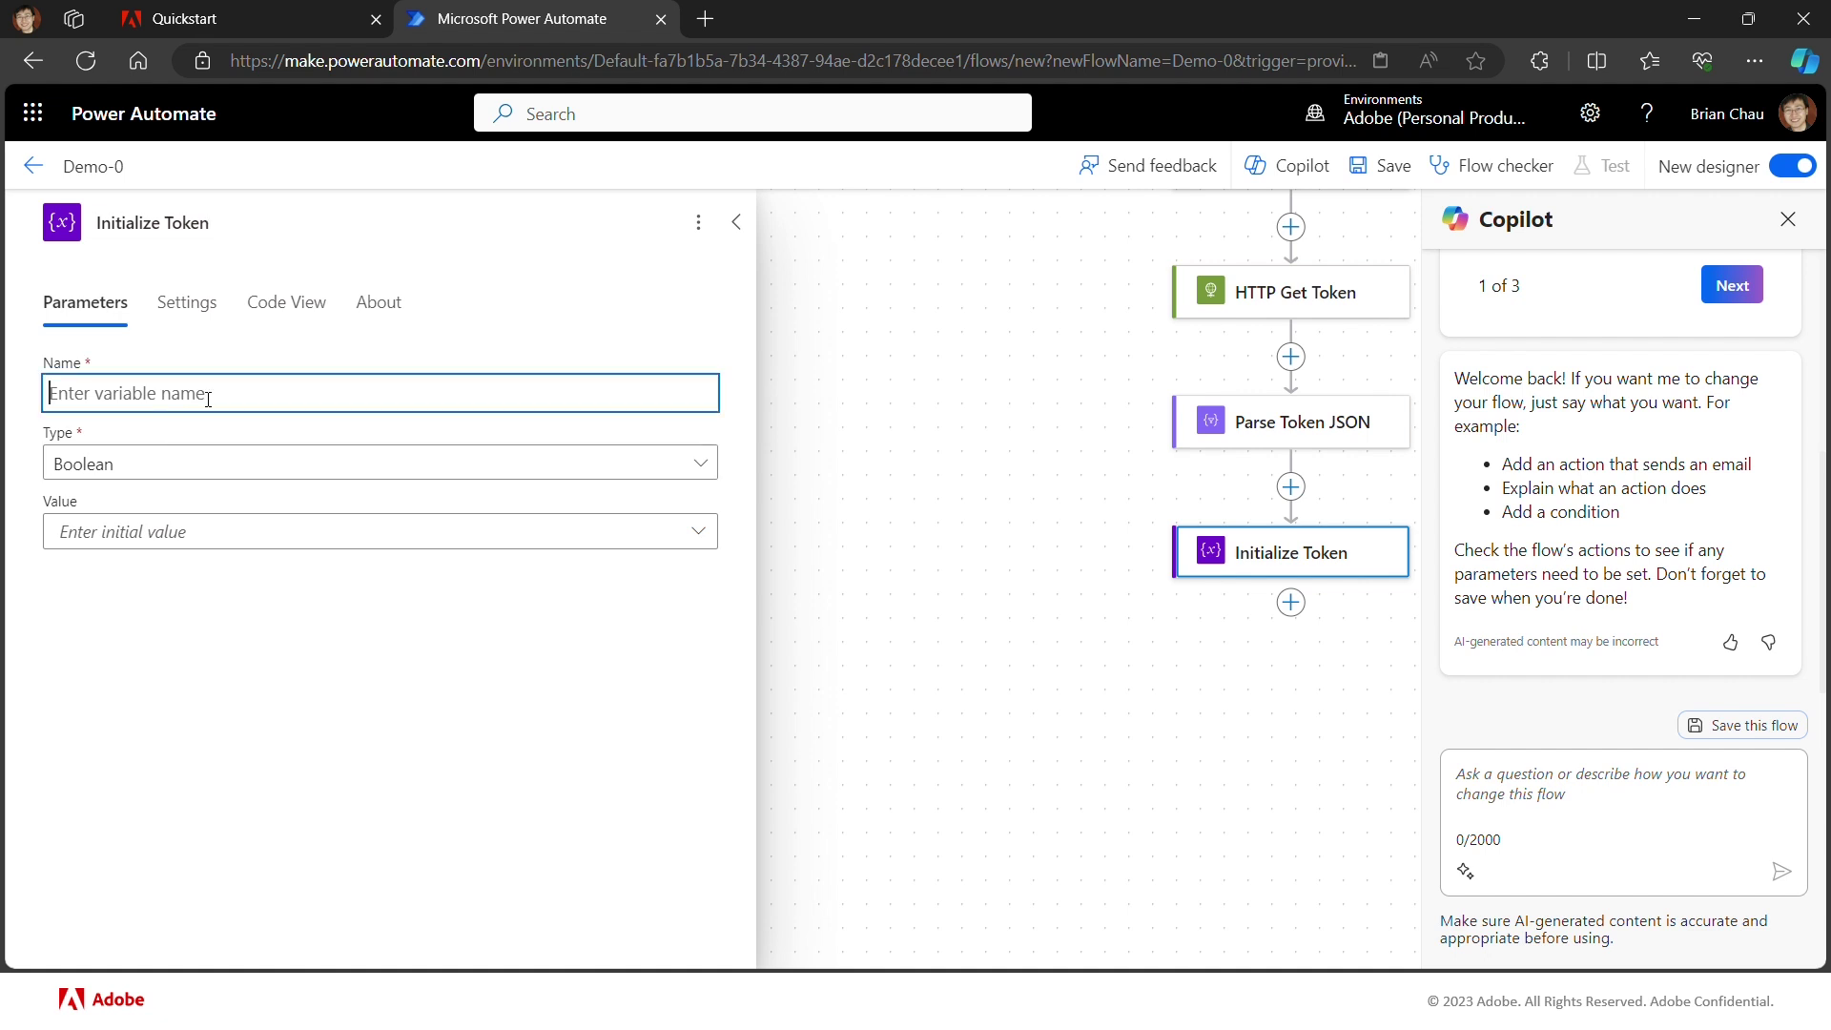
{"action": "type", "text": "ff_token"}
{"action": "left_click", "coordinate": [204, 464]}
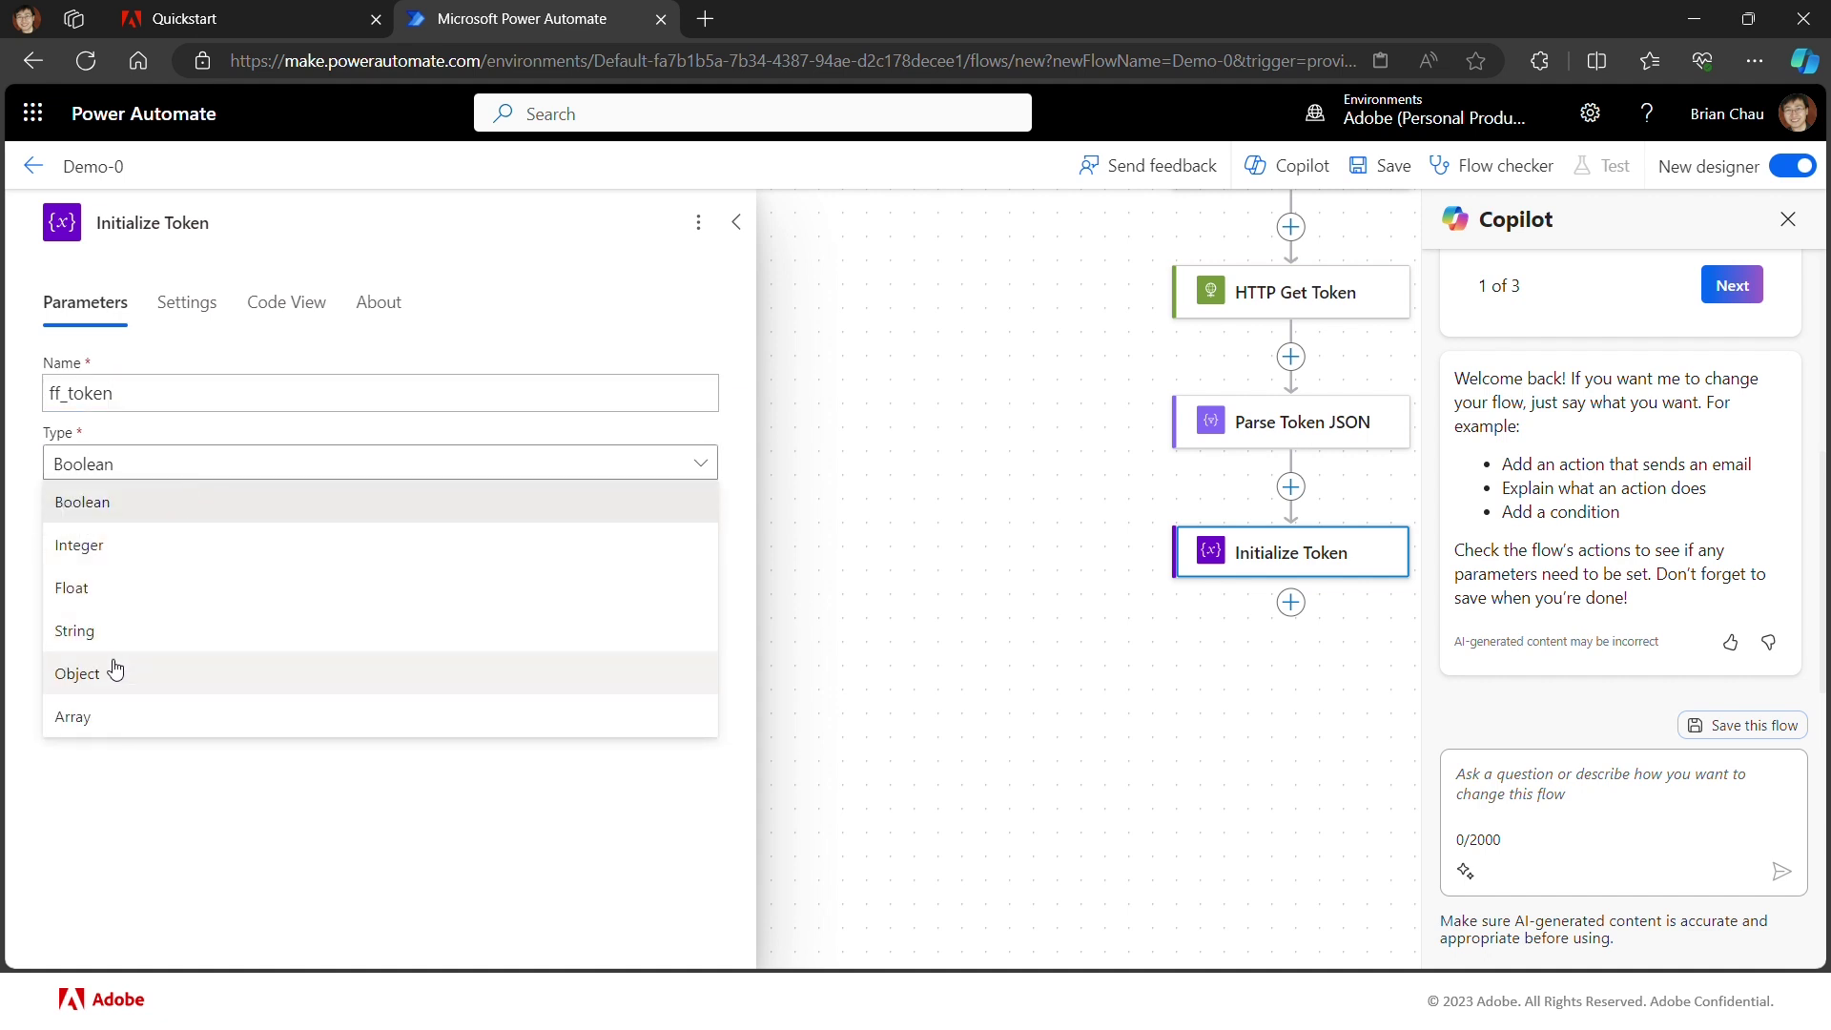
{"action": "left_click", "coordinate": [137, 631]}
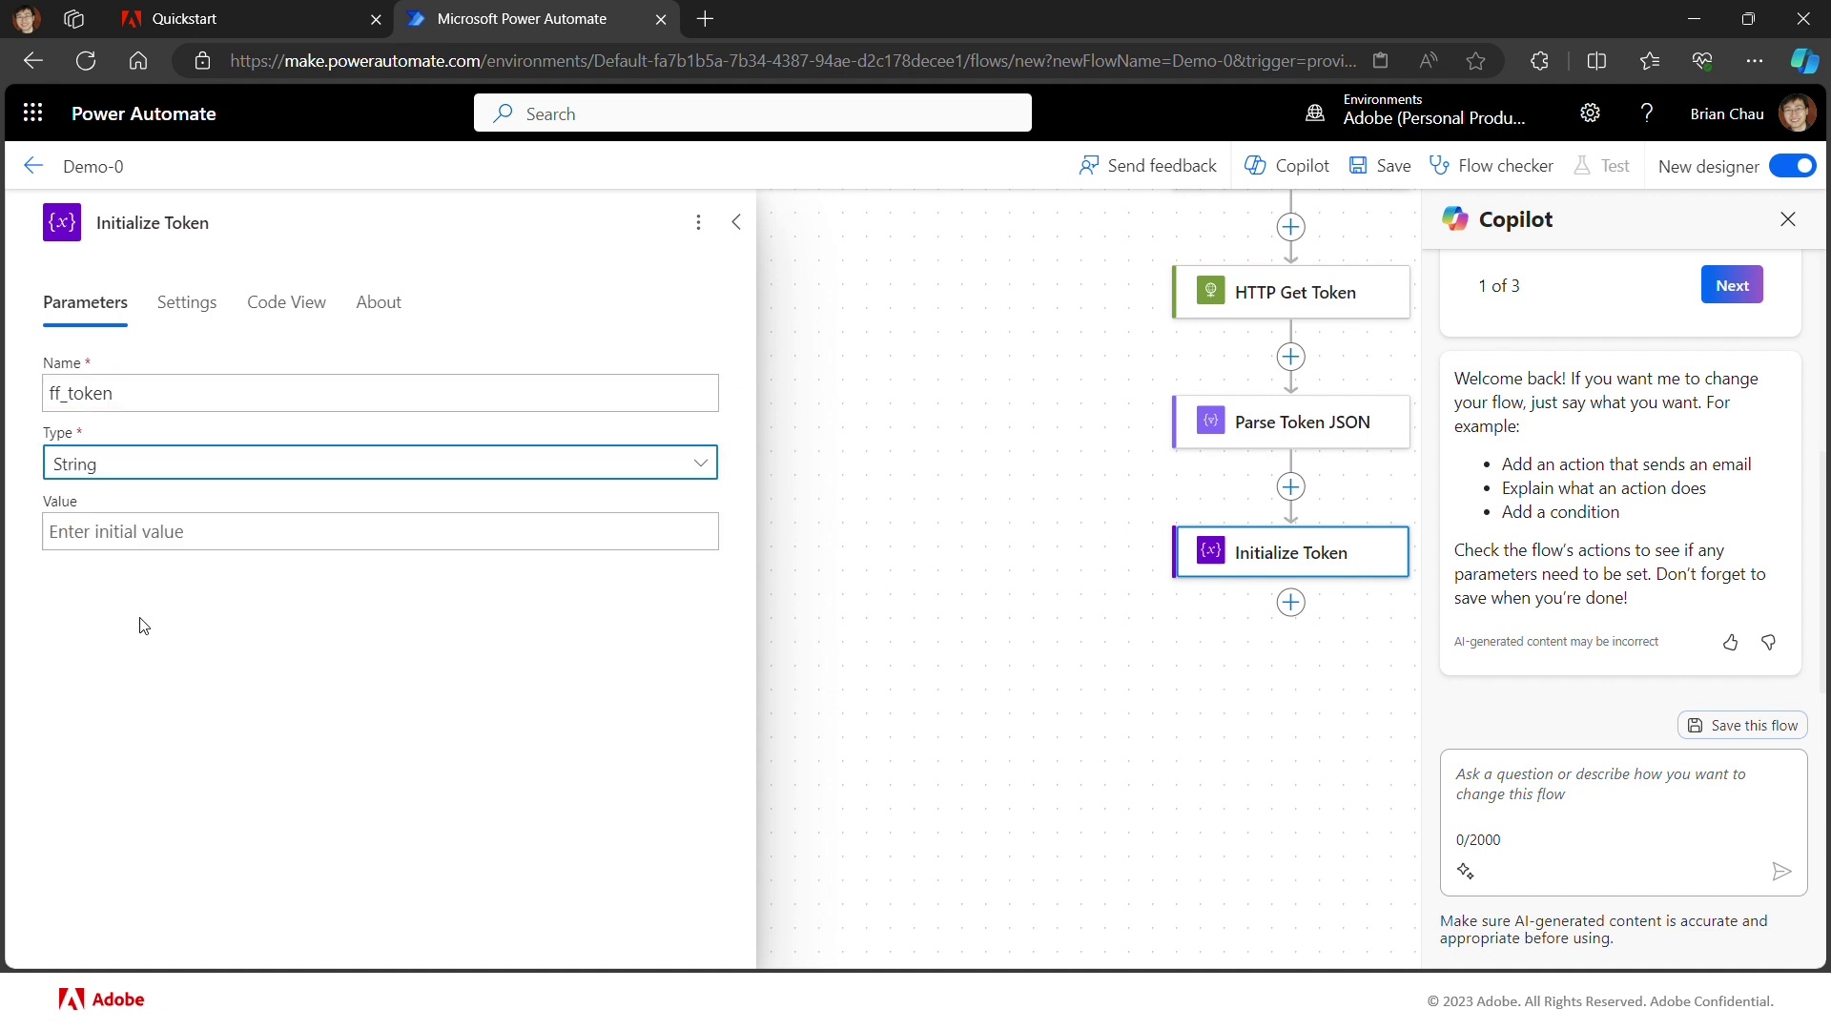
Step: Set the variable's value to Parse Token JSON's access_token and save the flow
{"action": "left_click", "coordinate": [200, 536]}
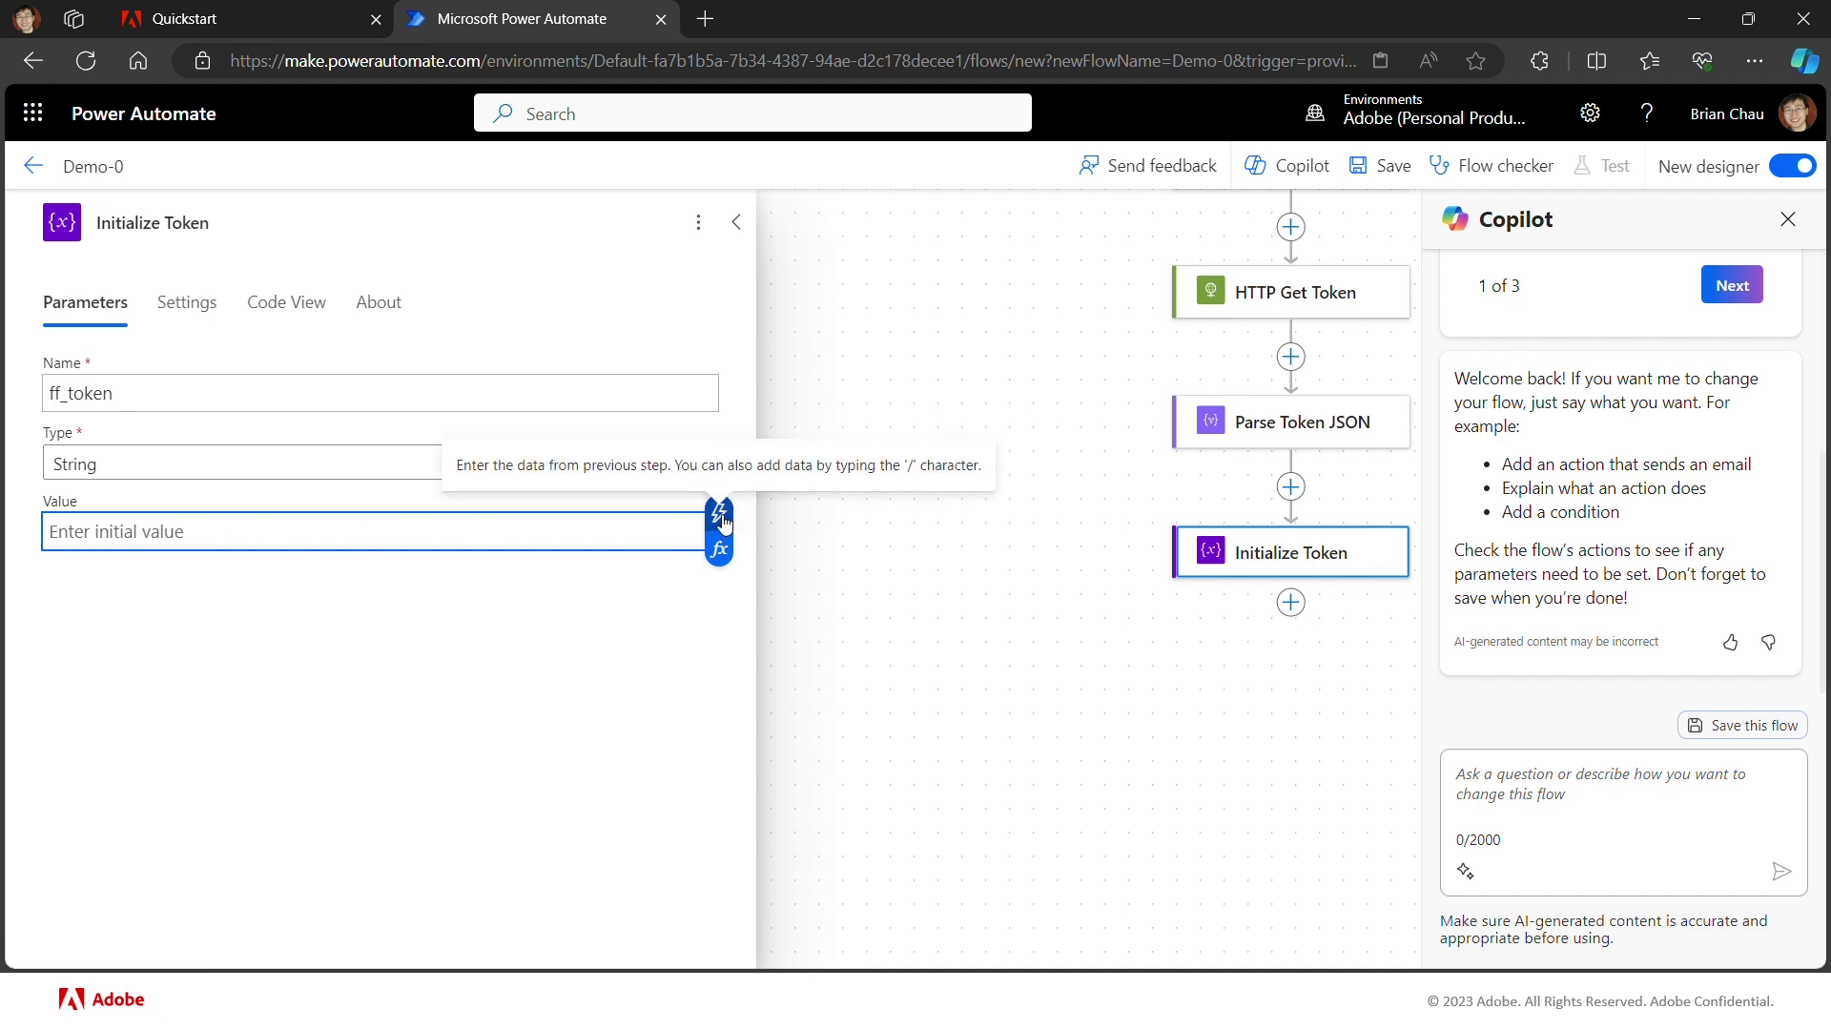
{"action": "left_click", "coordinate": [720, 516]}
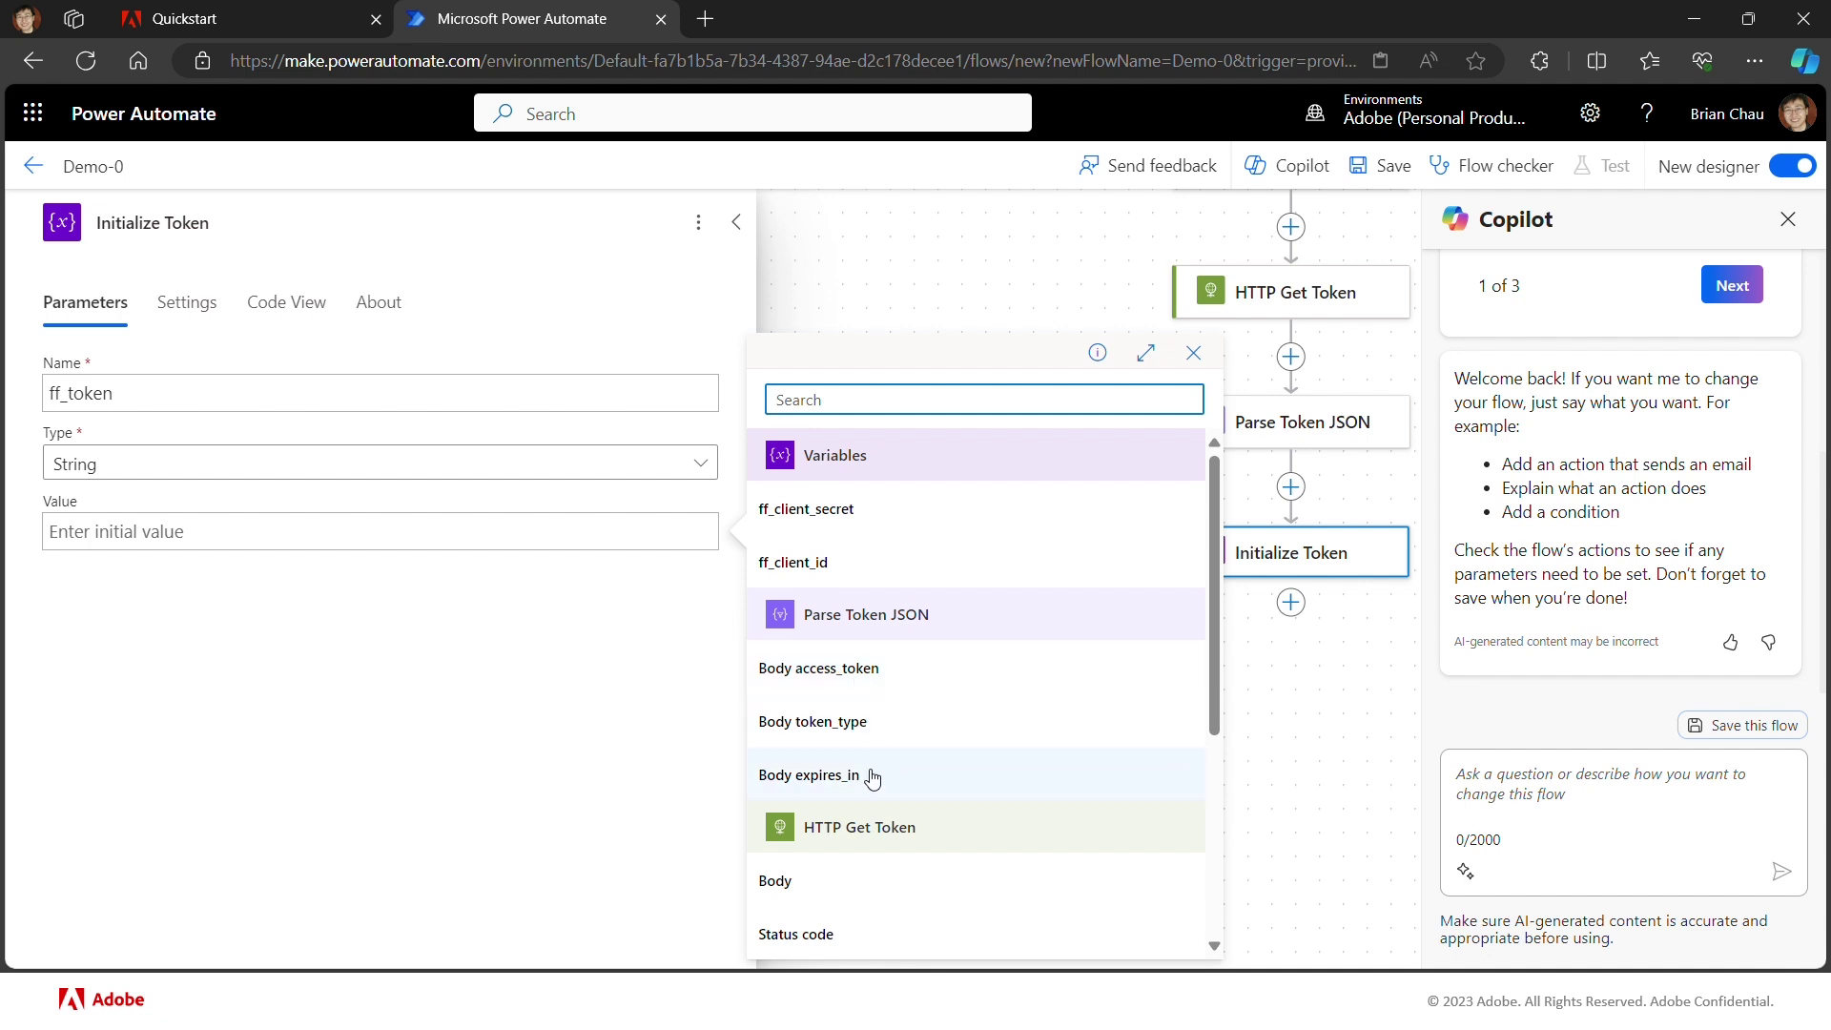
{"action": "left_click", "coordinate": [870, 675]}
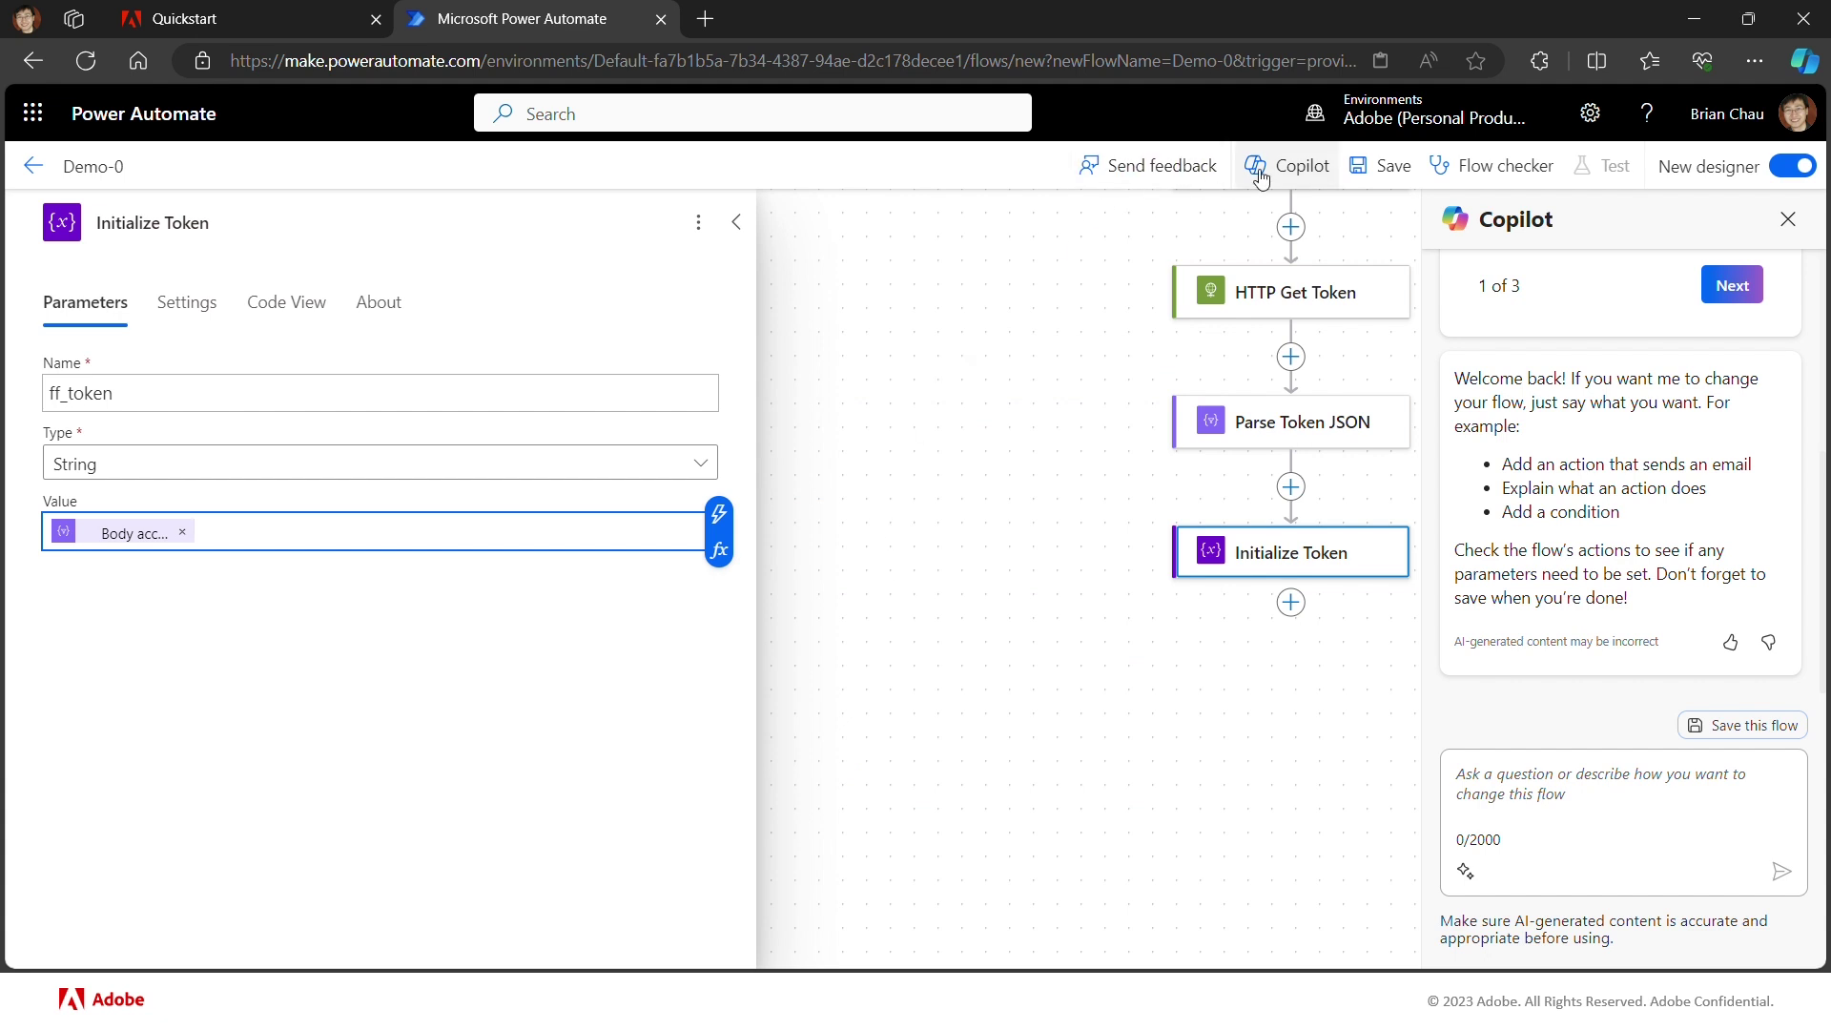
{"action": "left_click", "coordinate": [1373, 167]}
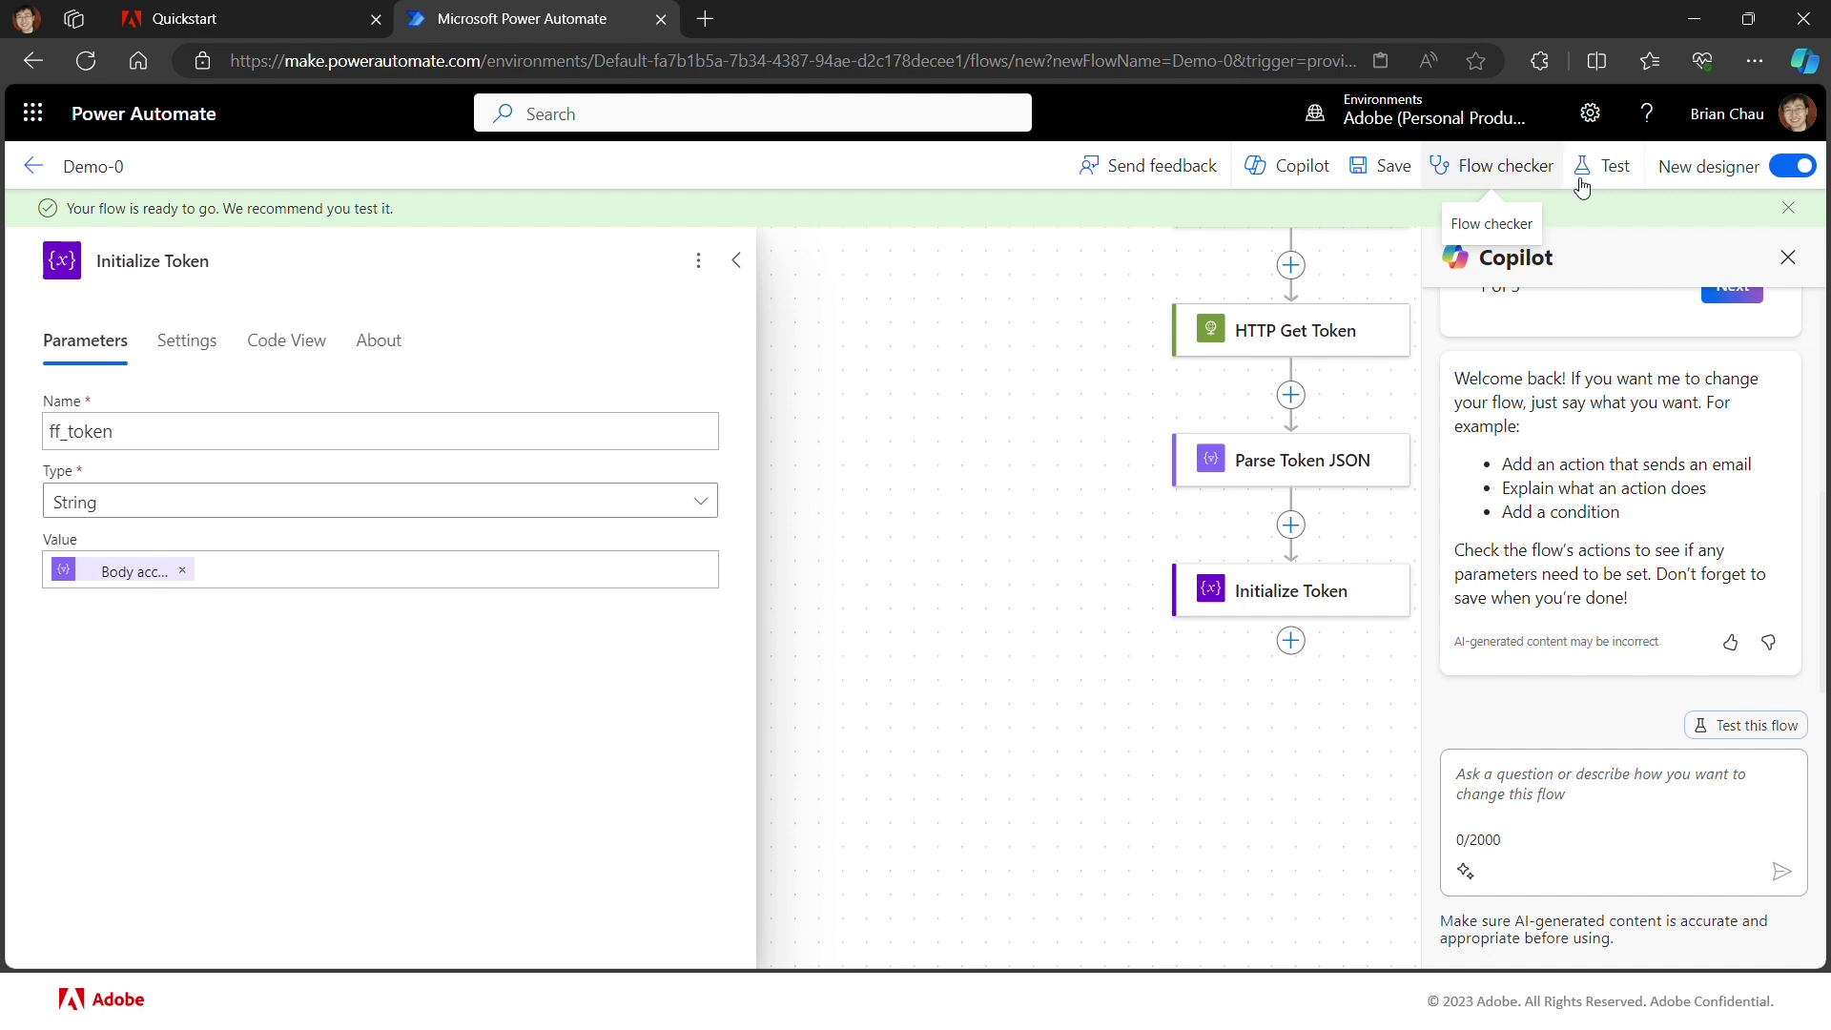
Step: Run a manual test of Demo-0 and scroll up to confirm all six steps succeeded
{"action": "left_click", "coordinate": [1614, 184]}
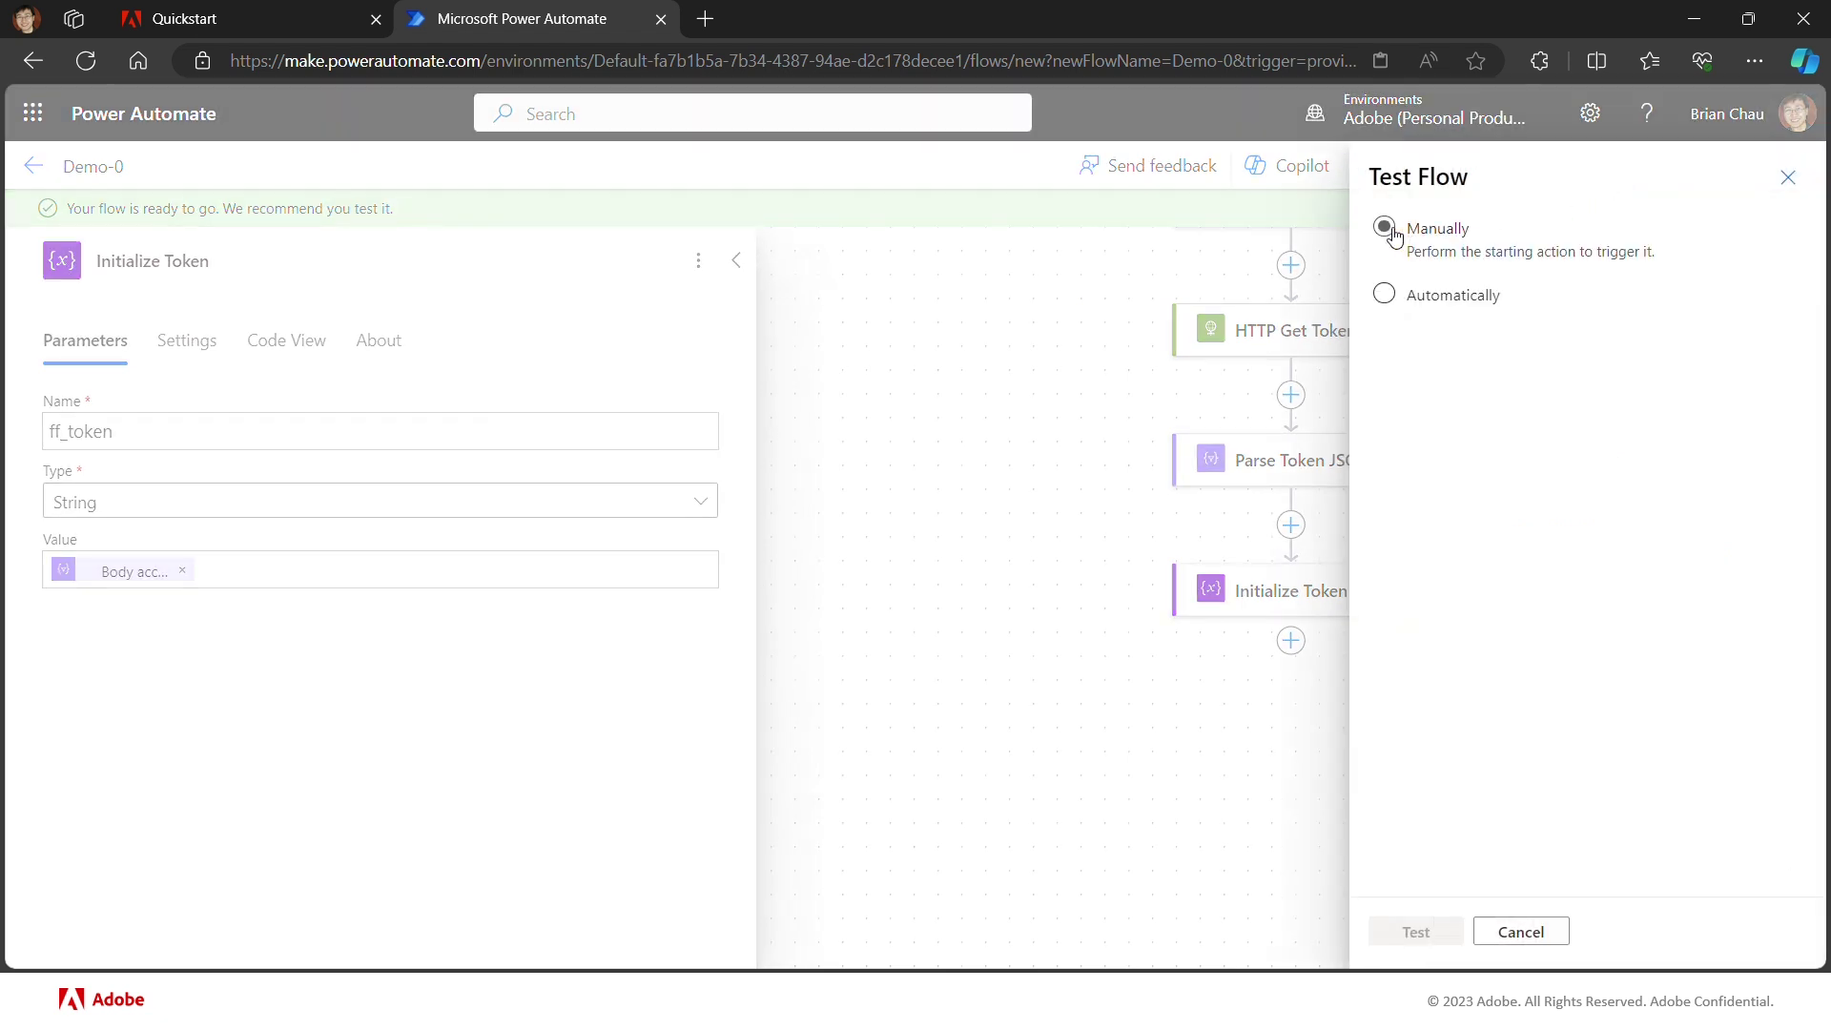
{"action": "left_click", "coordinate": [1391, 230]}
{"action": "left_click", "coordinate": [1418, 932]}
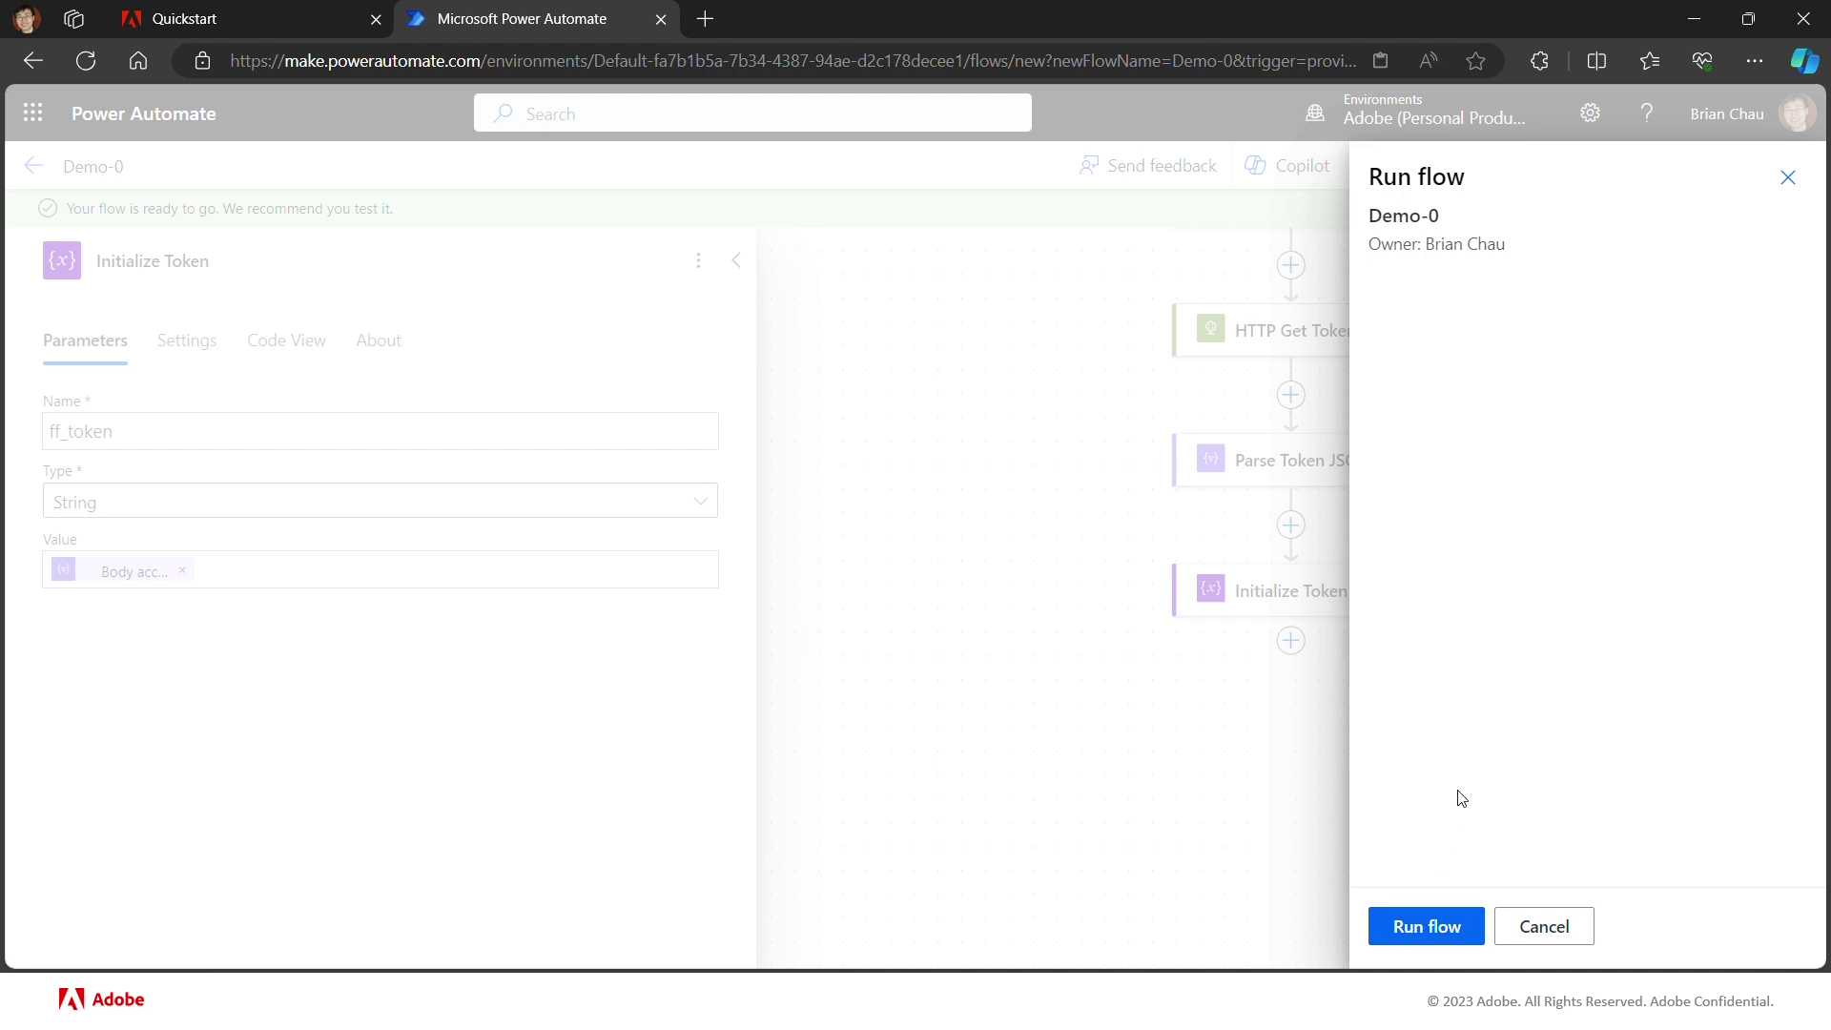
{"action": "left_click", "coordinate": [1434, 926]}
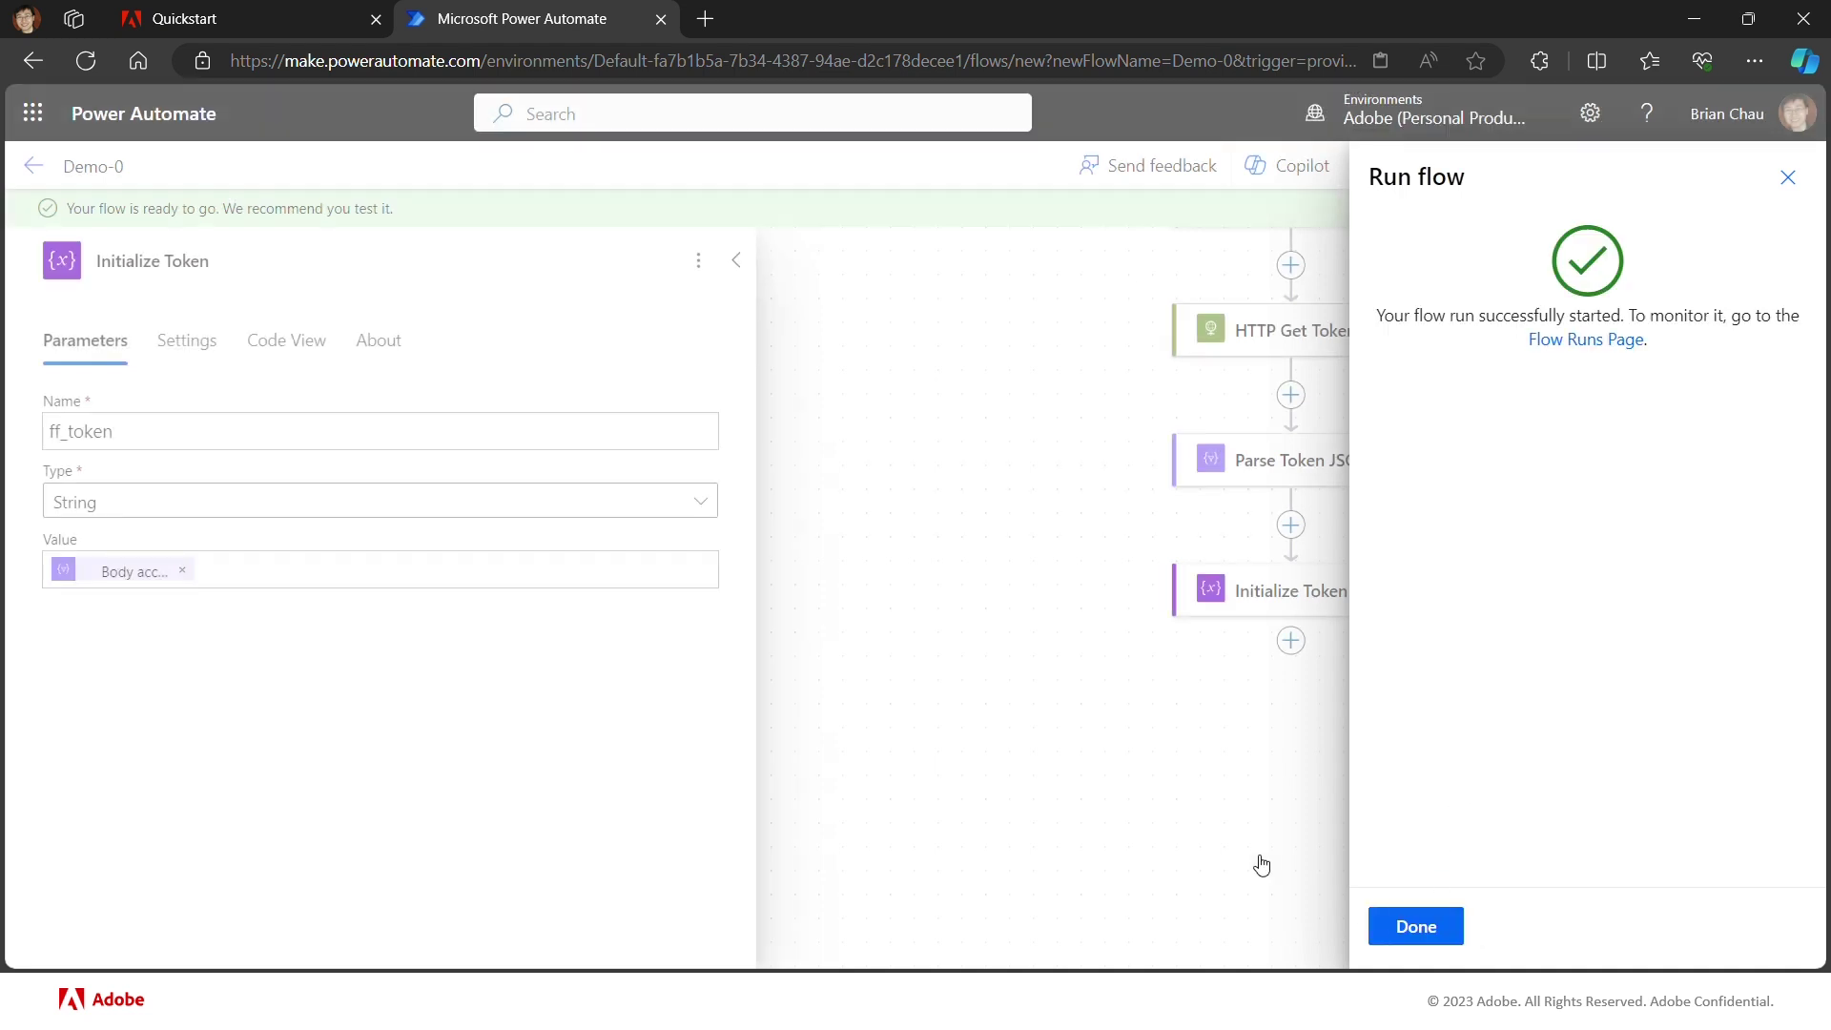
{"action": "left_click", "coordinate": [1395, 924]}
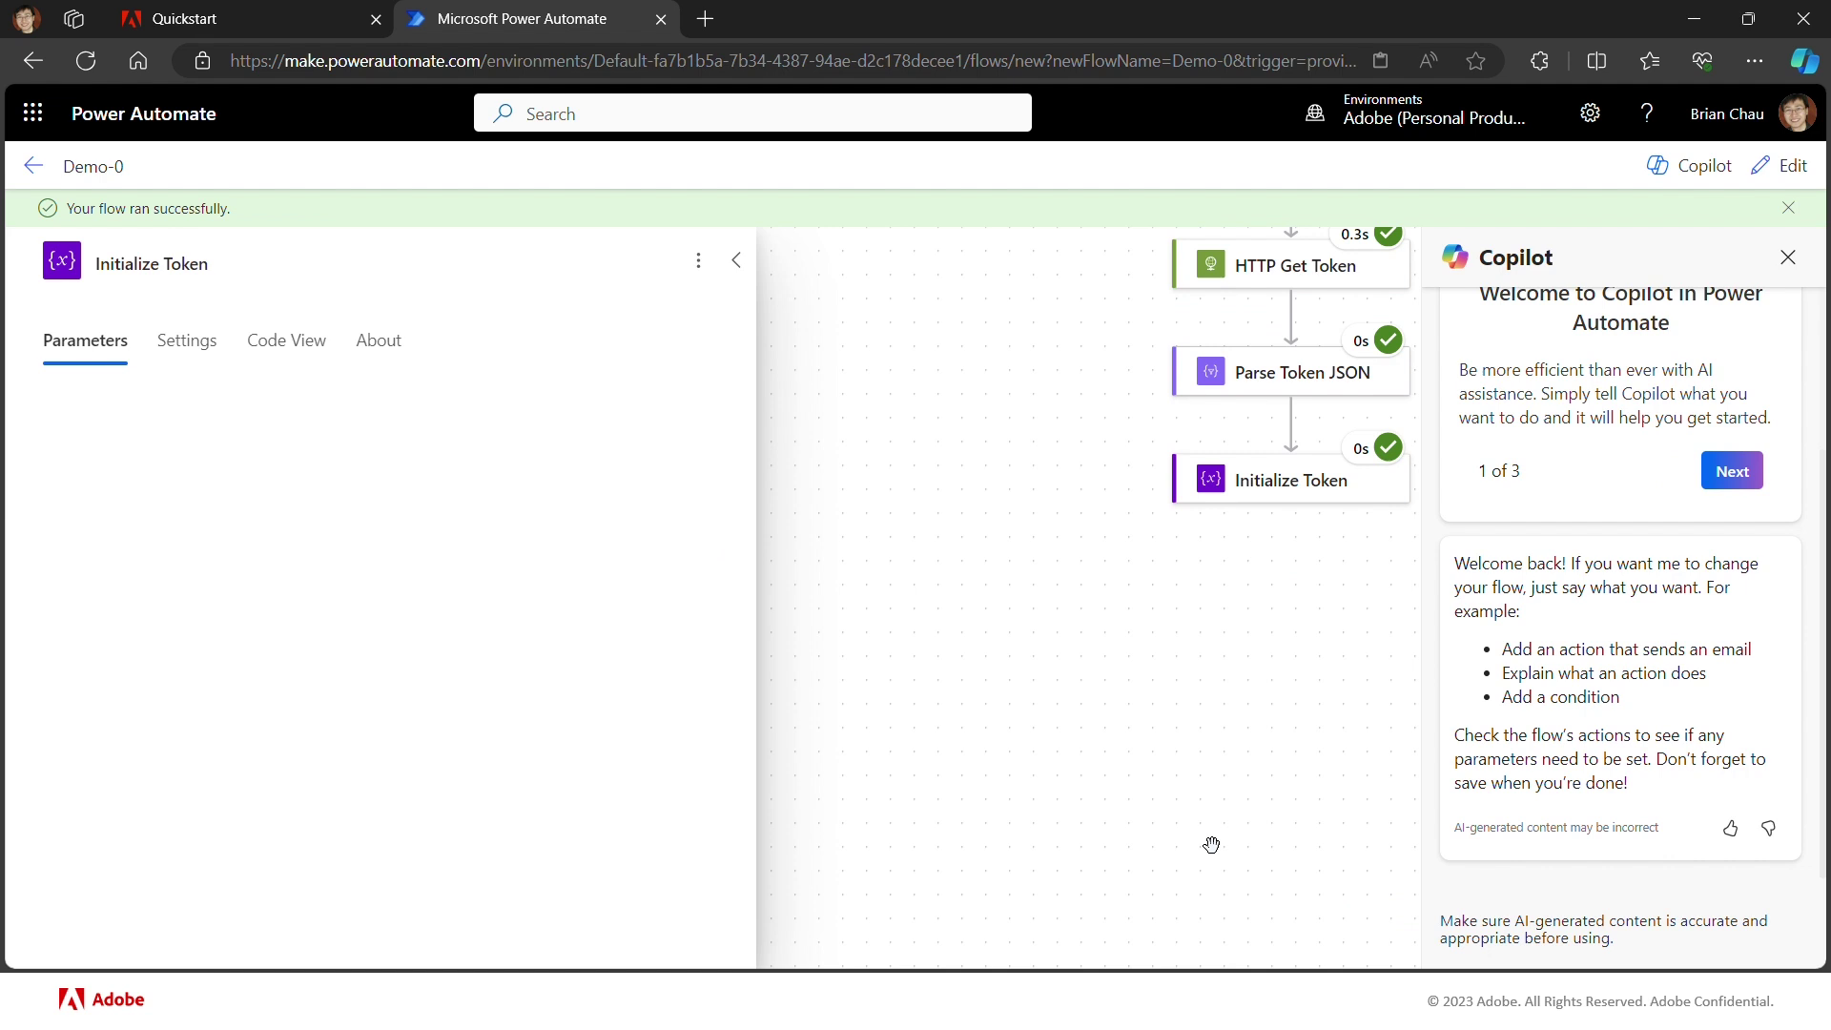
{"action": "scroll", "coordinate": [1212, 845], "scroll_direction": "up", "scroll_amount": 5}
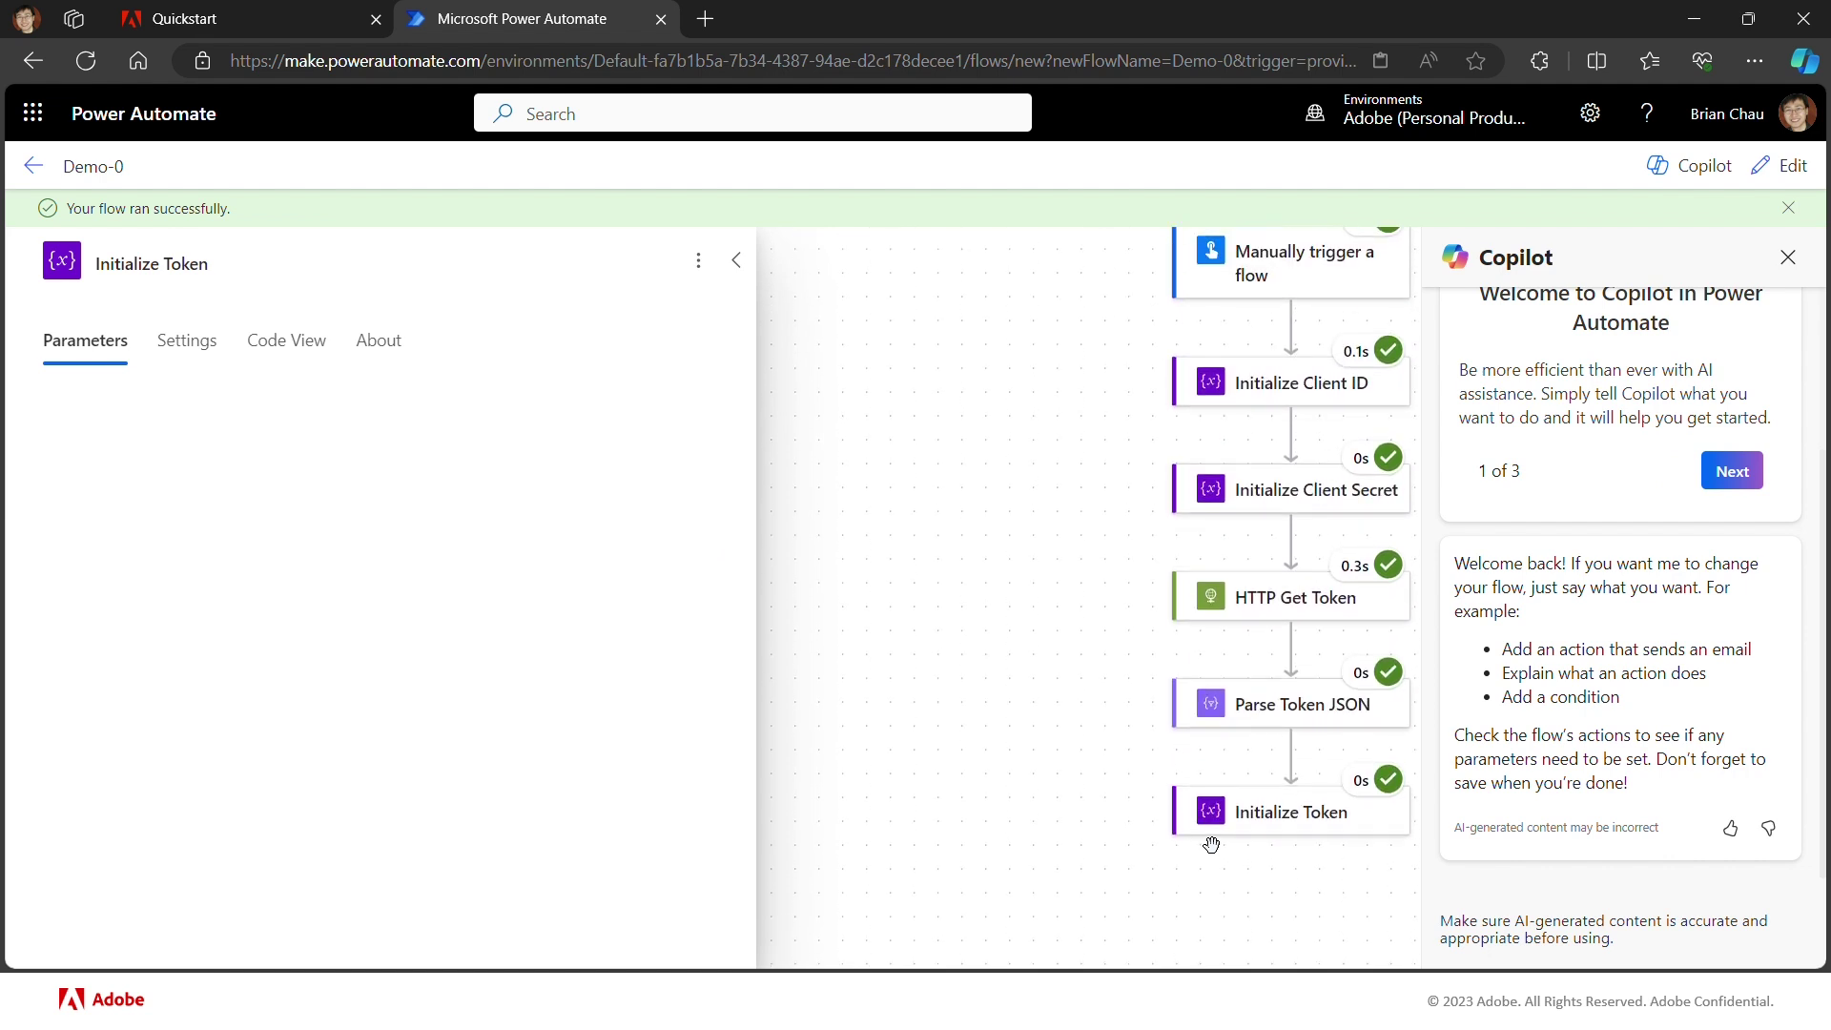
{"action": "scroll", "coordinate": [1211, 845], "scroll_direction": "up", "scroll_amount": 1}
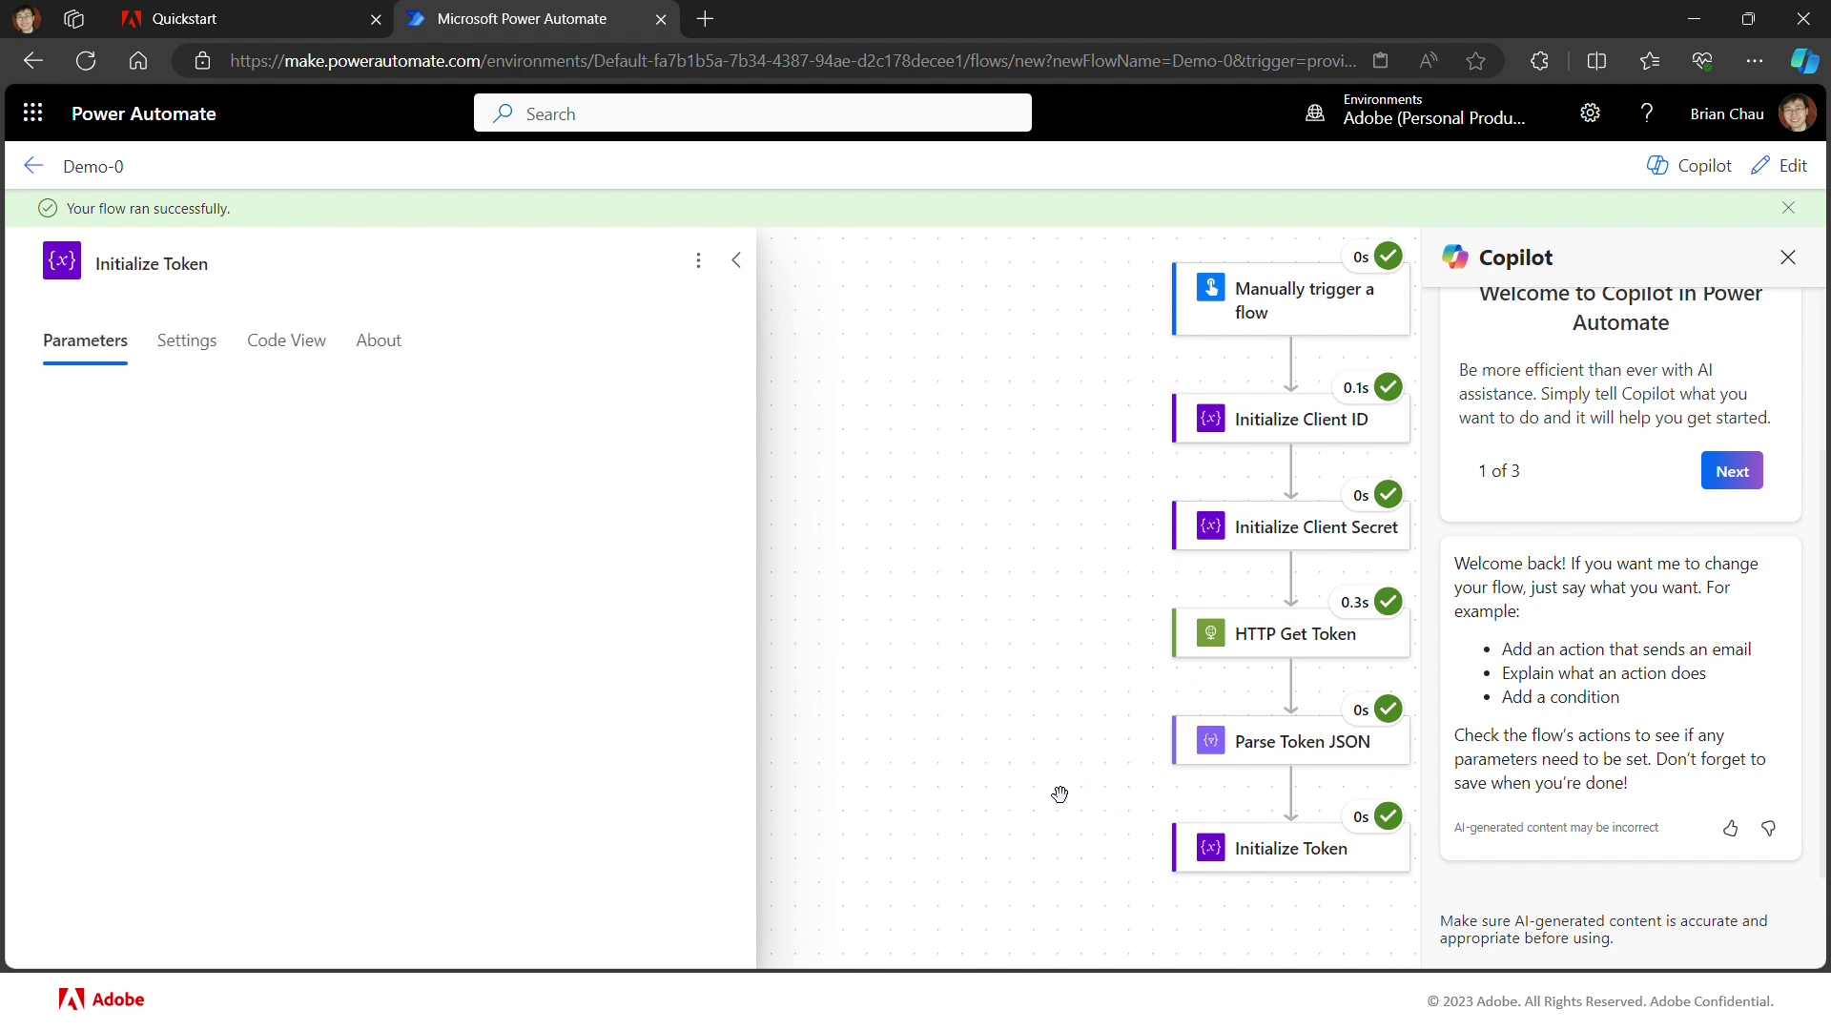
Step: Open HTTP Get Token's latest run details and scroll to the bearer access_token response body
{"action": "left_click", "coordinate": [1281, 648]}
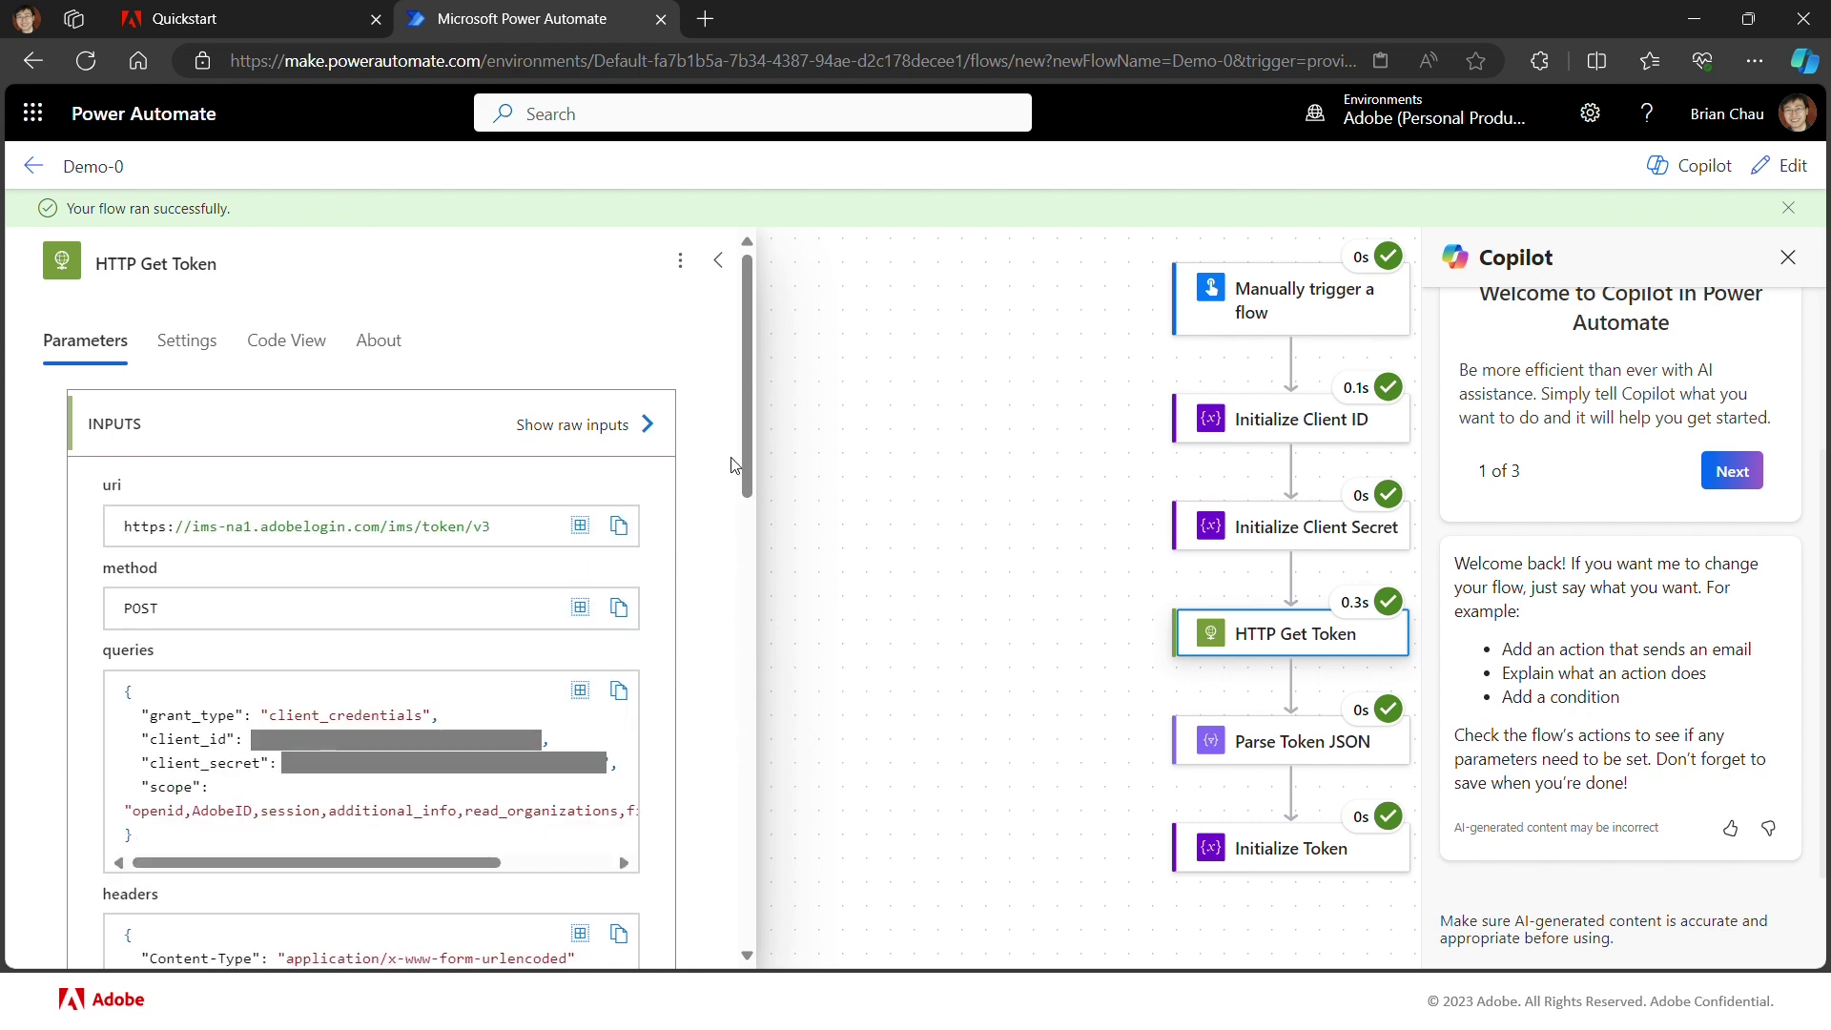
{"action": "left_click_drag", "start_coordinate": [748, 466], "coordinate": [744, 814]}
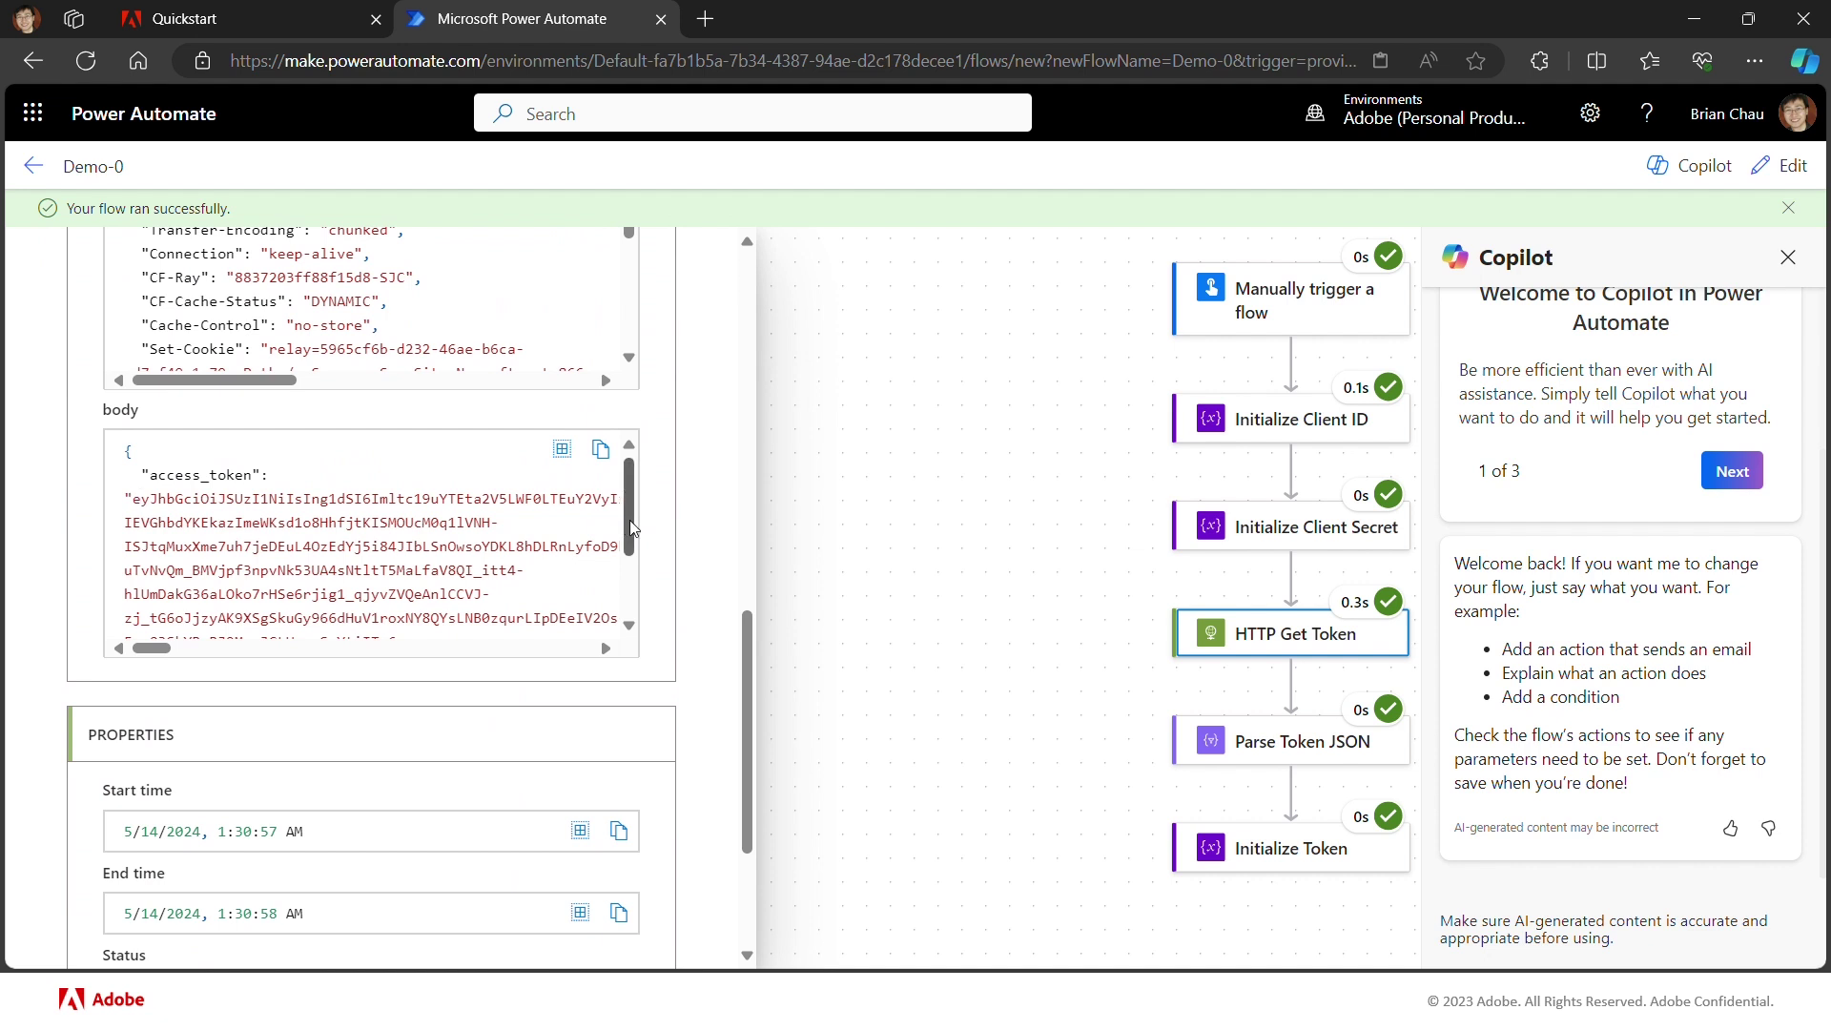
{"action": "left_click_drag", "start_coordinate": [630, 519], "coordinate": [629, 548]}
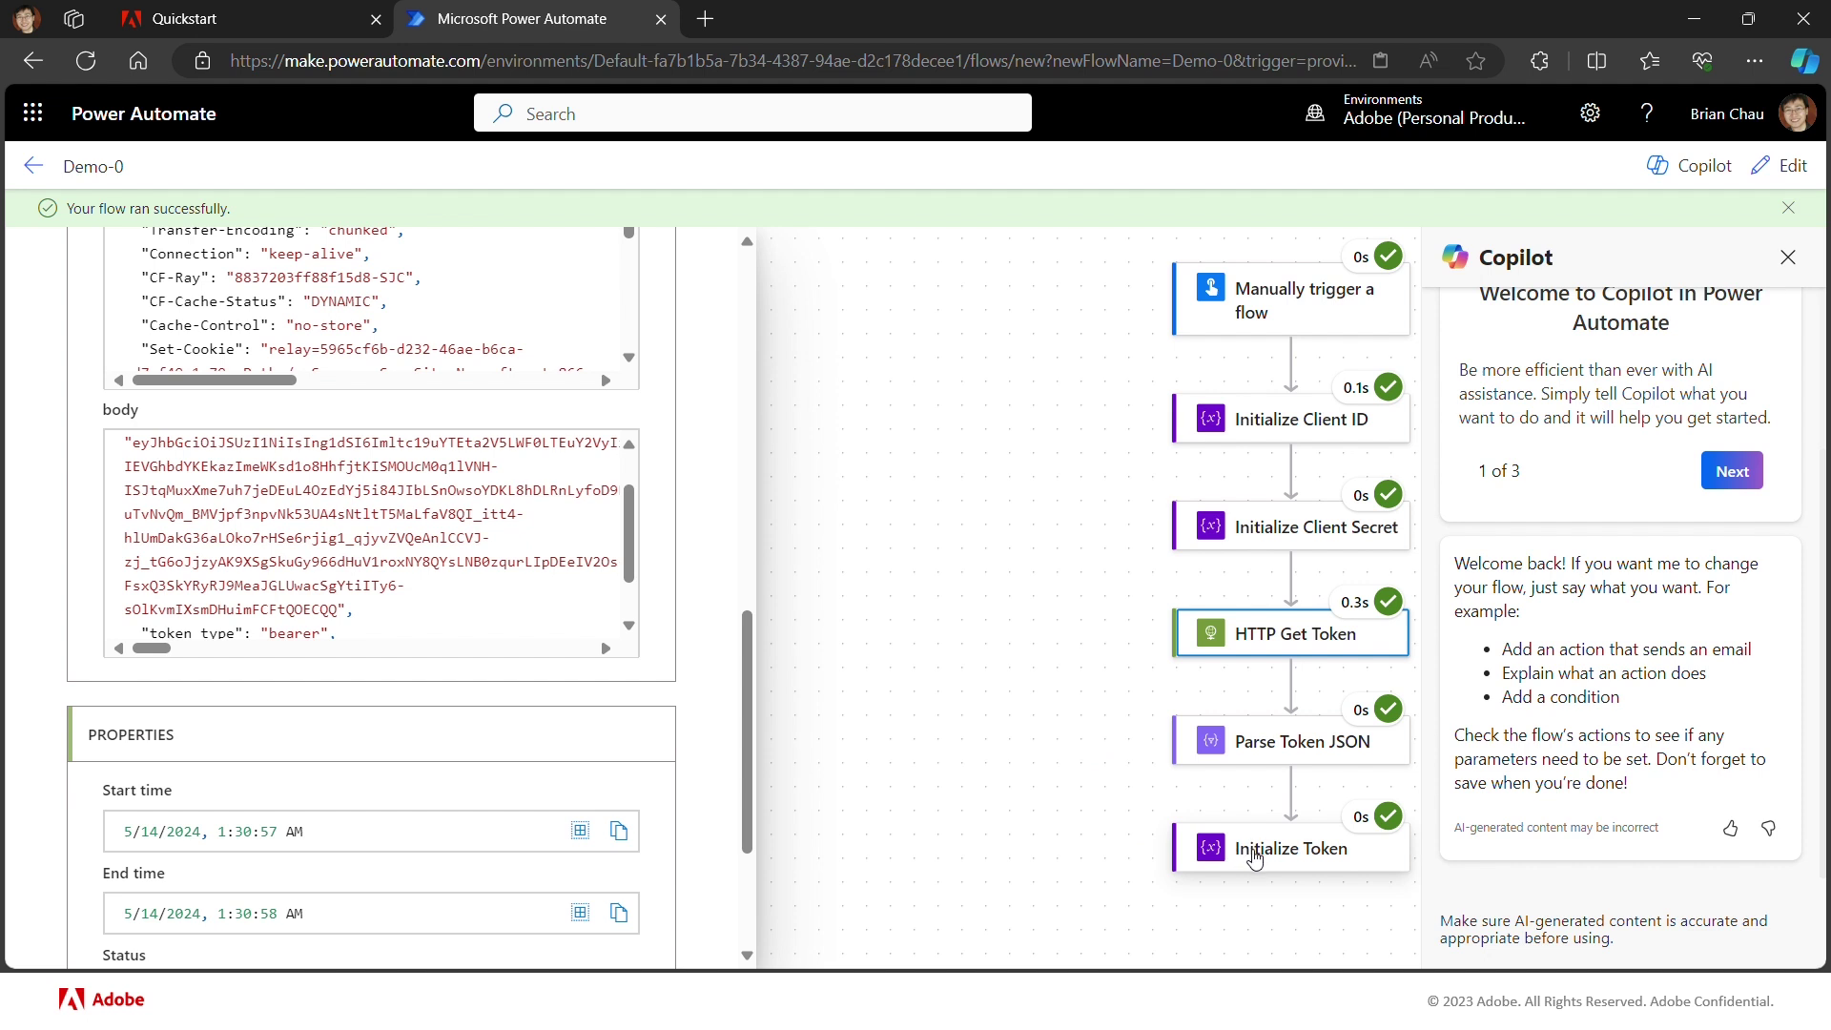
Step: Inspect the Initialize Token run output, scrolling to confirm ff_token holds the full access token string
{"action": "left_click", "coordinate": [1255, 859]}
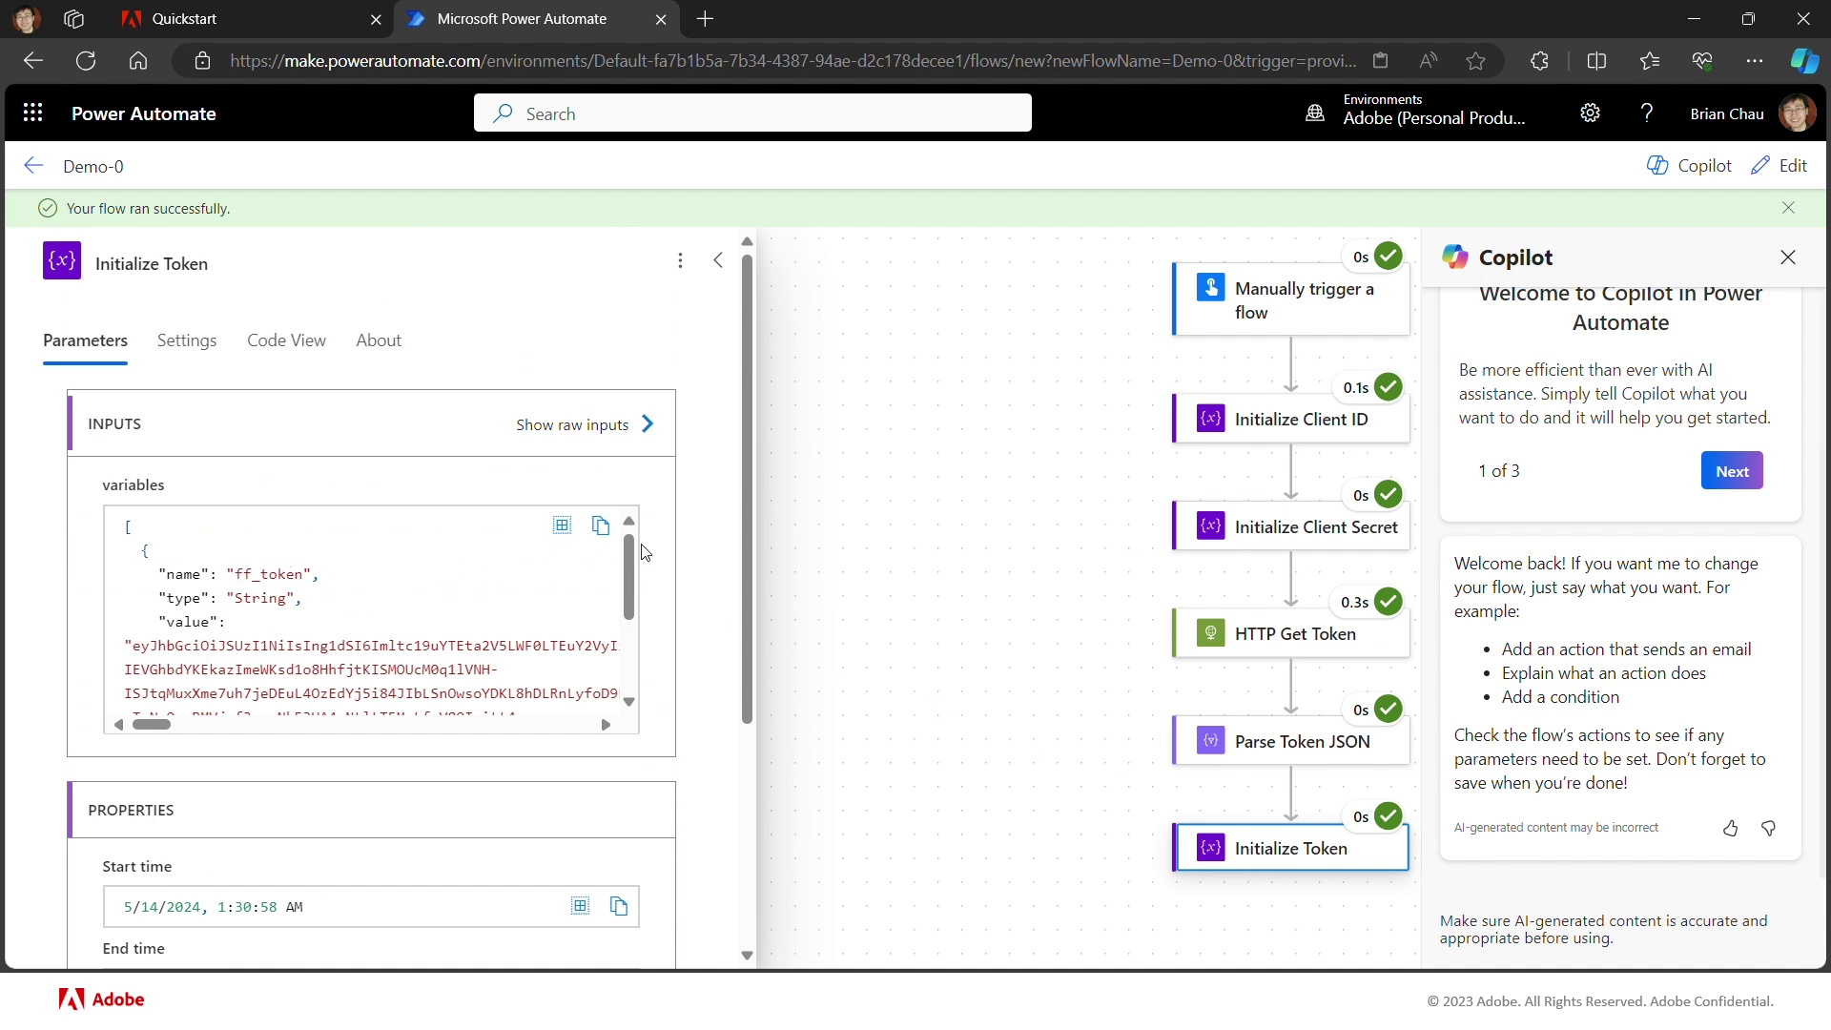
{"action": "left_click_drag", "start_coordinate": [627, 573], "coordinate": [625, 633]}
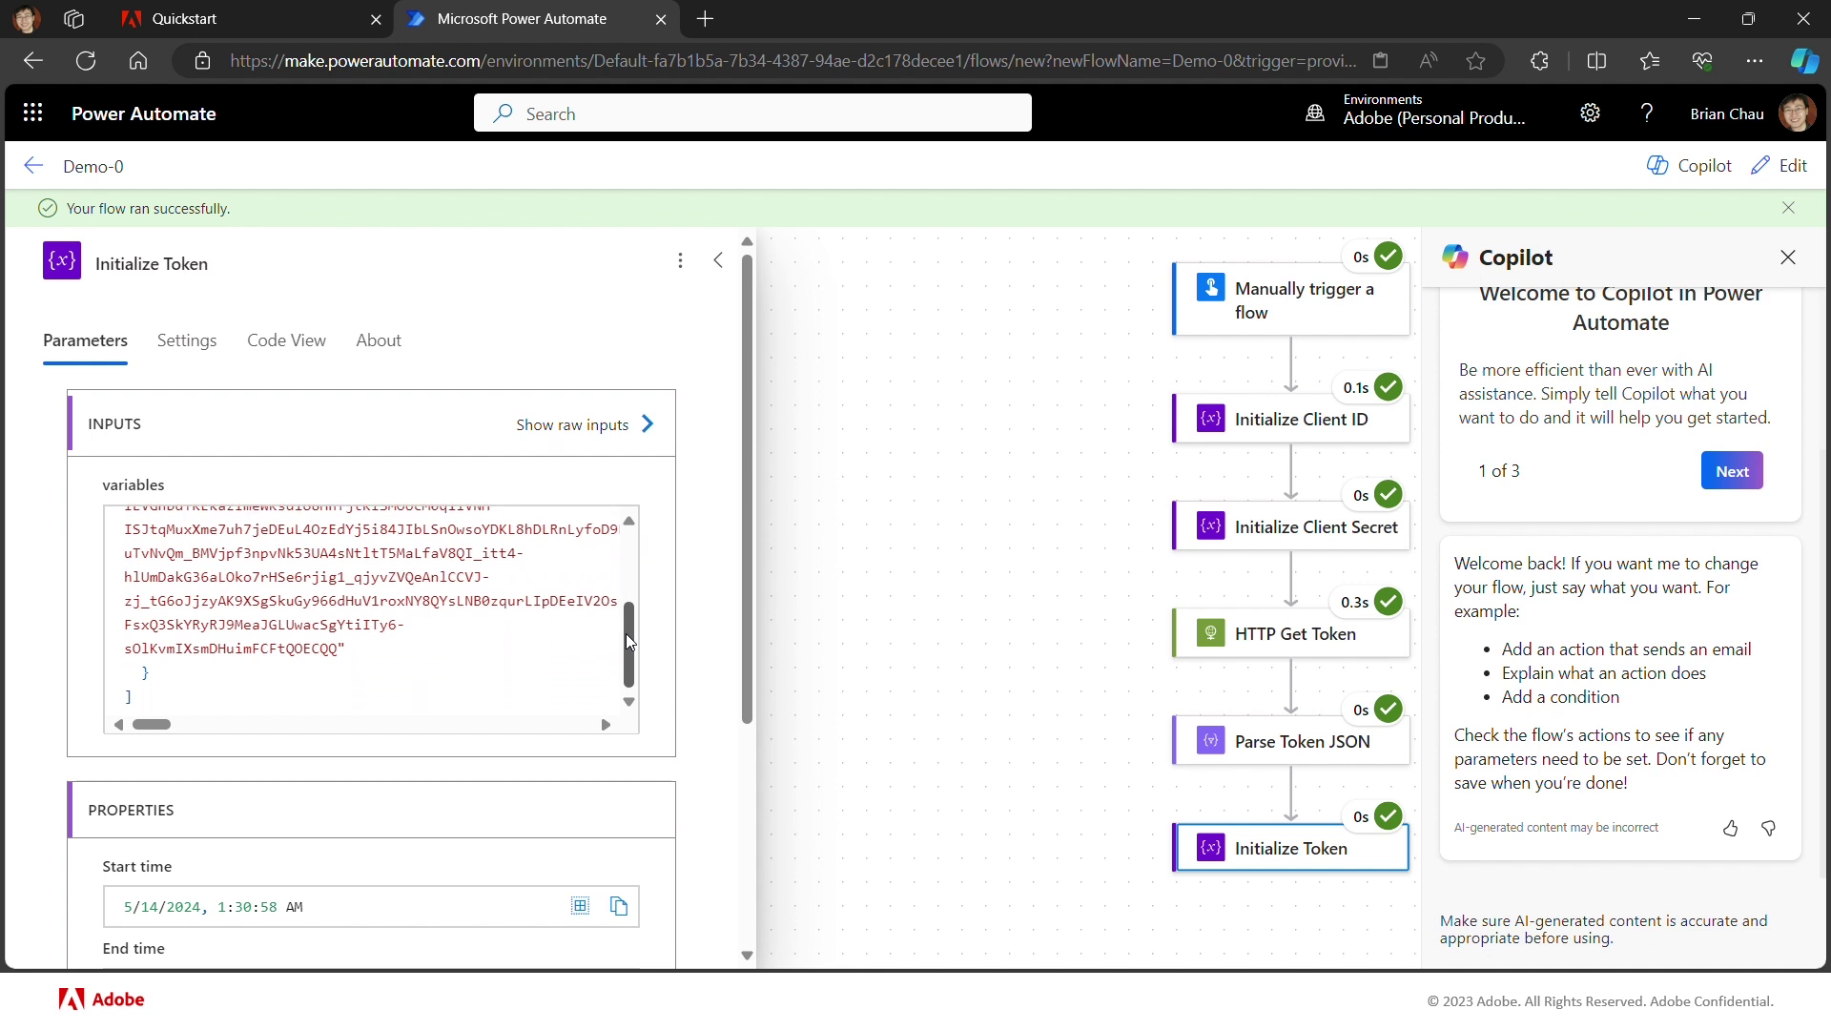